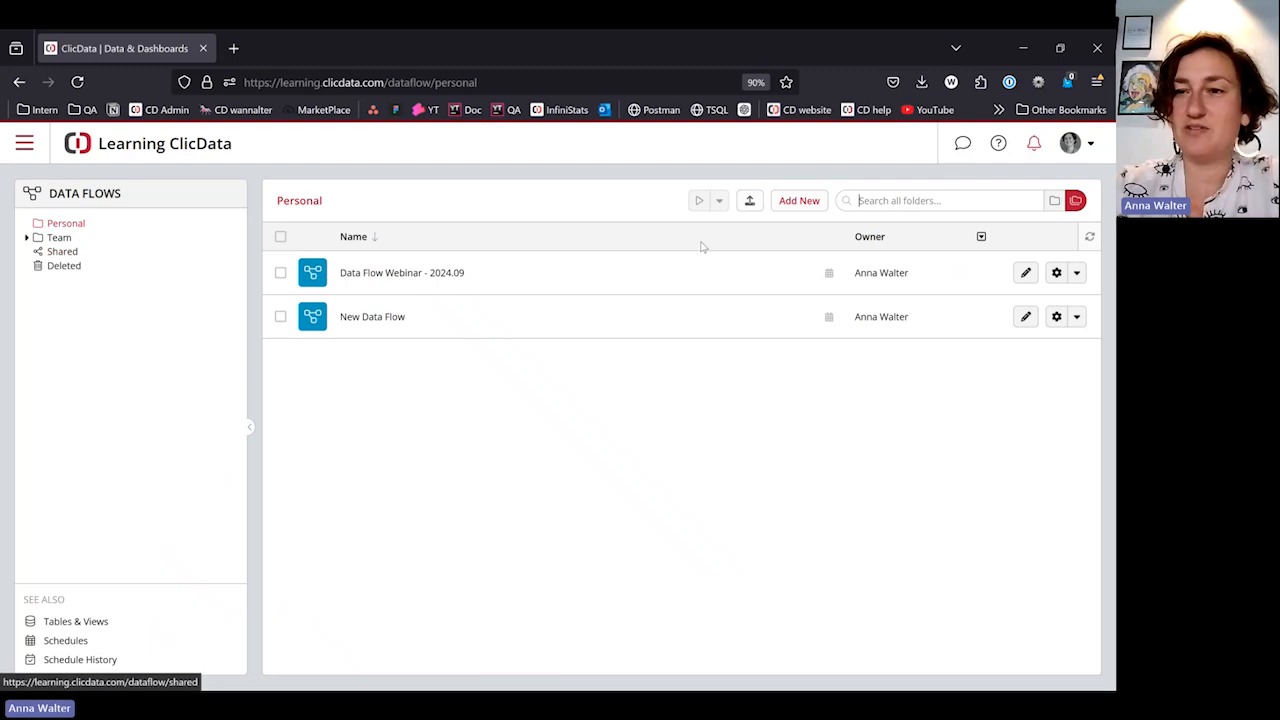
Step: Open the Data Flow Webinar - 2024.09 flow for editing and inspect the properties of its Input Table, Fix Data #1 and Output Table nodes
left_click(1027, 275)
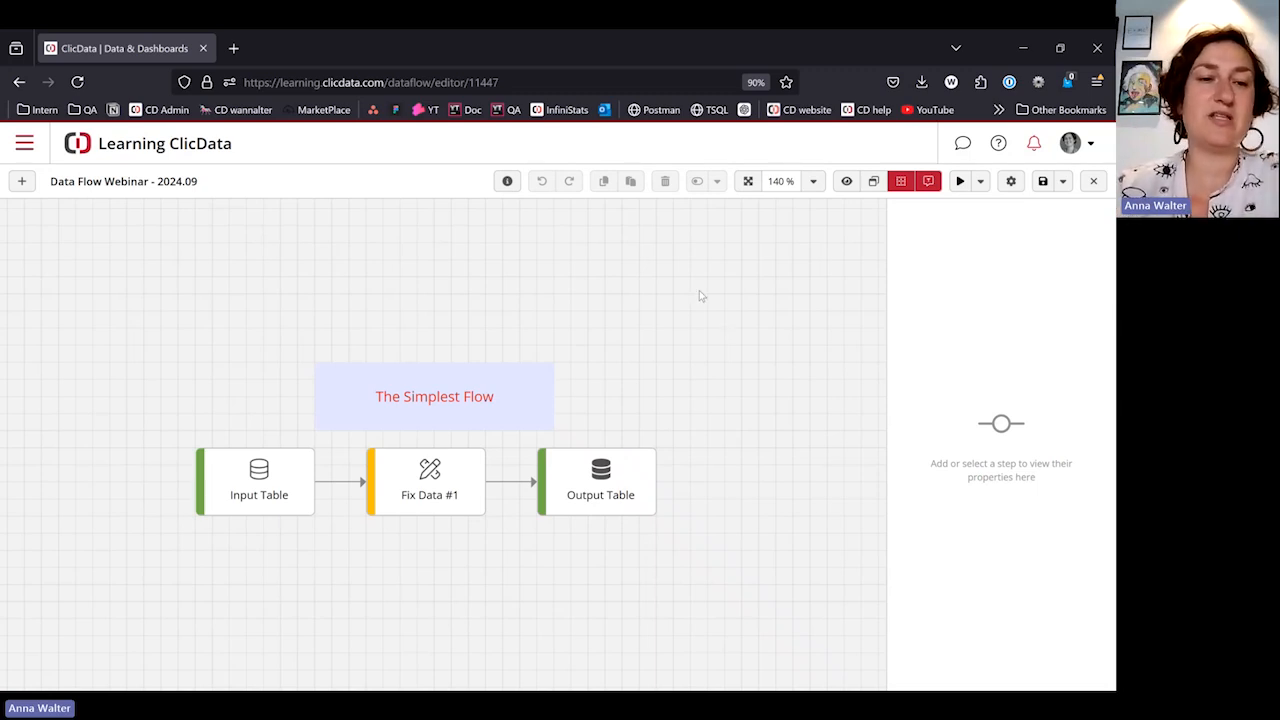
left_click(242, 482)
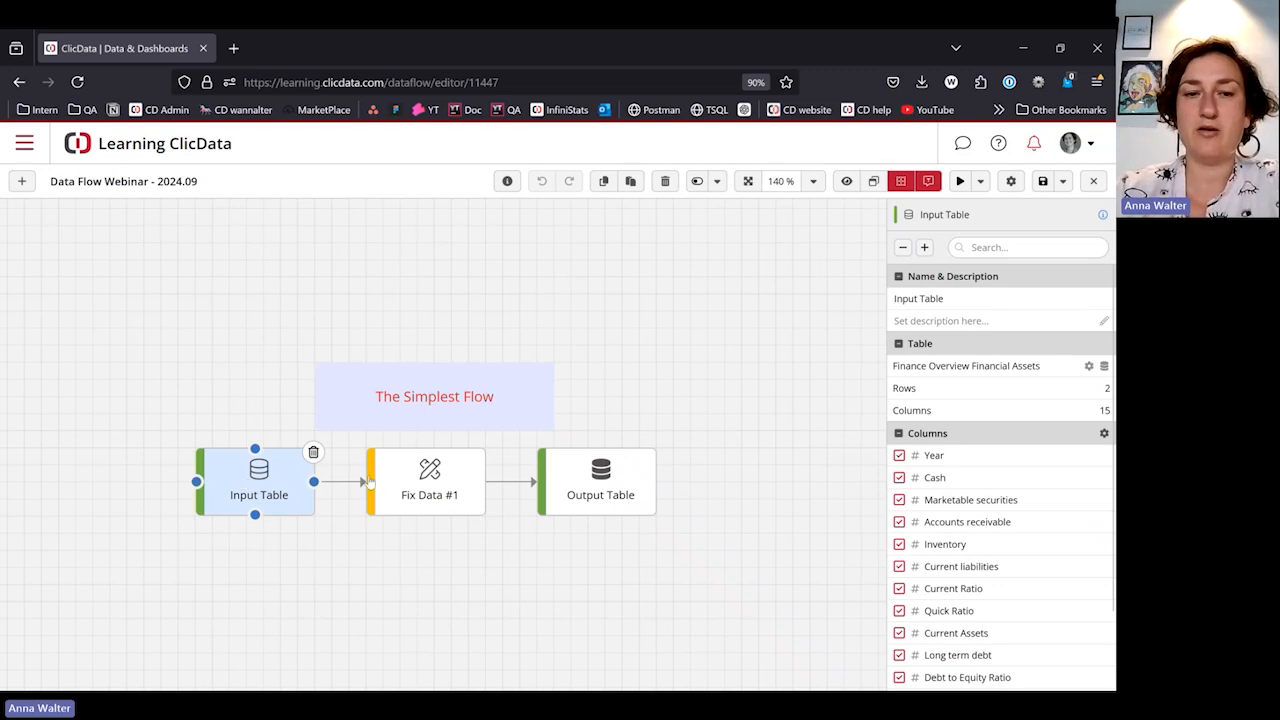
left_click(434, 484)
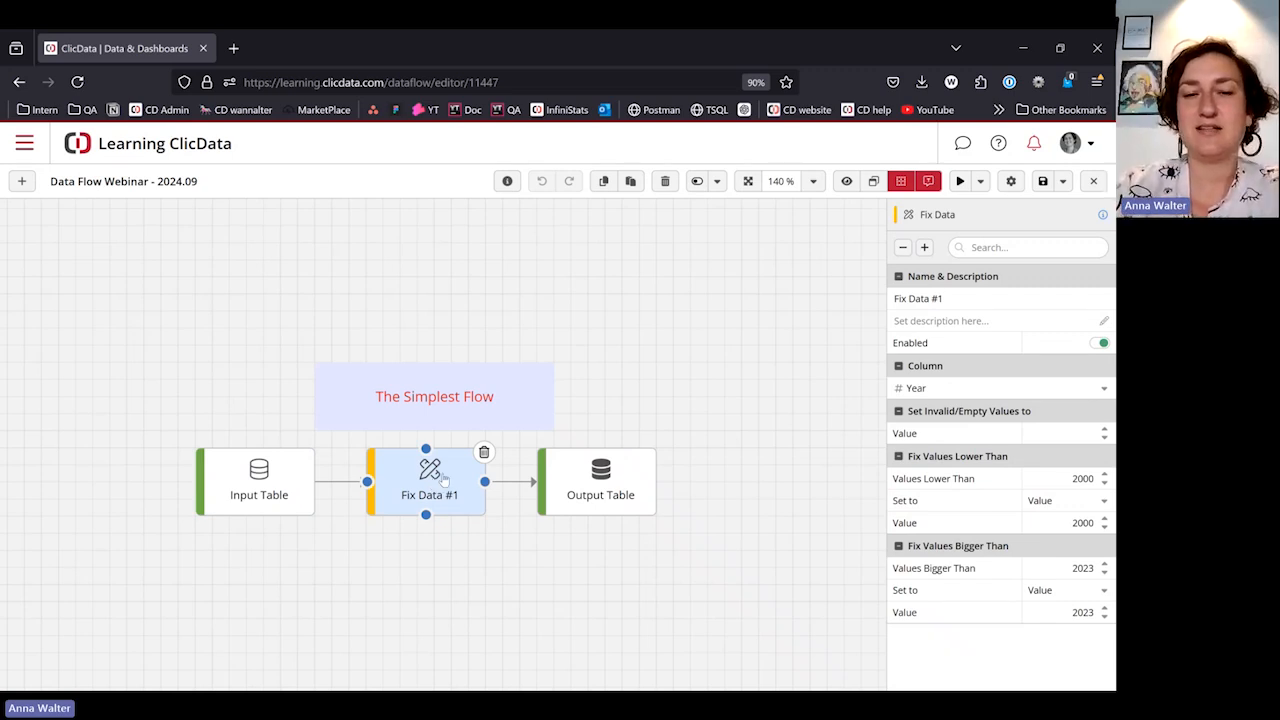
left_click(598, 485)
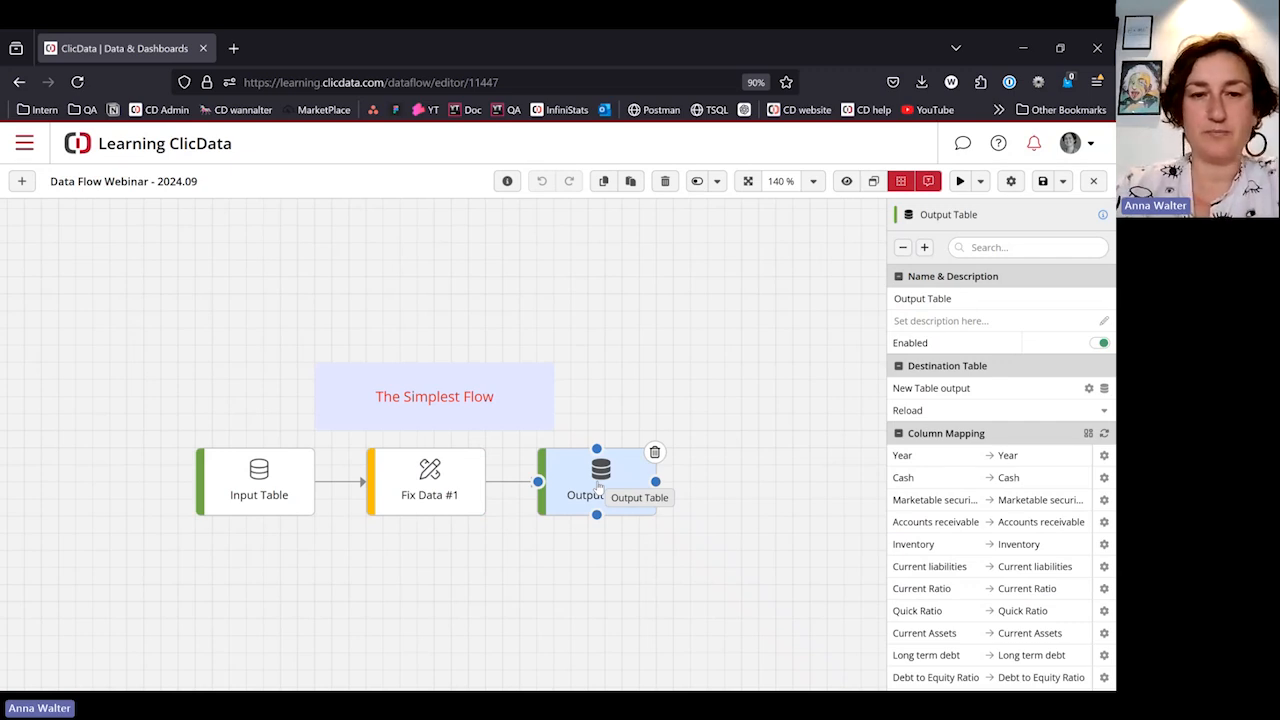
scroll(732, 467, "down", 1)
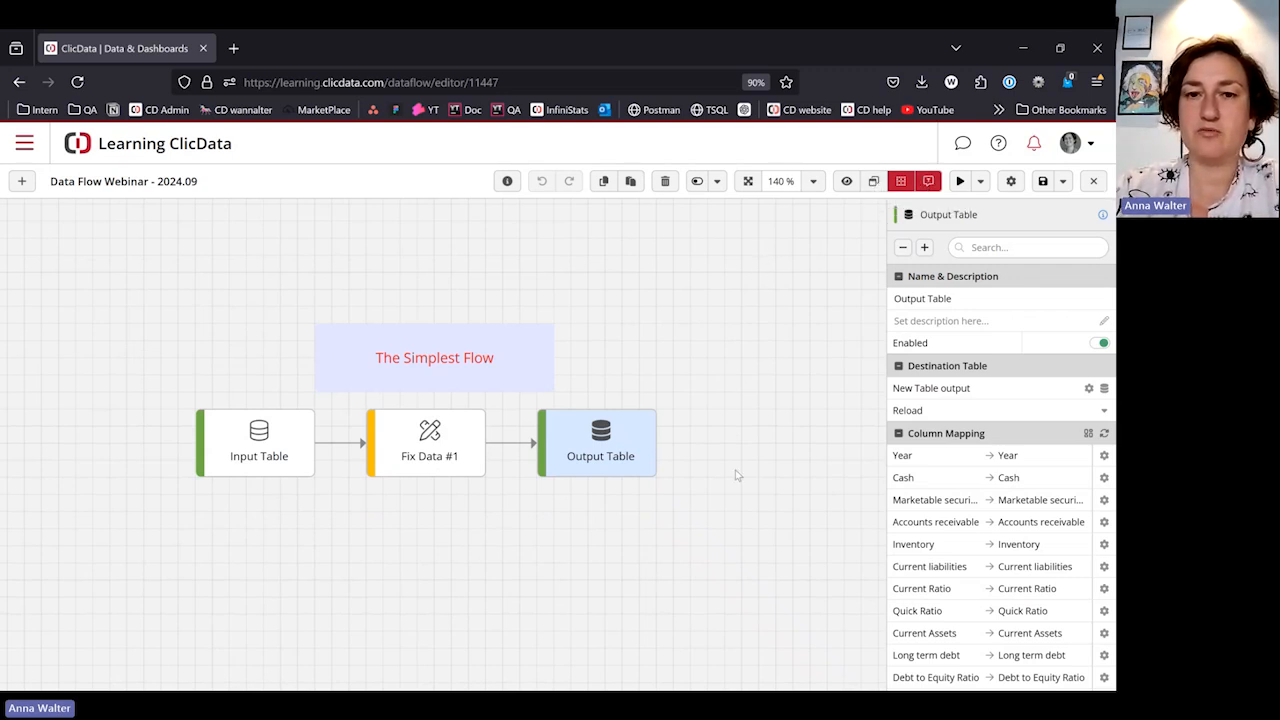
left_click(720, 405)
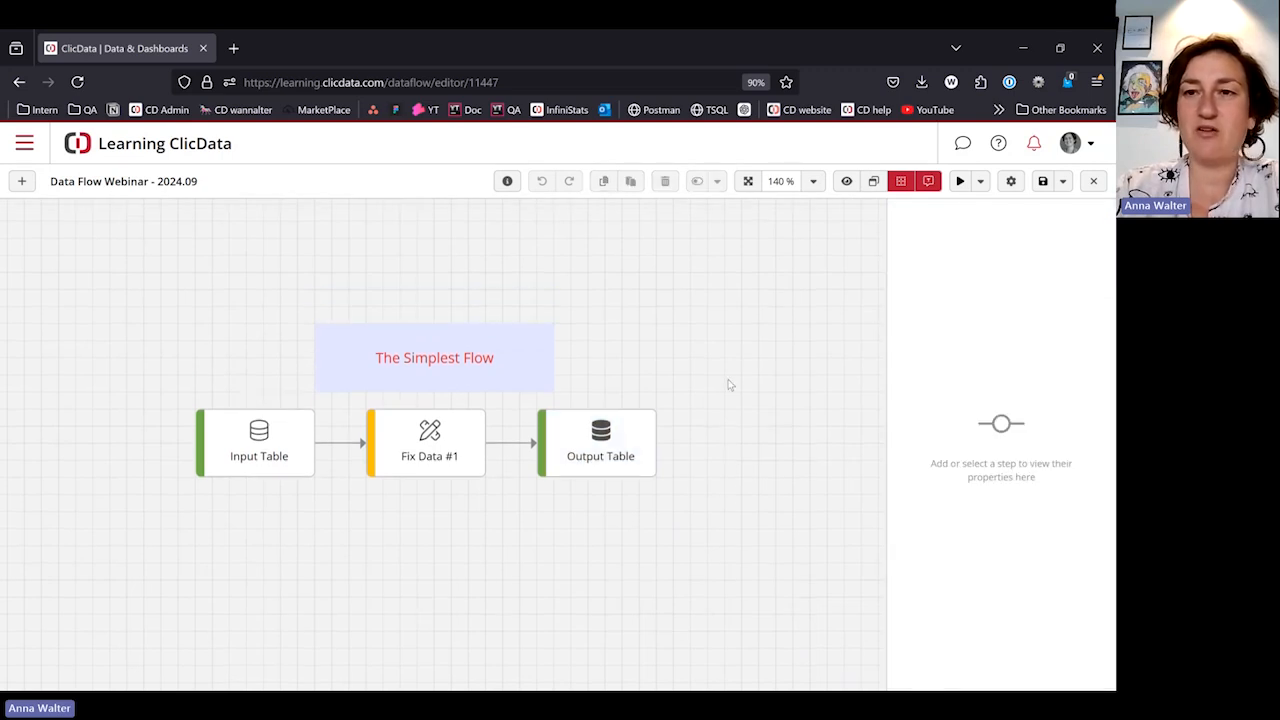
Step: View The Simplest Flow at different zoom levels between 100% and 160% and from different horizontal canvas positions
scroll(740, 414, "down", 4)
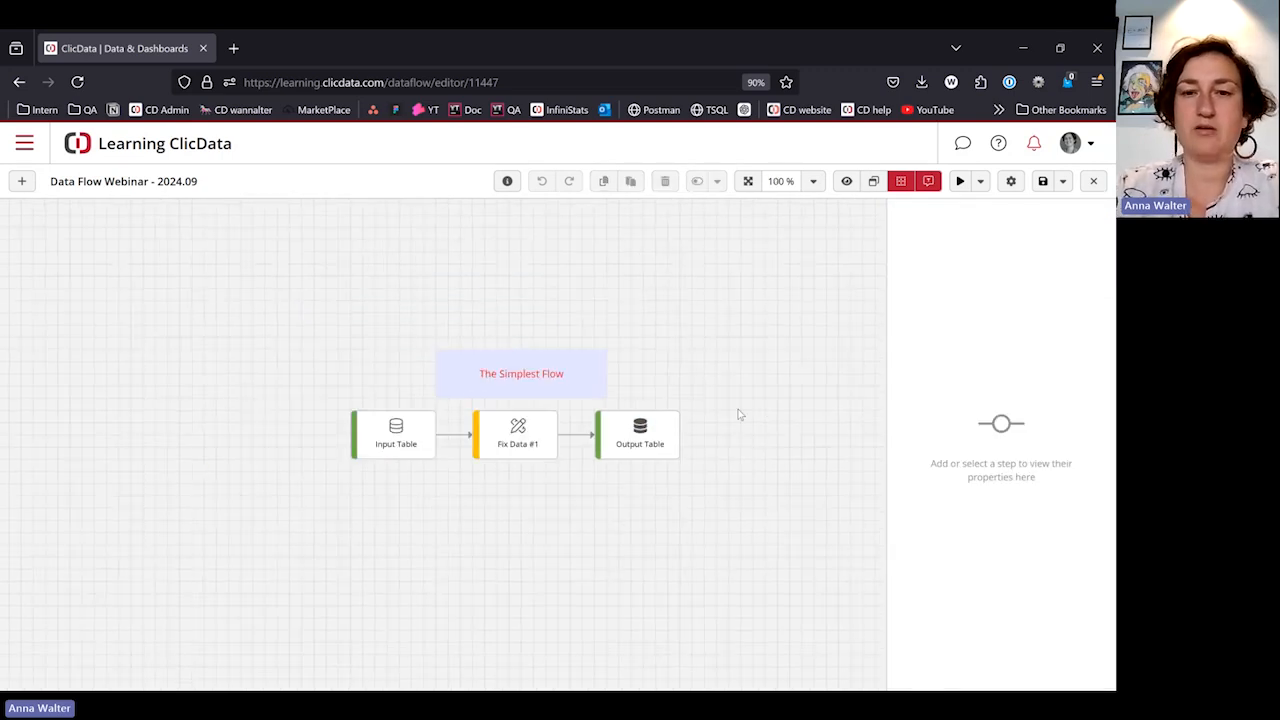
scroll(725, 428, "up", 5)
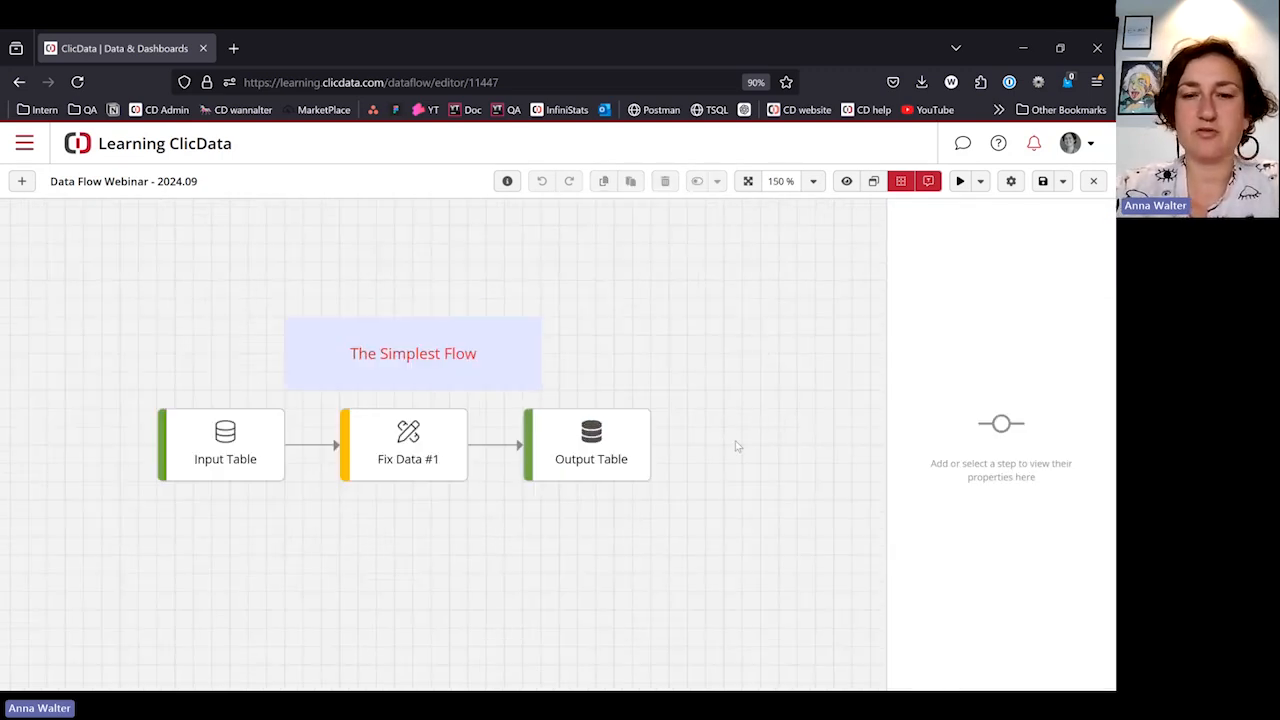
scroll(737, 443, "down", 3)
scroll(735, 446, "up", 4)
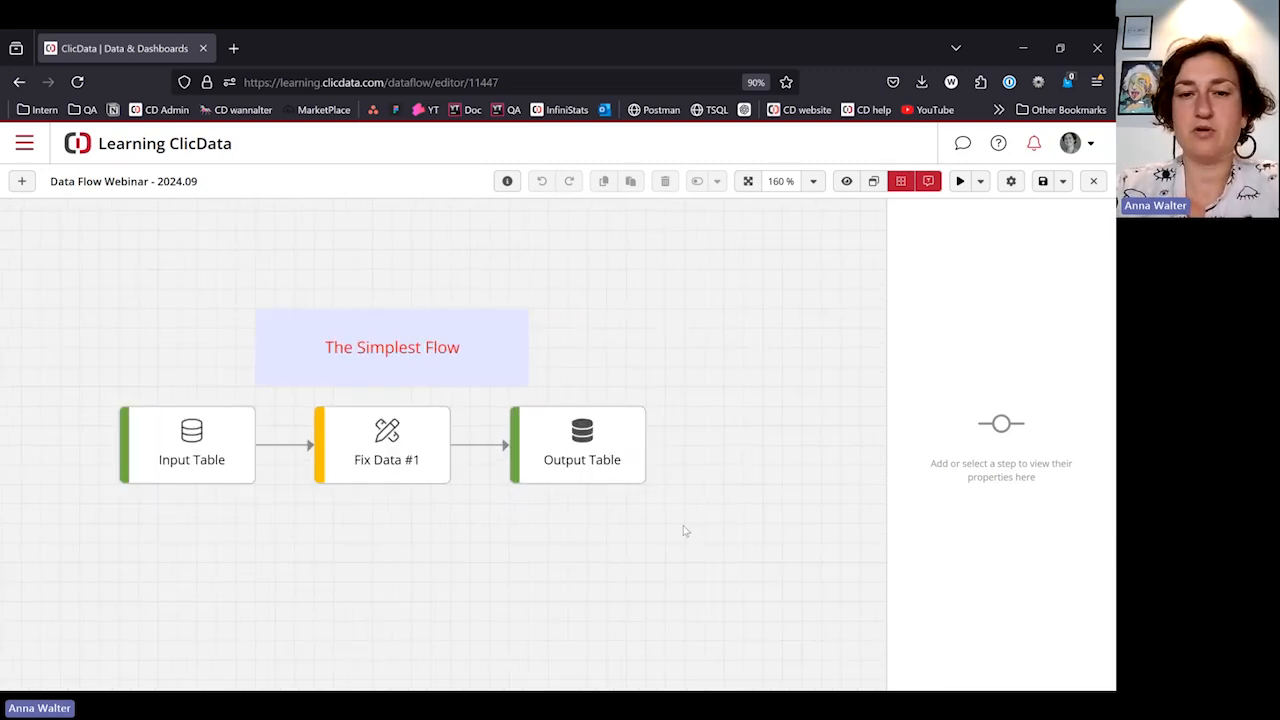
scroll(684, 531, "right", 2)
scroll(684, 531, "left", 4)
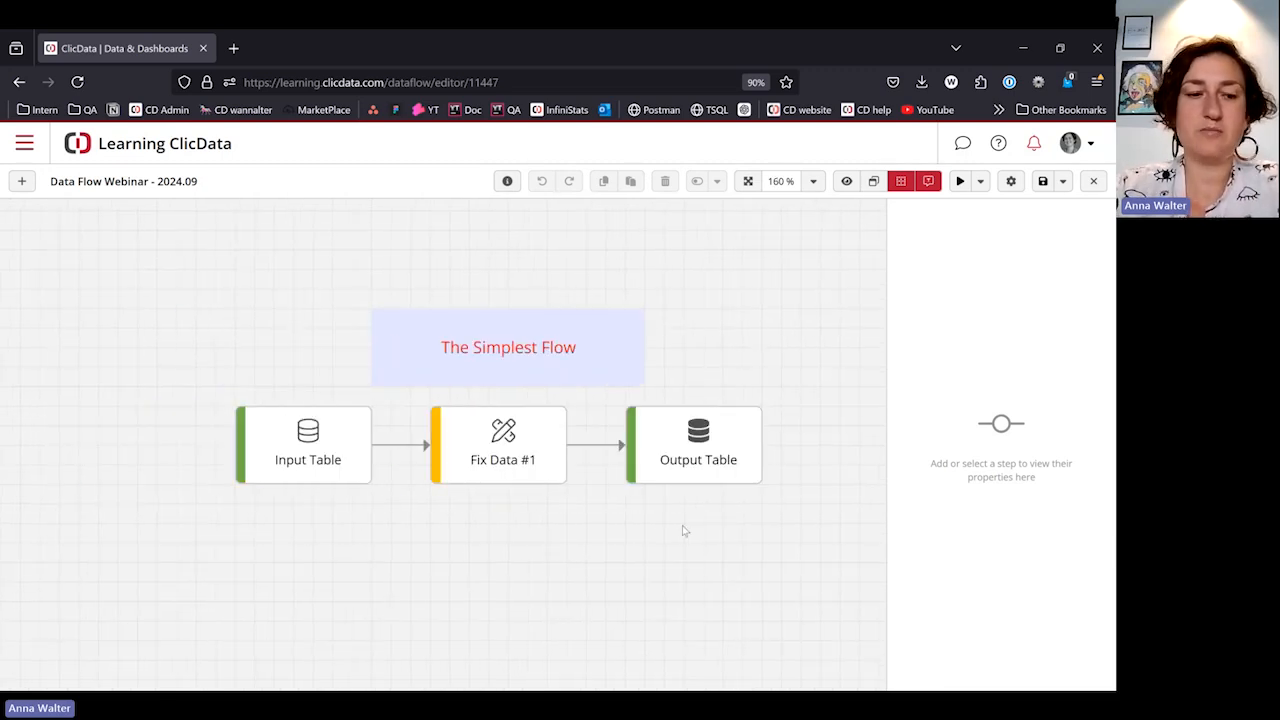
scroll(684, 531, "right", 2)
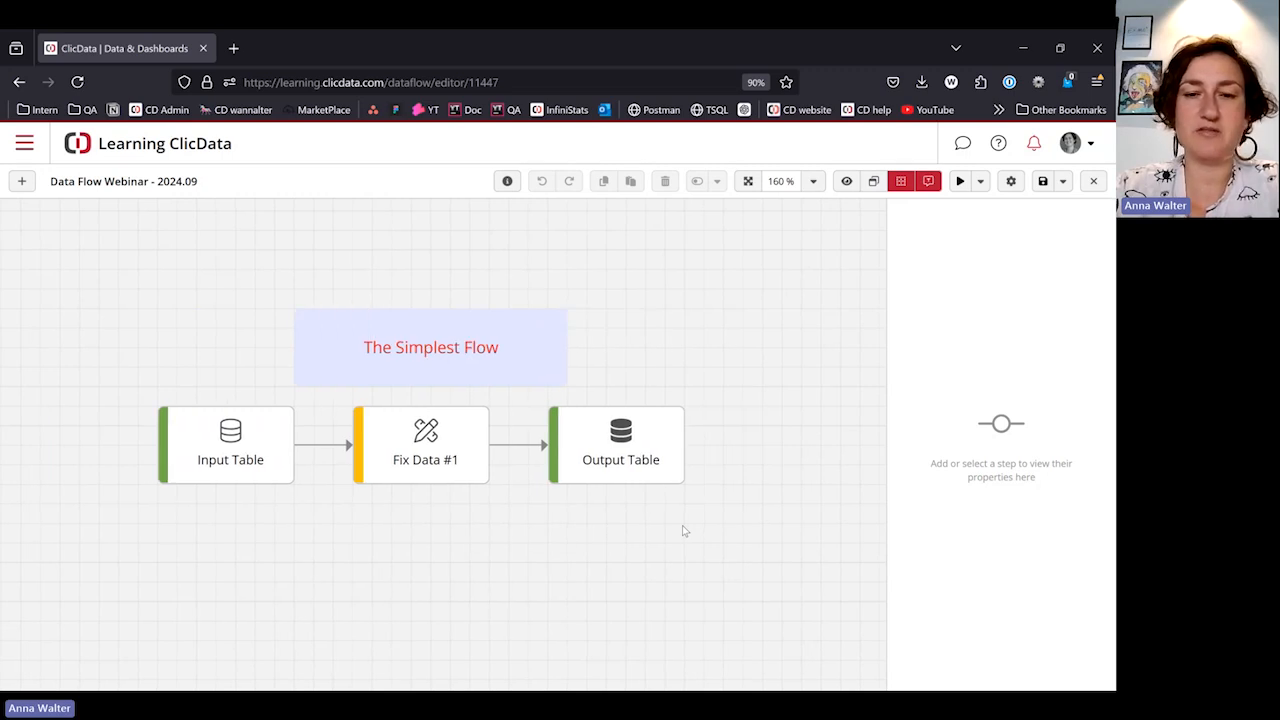
scroll(650, 545, "right", 4)
scroll(650, 545, "left", 4)
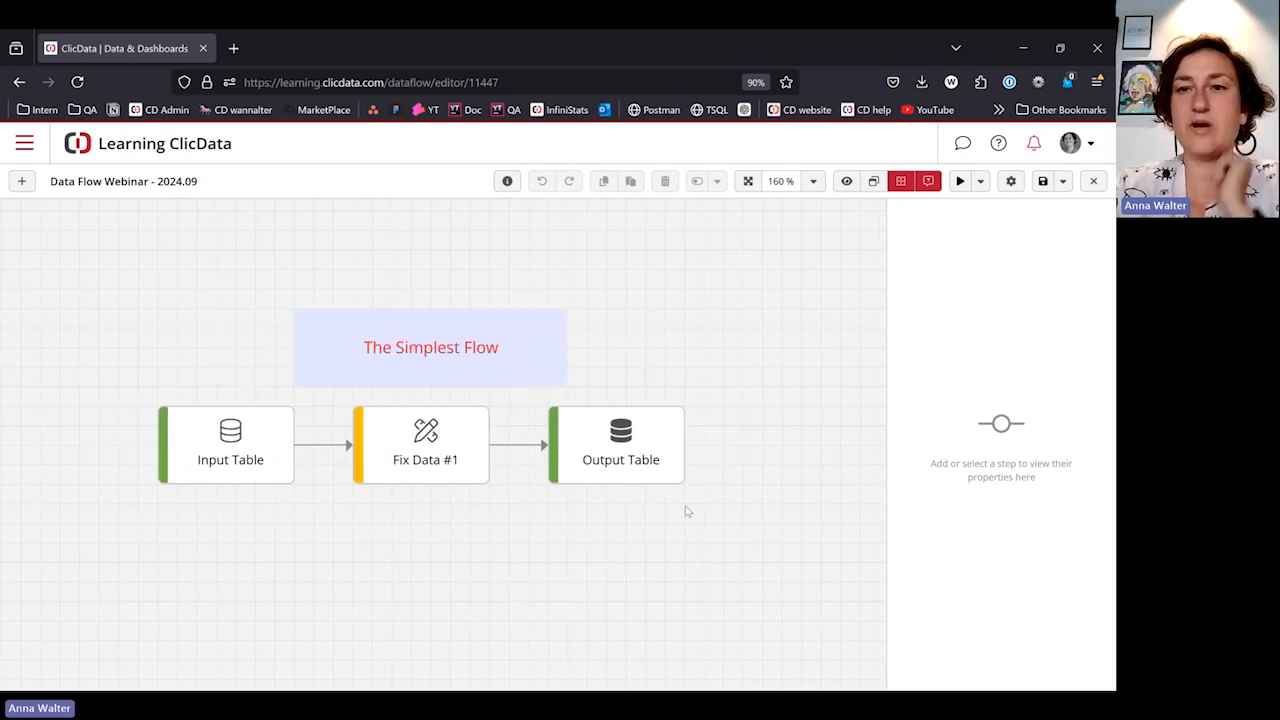
Step: Show the minimap and use it to look over the other sections of the flow, returning to The Simplest Flow
left_click(874, 182)
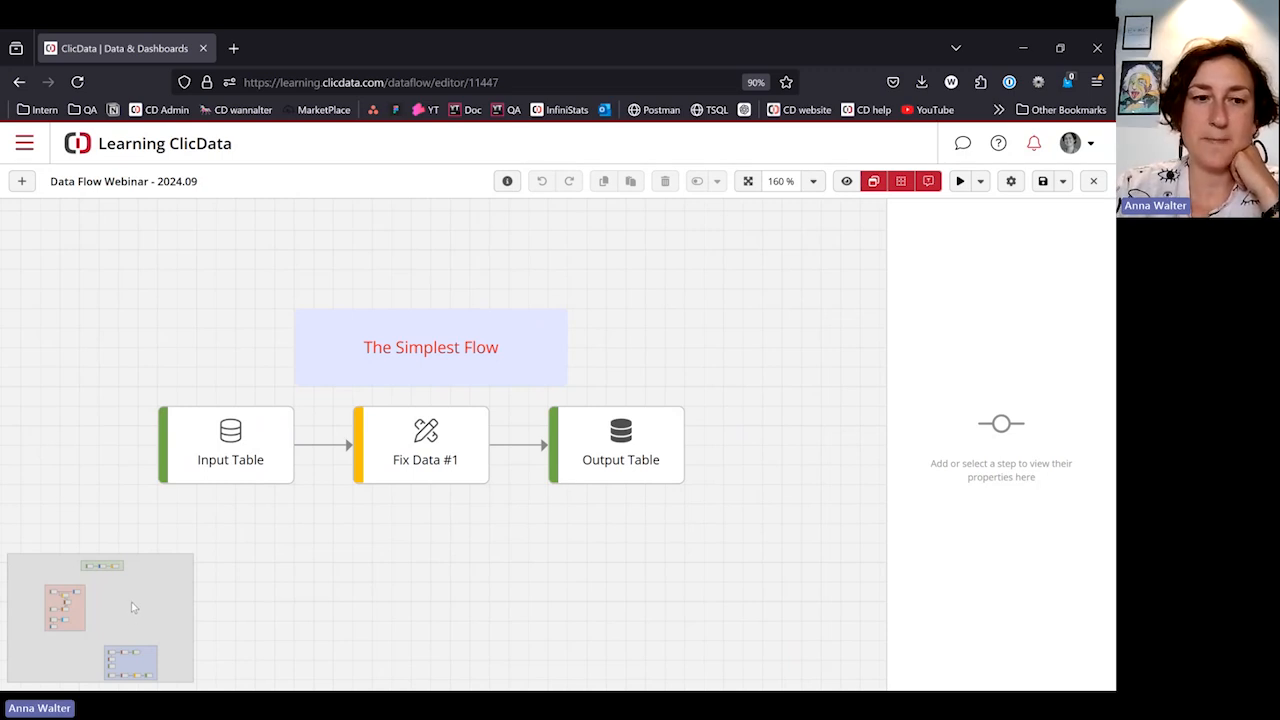
scroll(133, 607, "down", 5)
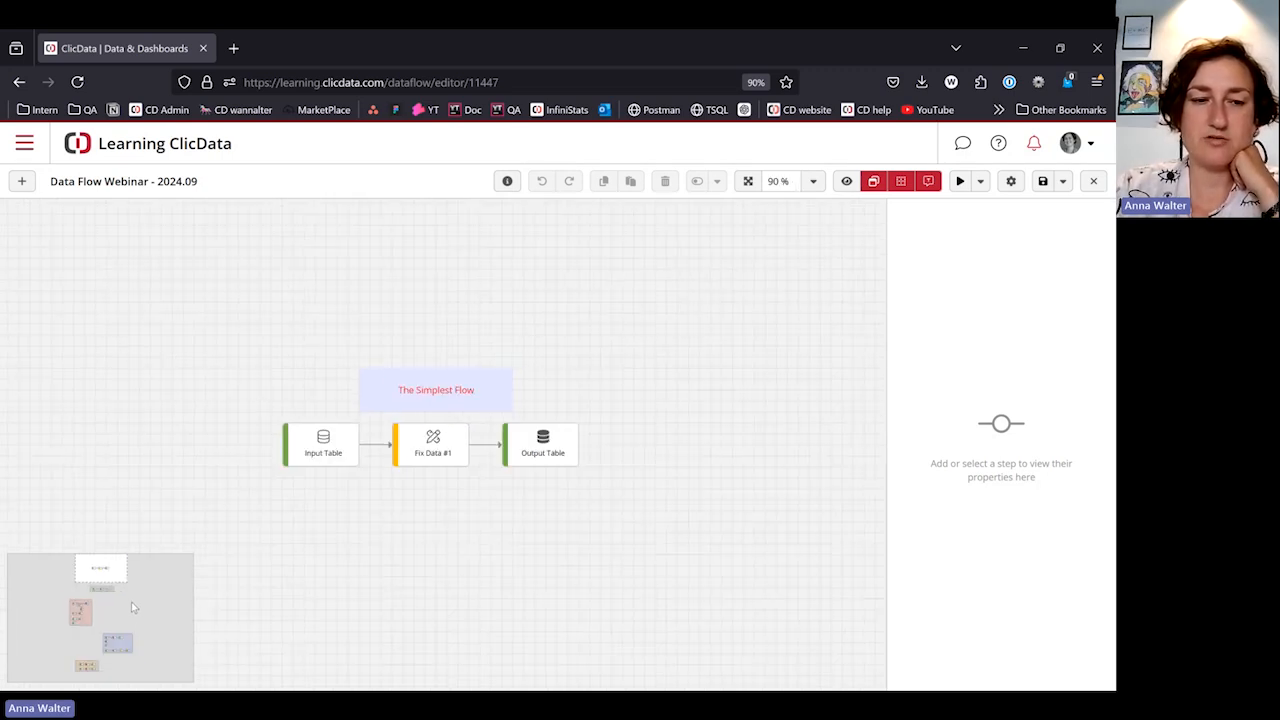
scroll(133, 607, "up", 4)
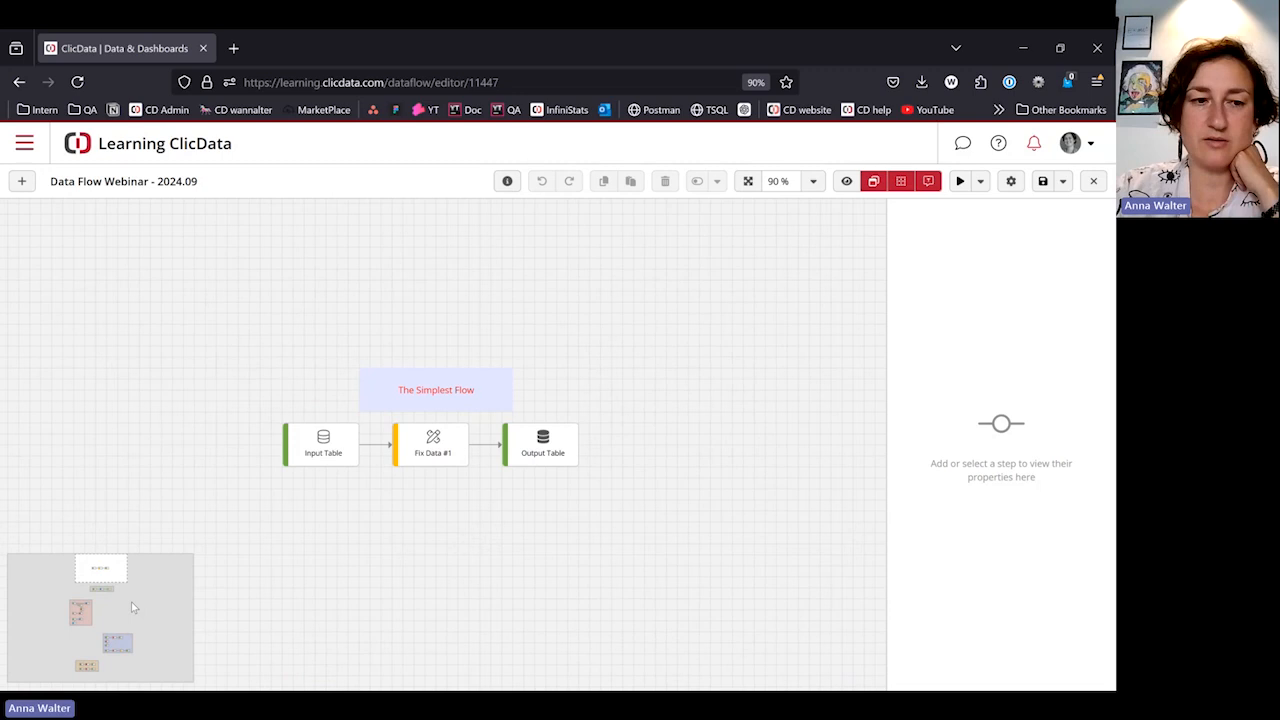
scroll(133, 607, "up", 1)
left_click(74, 616)
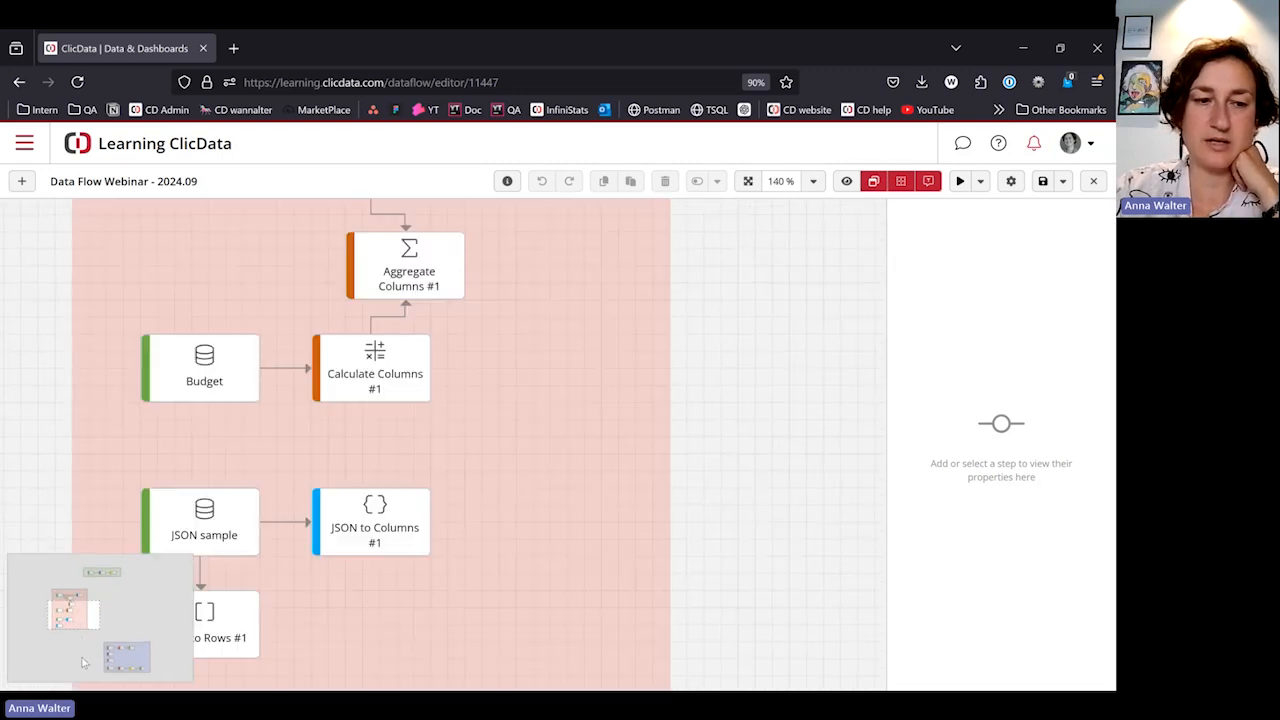
left_click(84, 662)
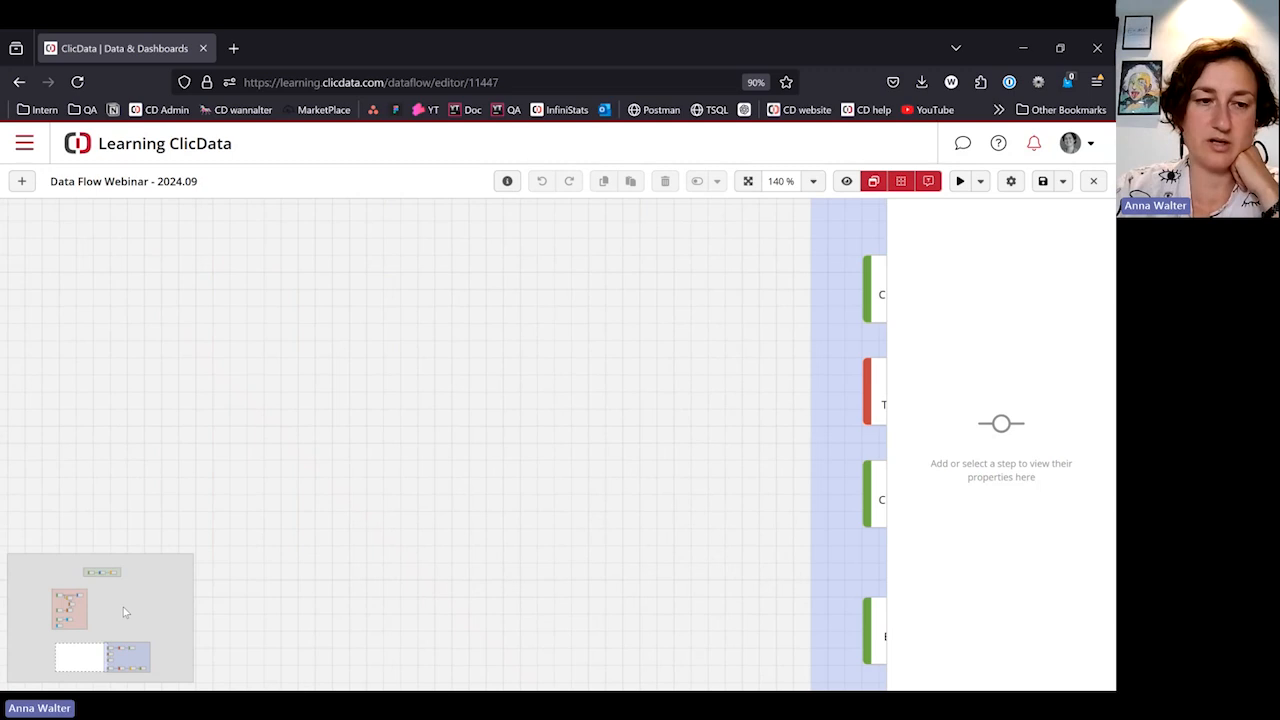
scroll(123, 607, "down", 3)
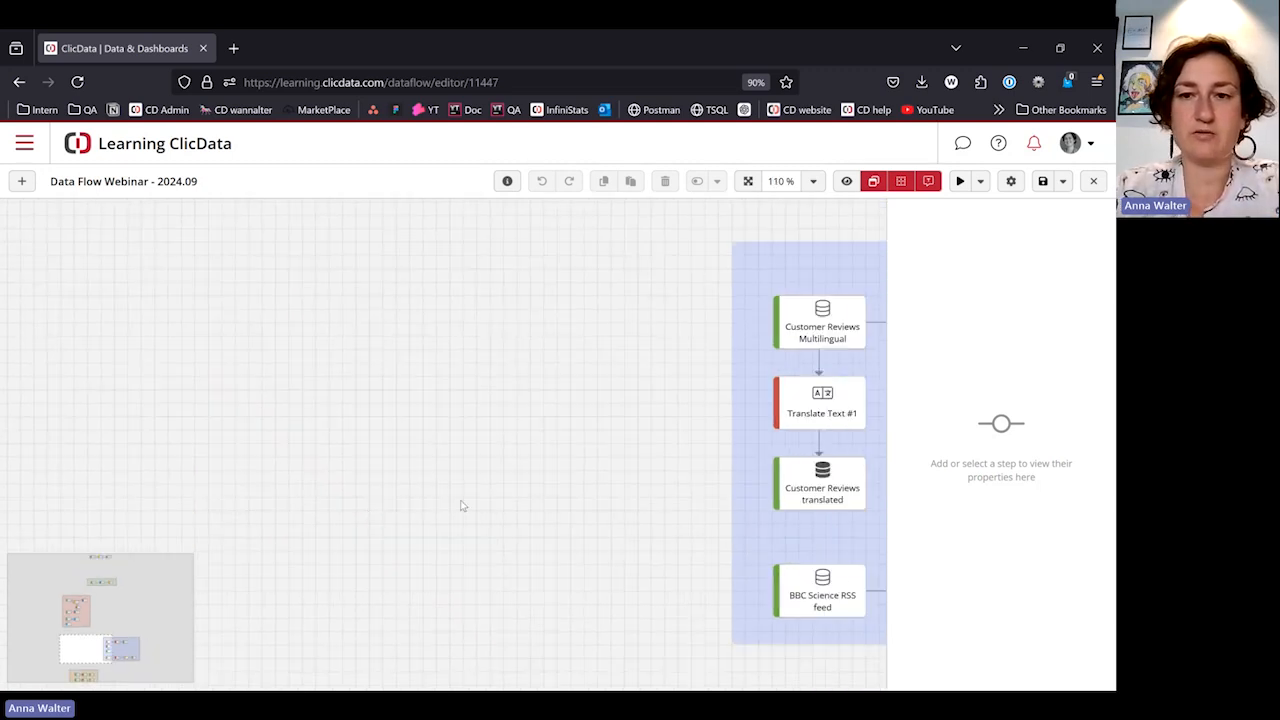
scroll(462, 505, "up", 10)
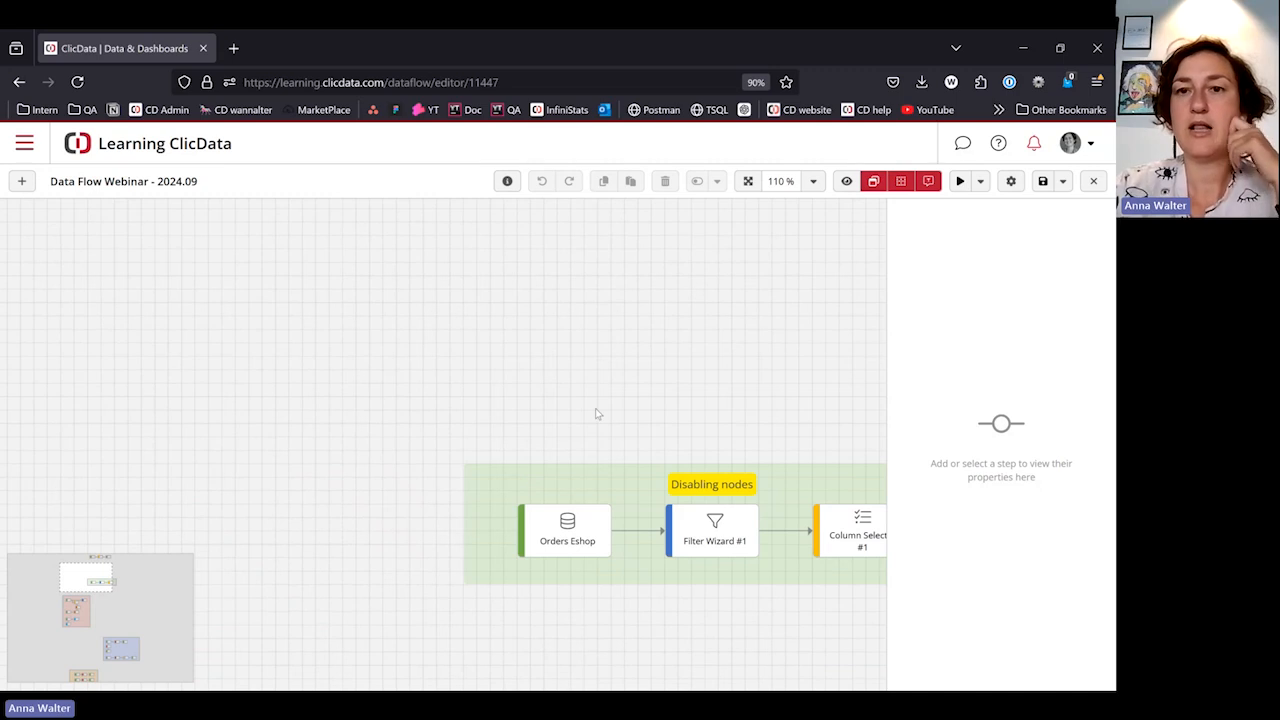
scroll(733, 398, "up", 3)
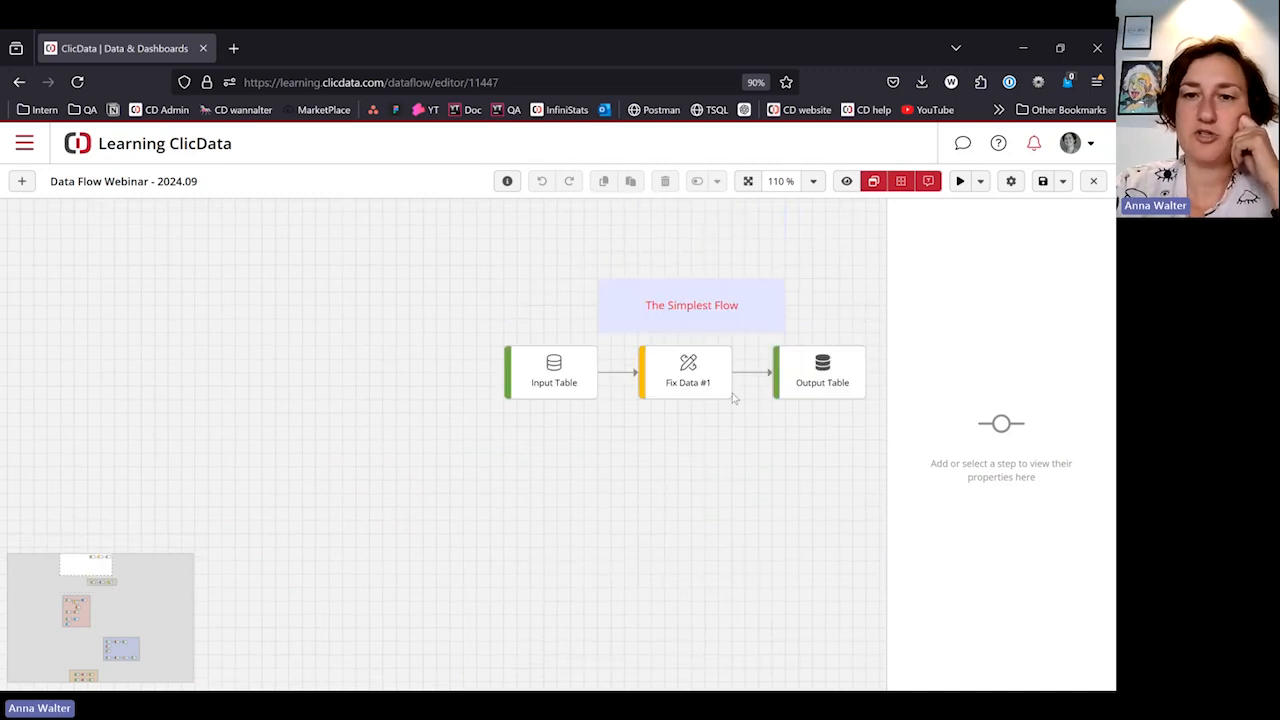
Step: Set the canvas zoom to 114%, fit the whole flow in view, and return to The Simplest Flow at 160%
left_click(813, 181)
left_click_drag(758, 230, 750, 230)
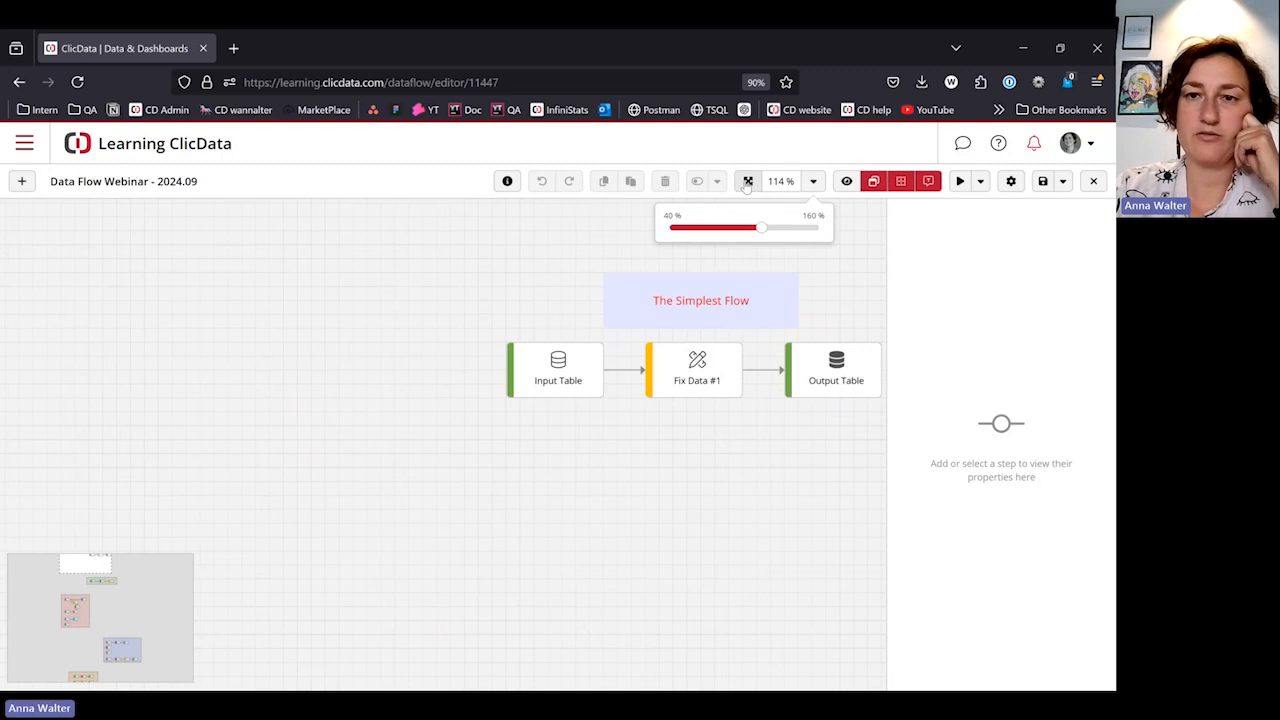
left_click(748, 181)
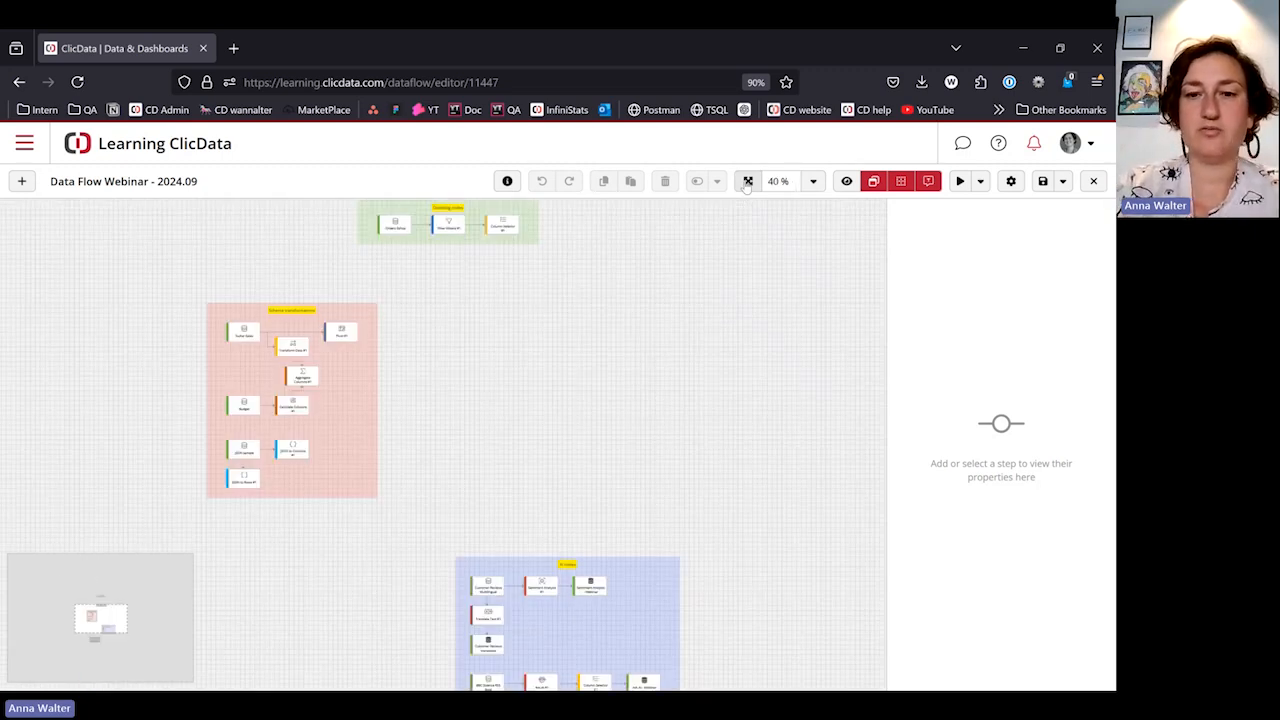
scroll(510, 412, "up", 5)
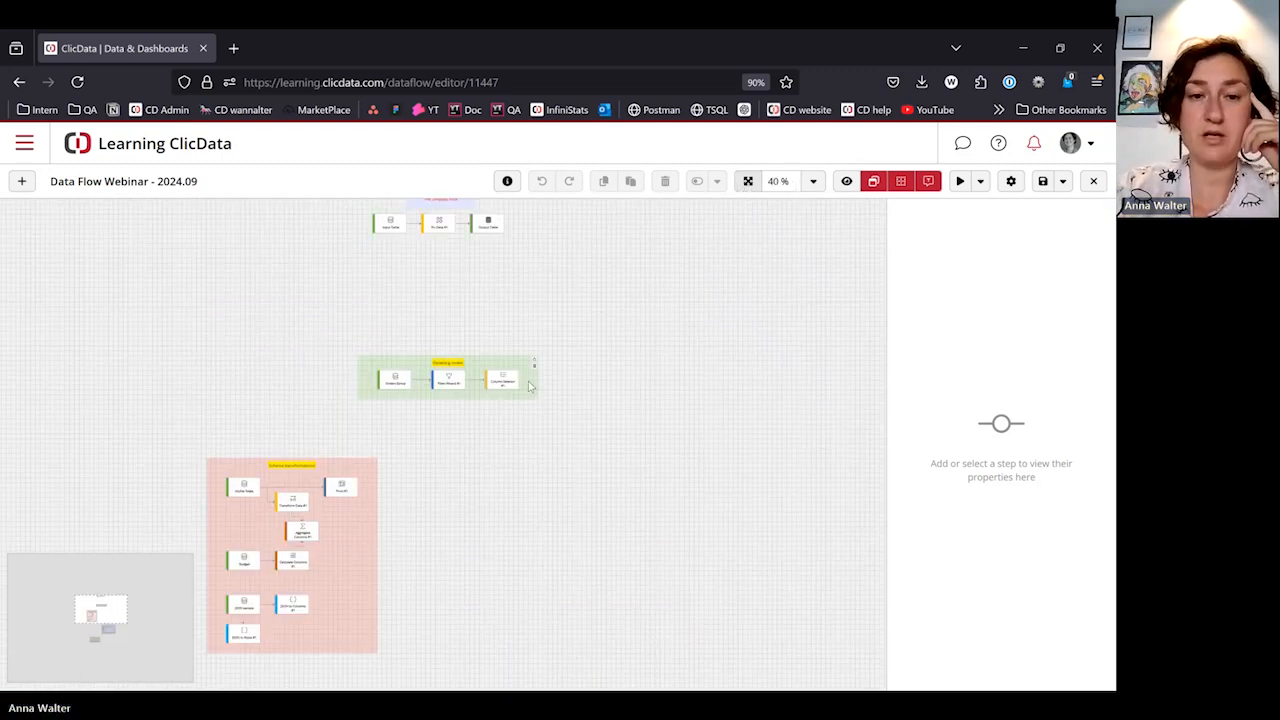
scroll(490, 430, "up", 4)
scroll(490, 430, "up", 4)
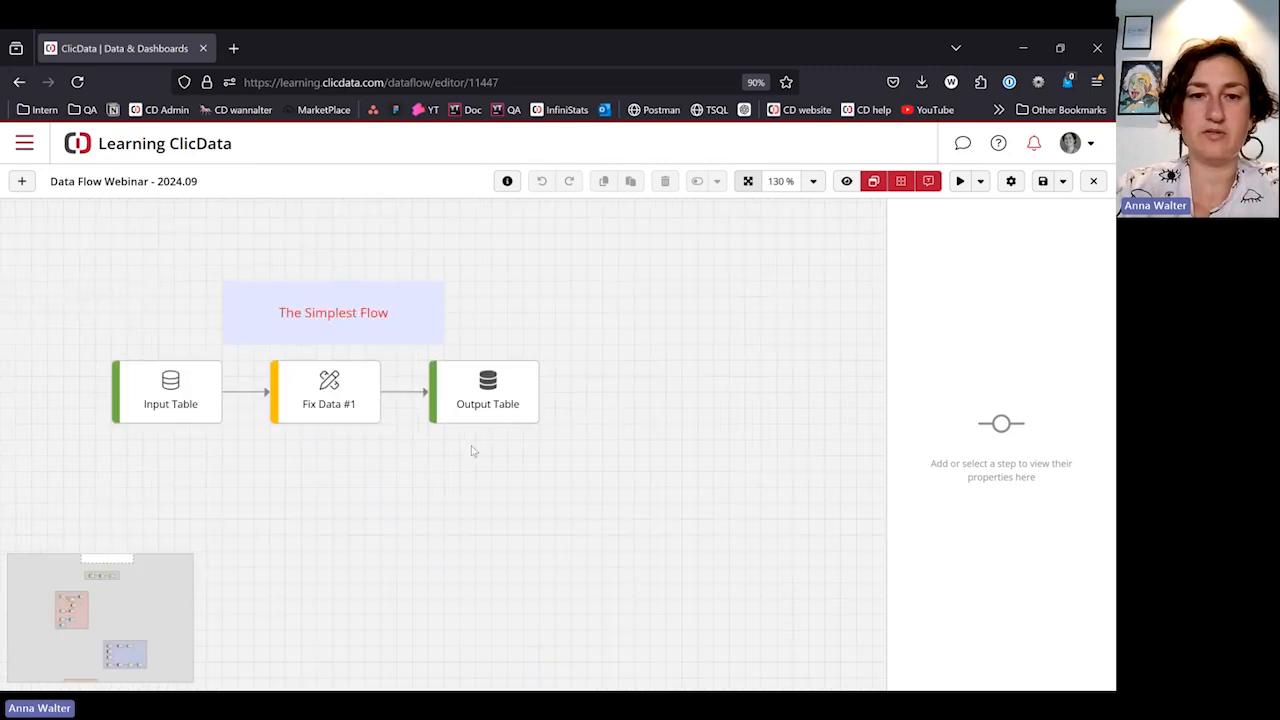
scroll(470, 455, "down", 2)
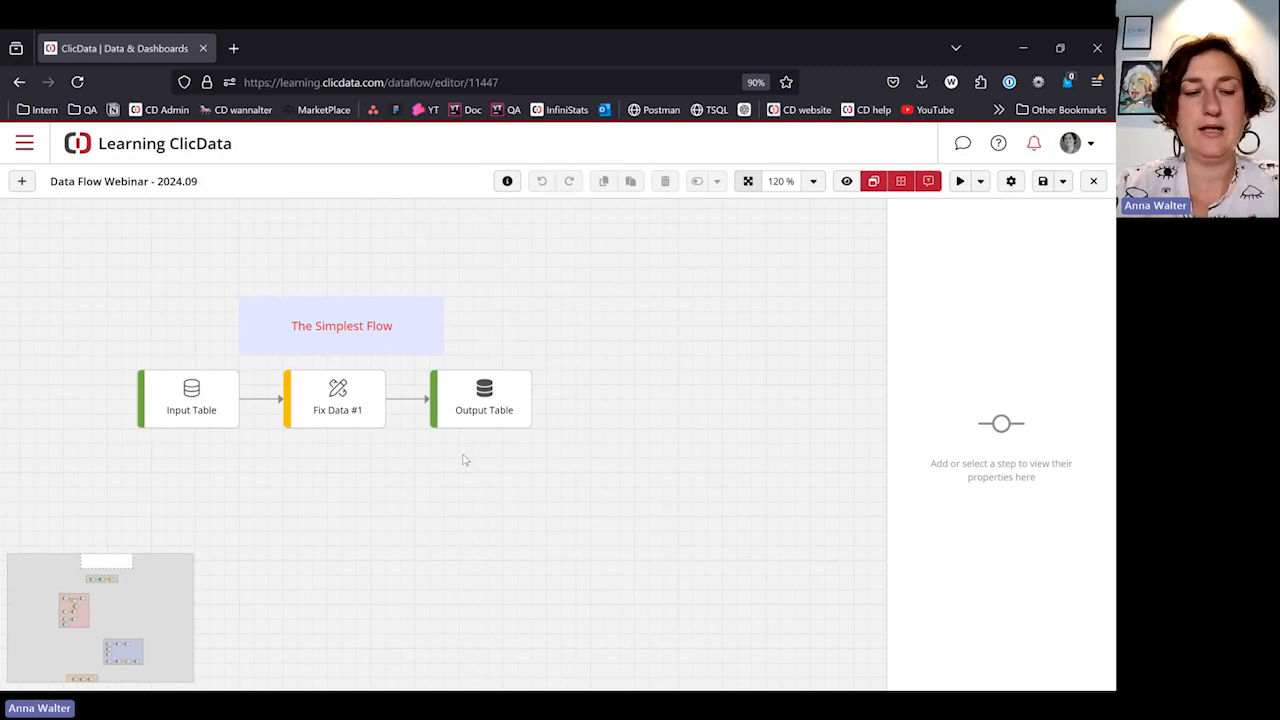
scroll(484, 505, "right", 2)
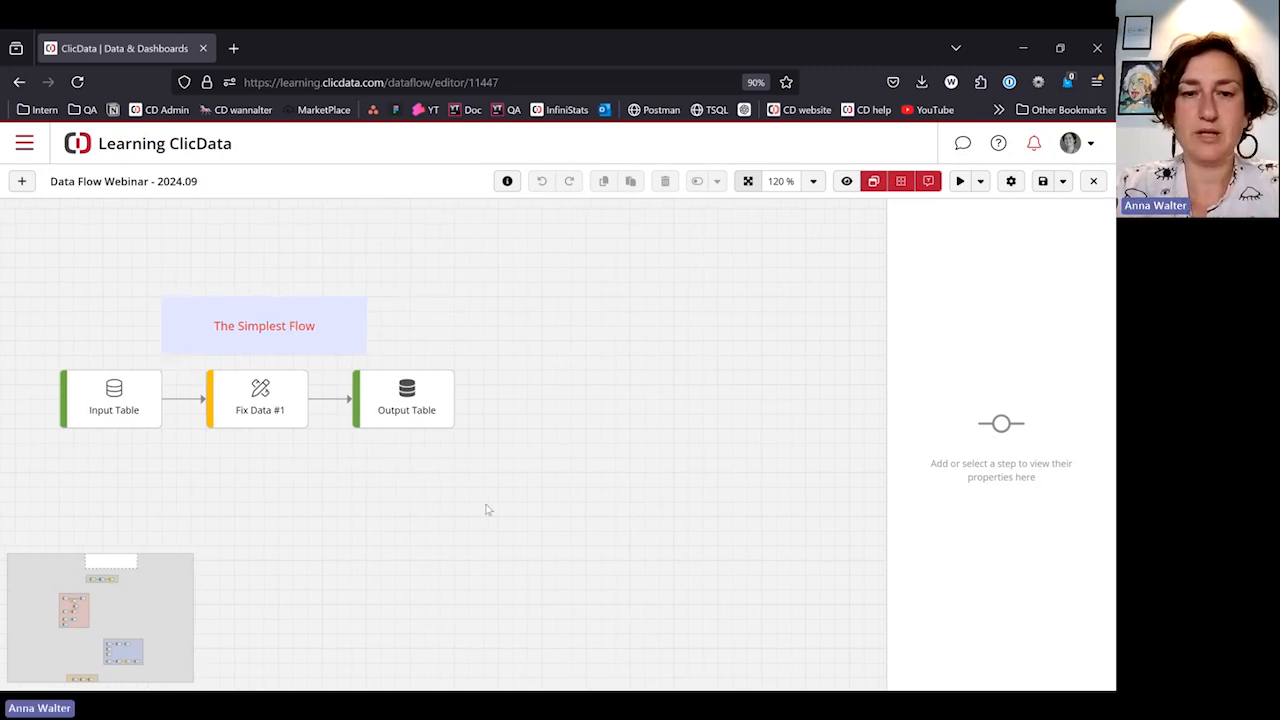
scroll(530, 505, "up", 2)
Step: Hide the canvas grid and the minimap
left_click(901, 182)
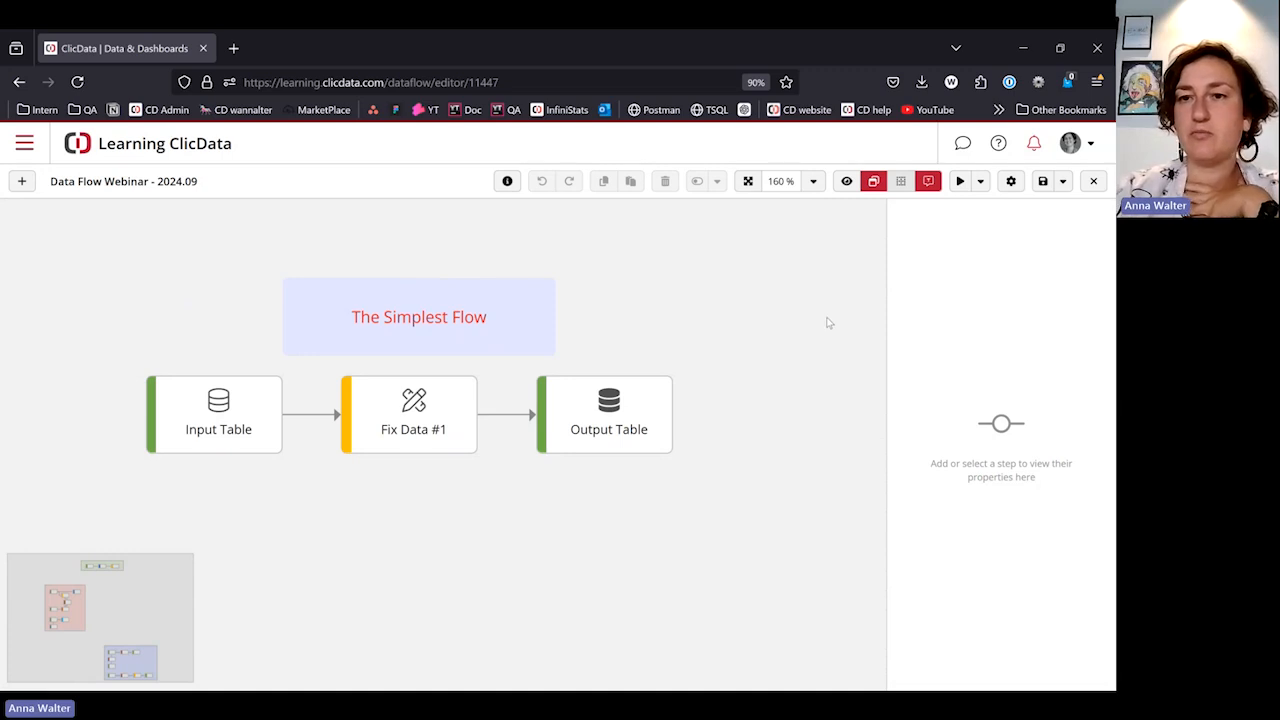
left_click(874, 182)
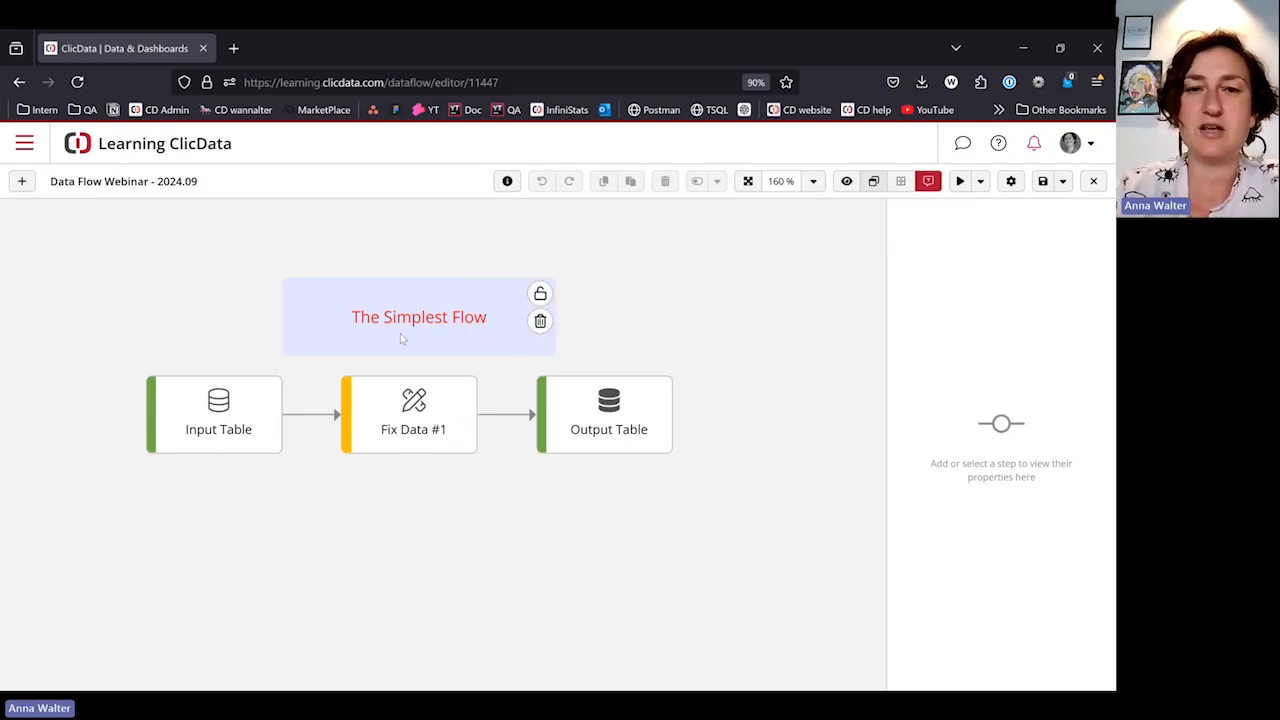
Step: Hide the canvas annotations, including The Simplest Flow label, and show them again
left_click(927, 183)
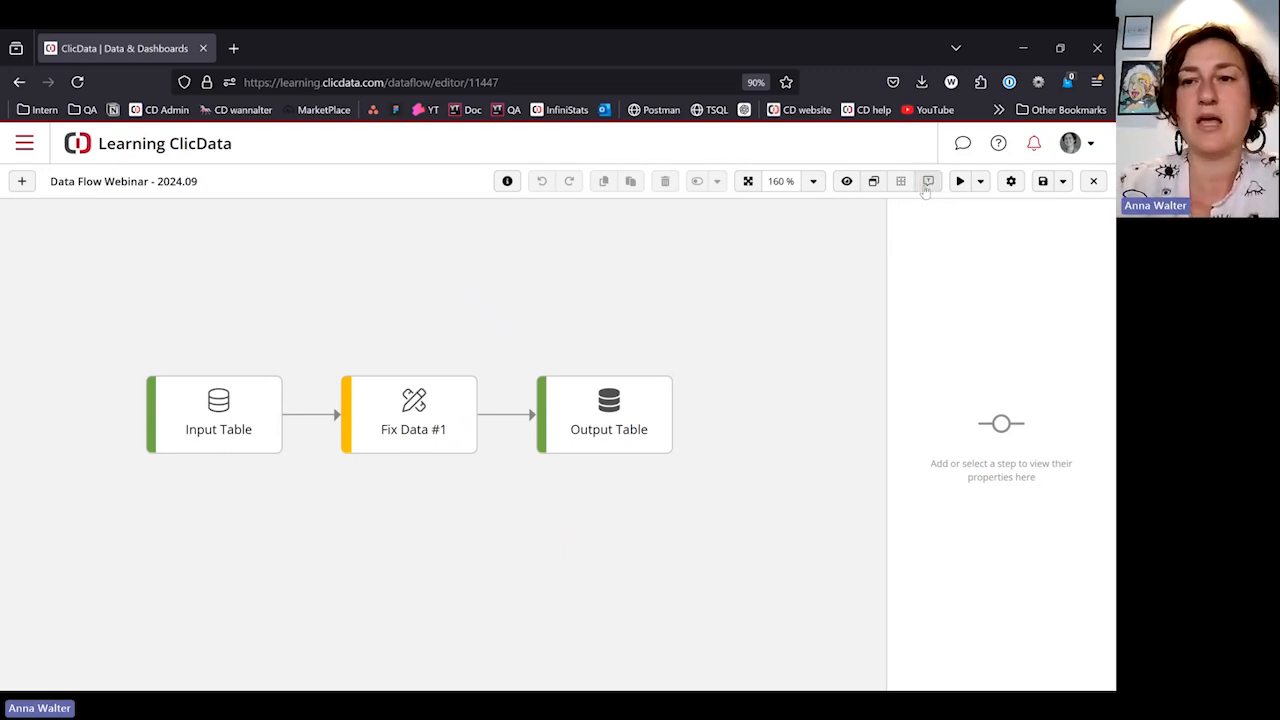
left_click(927, 184)
scroll(740, 425, "down", 2)
scroll(750, 455, "up", 2)
scroll(758, 476, "up", 2)
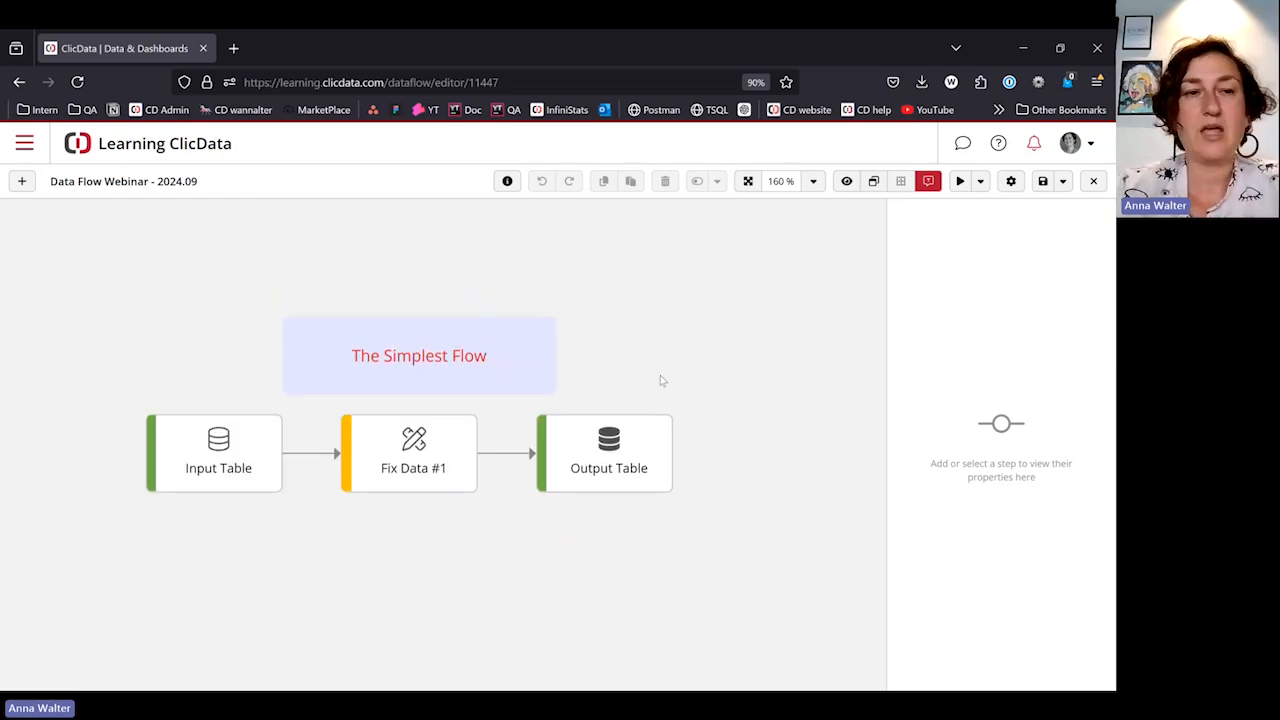
Step: Turn the canvas grid back on behind The Simplest Flow
left_click(900, 181)
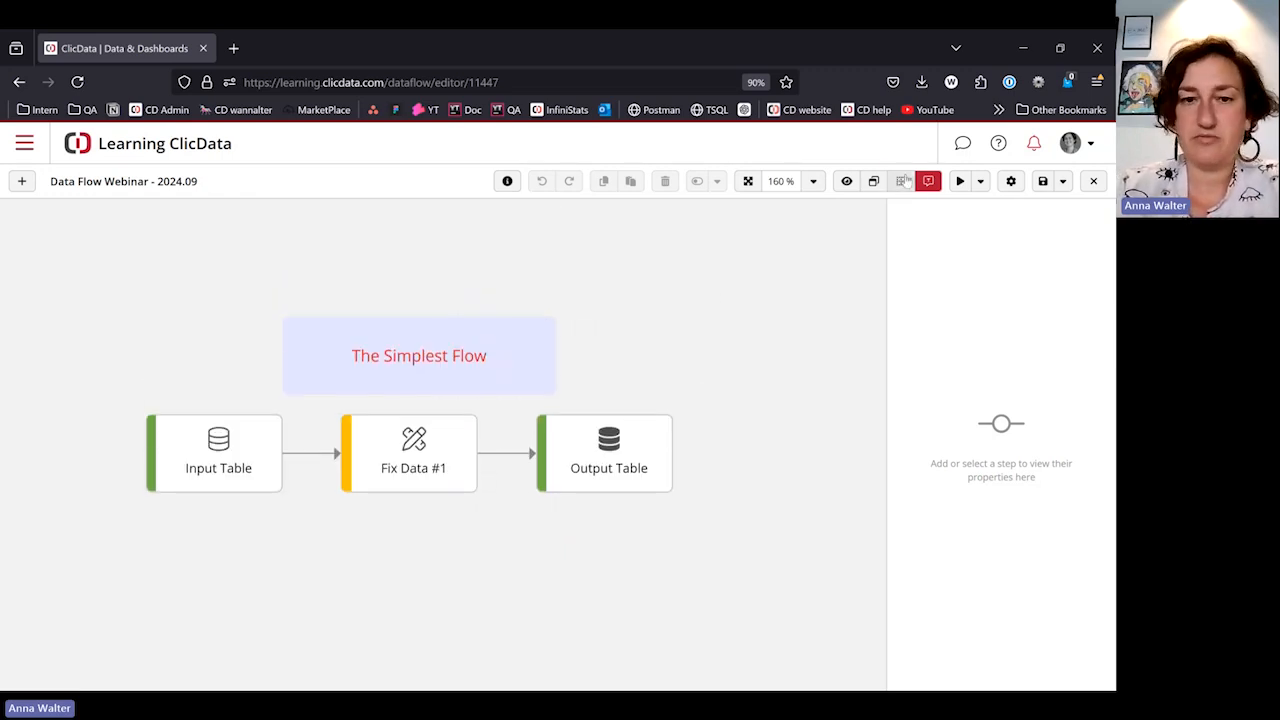
scroll(594, 294, "down", 4)
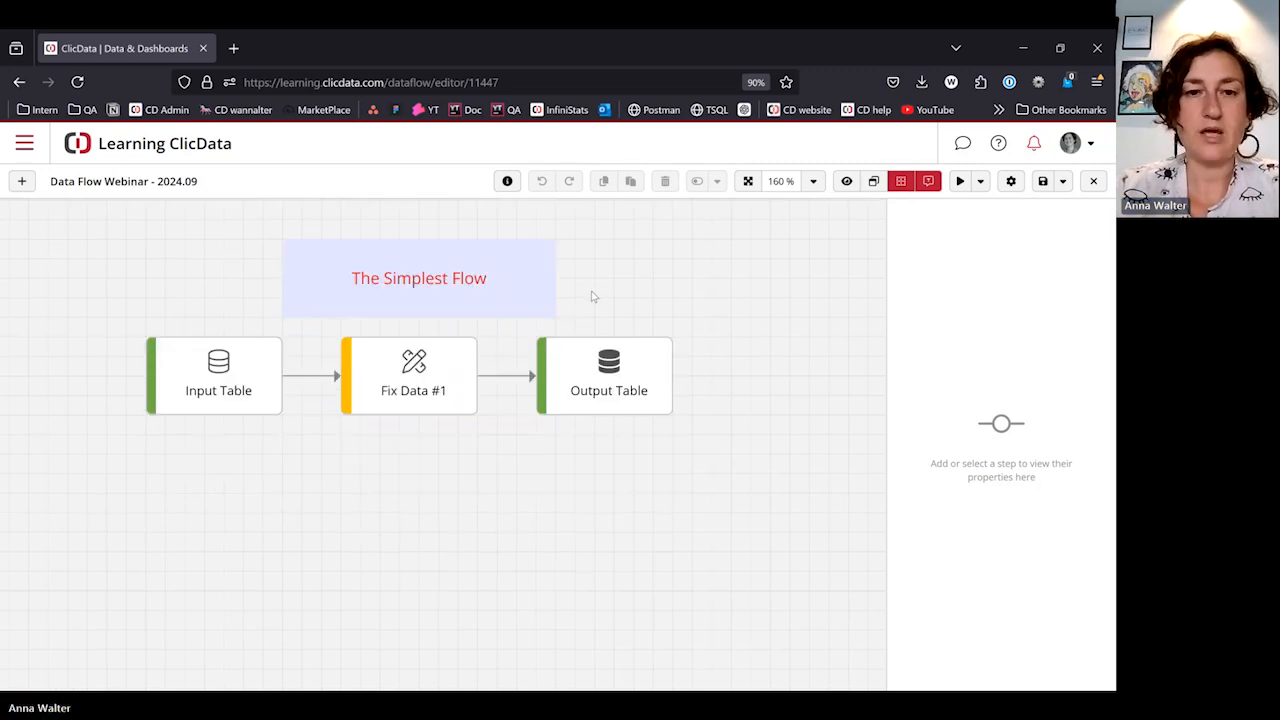
scroll(594, 294, "up", 2)
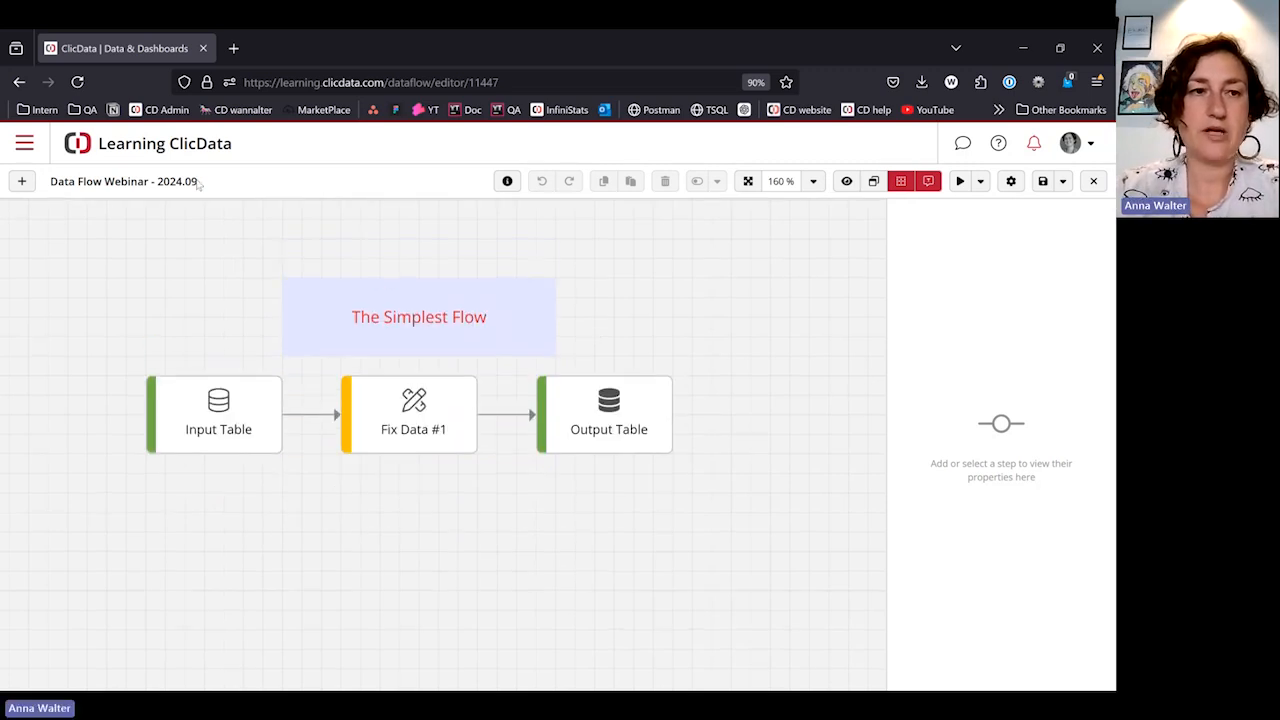
Step: Examine the full list of nodes available to add, from Tables through Designer & Annotations
left_click(21, 183)
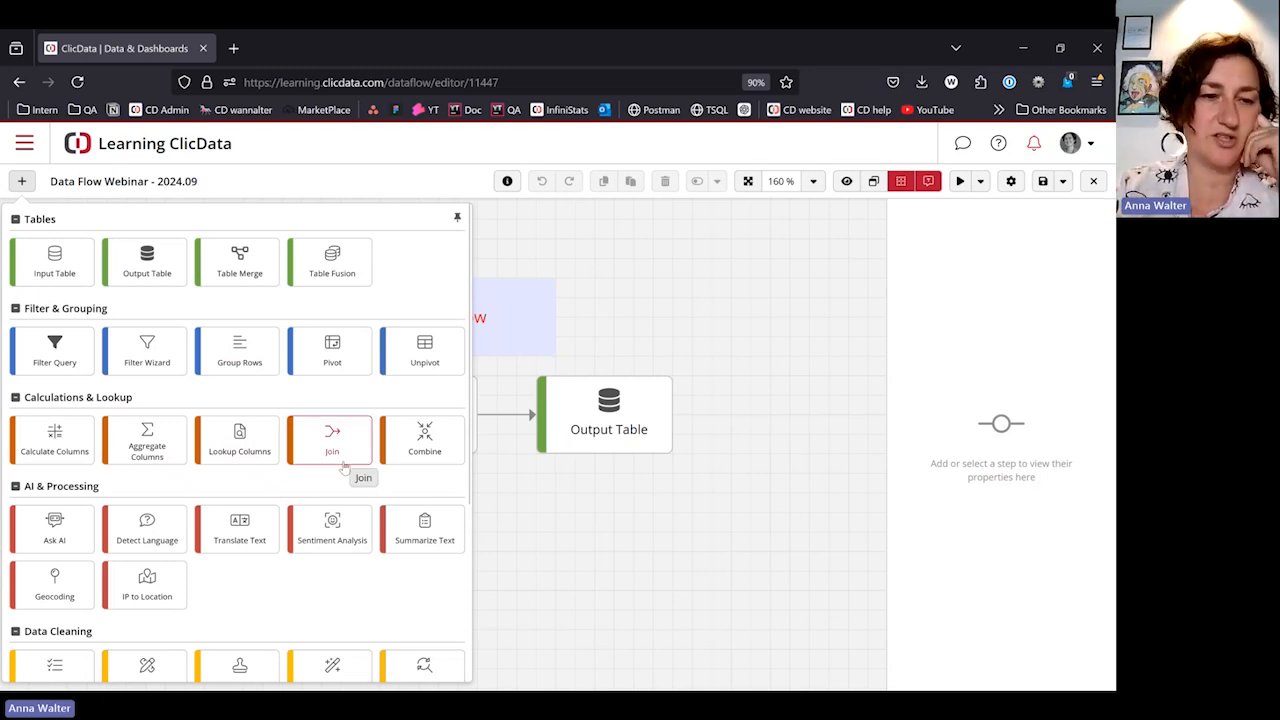
scroll(136, 469, "down", 3)
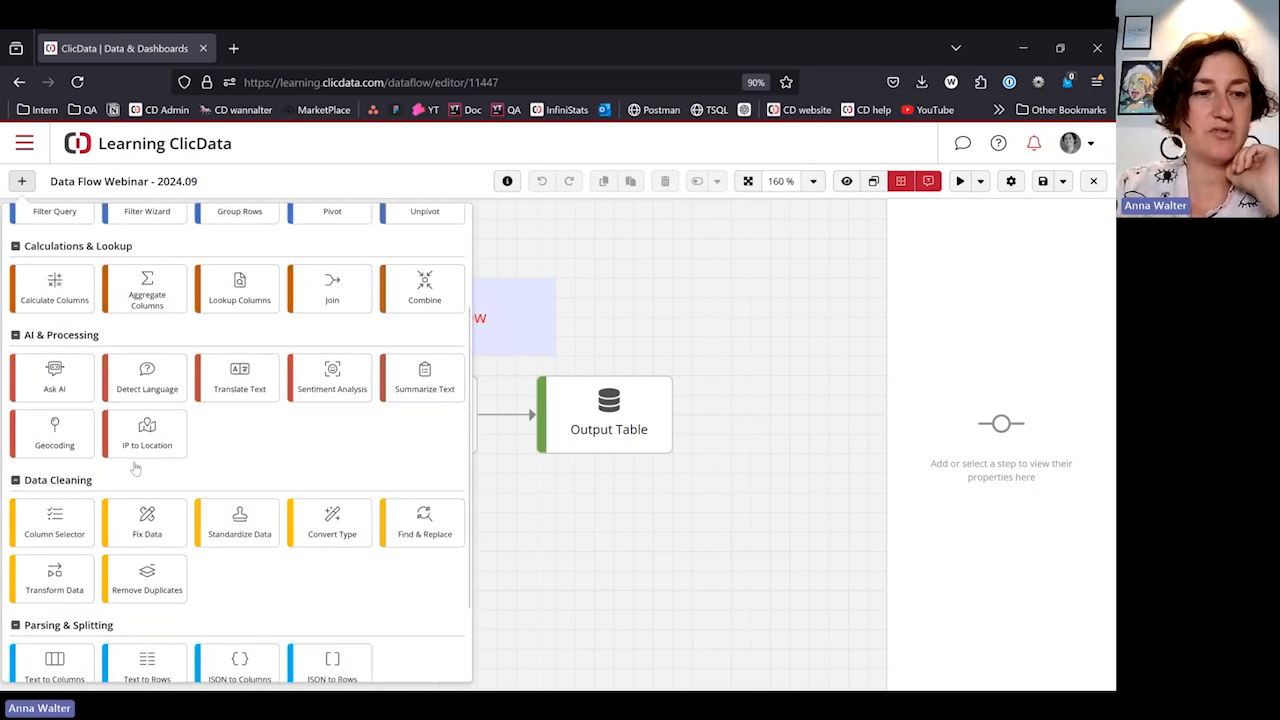
scroll(150, 461, "down", 2)
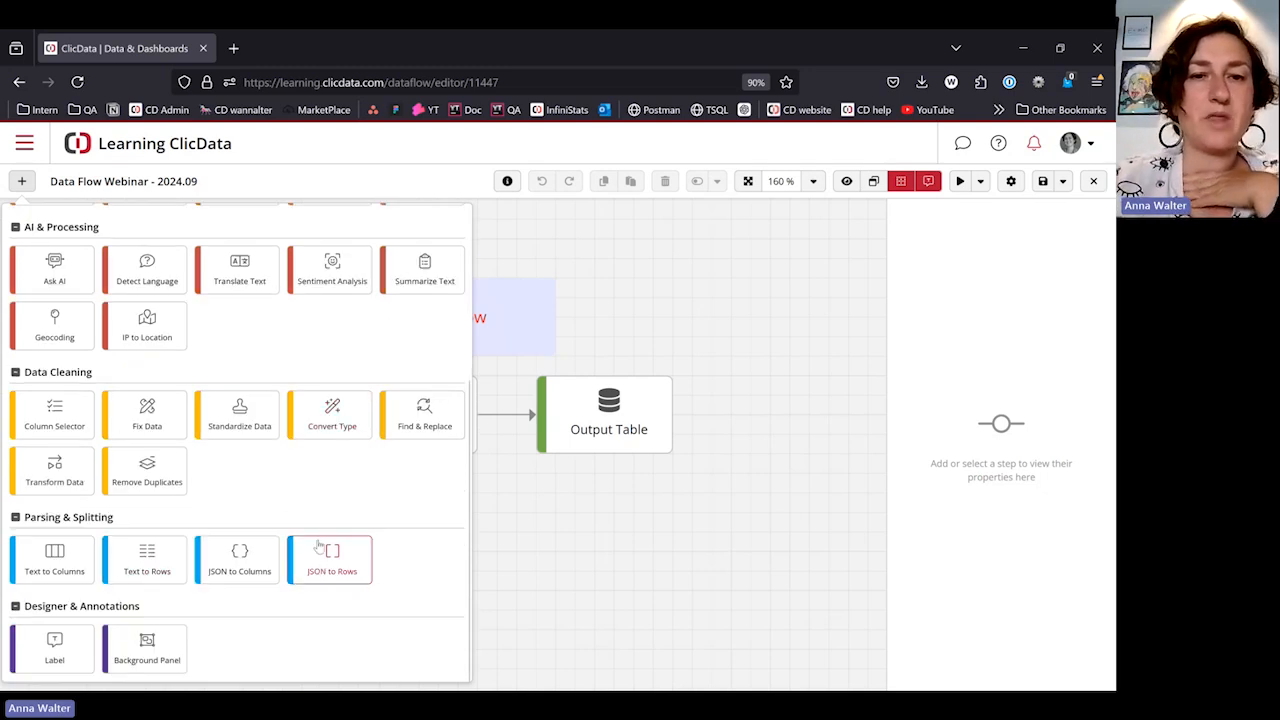
scroll(319, 541, "up", 4)
scroll(319, 541, "up", 1)
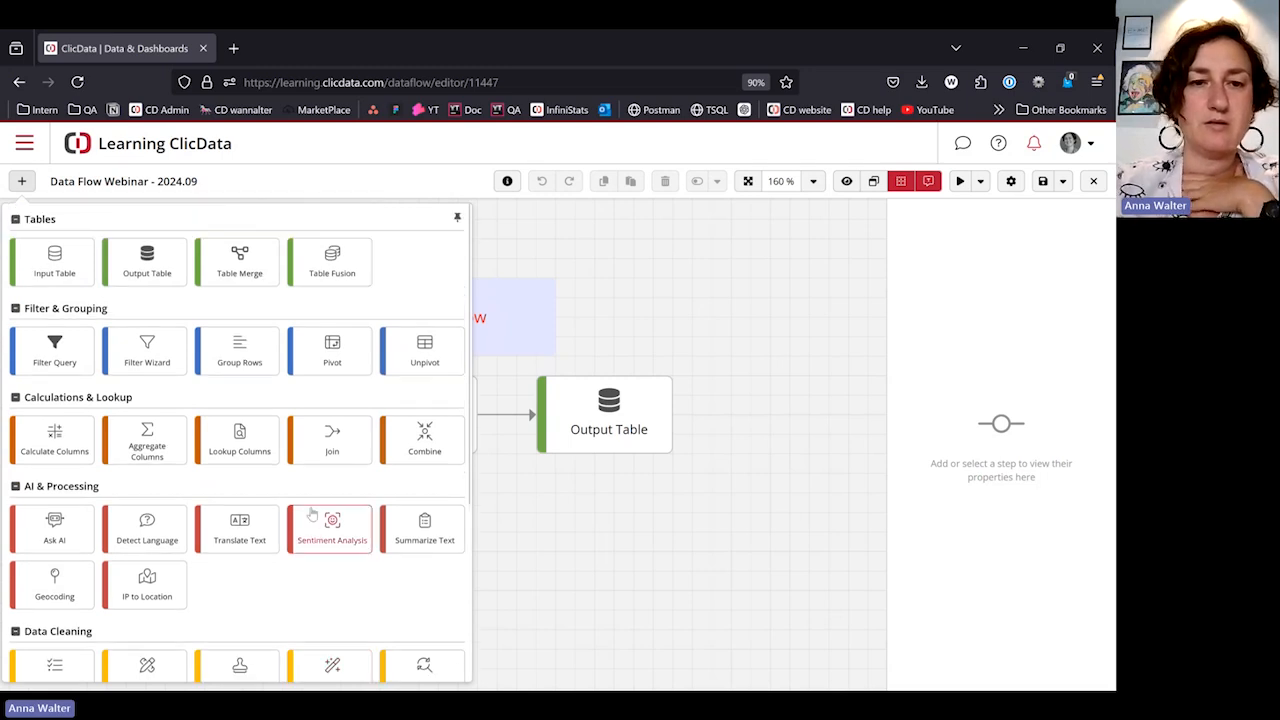
Step: Pin the node list beside the canvas, and unpin it again
left_click(457, 219)
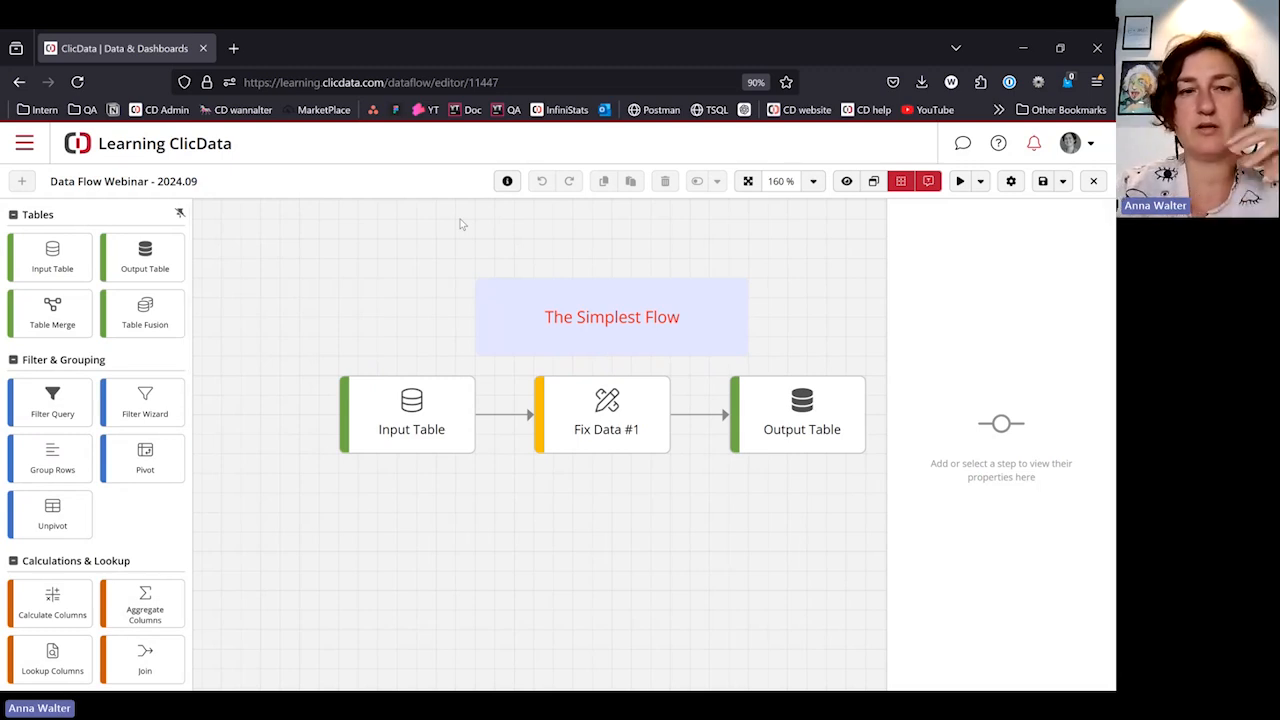
left_click(179, 215)
left_click(530, 224)
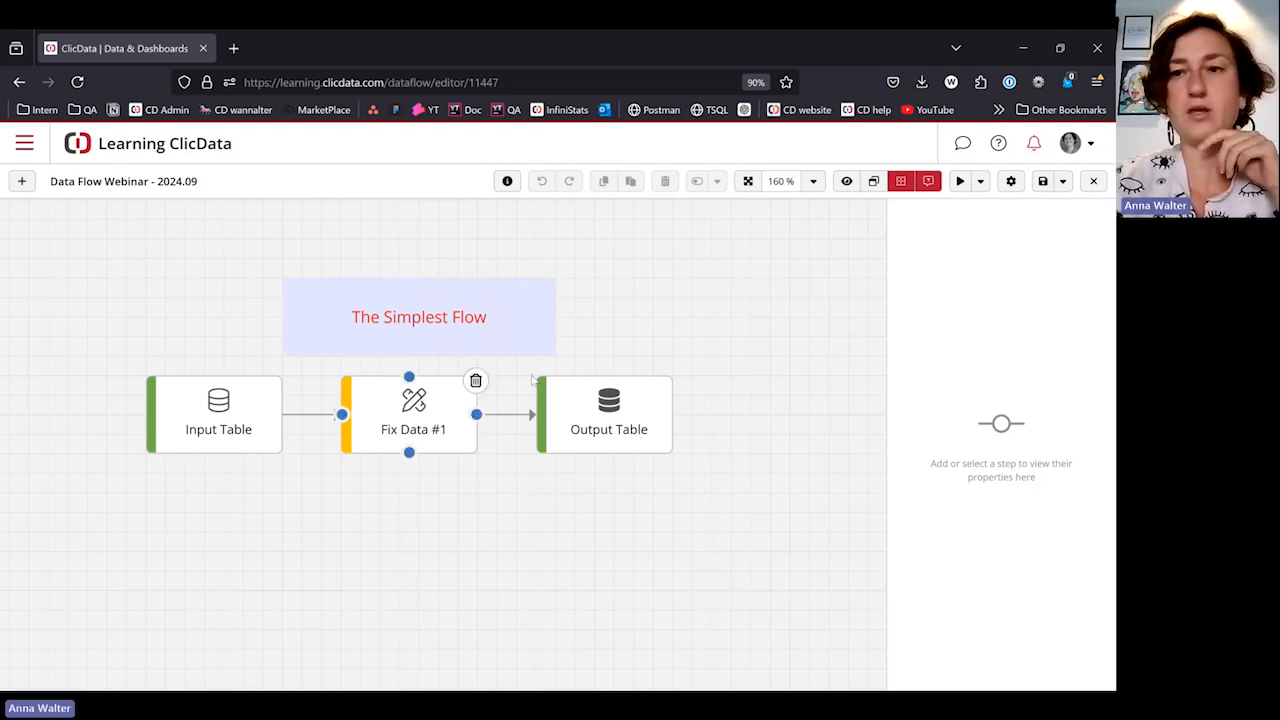
Step: Show the Output Table node's properties, and review the data flow's execution statistics in both the overview and the details
left_click(981, 184)
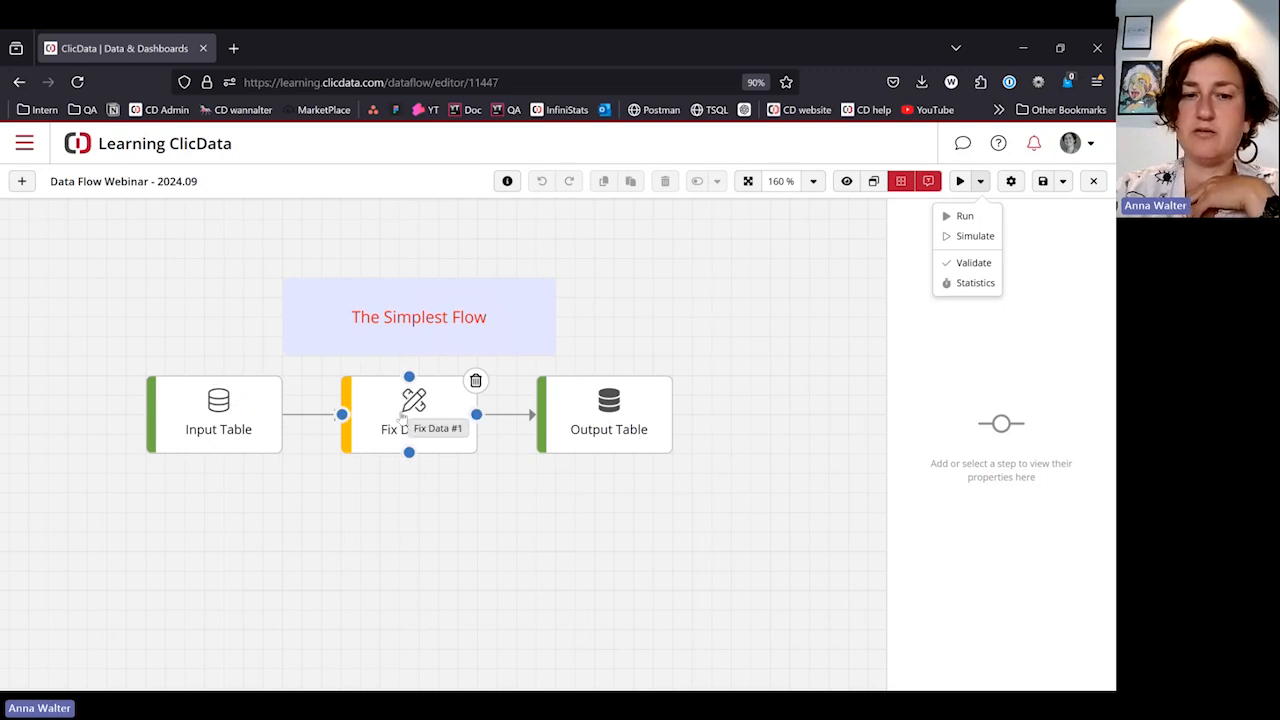
left_click(622, 418)
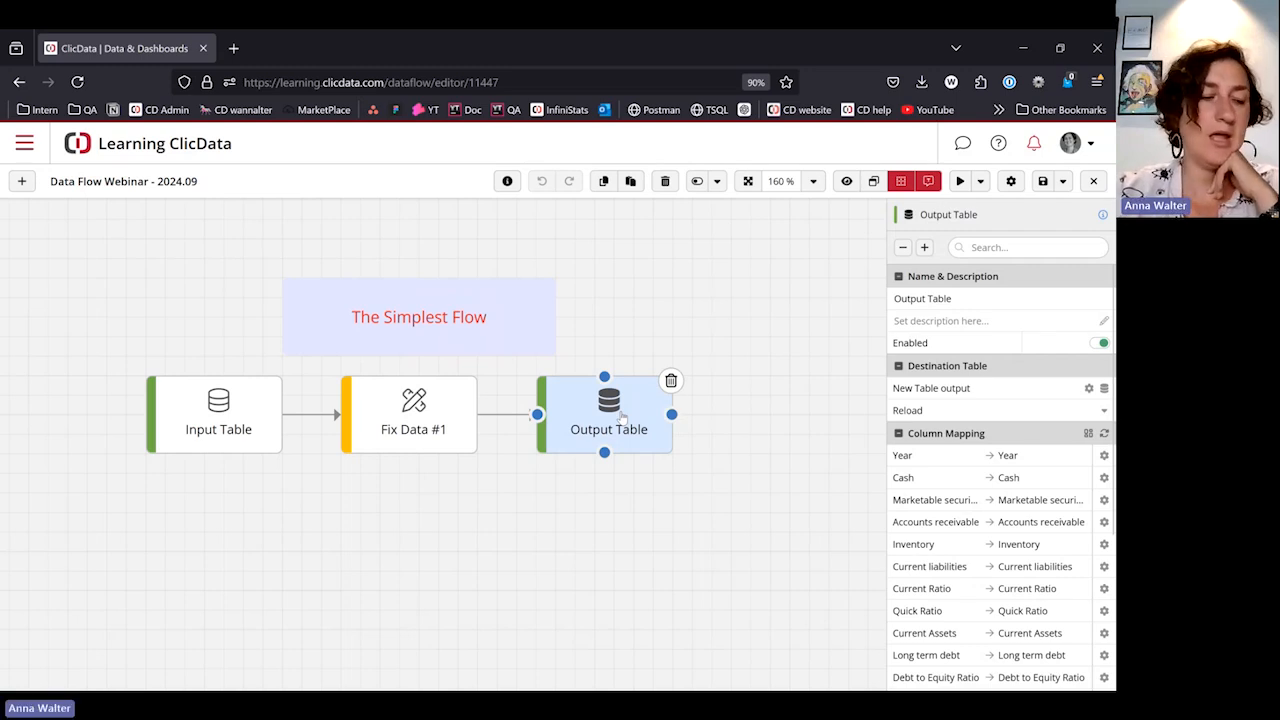
left_click(982, 183)
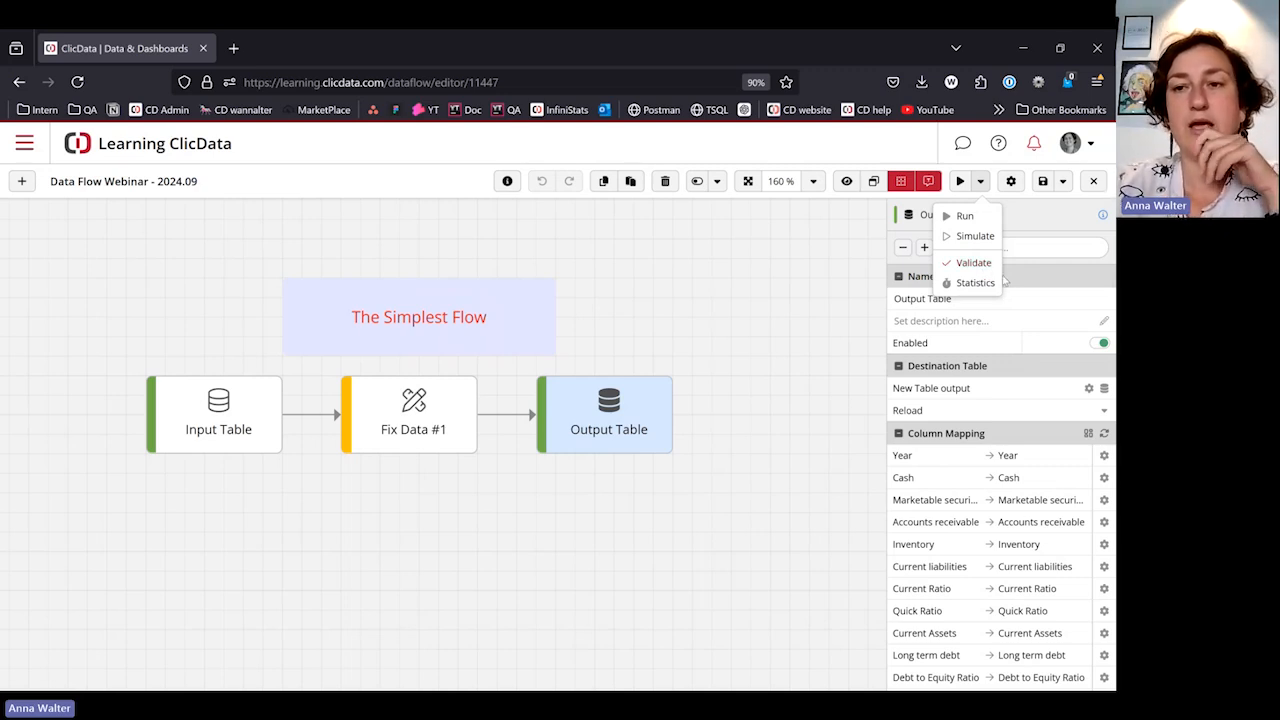
left_click(975, 283)
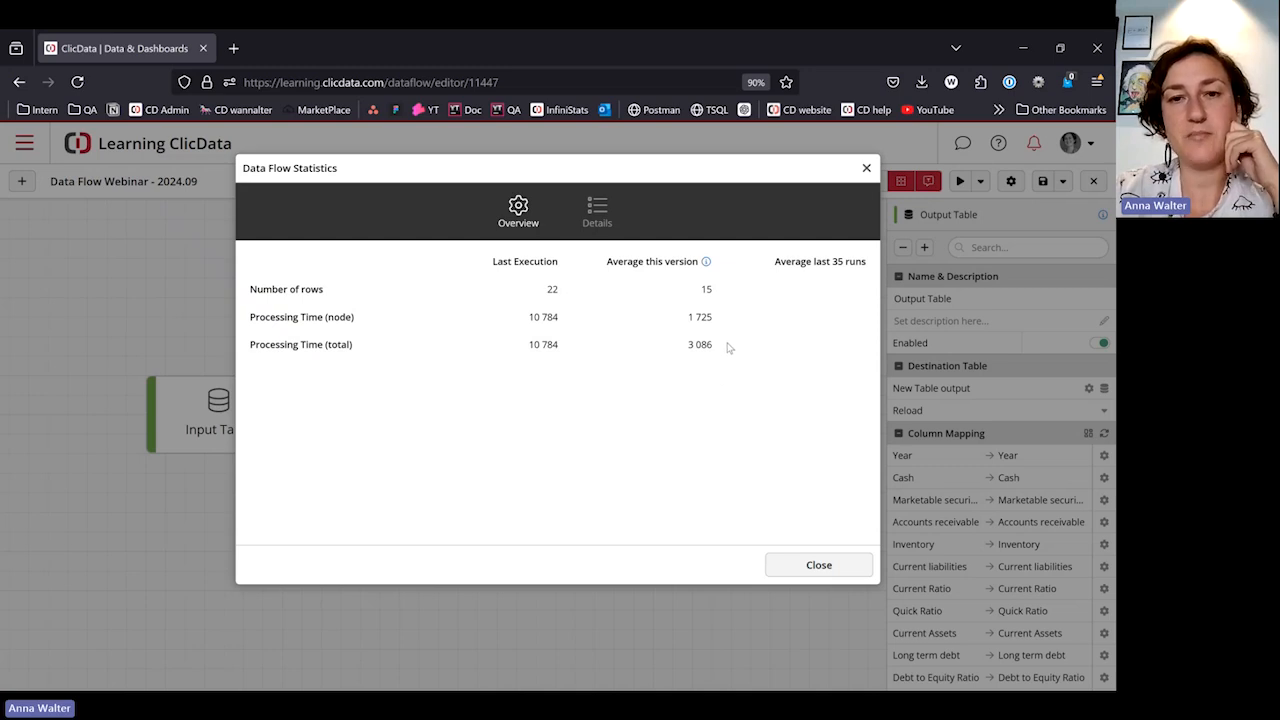
left_click(596, 214)
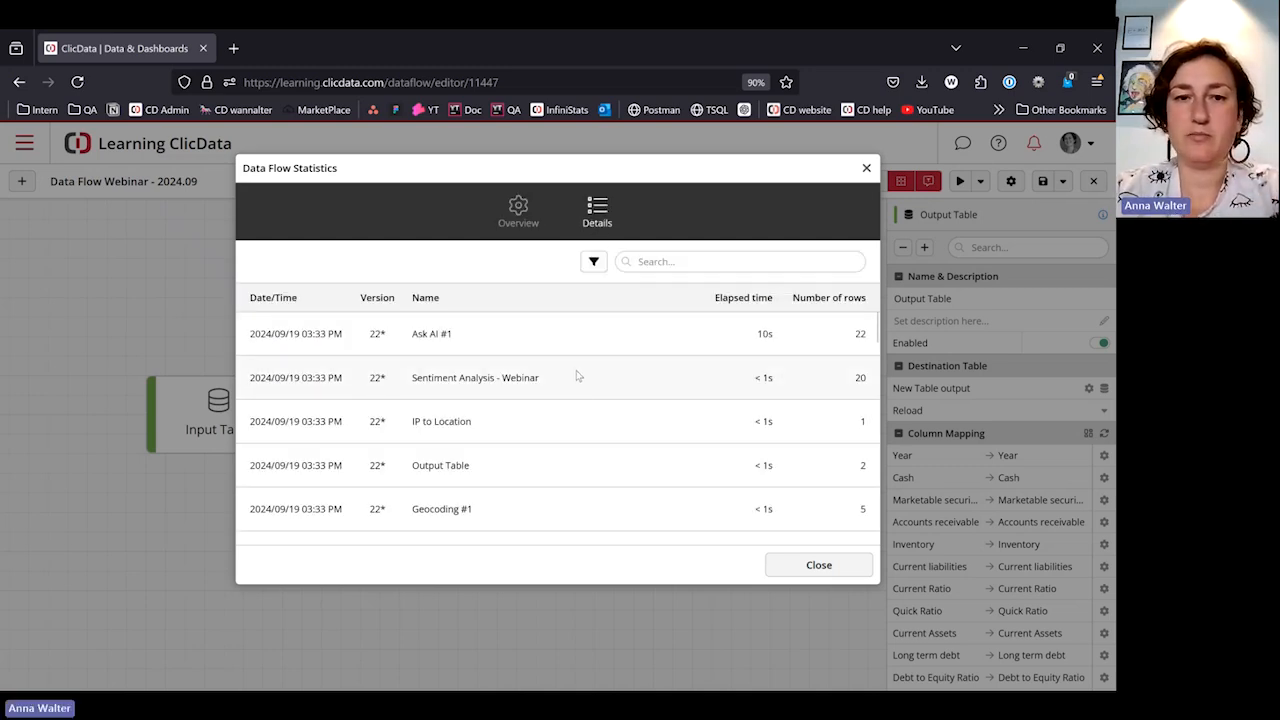
scroll(577, 376, "down", 5)
scroll(577, 376, "down", 3)
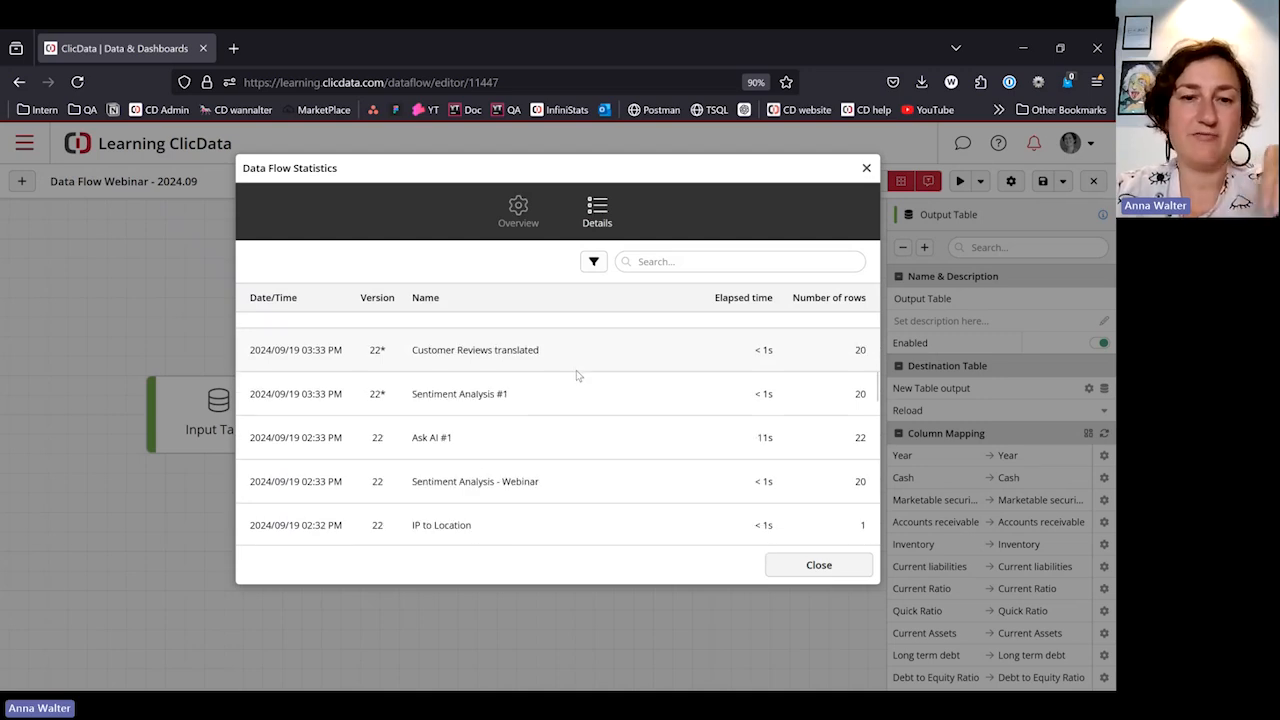
scroll(577, 376, "down", 4)
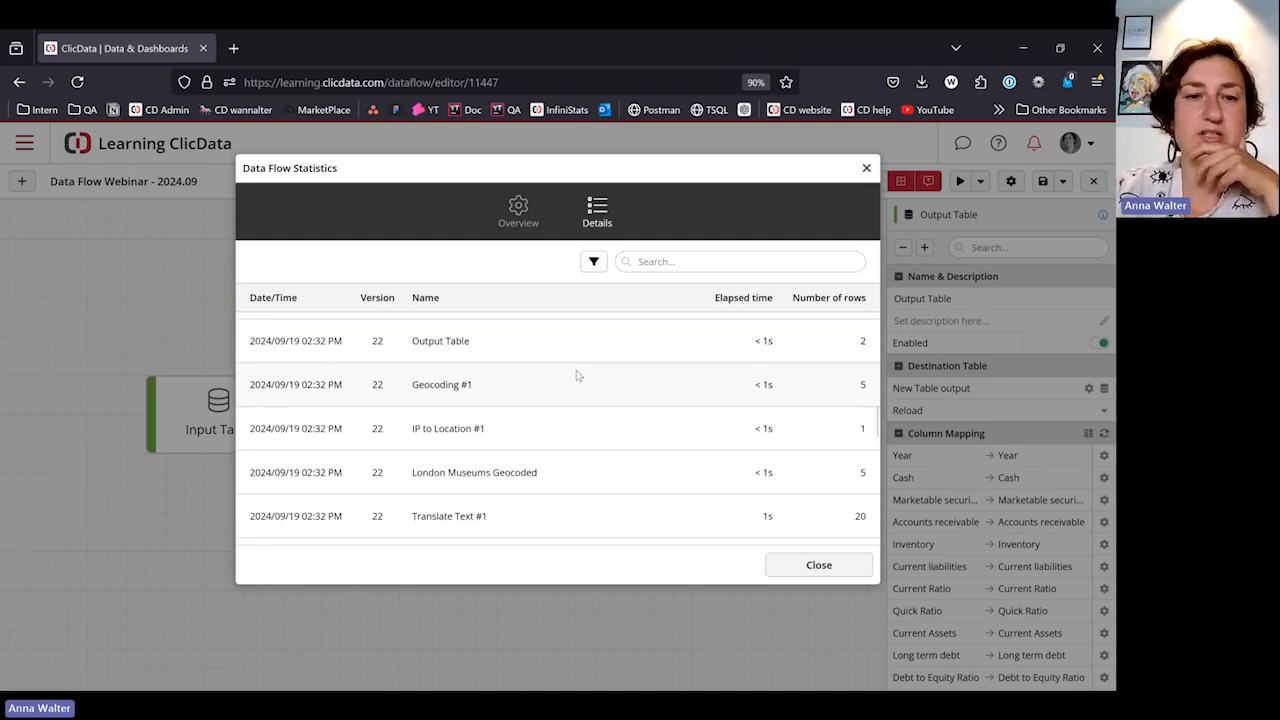
scroll(389, 451, "down", 5)
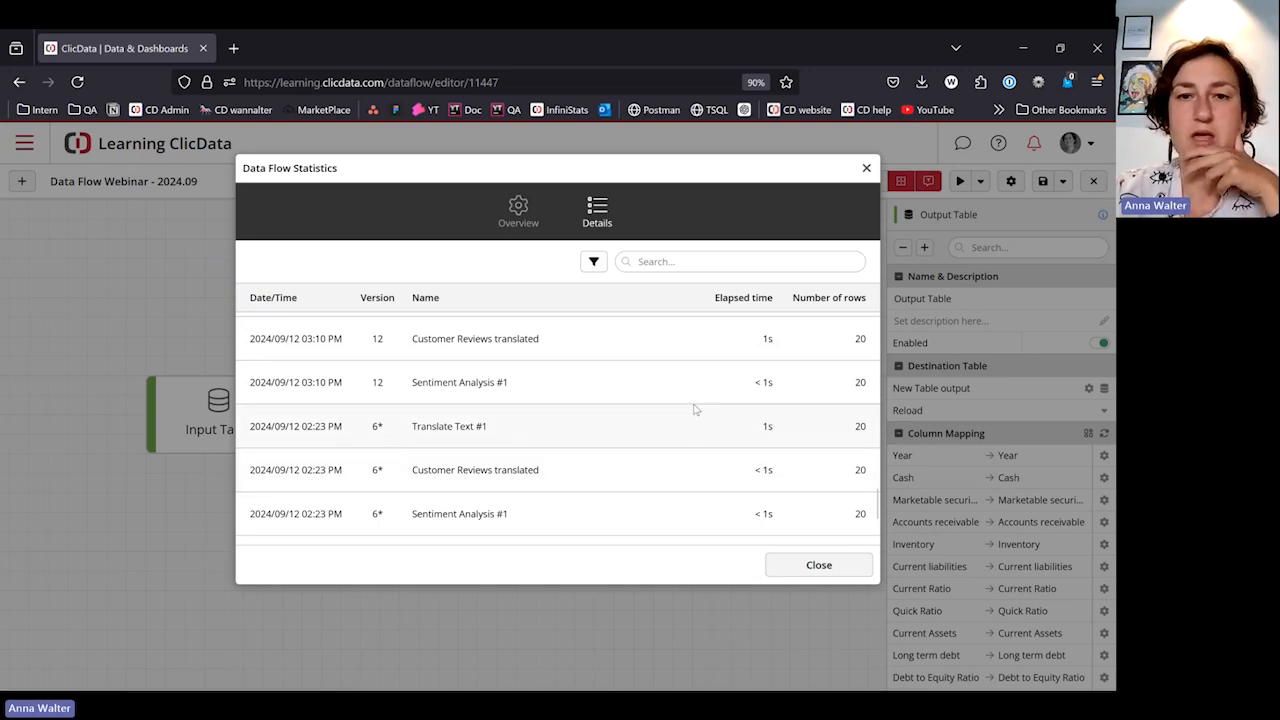
scroll(693, 408, "up", 10)
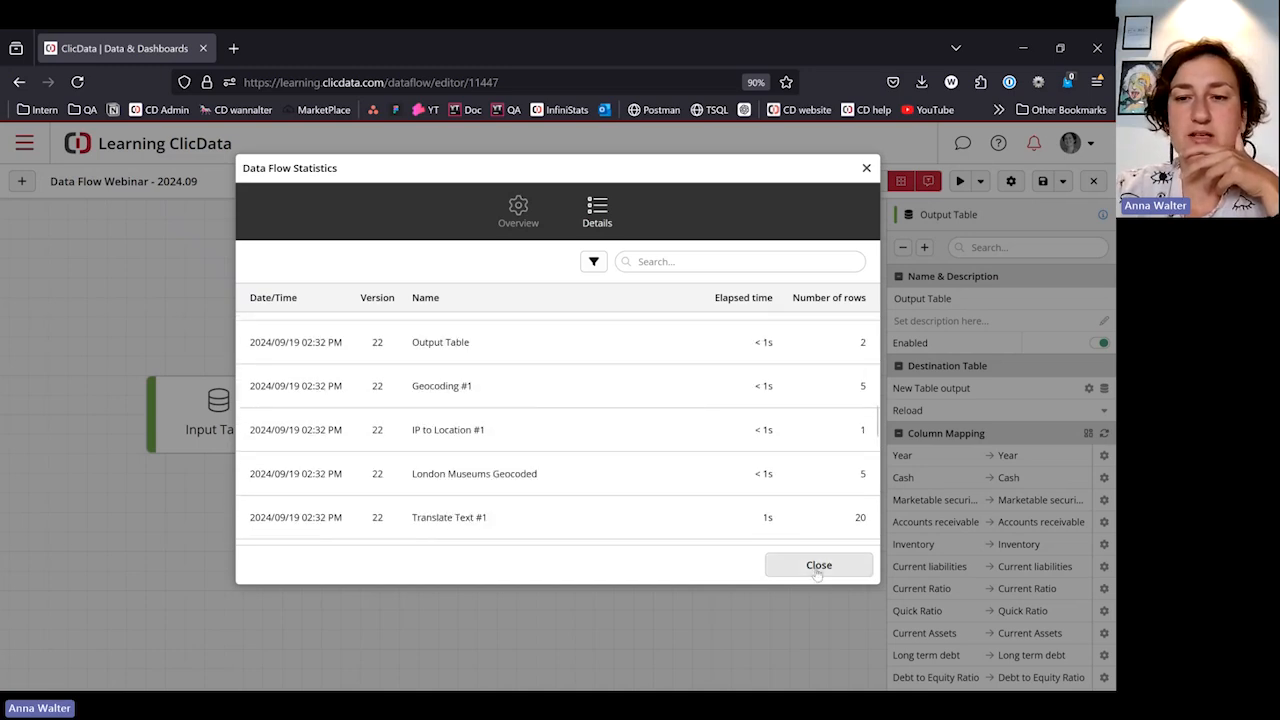
left_click(818, 566)
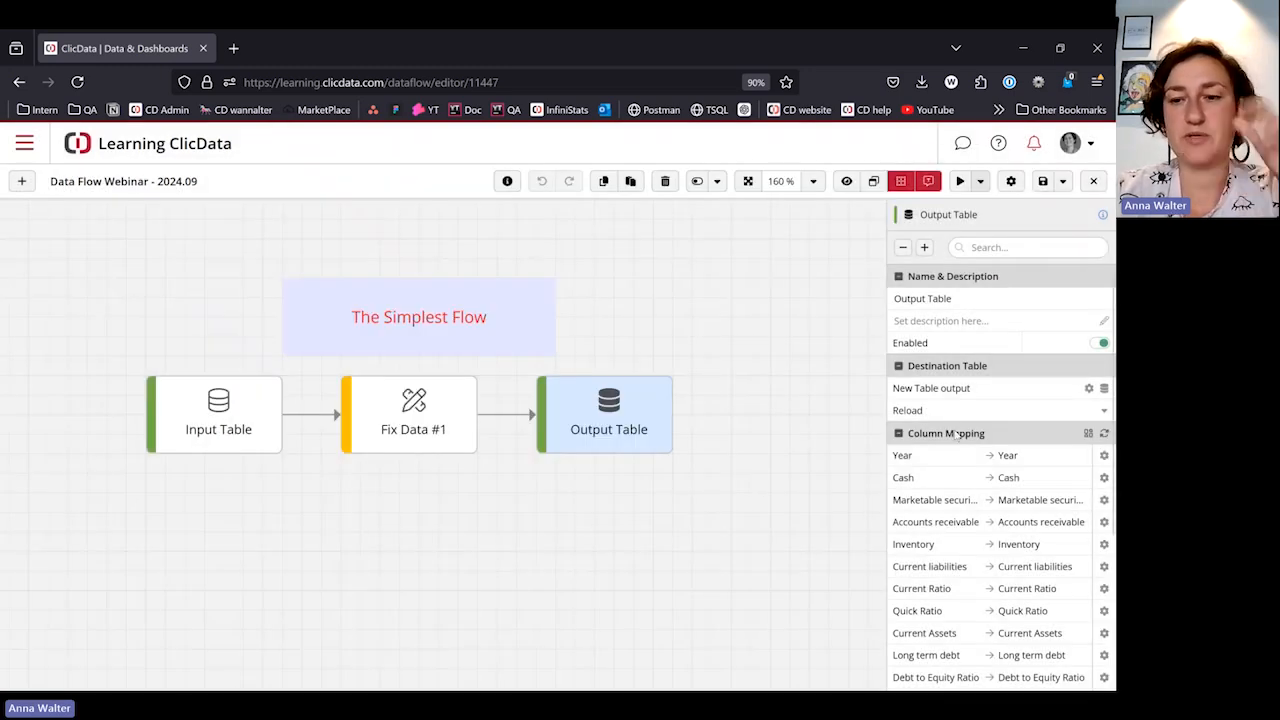
Step: Review the Output Table node's own statistics, including its extended node statistics overview
scroll(955, 435, "down", 3)
left_click(605, 415)
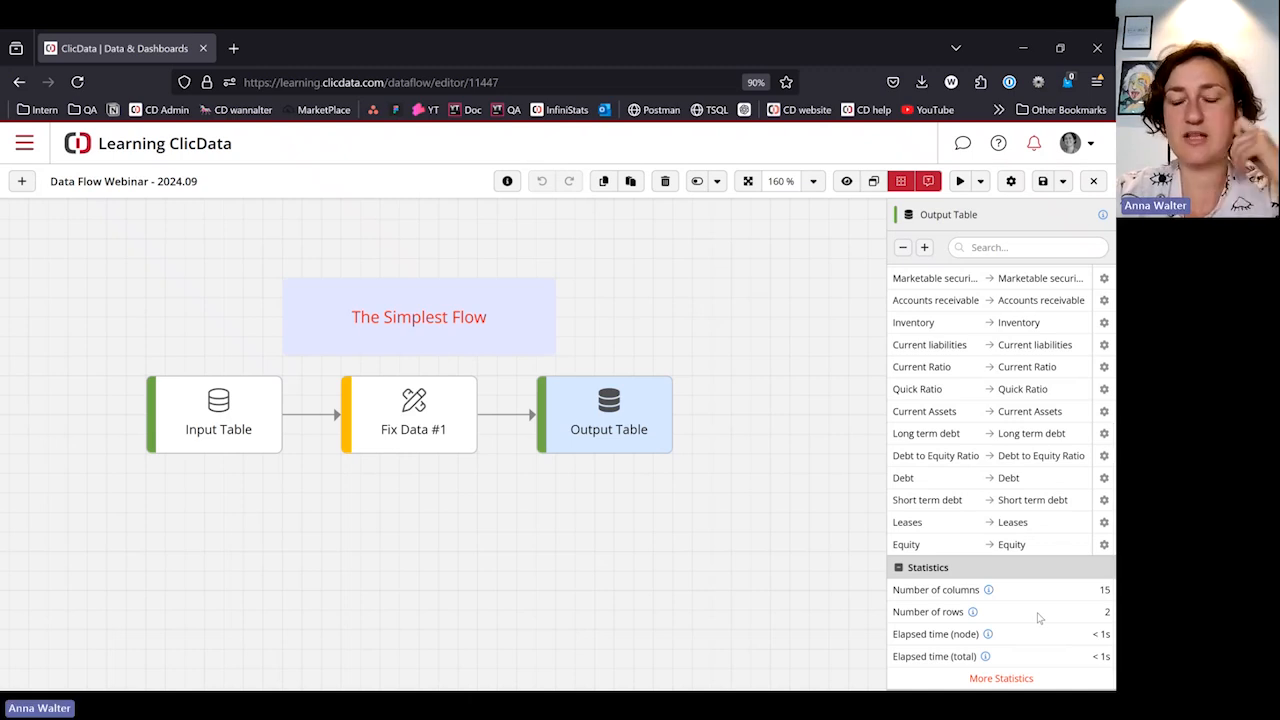
left_click(1001, 678)
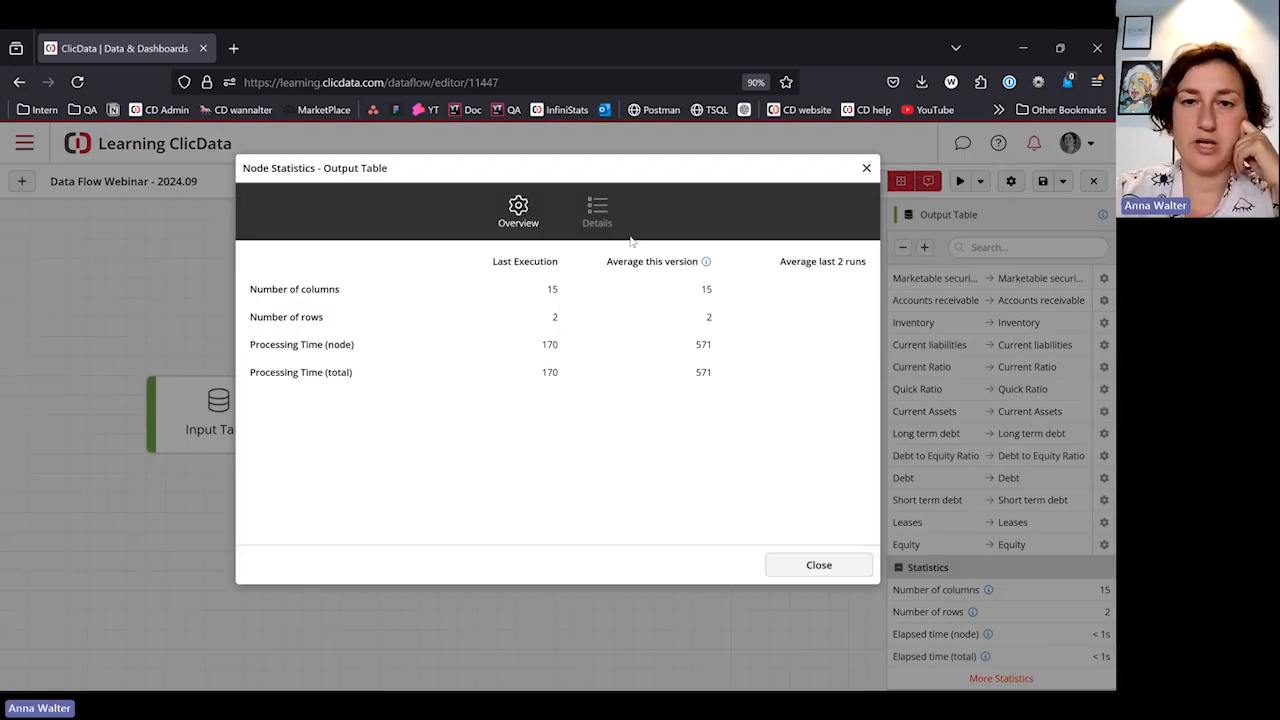
left_click(818, 566)
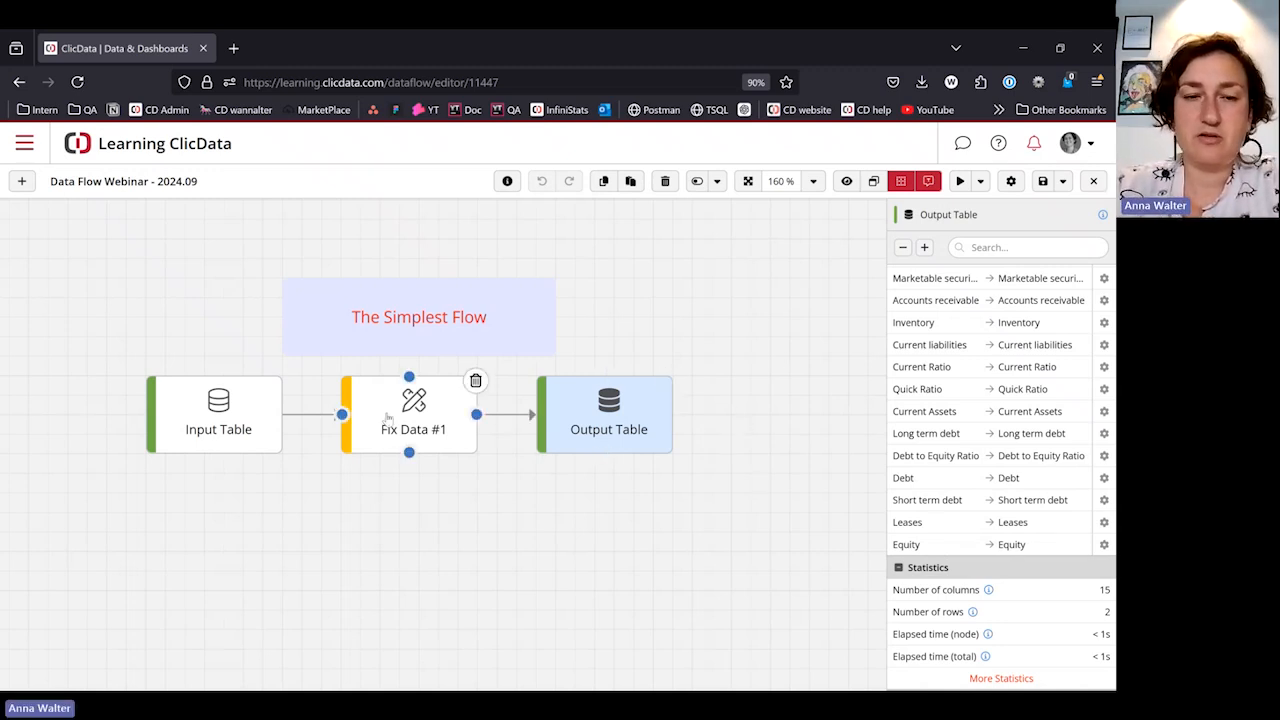
Step: Go to the Disabling nodes section of the flow and select the Orders Eshop node
scroll(455, 428, "down", 4)
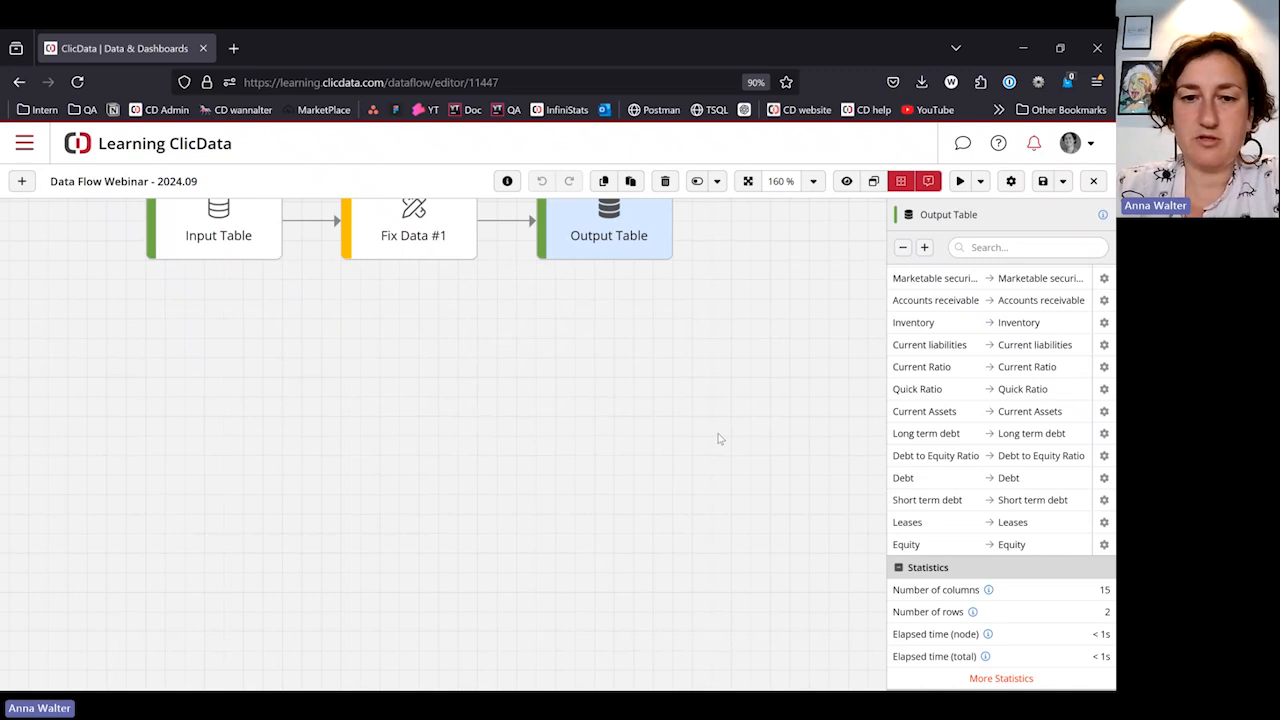
scroll(719, 420, "down", 4)
scroll(720, 412, "down", 2)
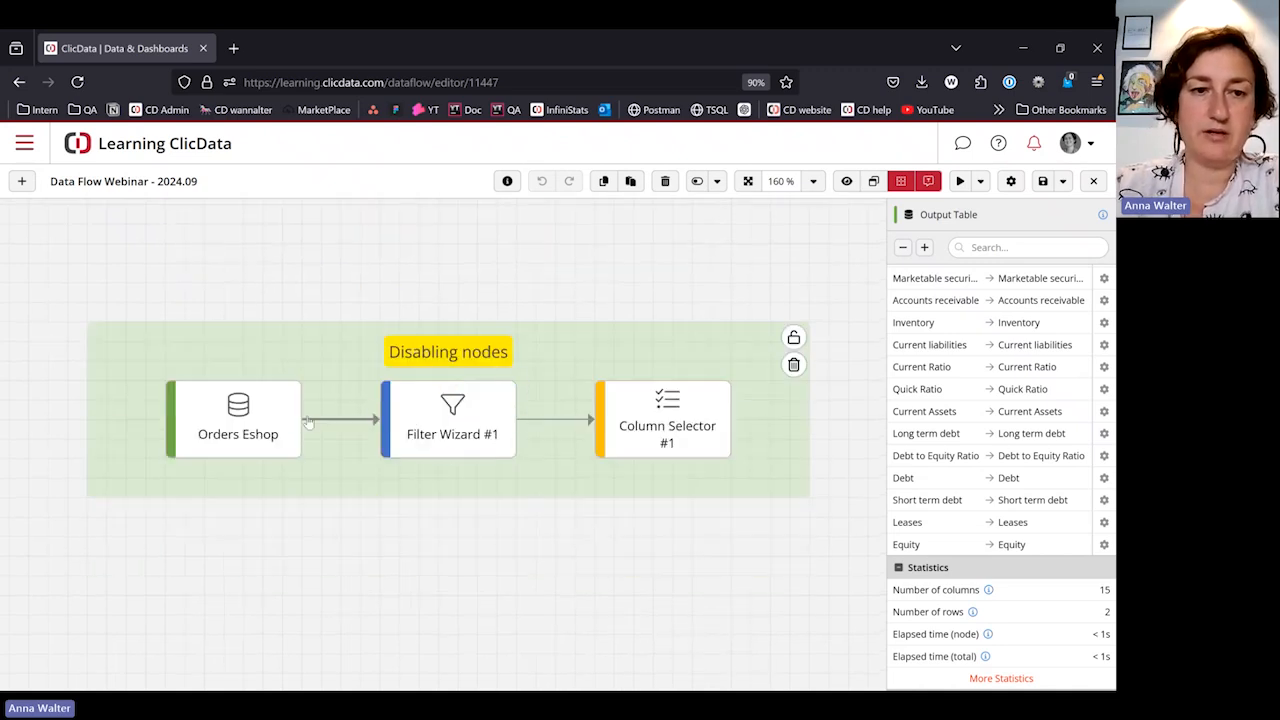
scroll(247, 425, "down", 2)
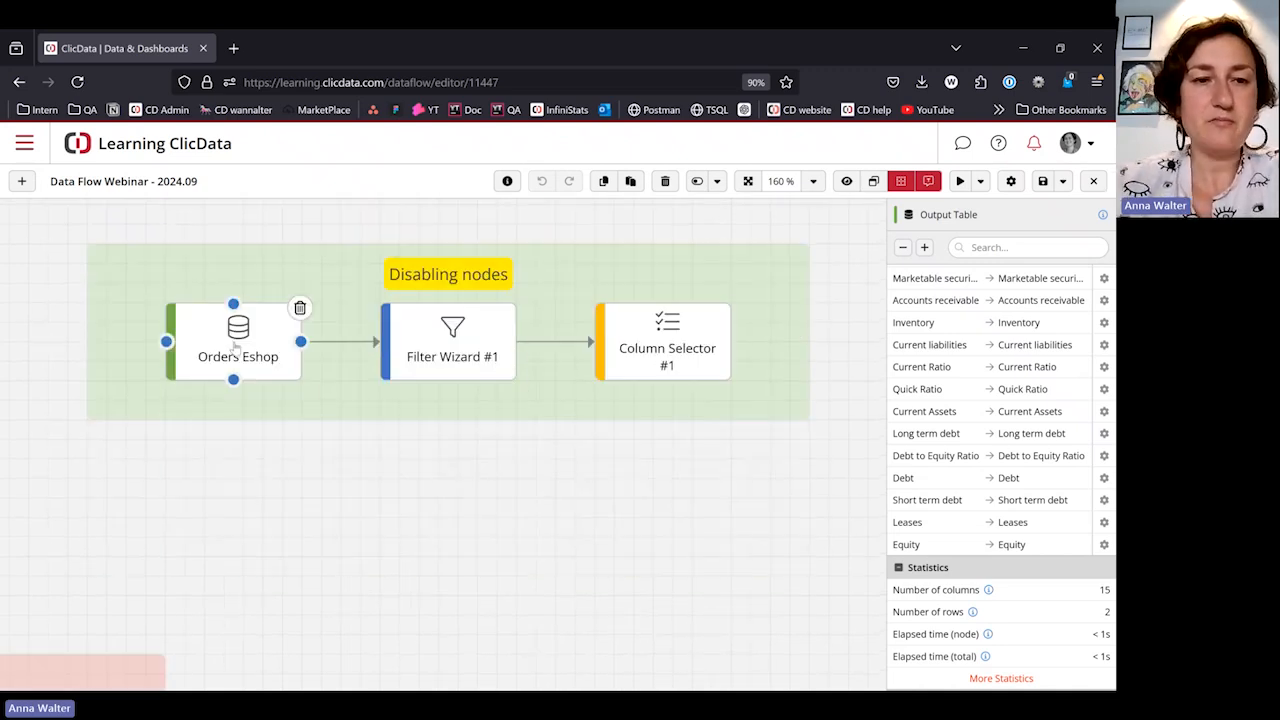
left_click(236, 345)
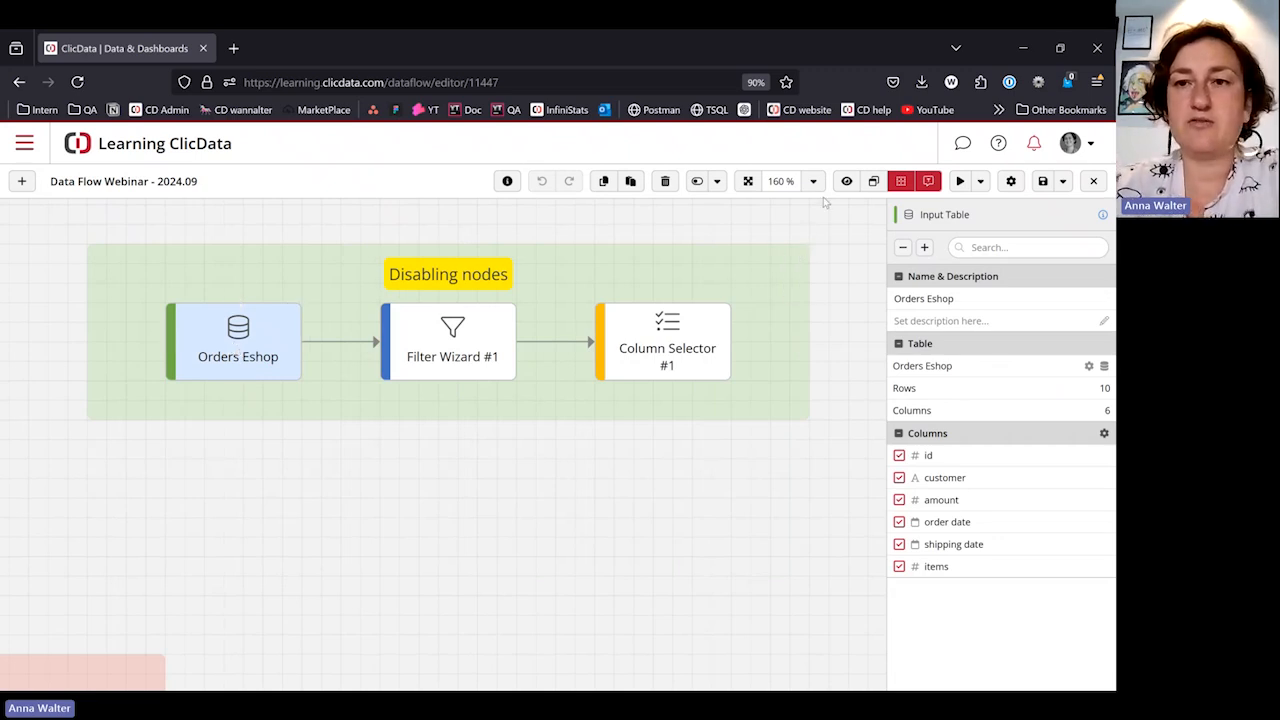
Step: Show the data previews in a taller area, load Orders Eshop into the first preview, and widen that preview
left_click(845, 182)
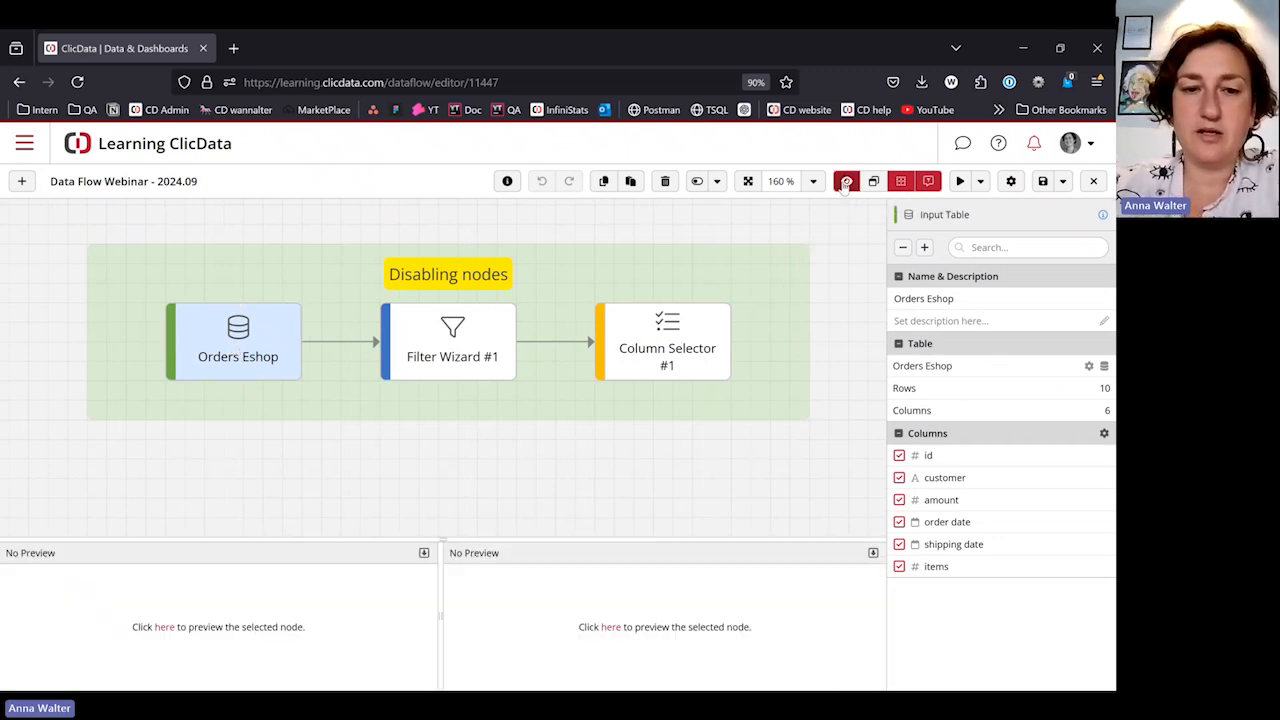
left_click_drag(443, 537, 446, 462)
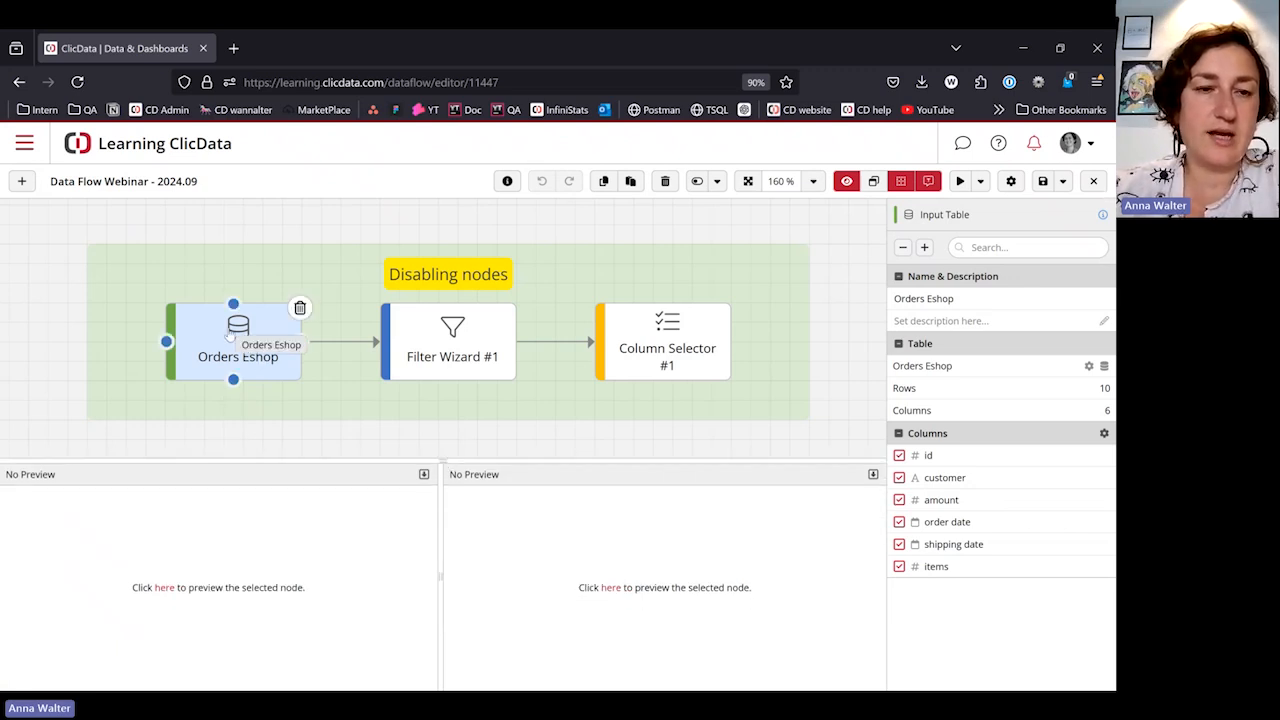
left_click(423, 474)
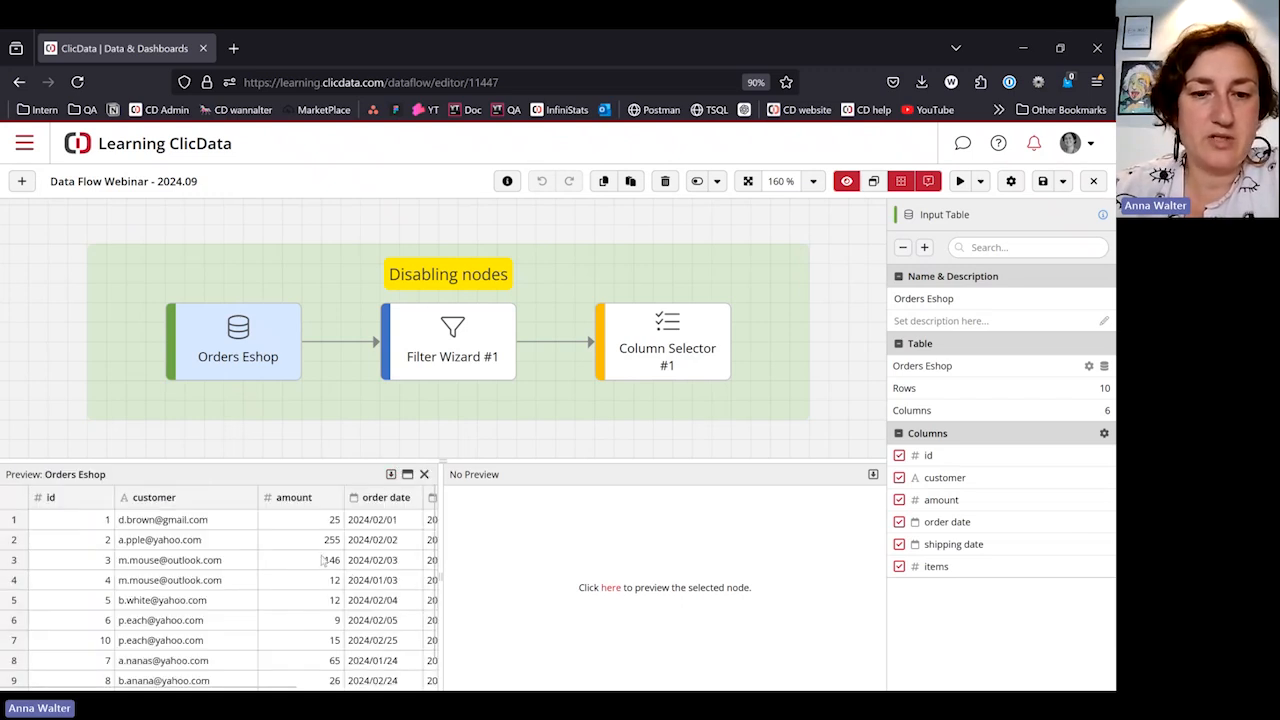
left_click_drag(441, 580, 745, 575)
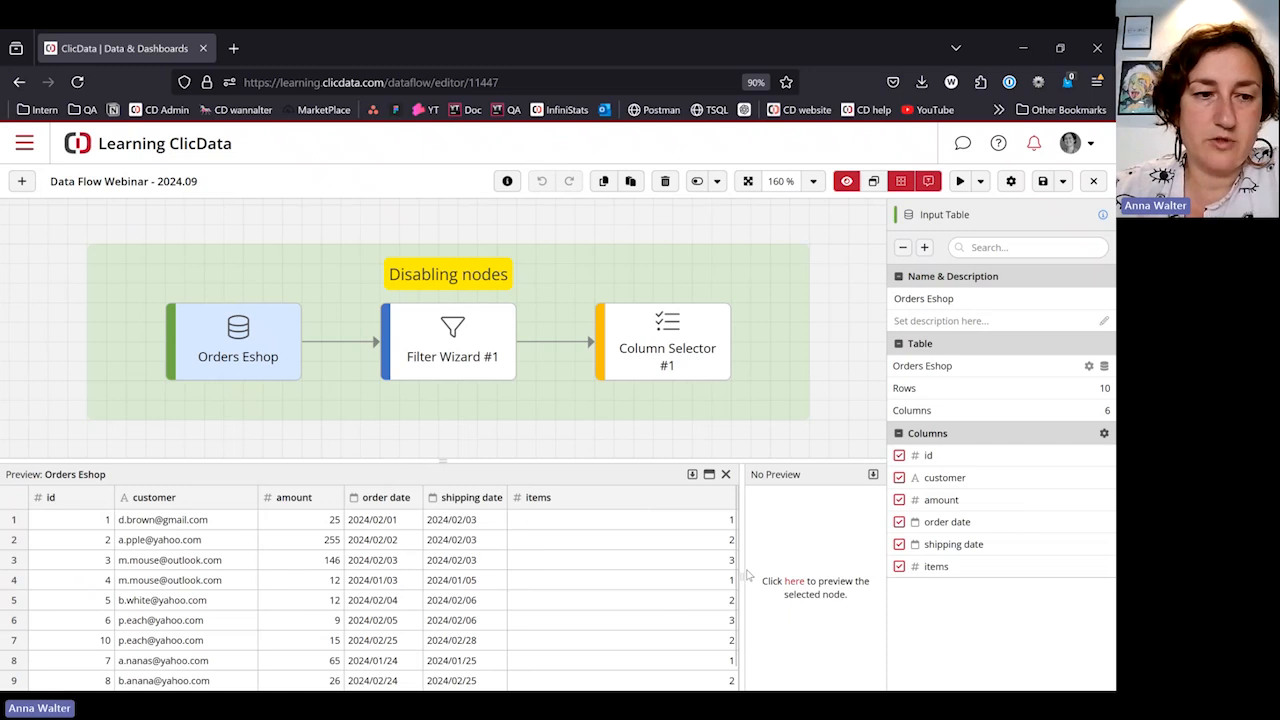
left_click_drag(747, 575, 137, 577)
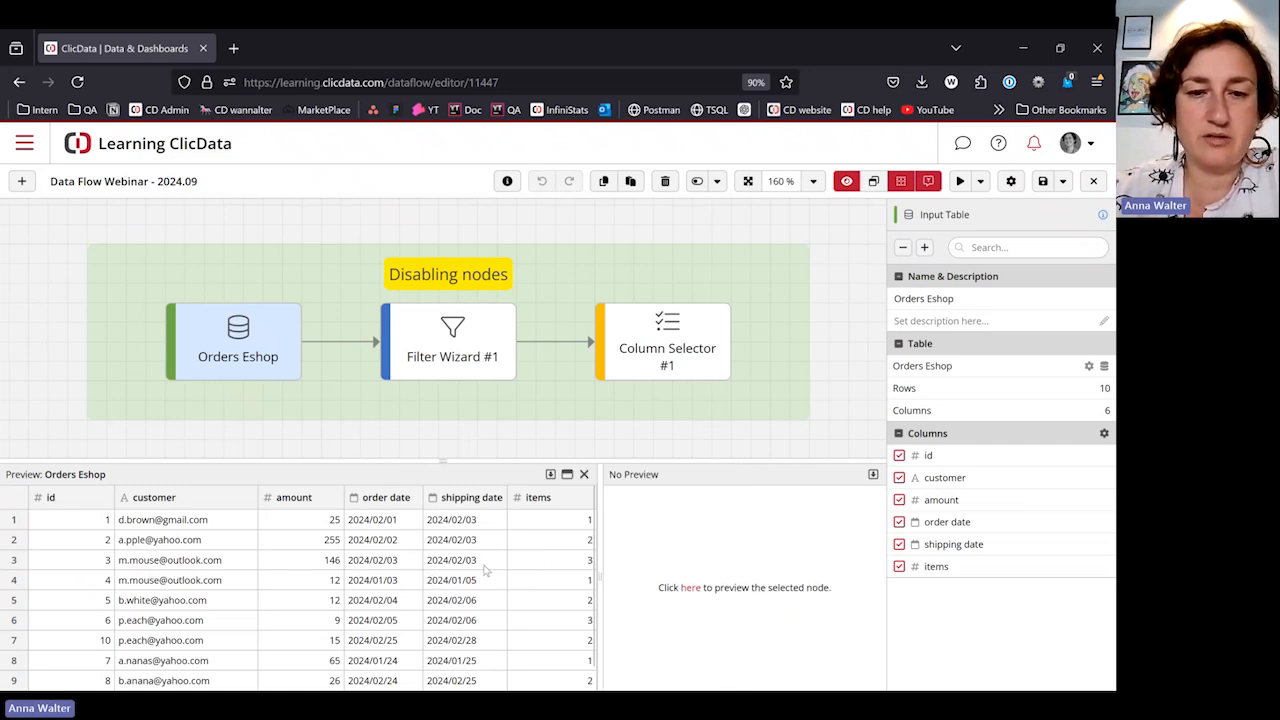
Step: Load the Filter Wizard #1 output into the second preview beside Orders Eshop, and widen the second preview slightly
left_click(435, 330)
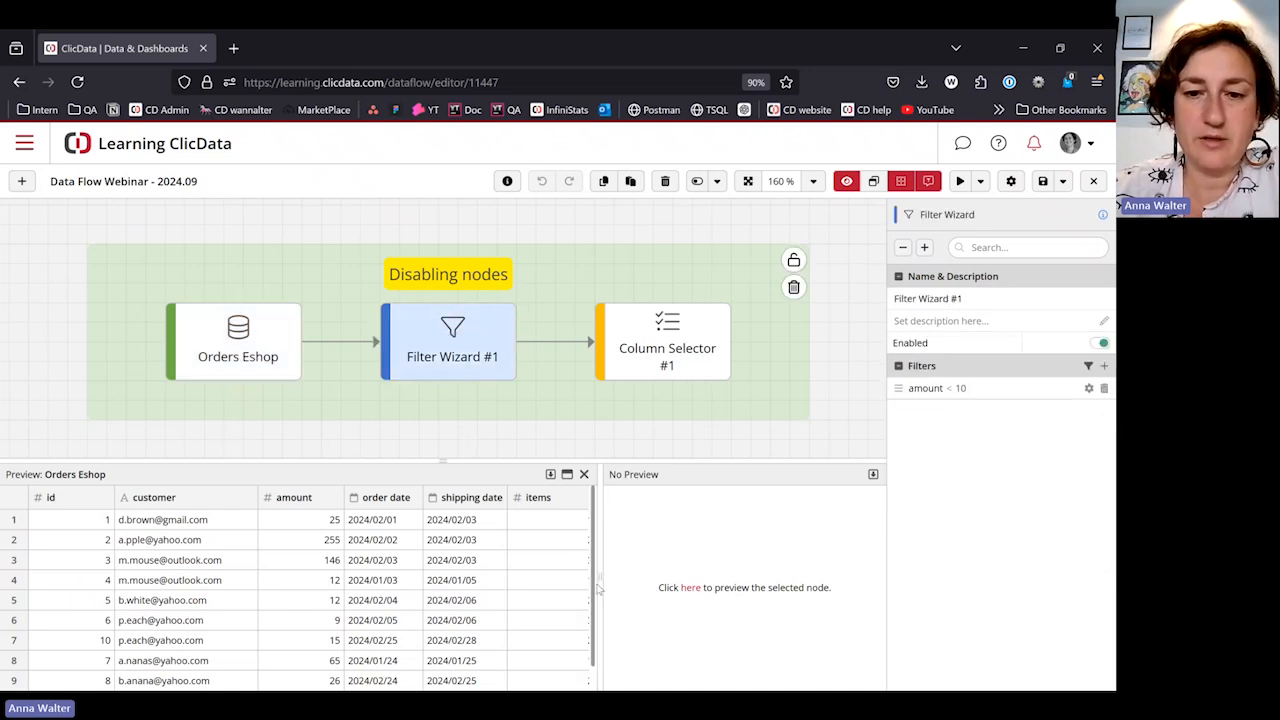
left_click_drag(598, 576, 441, 563)
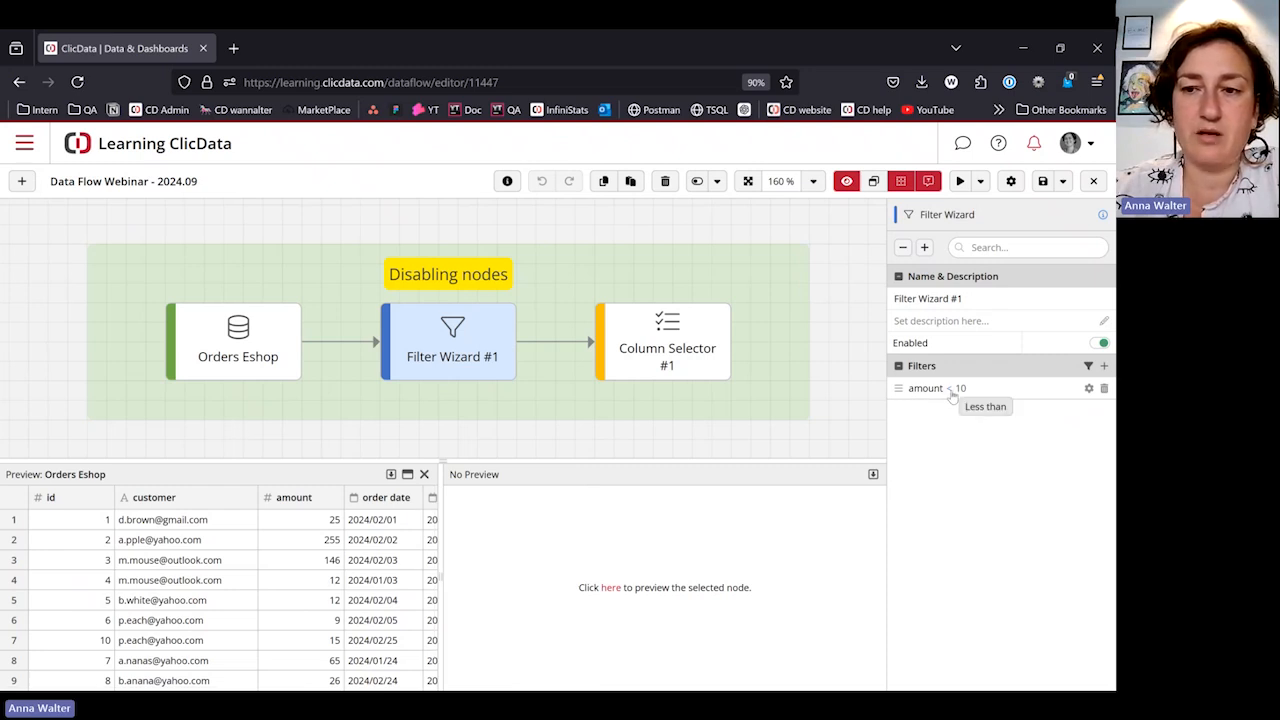
left_click(873, 476)
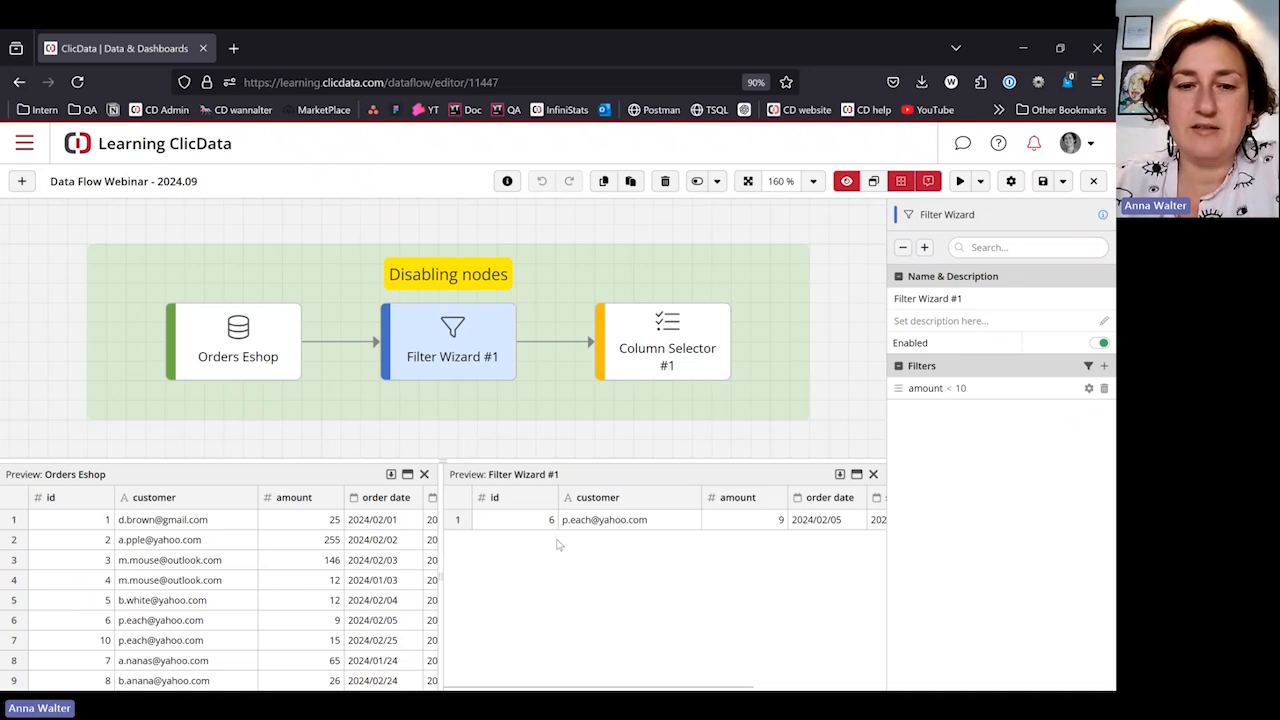
left_click_drag(442, 587, 392, 602)
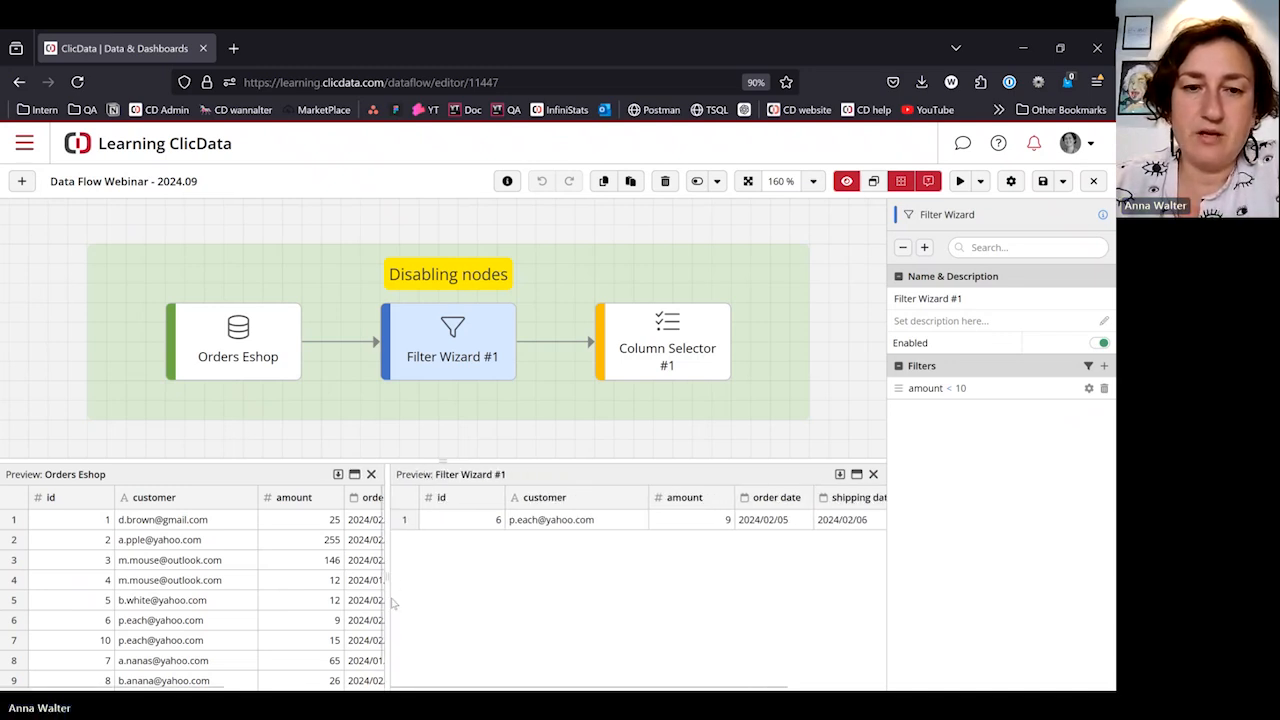
Step: Disable the Filter Wizard #1 node and reload its data preview
mouse_move(450, 330)
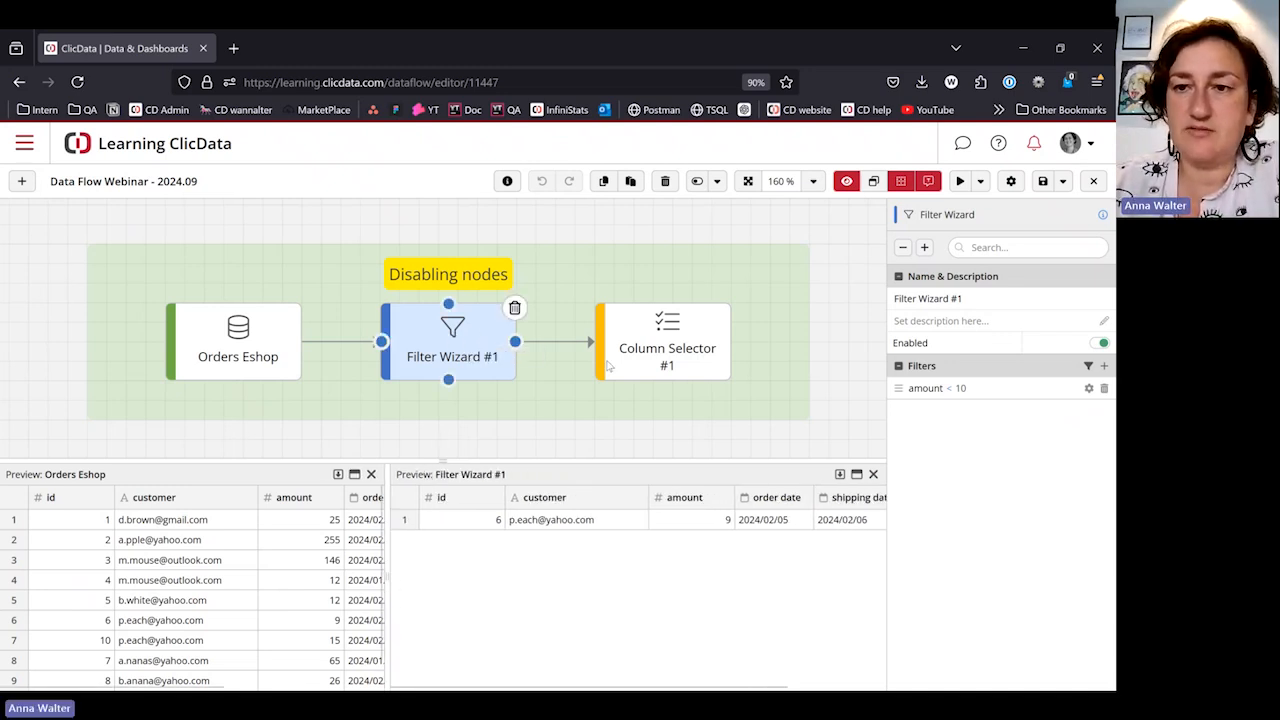
left_click(1100, 344)
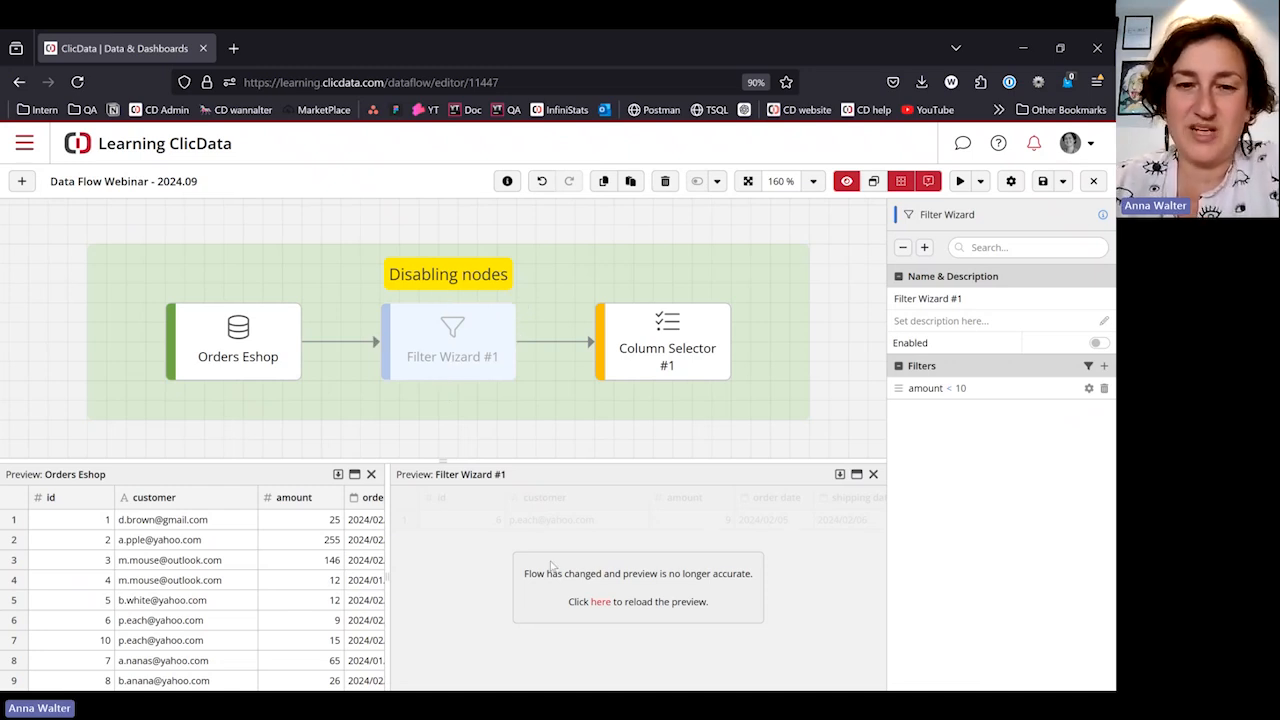
left_click(600, 602)
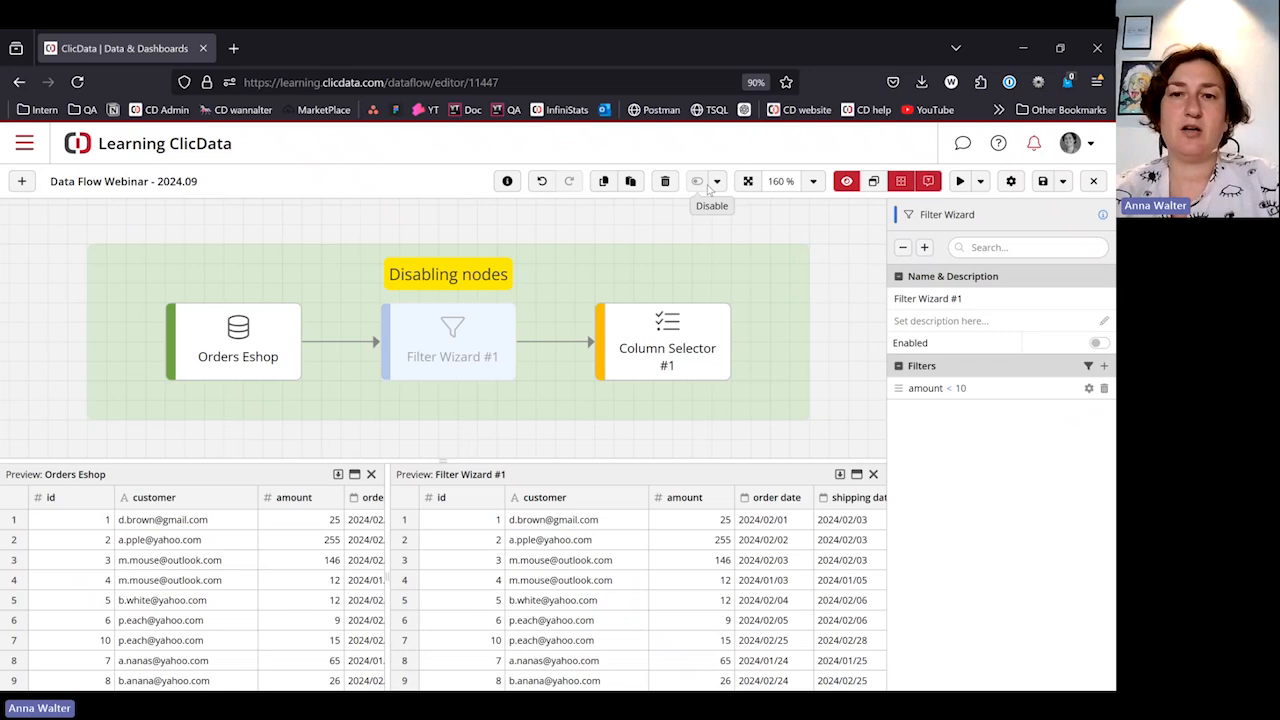
Step: Select Filter Wizard #1 and Column Selector #1 together, and enable, disable and re-enable both nodes
left_click(655, 342)
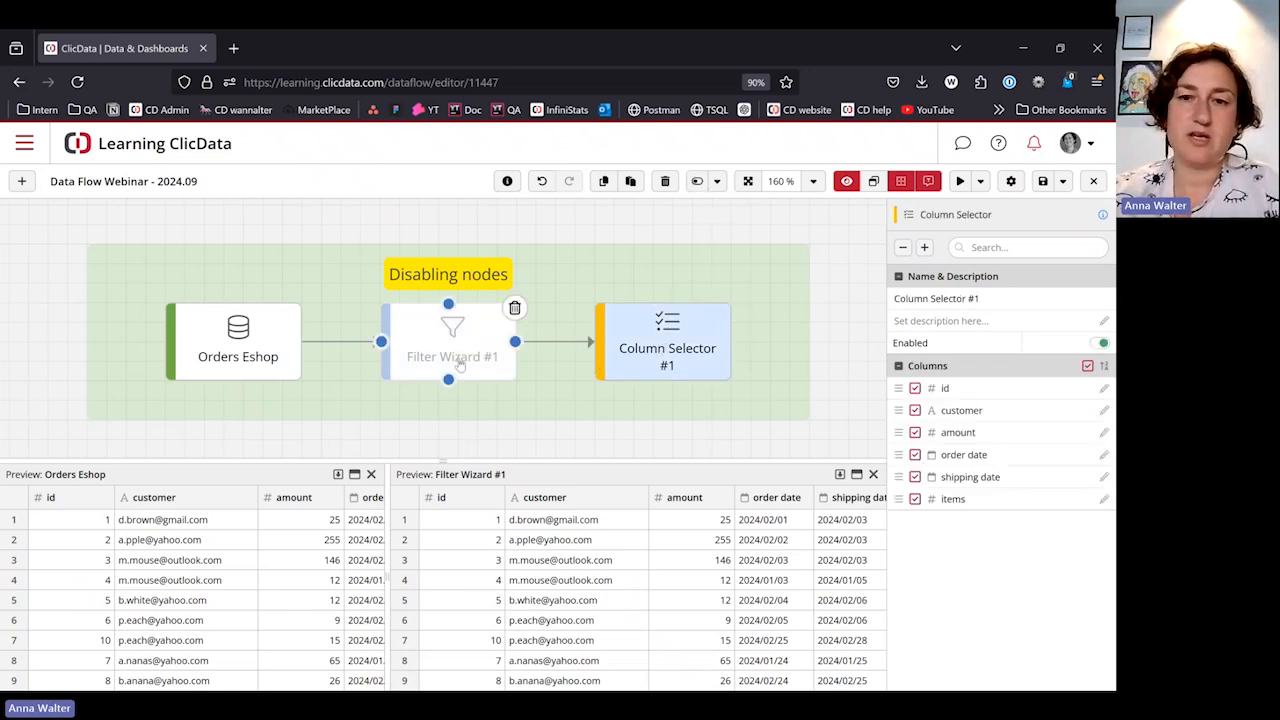
left_click_drag(751, 441, 360, 294)
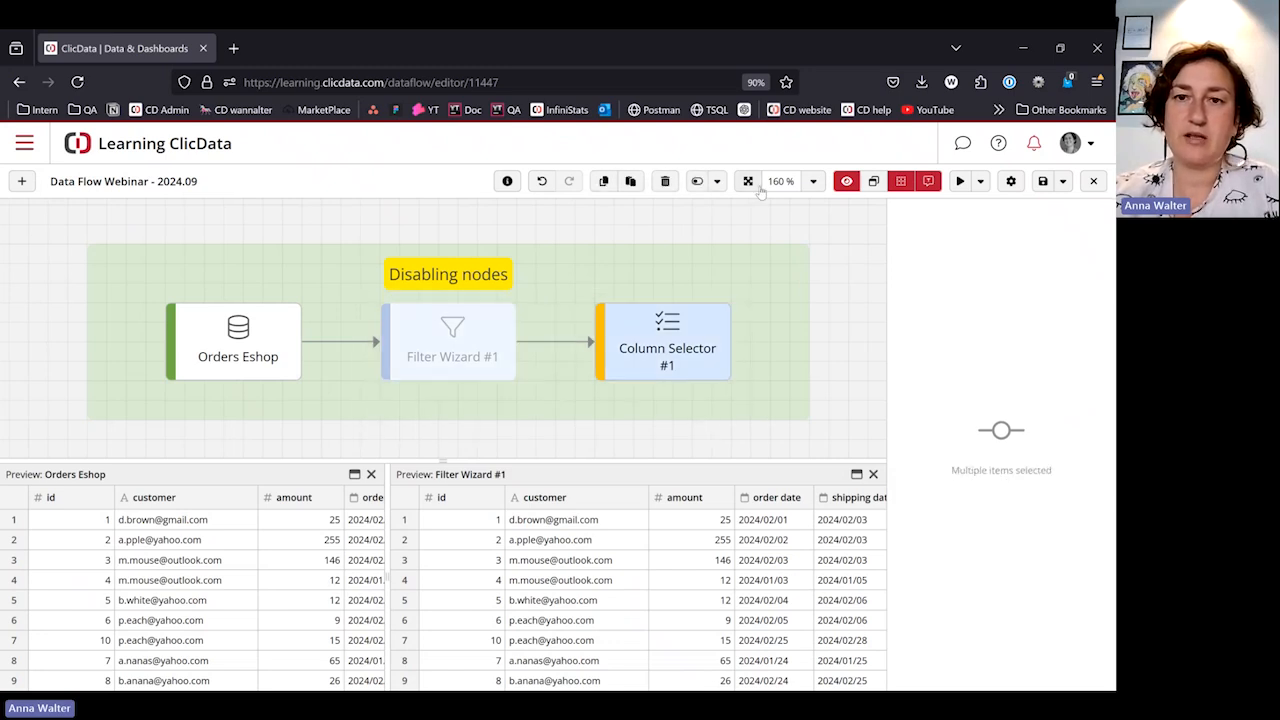
left_click(717, 181)
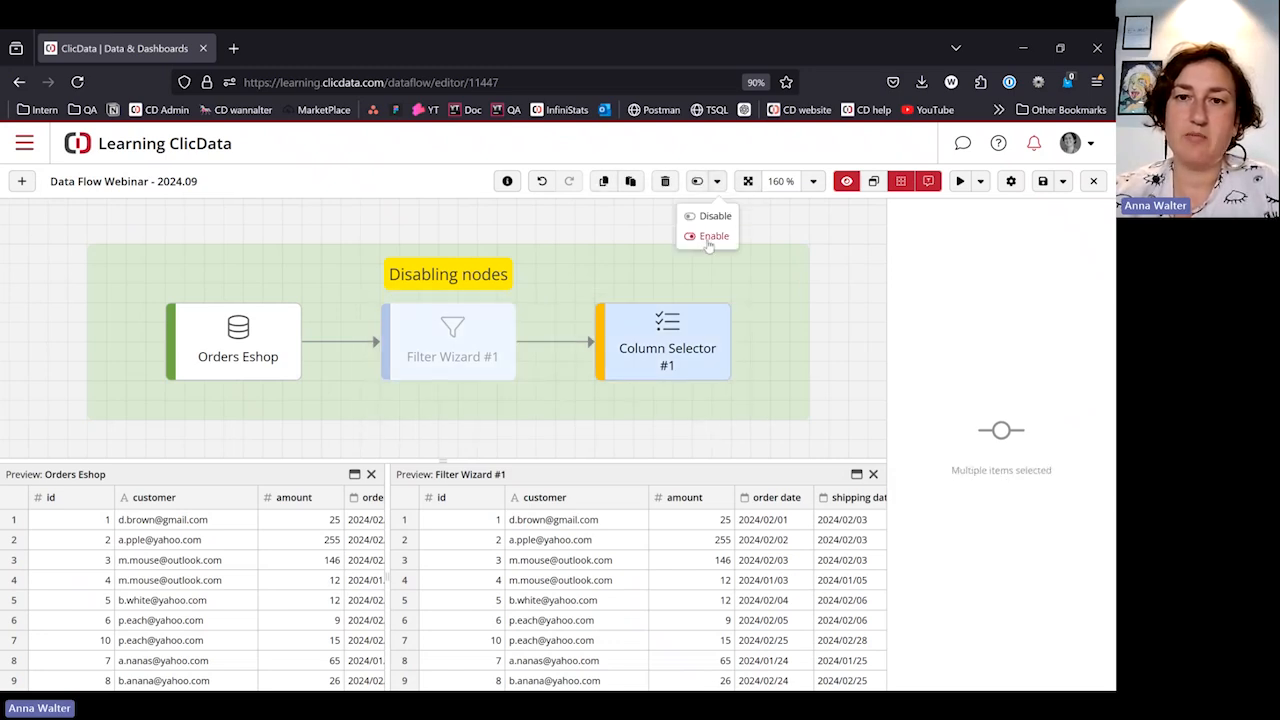
left_click(708, 238)
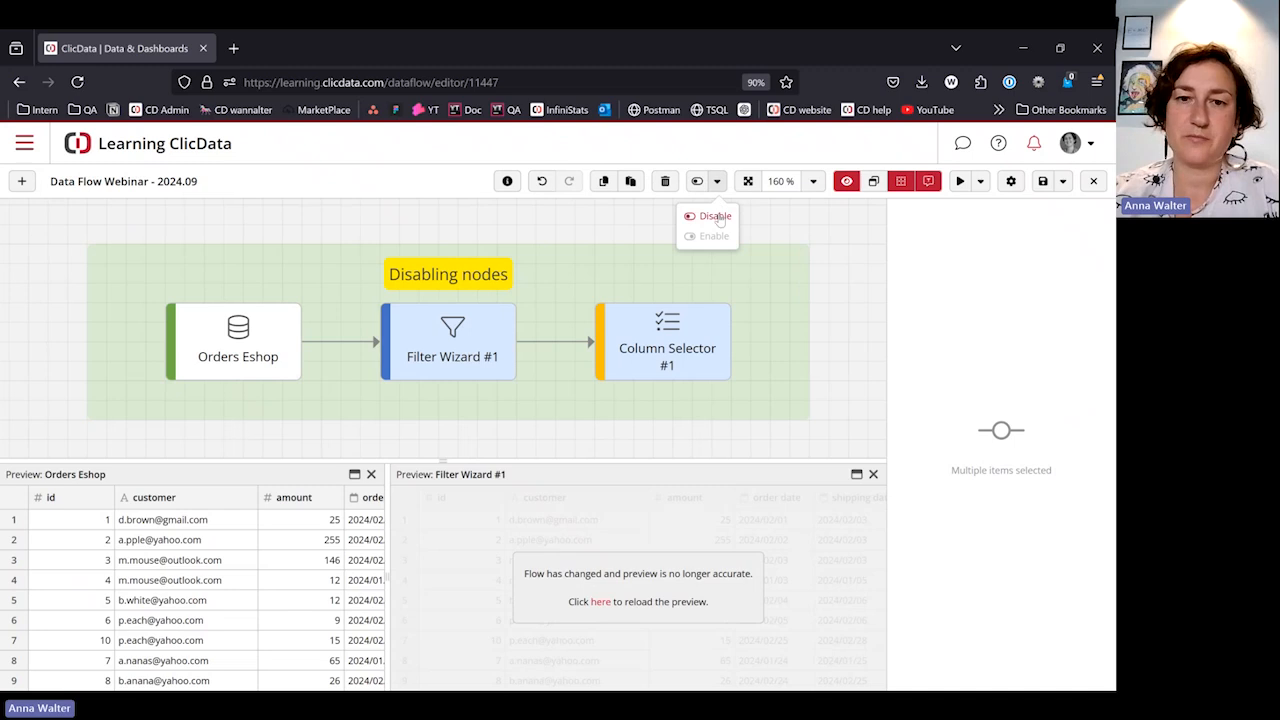
left_click(718, 217)
left_click(717, 183)
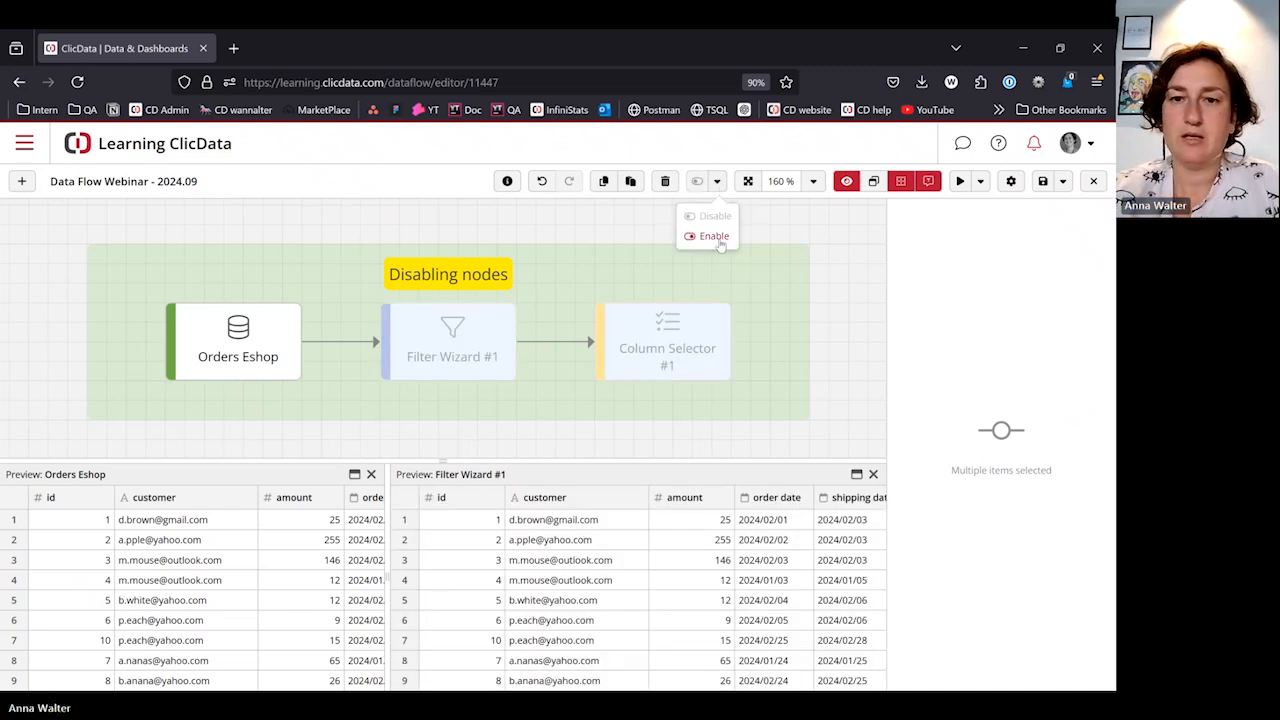
left_click(716, 238)
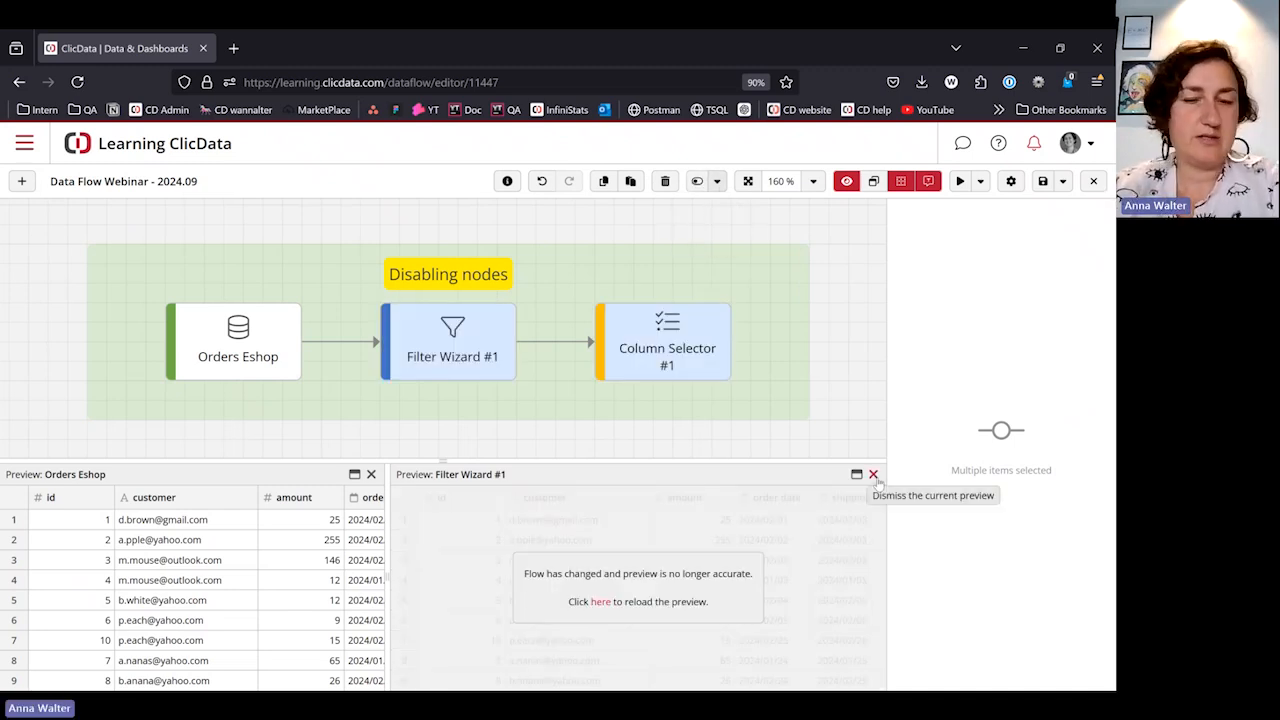
Step: Dismiss the Filter Wizard #1 preview with the whole preview area hidden, and look through the list of editor shortcuts
left_click(873, 475)
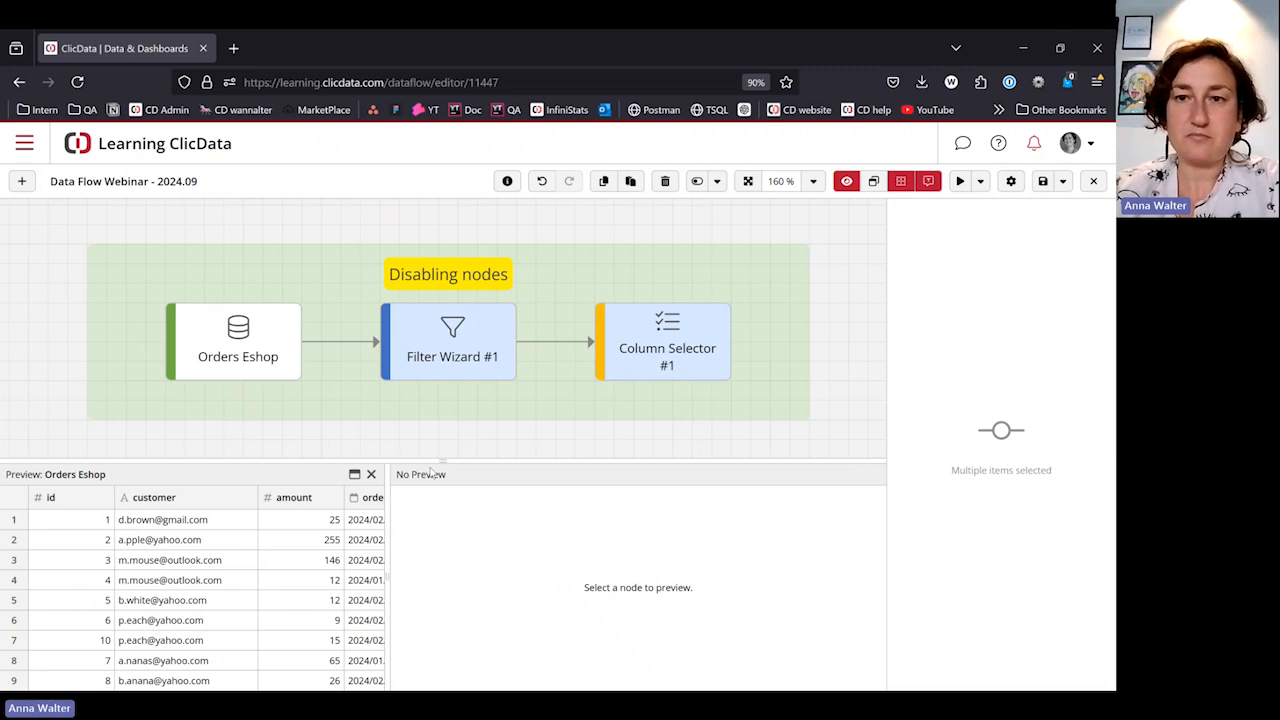
left_click(846, 181)
left_click(507, 181)
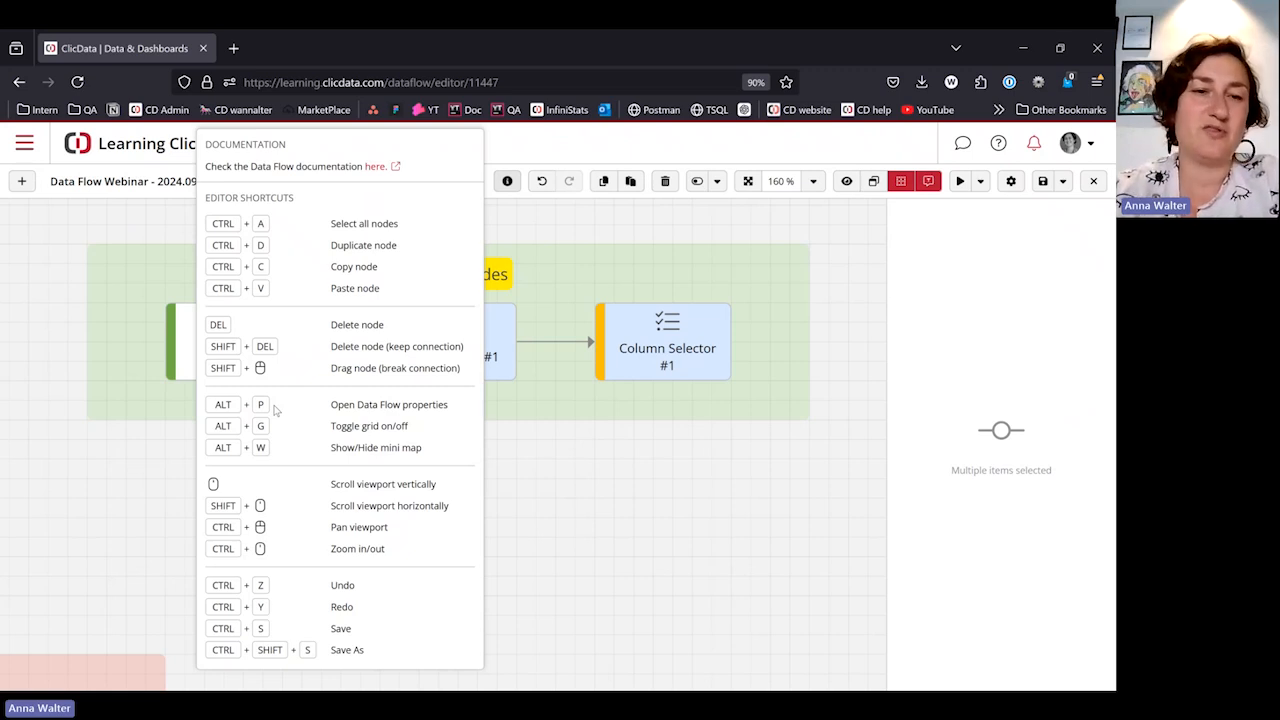
left_click(531, 473)
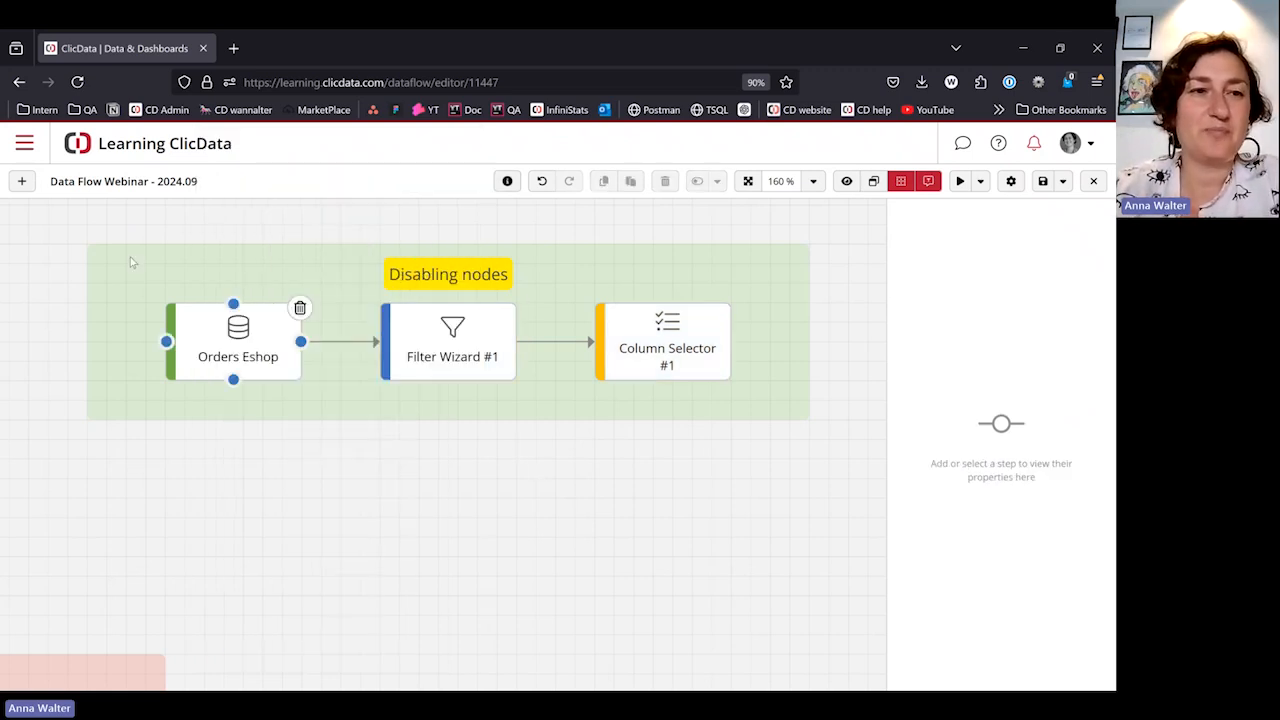
Step: Pin the node list beside the canvas and add a Filter Query node connected below Orders Eshop
left_click(21, 181)
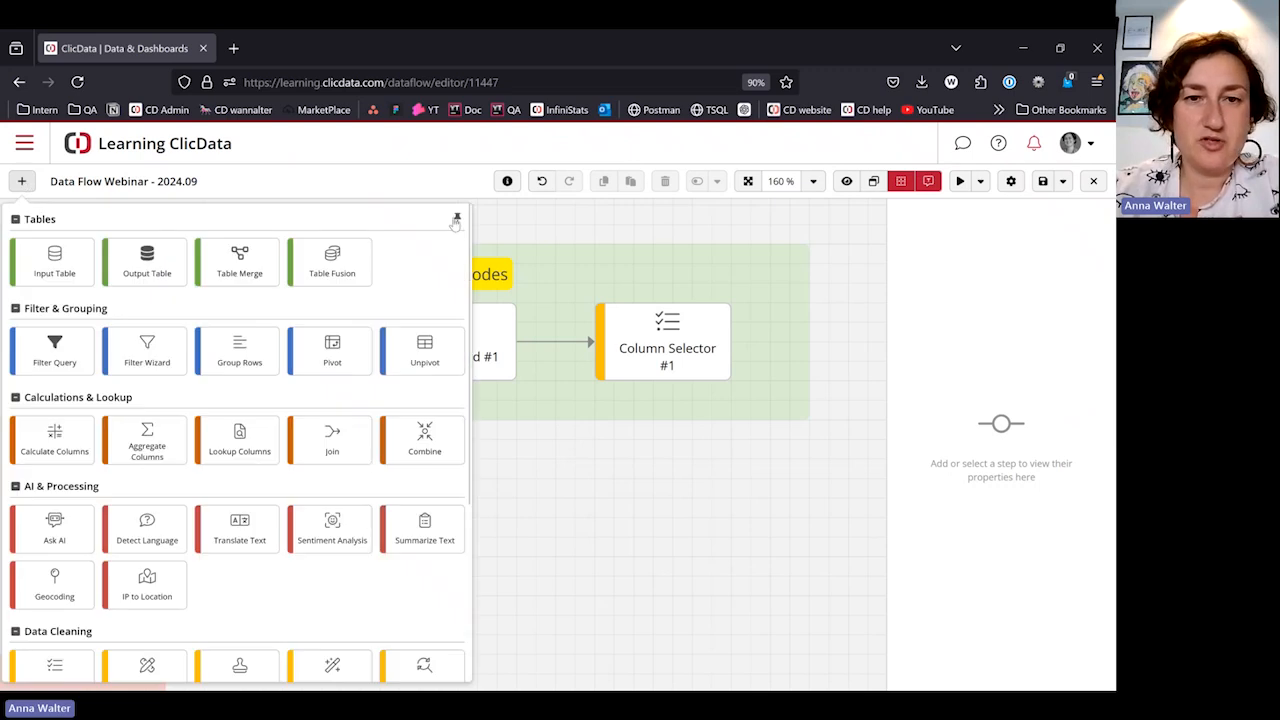
left_click(456, 220)
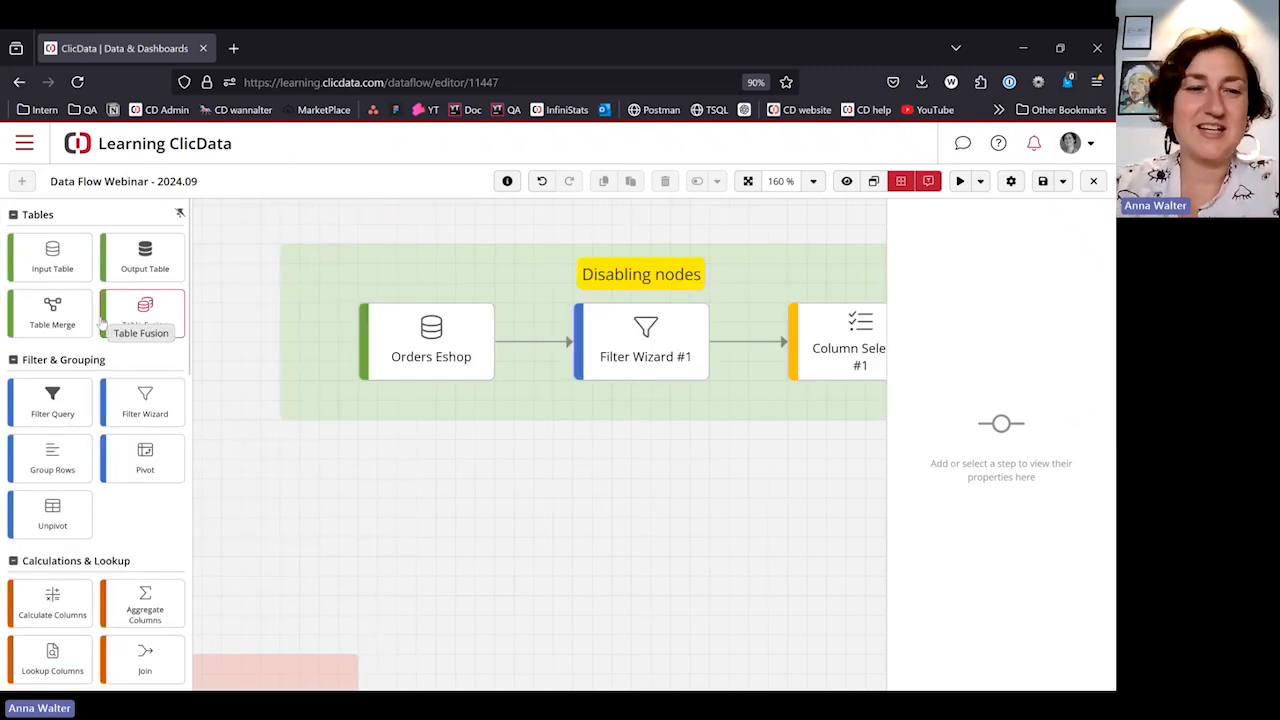
left_click_drag(49, 407, 446, 378)
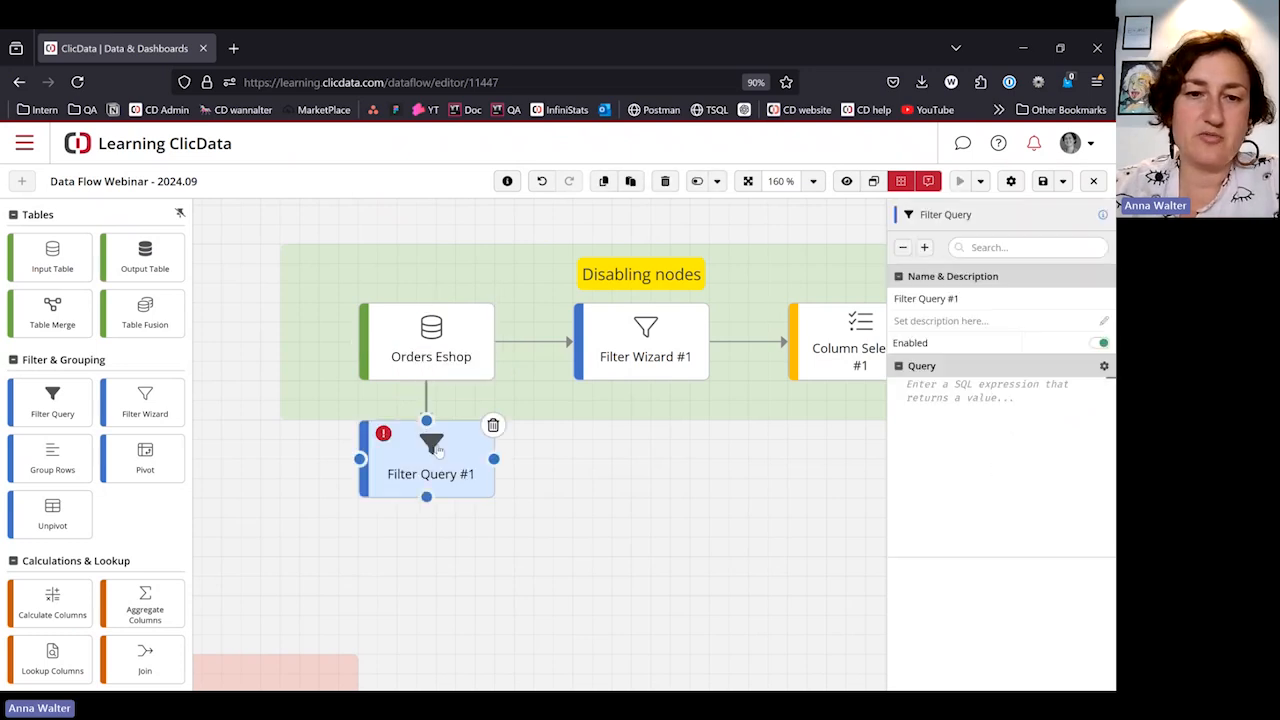
mouse_move(431, 481)
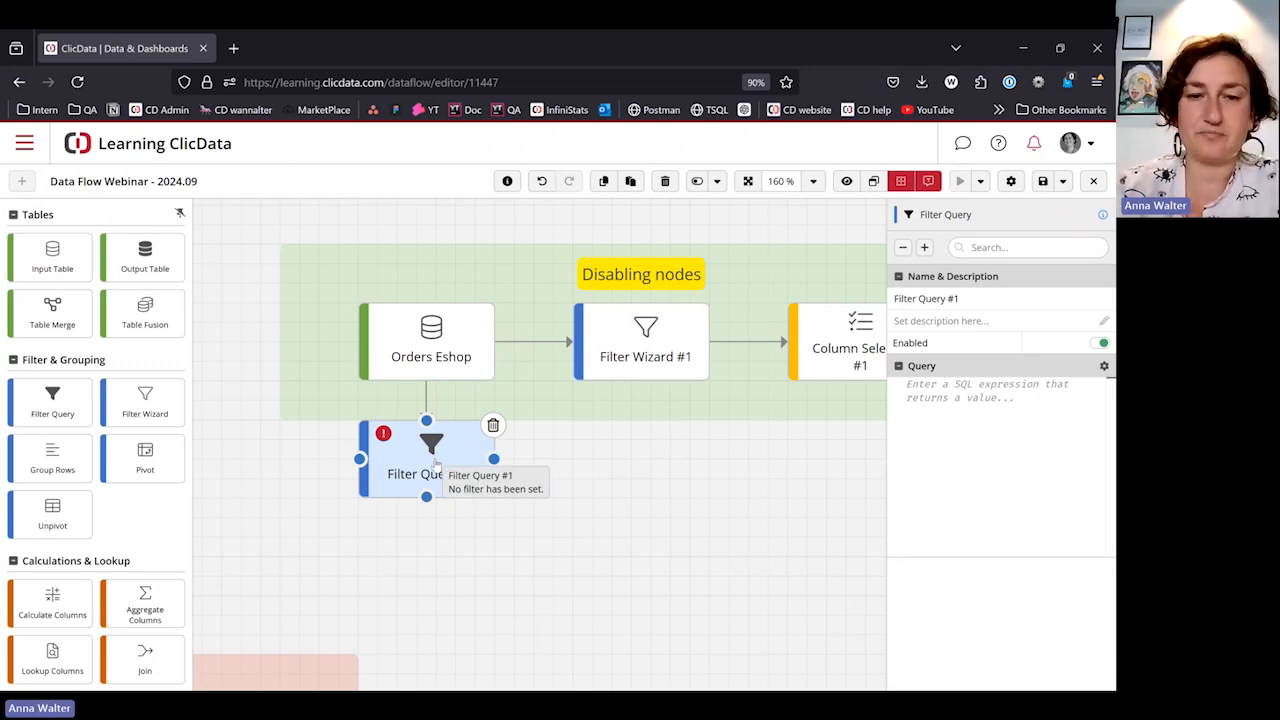
Step: Delete the Filter Query node below Orders Eshop, and unpin and close the node list
left_click(493, 425)
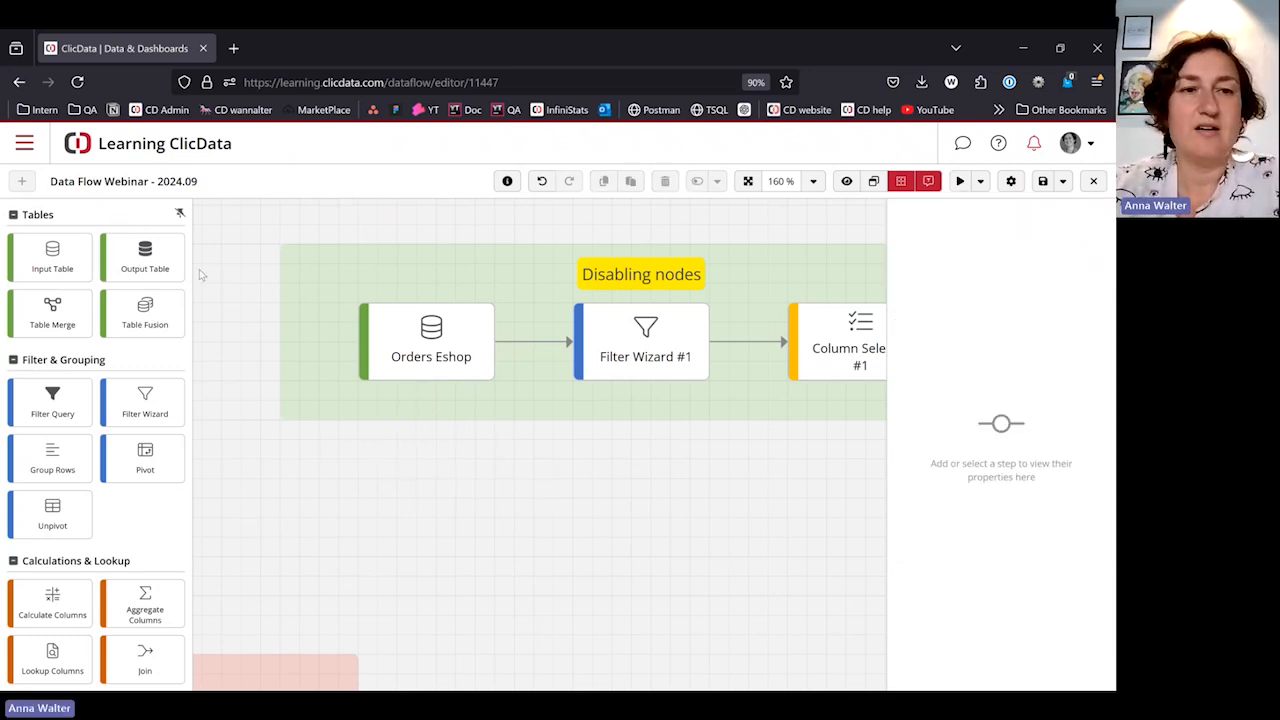
left_click(178, 213)
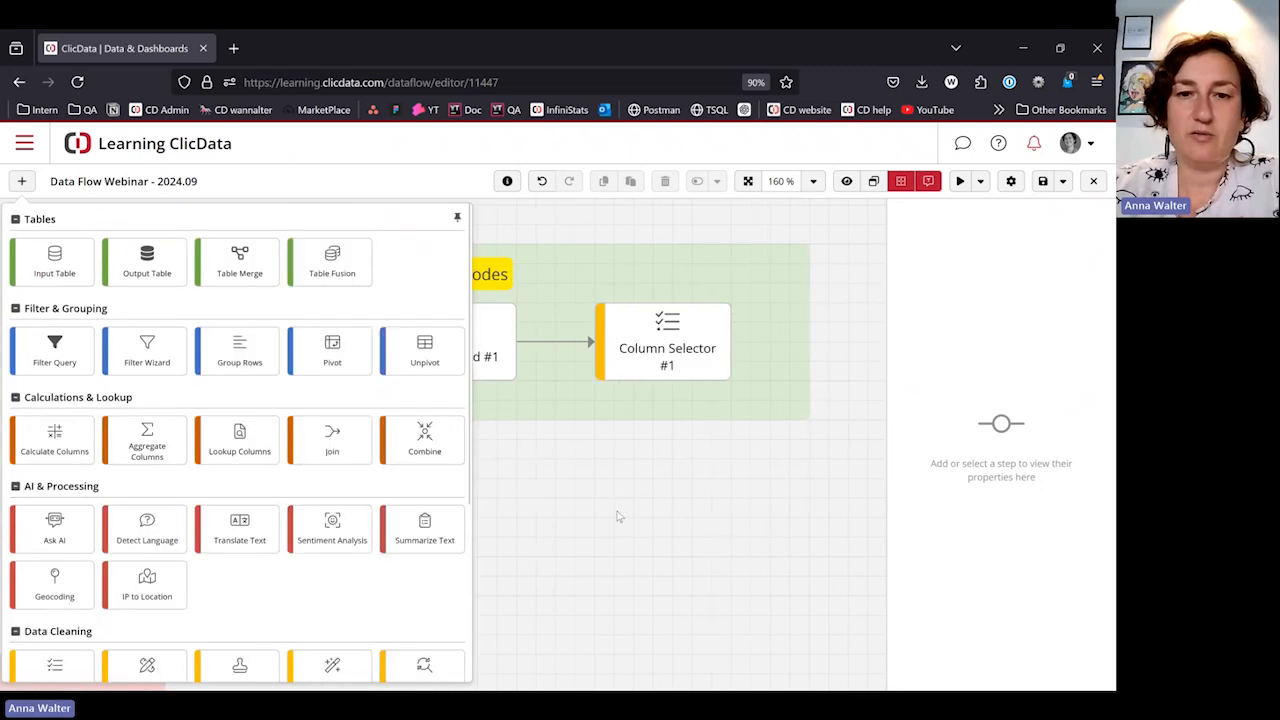
left_click(583, 500)
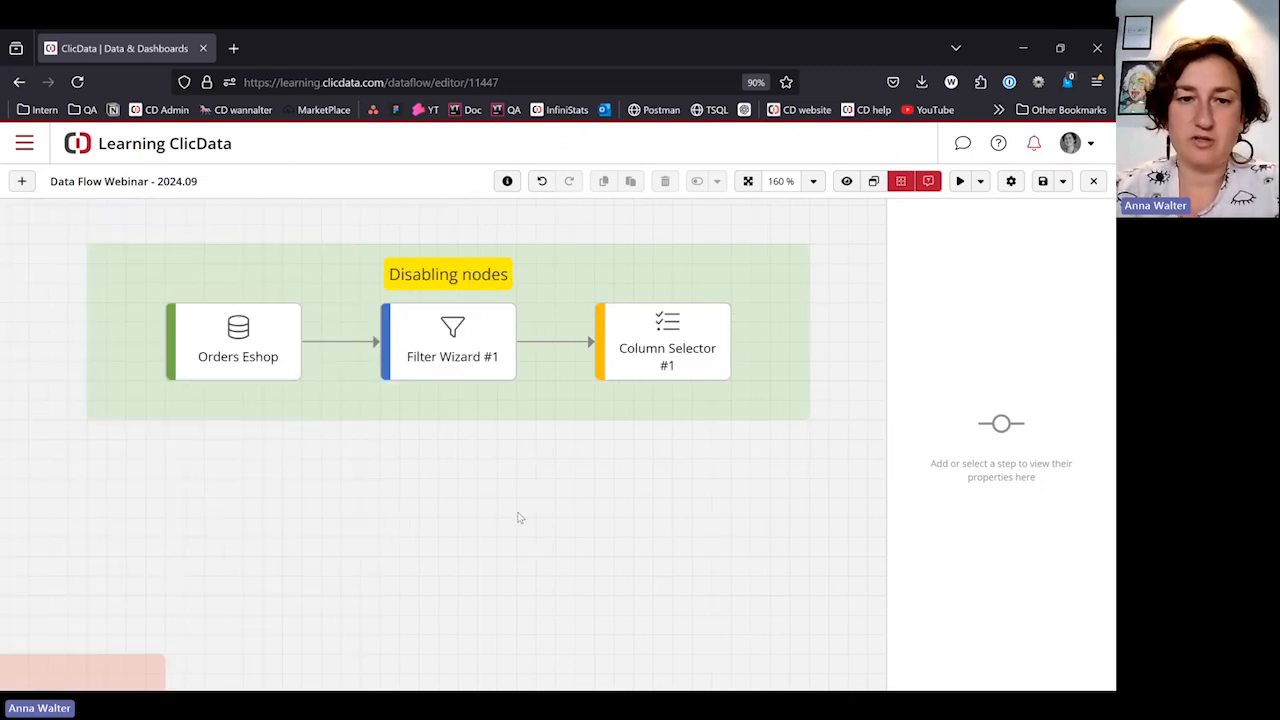
Step: Go to the Schema transformations section using the mini map, and hide the mini map again
scroll(518, 517, "down", 2)
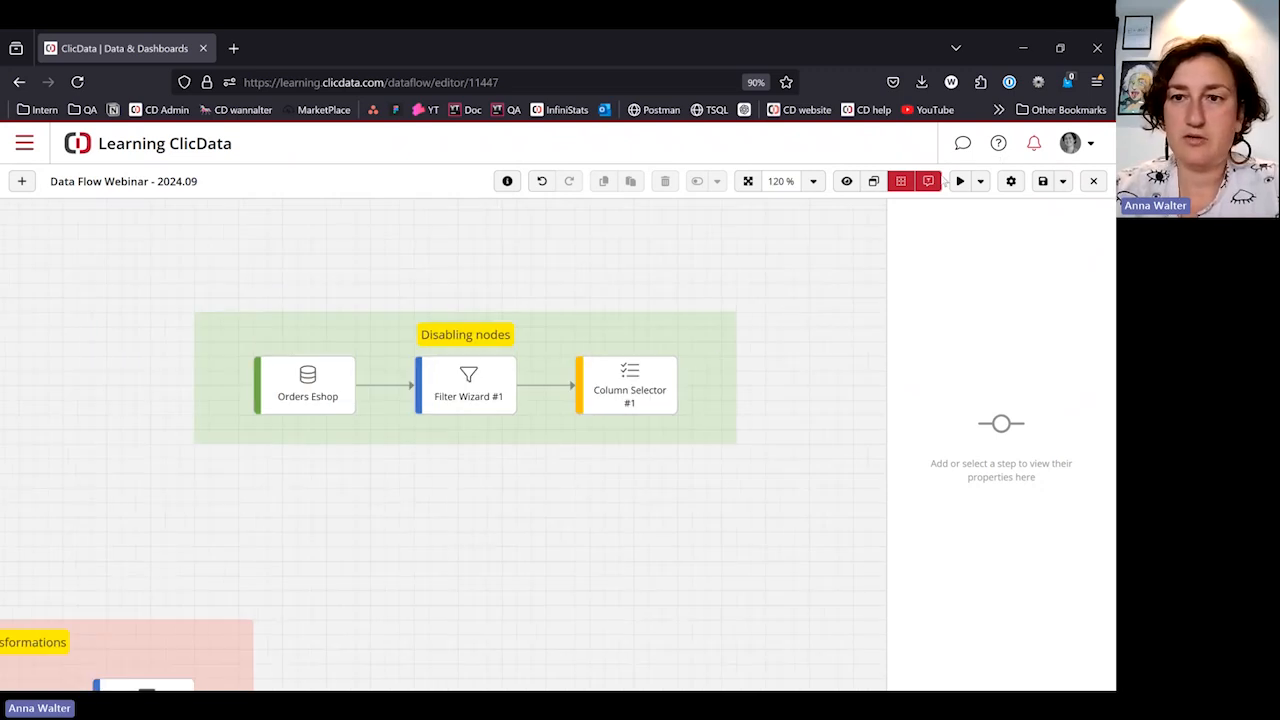
left_click(873, 181)
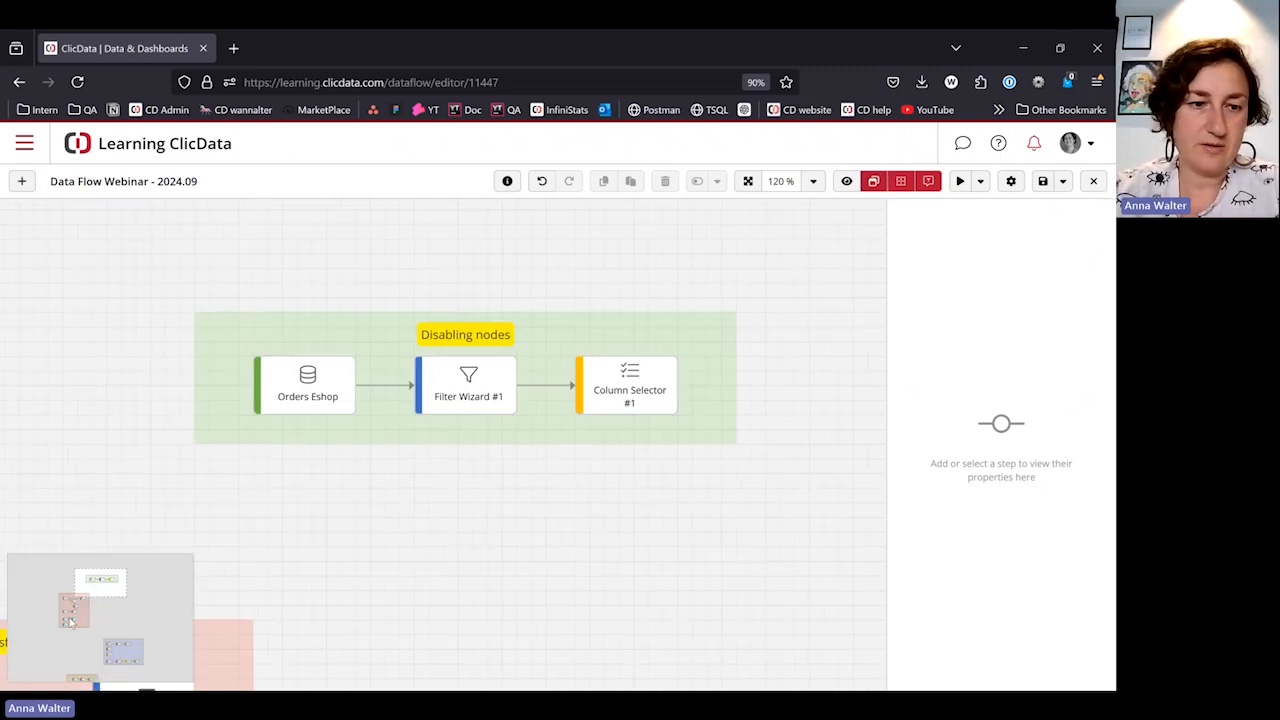
left_click_drag(66, 606, 100, 607)
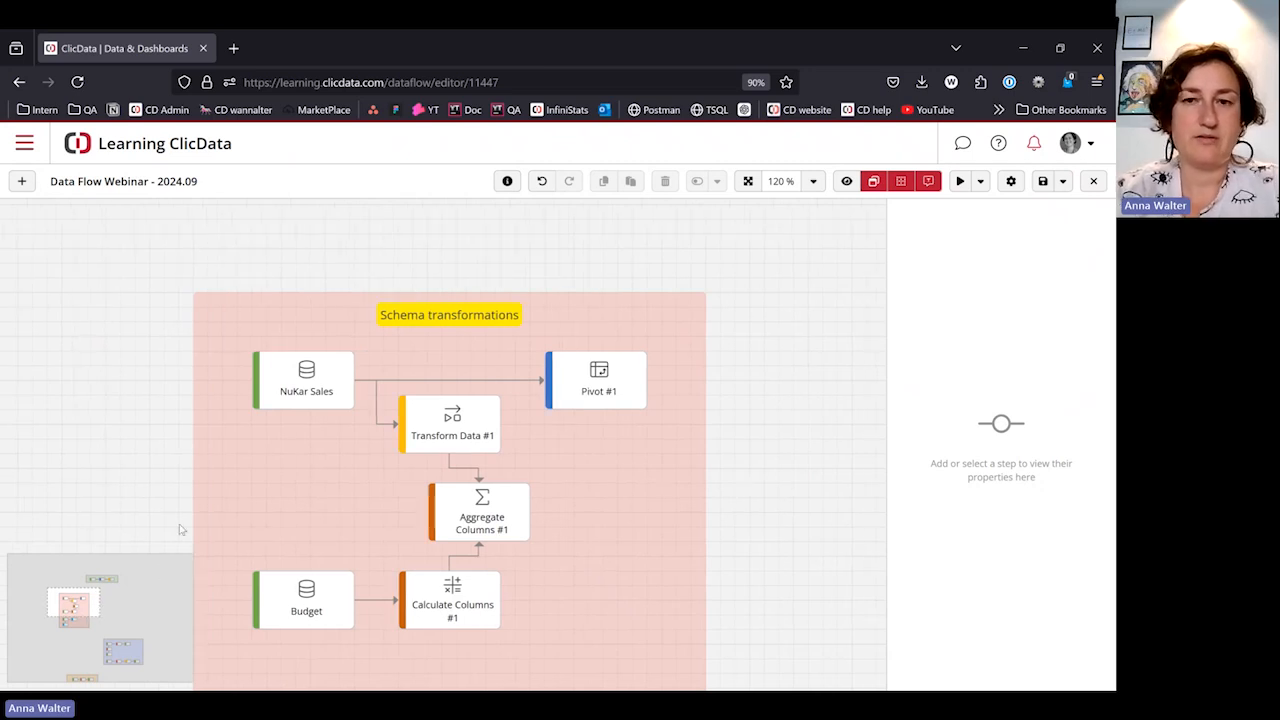
left_click(873, 181)
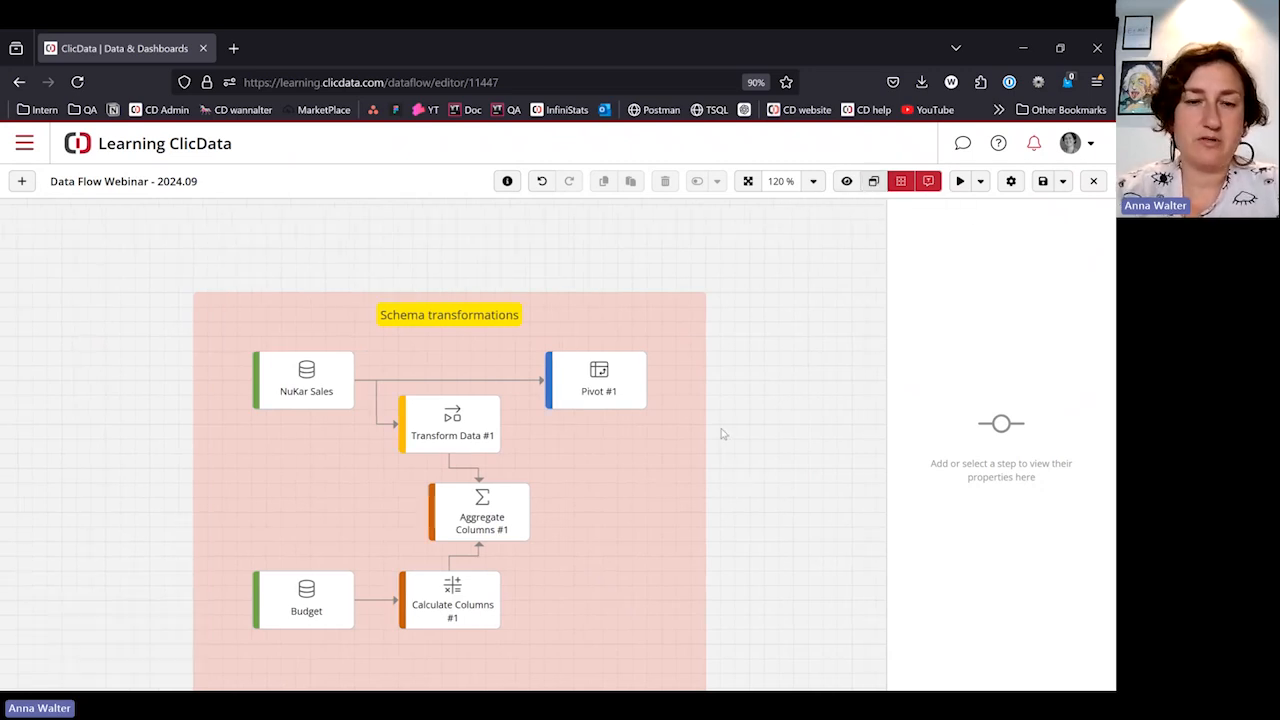
scroll(706, 462, "up", 2)
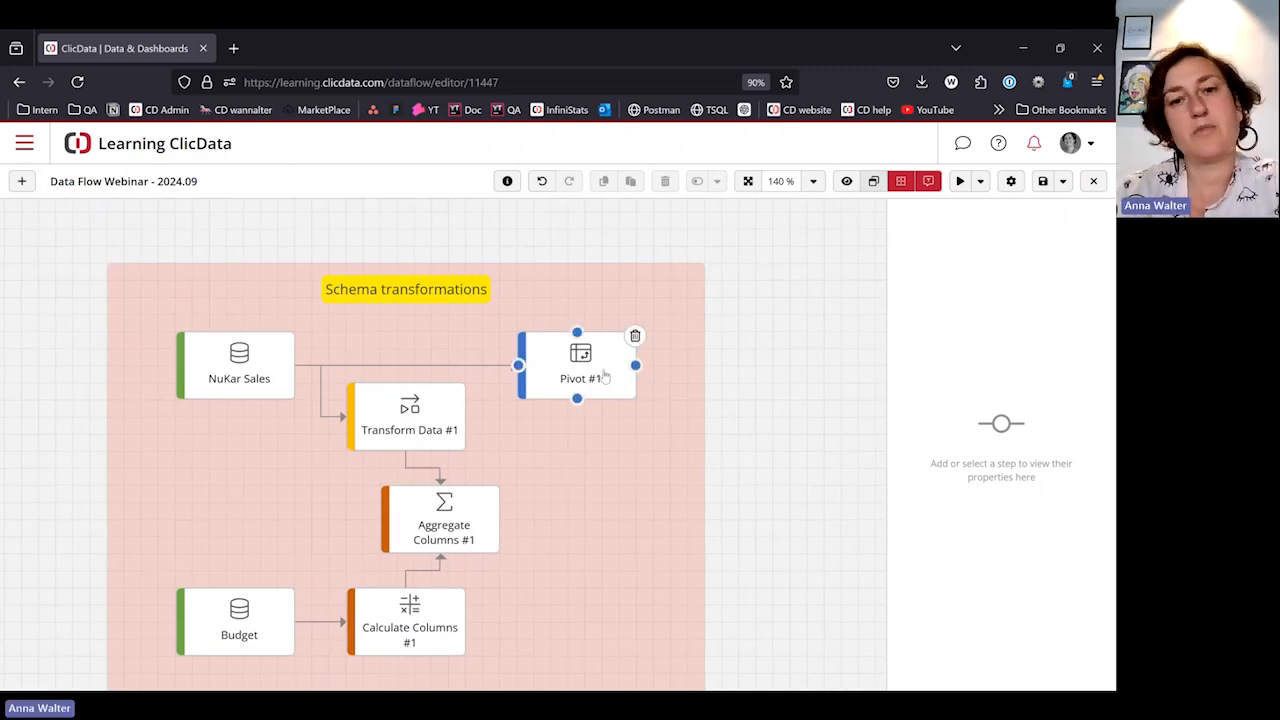
Step: Show the NuKar Sales data in a taller preview area and fit the Segment column to its contents
left_click(216, 371)
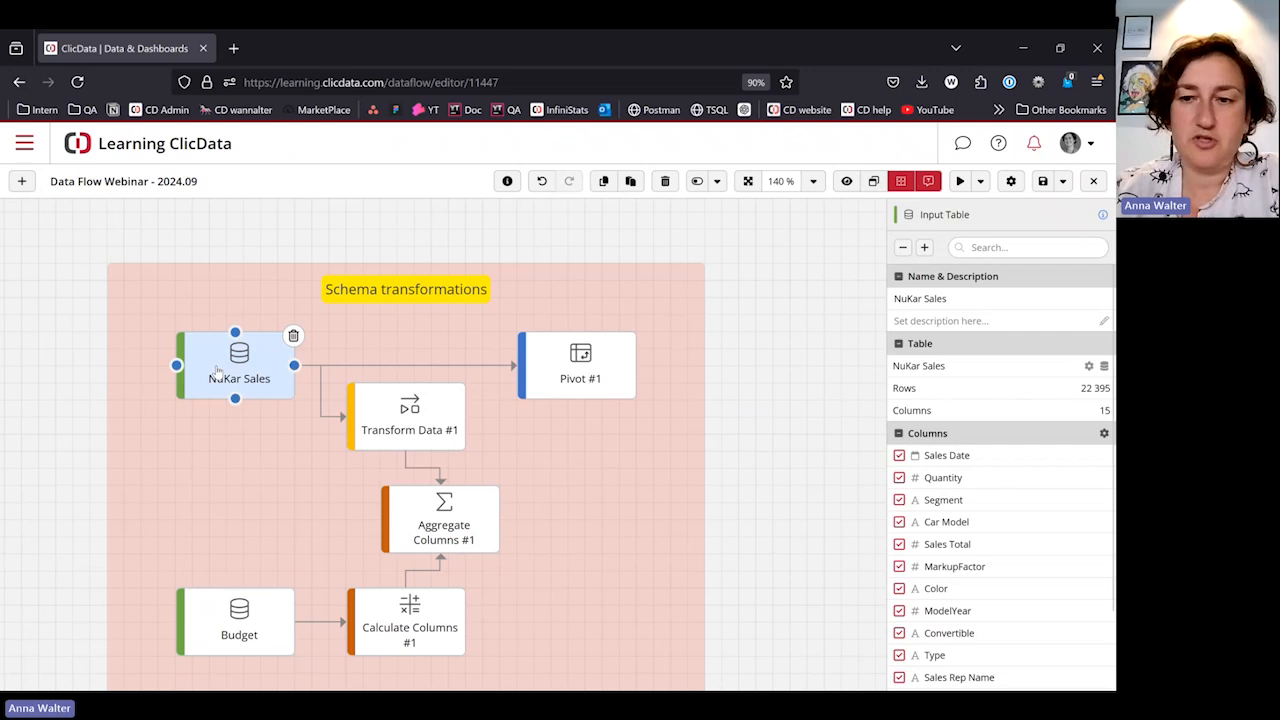
left_click(845, 184)
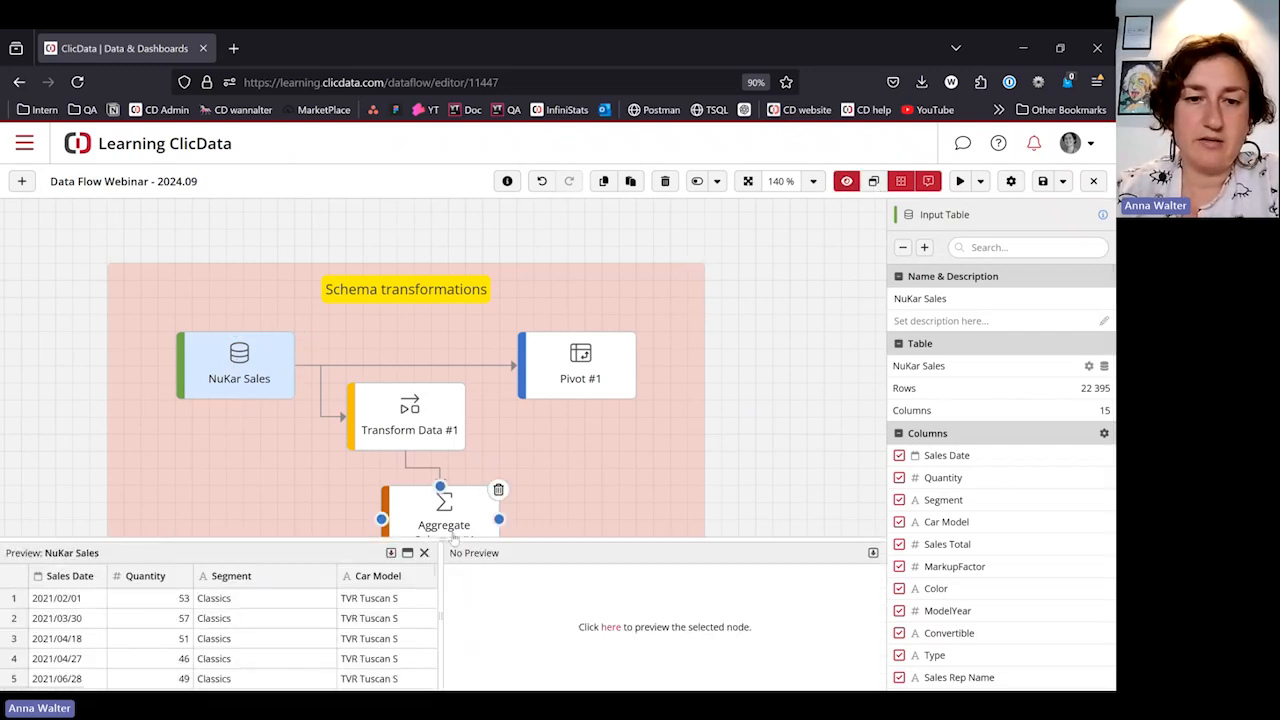
left_click_drag(447, 540, 447, 478)
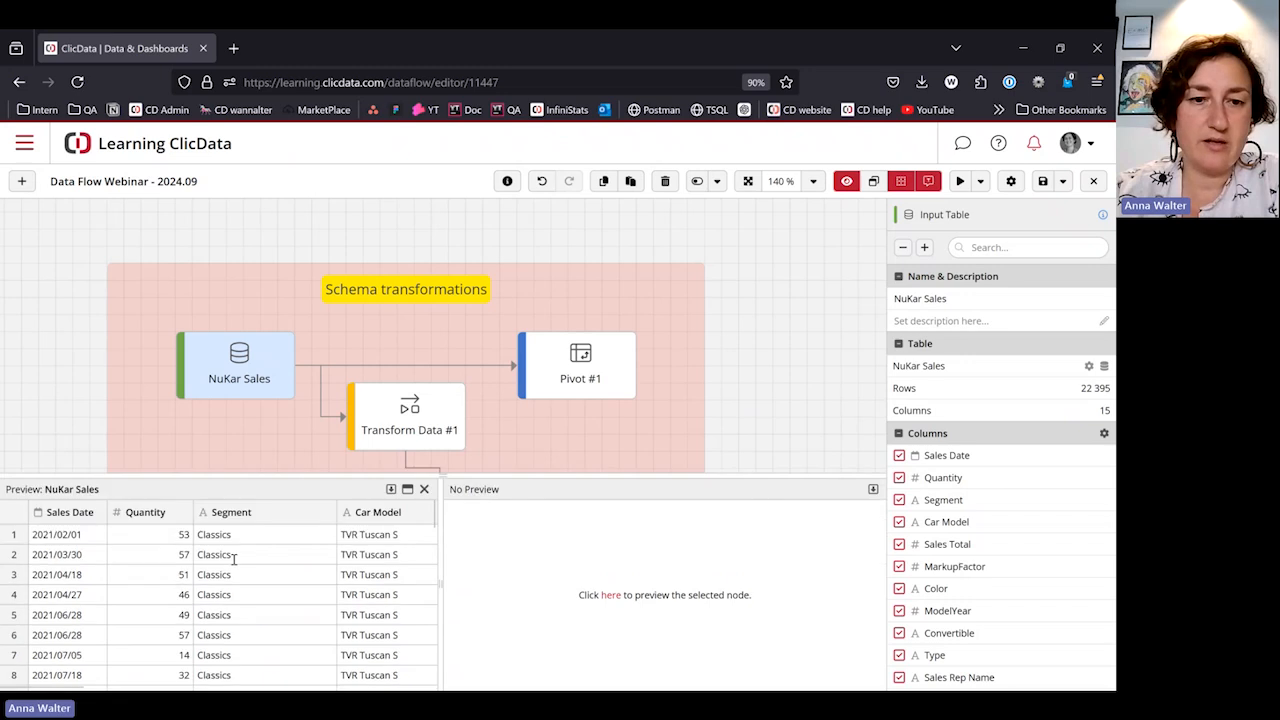
double_click(337, 515)
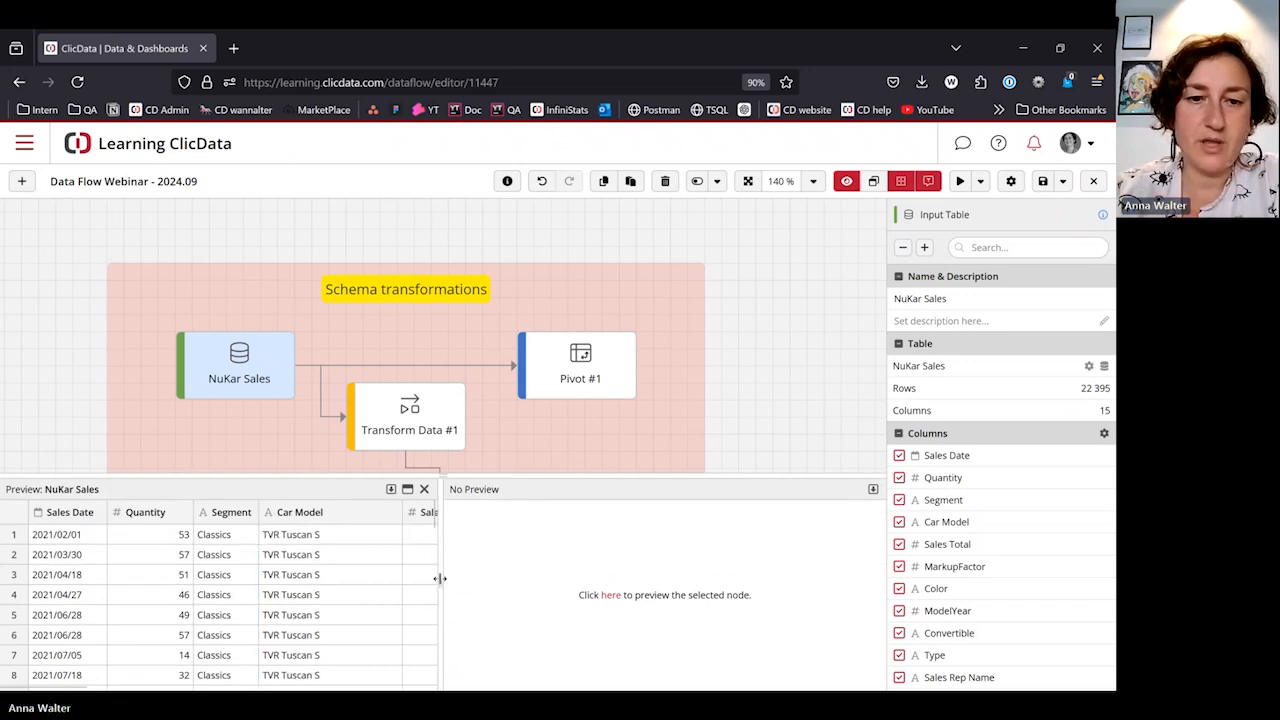
Step: Widen the NuKar Sales preview to examine its columns through Region, and narrow the preview again
left_click_drag(438, 580, 711, 594)
left_click_drag(237, 686, 573, 684)
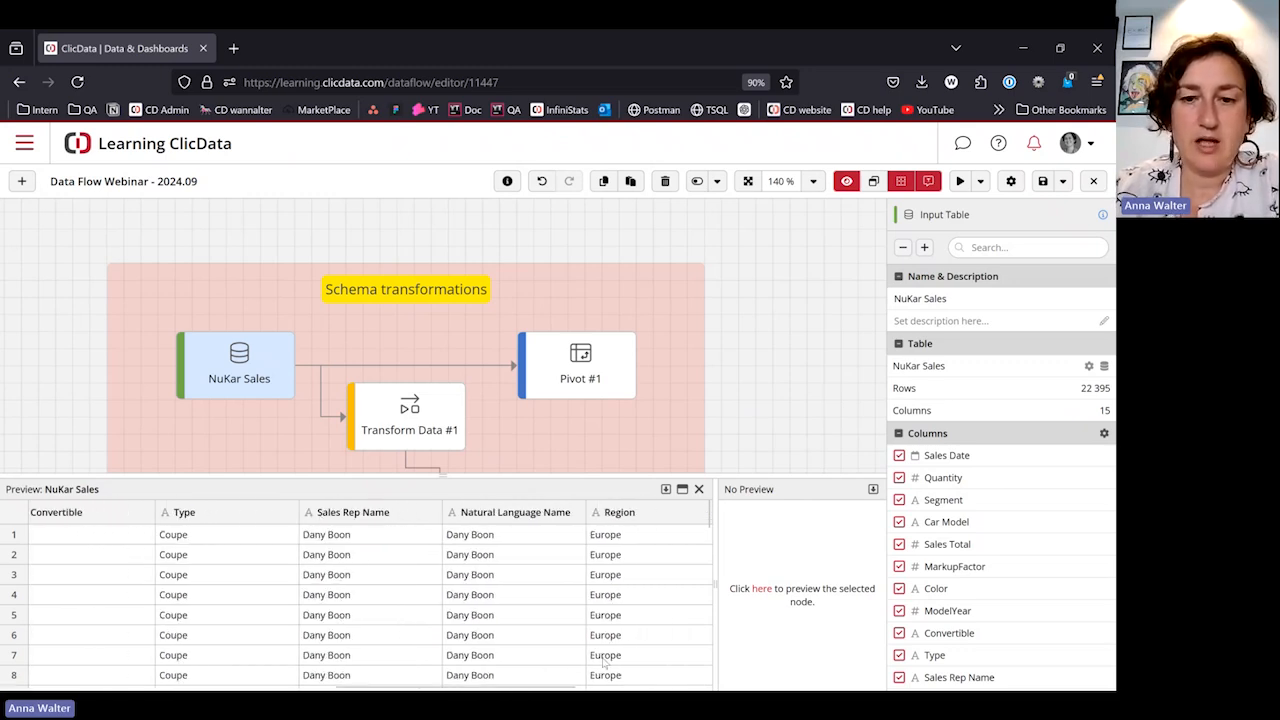
left_click_drag(716, 584, 398, 584)
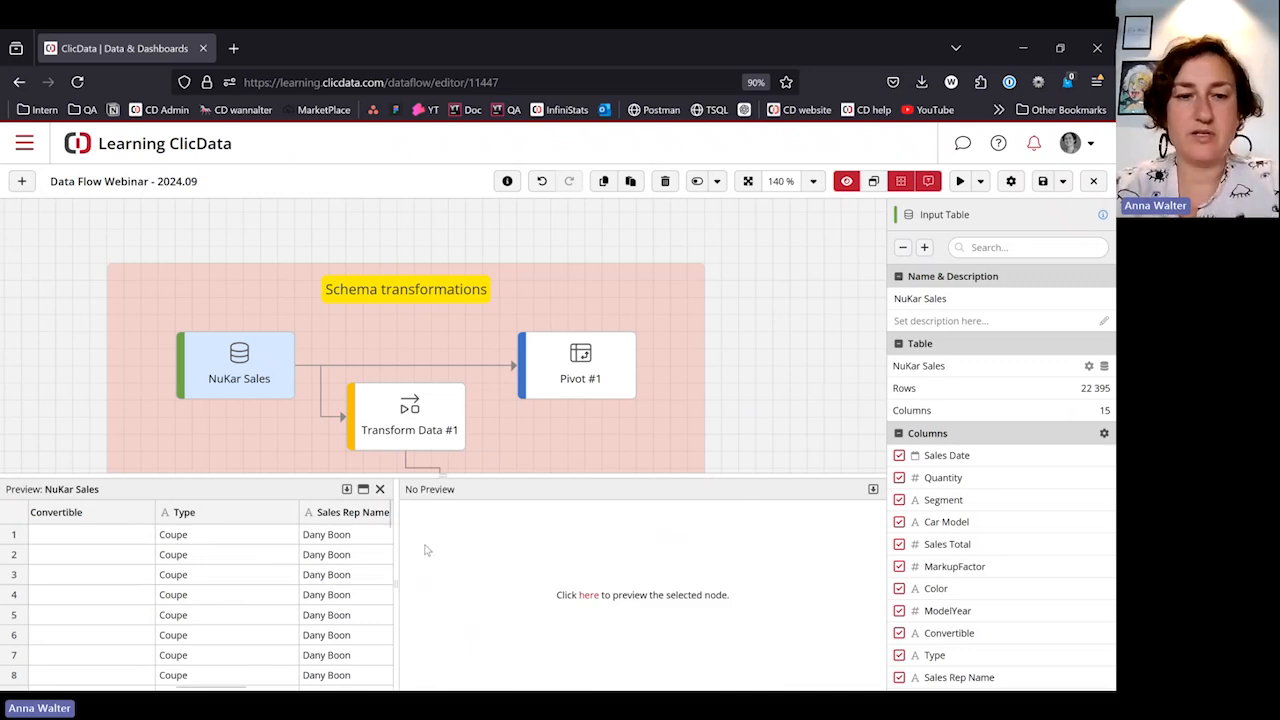
Step: Examine the Sales Total aggregate settings of the Pivot #1 node and close them without changes
left_click(582, 368)
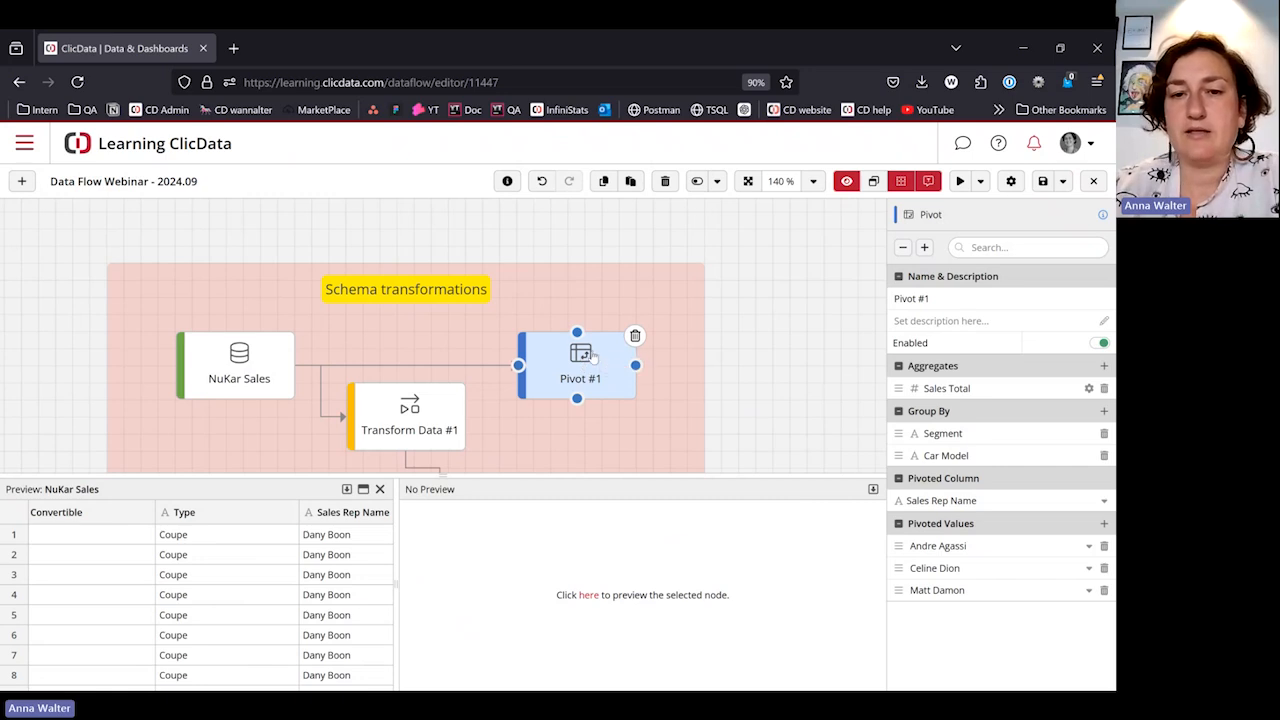
left_click(1090, 390)
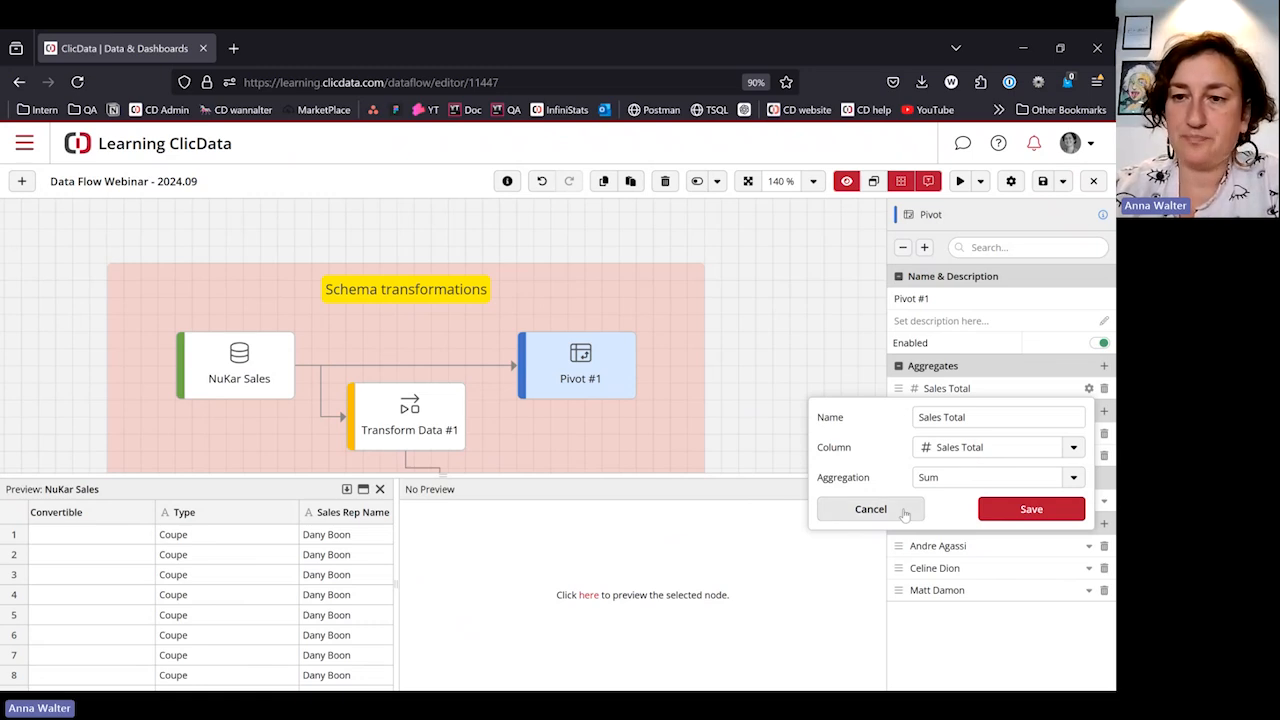
left_click(870, 509)
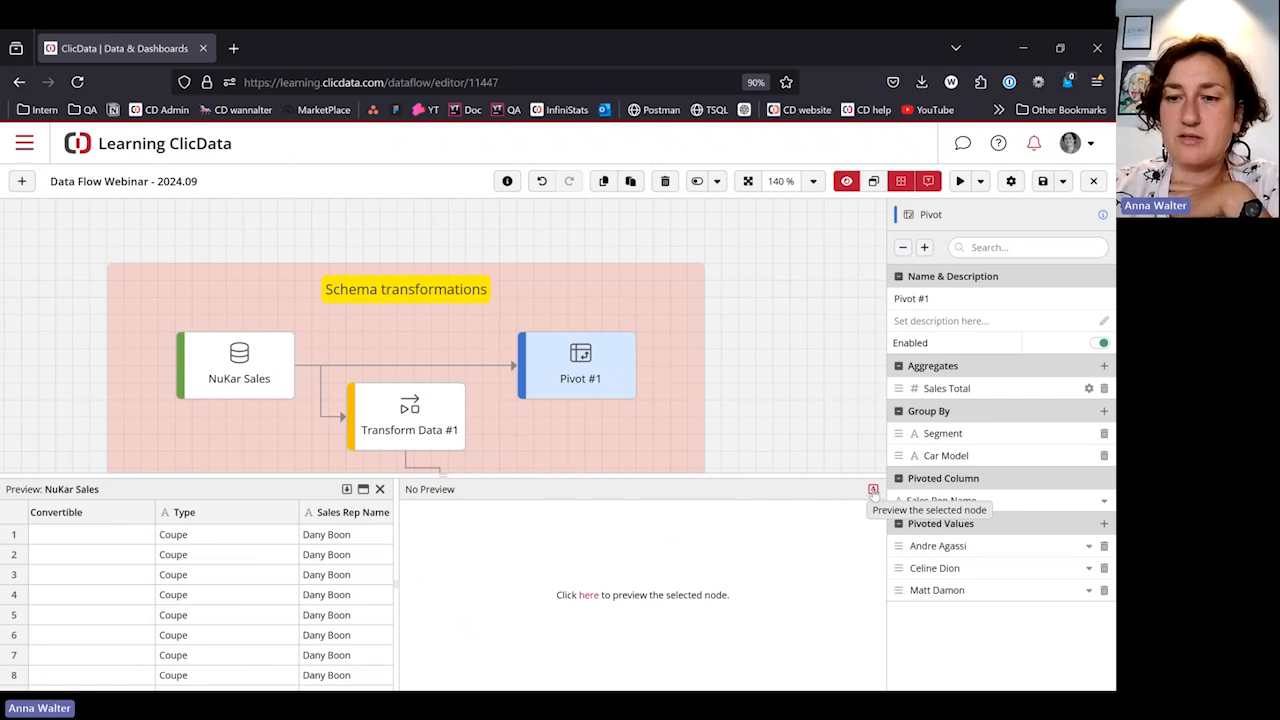
Step: Load the Pivot #1 output into a widened second preview beside NuKar Sales, and check the available Pivoted Column choices
left_click(873, 490)
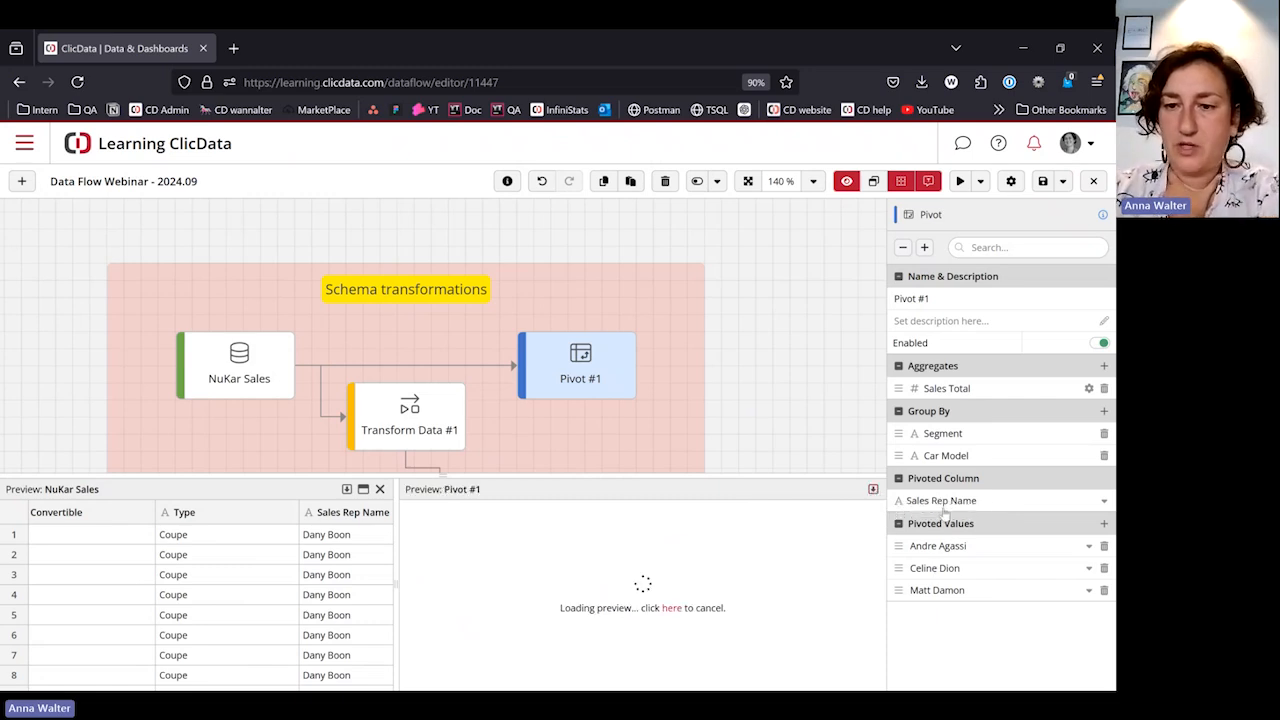
left_click(984, 507)
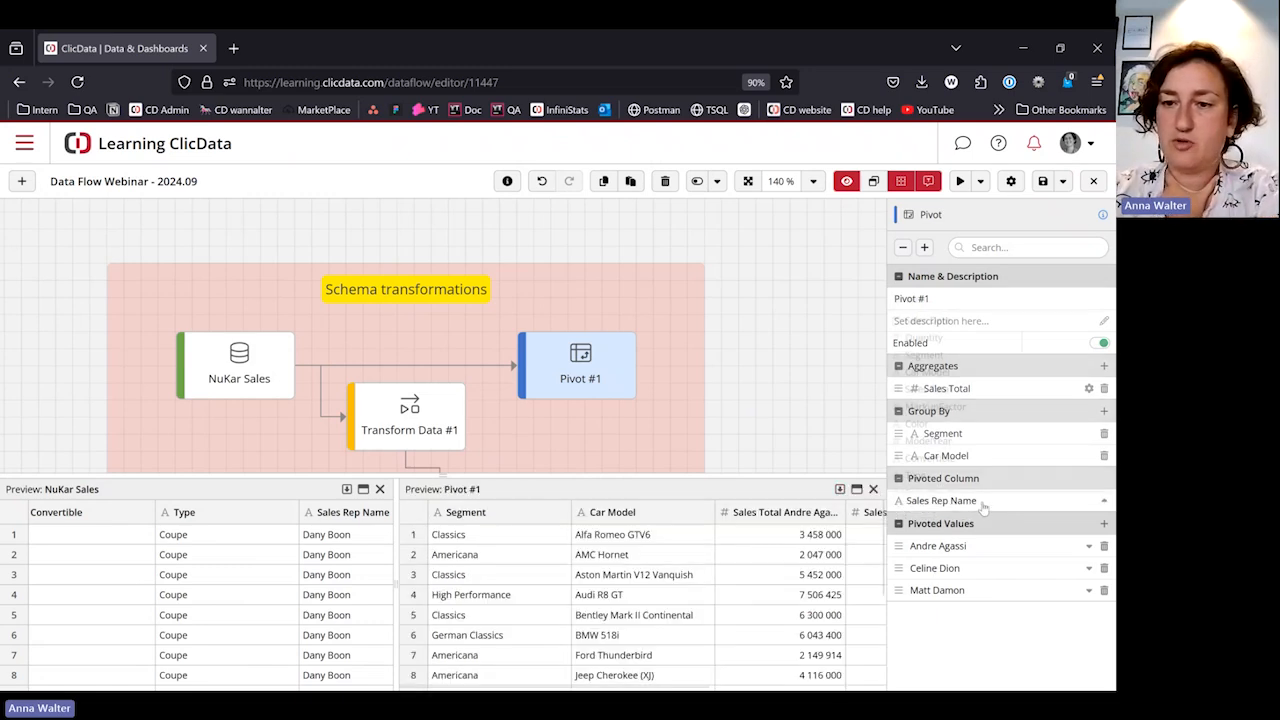
left_click(912, 506)
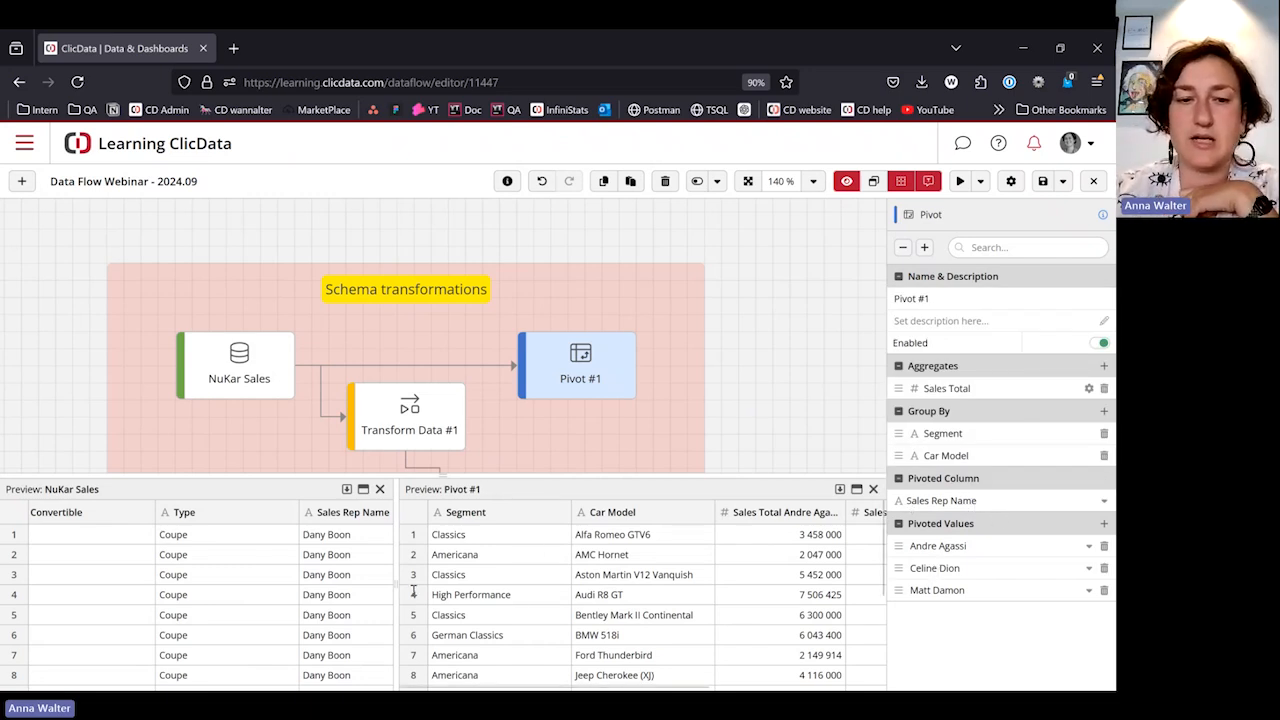
left_click_drag(396, 591, 196, 594)
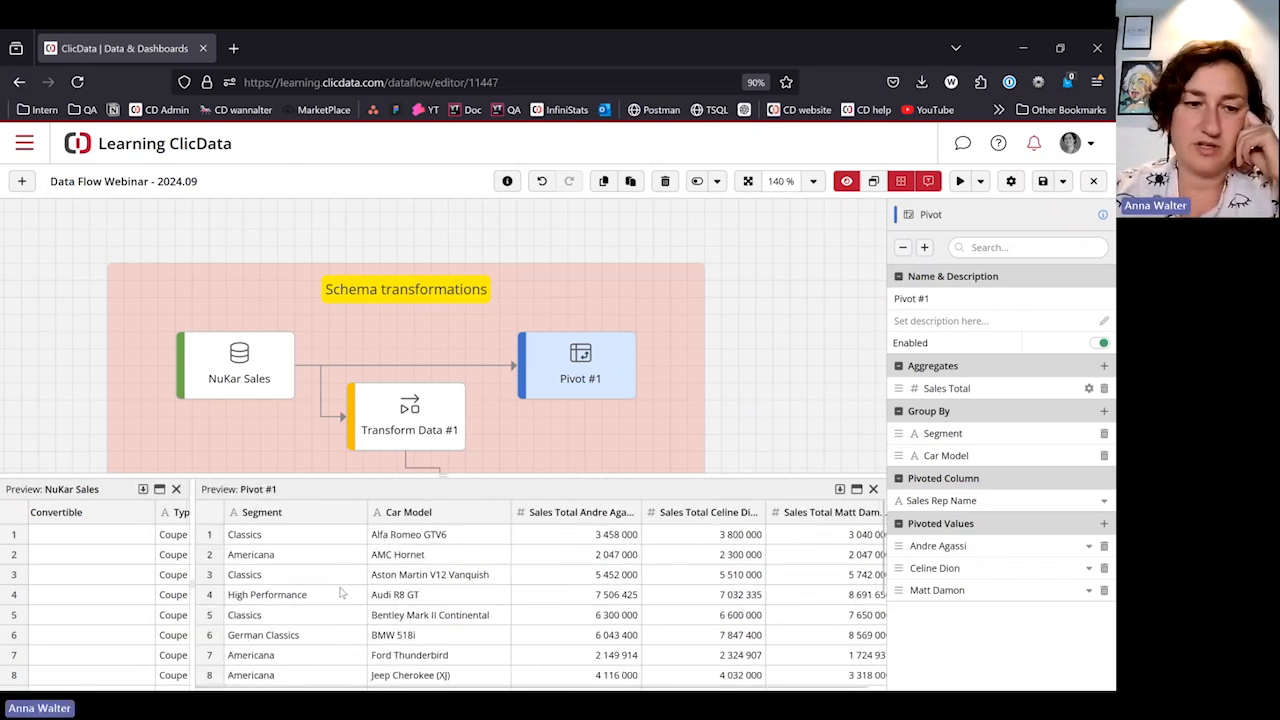
left_click_drag(192, 584, 130, 588)
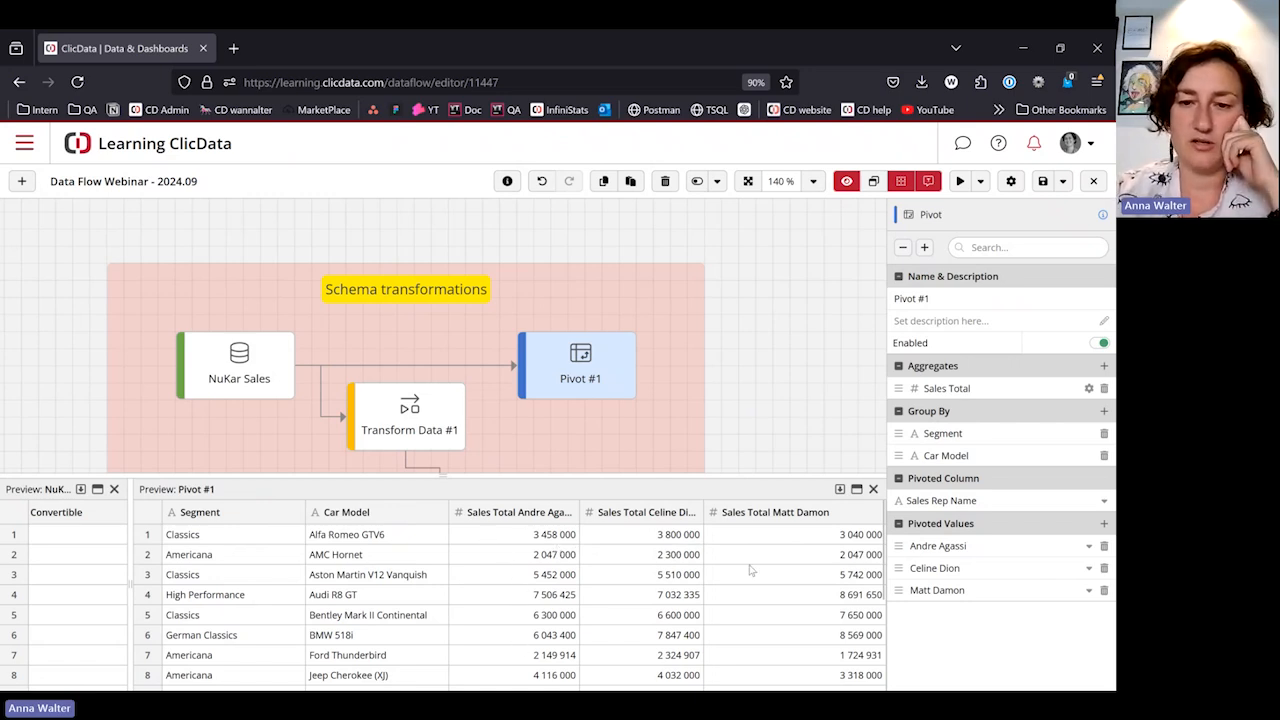
Step: Try Pedro Almodovar as an additional pivoted value of Pivot #1, reload its preview, and remove the value again
mouse_move(578, 522)
left_mouse_down()
mouse_move(604, 525)
mouse_move(576, 526)
left_mouse_up()
left_click(1104, 524)
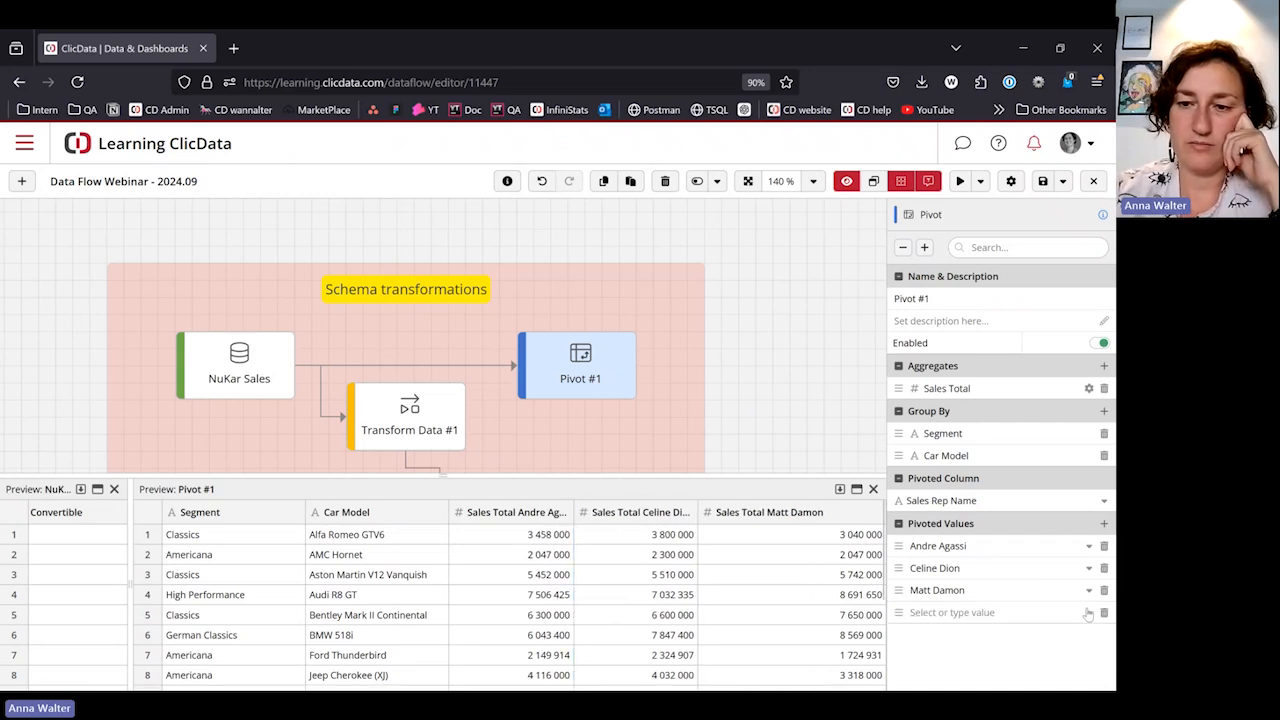
left_click(1088, 613)
scroll(942, 550, "down", 1)
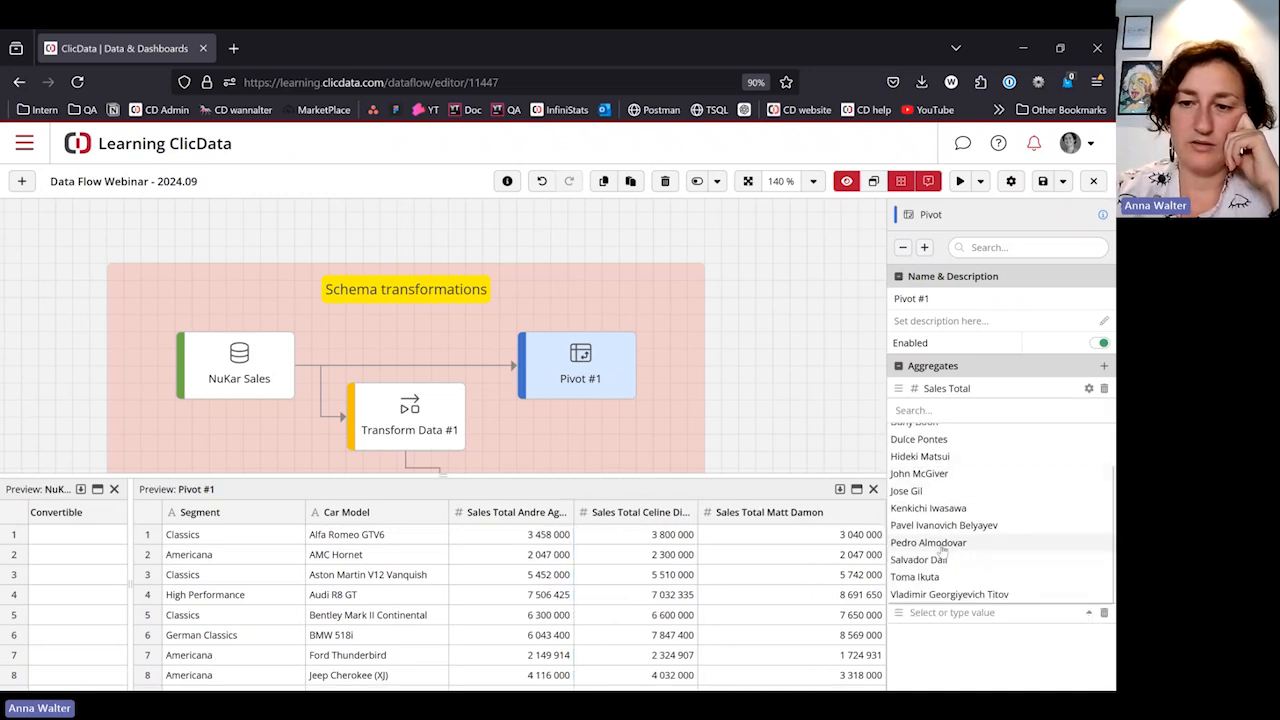
left_click(928, 543)
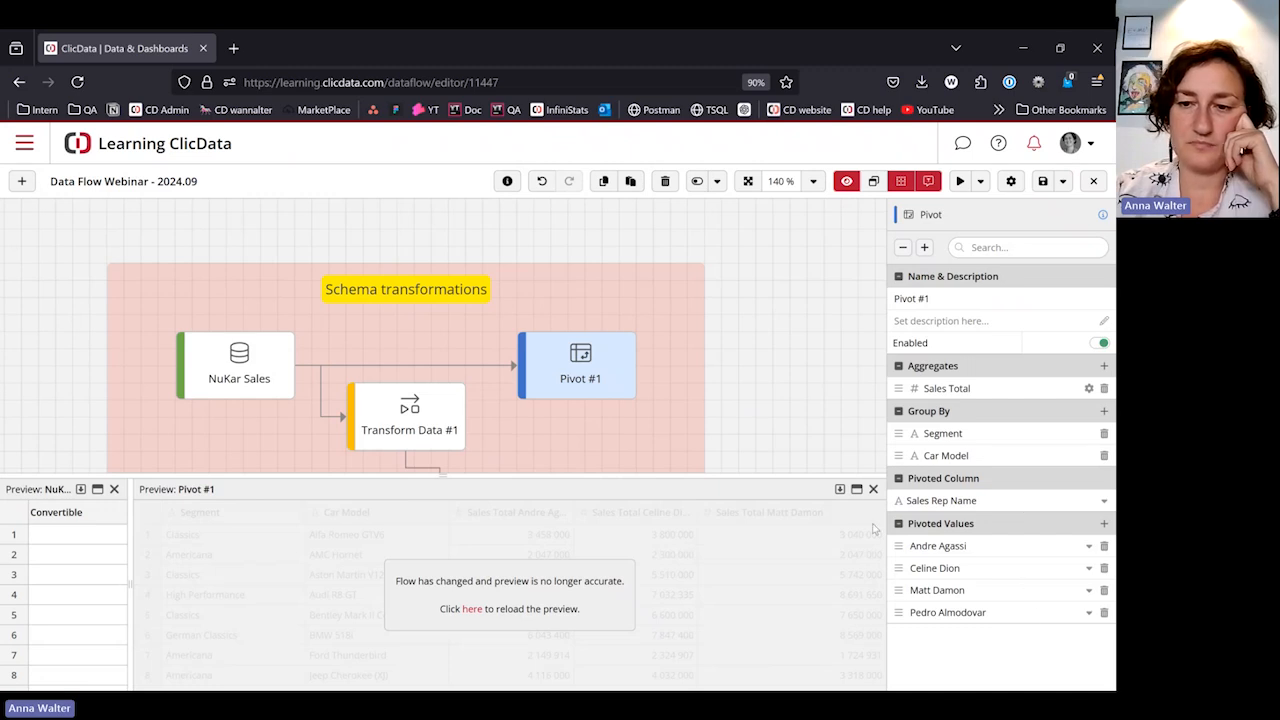
left_click(840, 490)
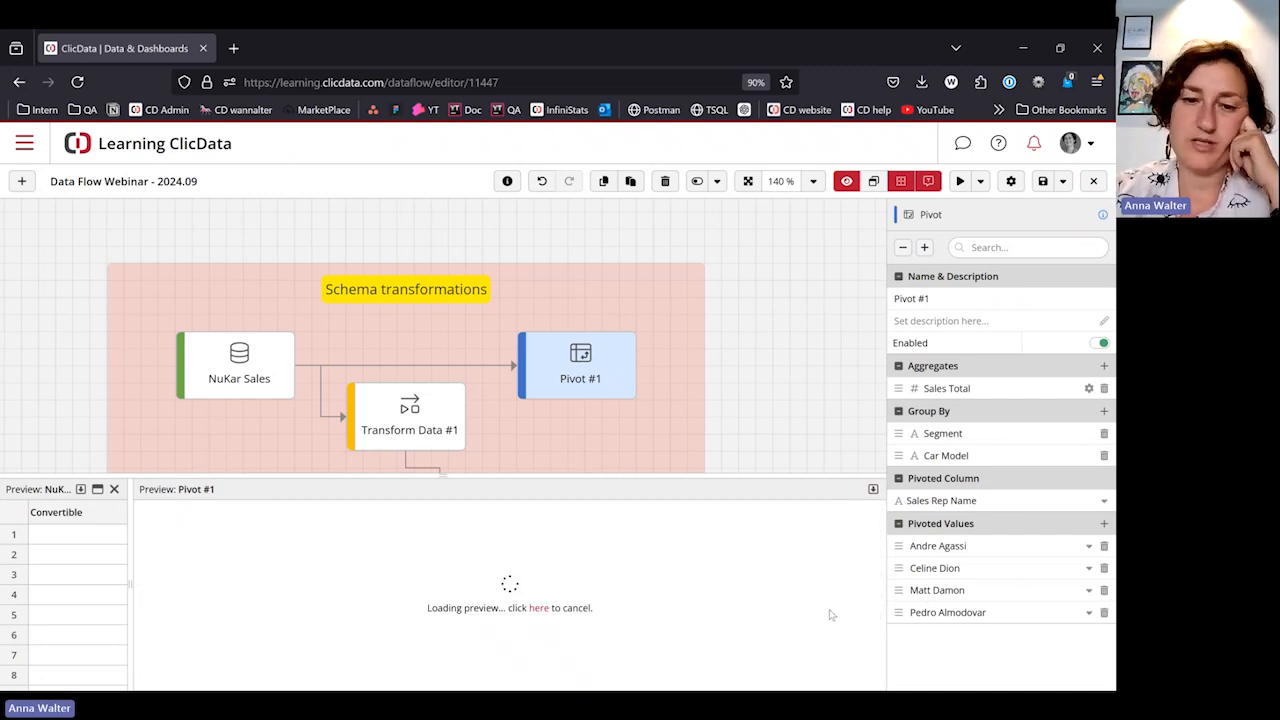
left_click_drag(604, 687, 720, 687)
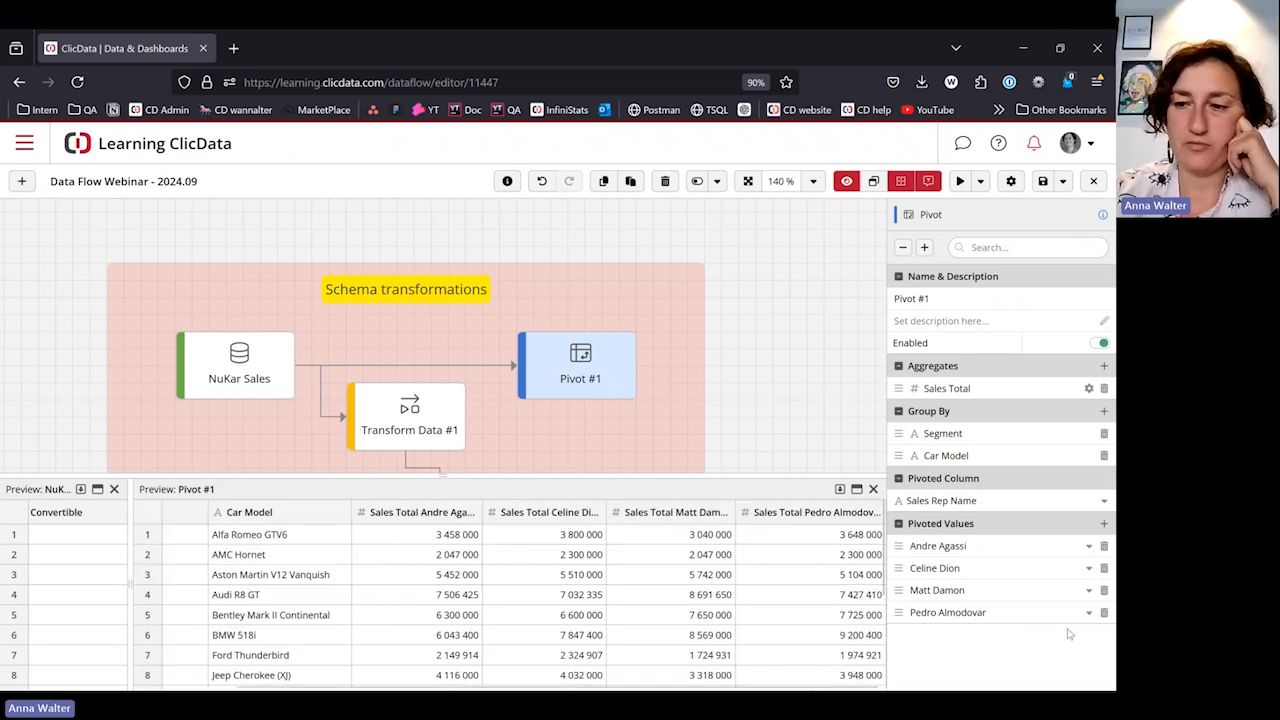
left_click(1104, 612)
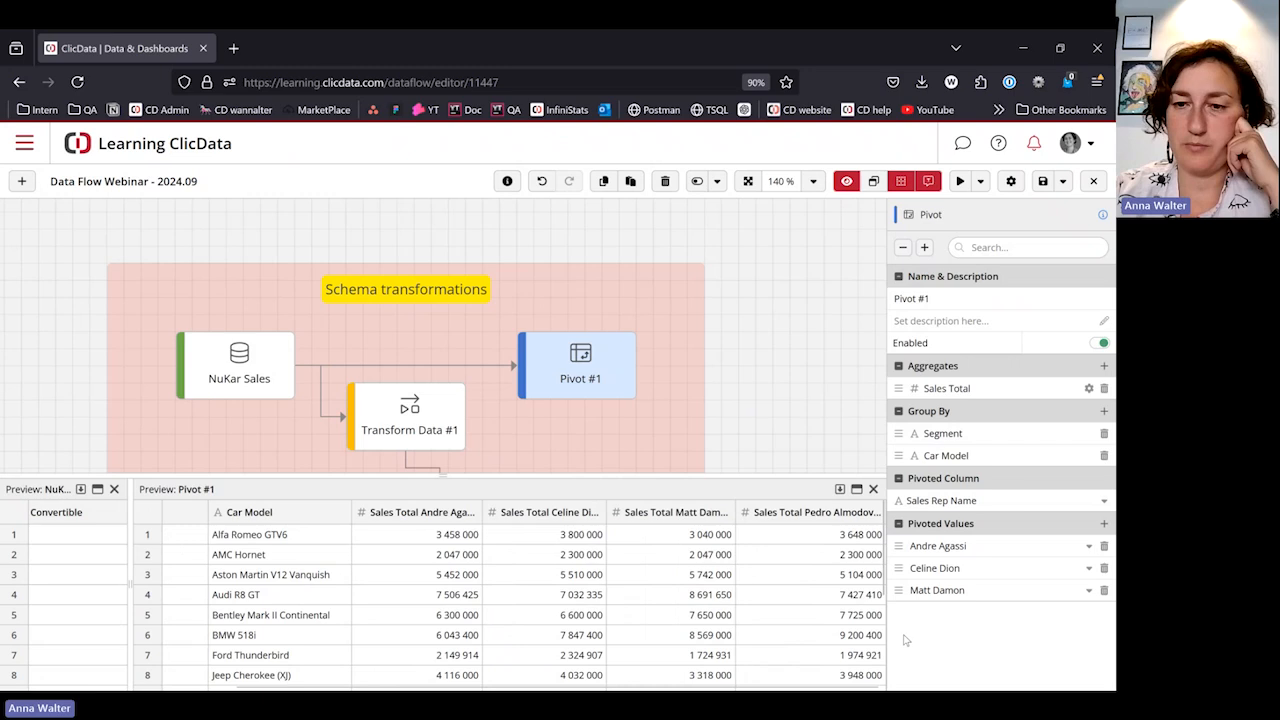
Step: Close the Pivot #1 preview and widen the NuKar Sales preview to show the Type and Sales Rep Name columns
left_click(873, 489)
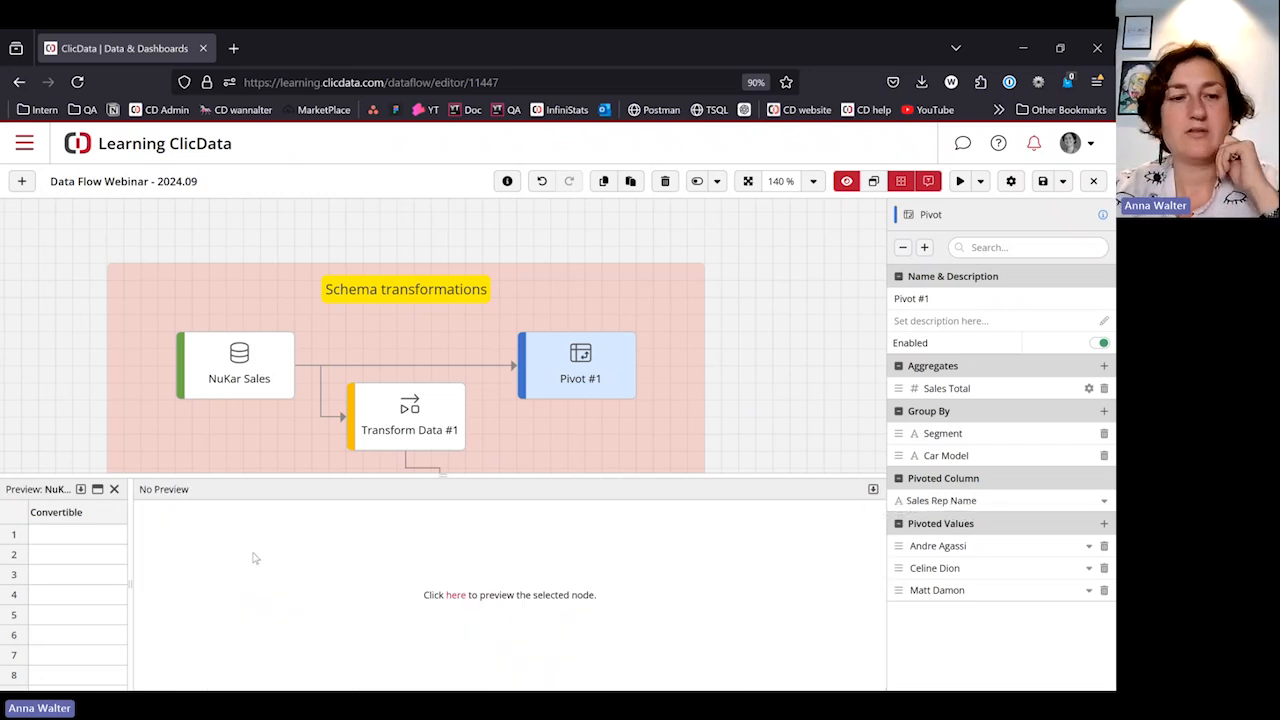
left_click_drag(130, 588, 476, 592)
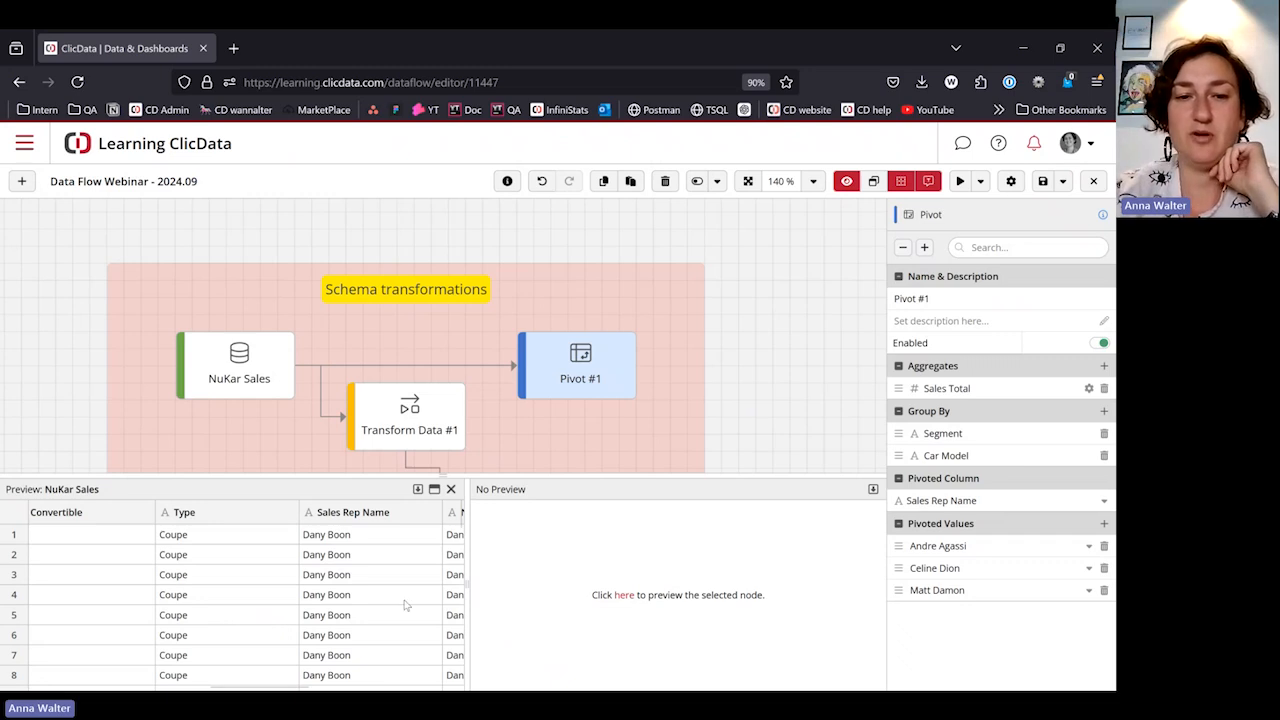
Step: Hide the preview area and display the properties of the Aggregate Columns #1 node
scroll(755, 355, "down", 1)
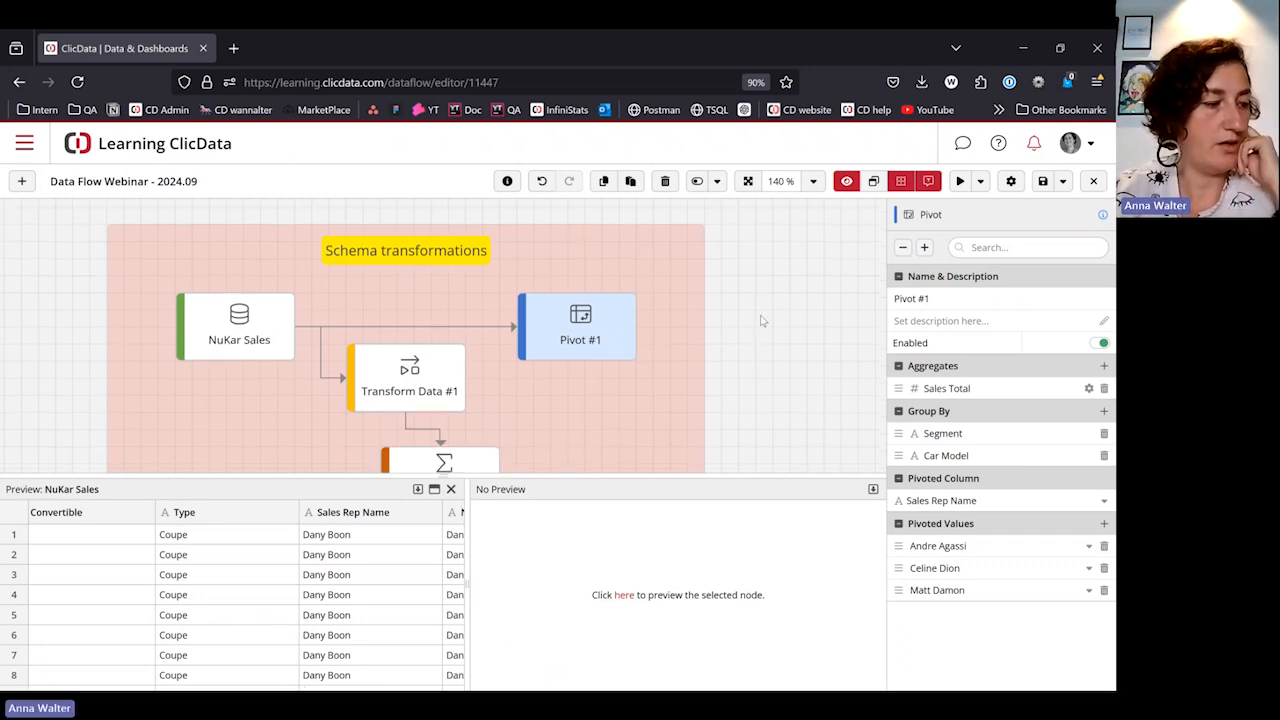
scroll(767, 326, "down", 2)
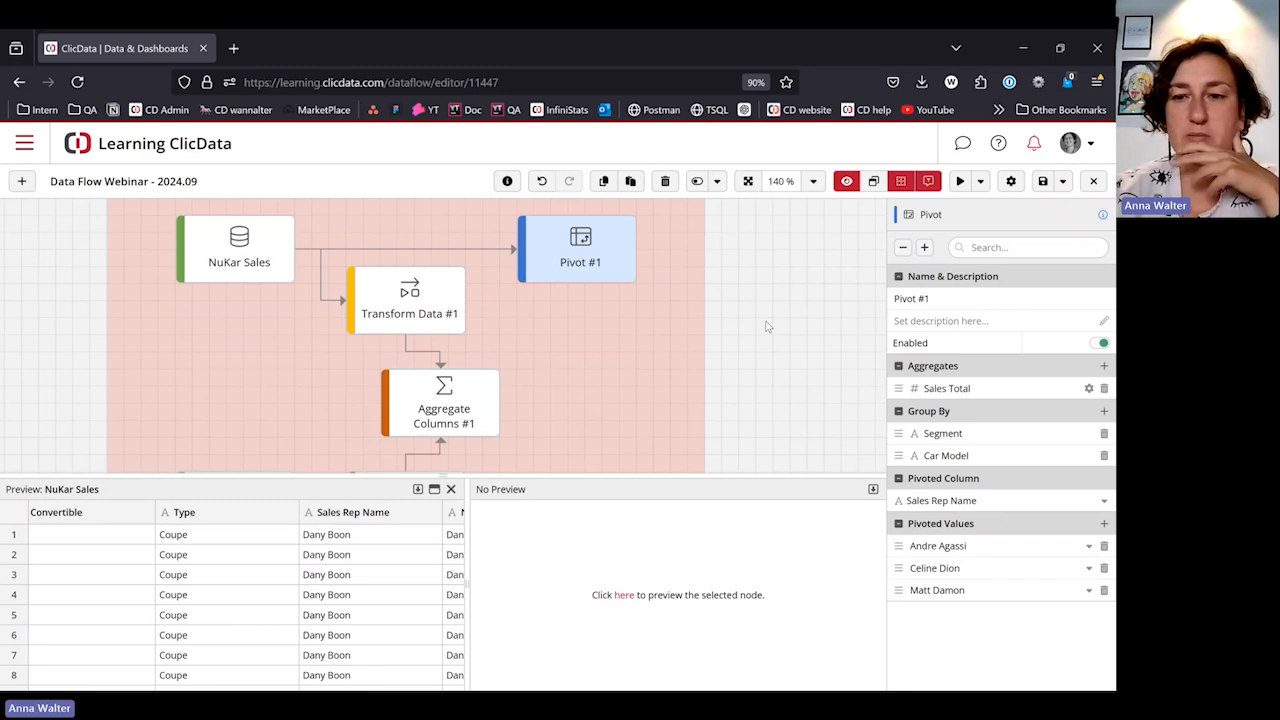
scroll(767, 326, "down", 1)
left_click(846, 181)
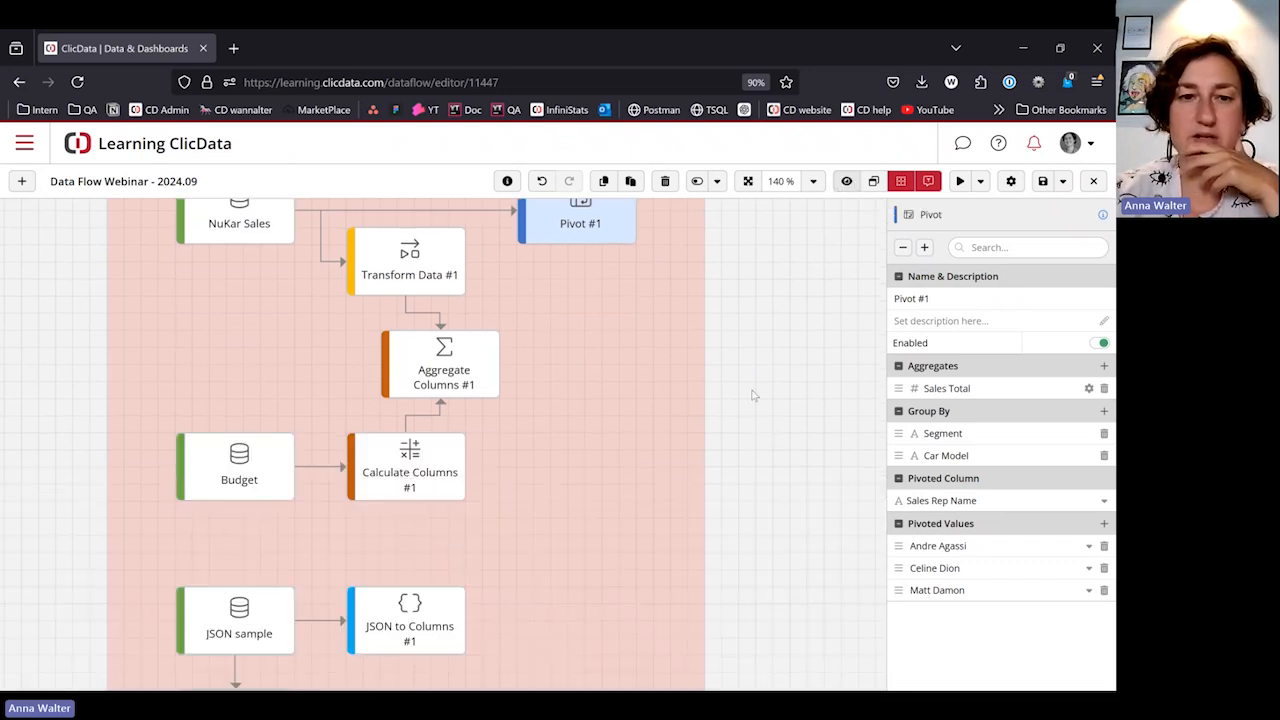
scroll(718, 457, "up", 1)
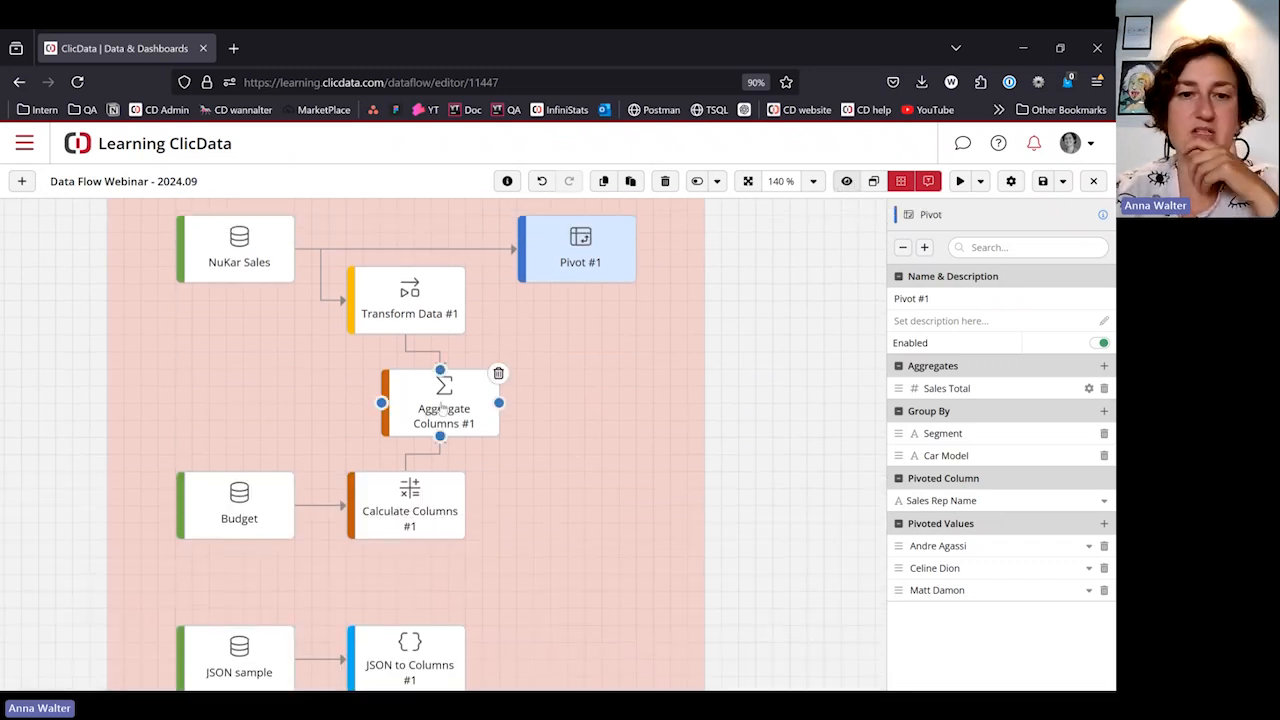
left_click(443, 405)
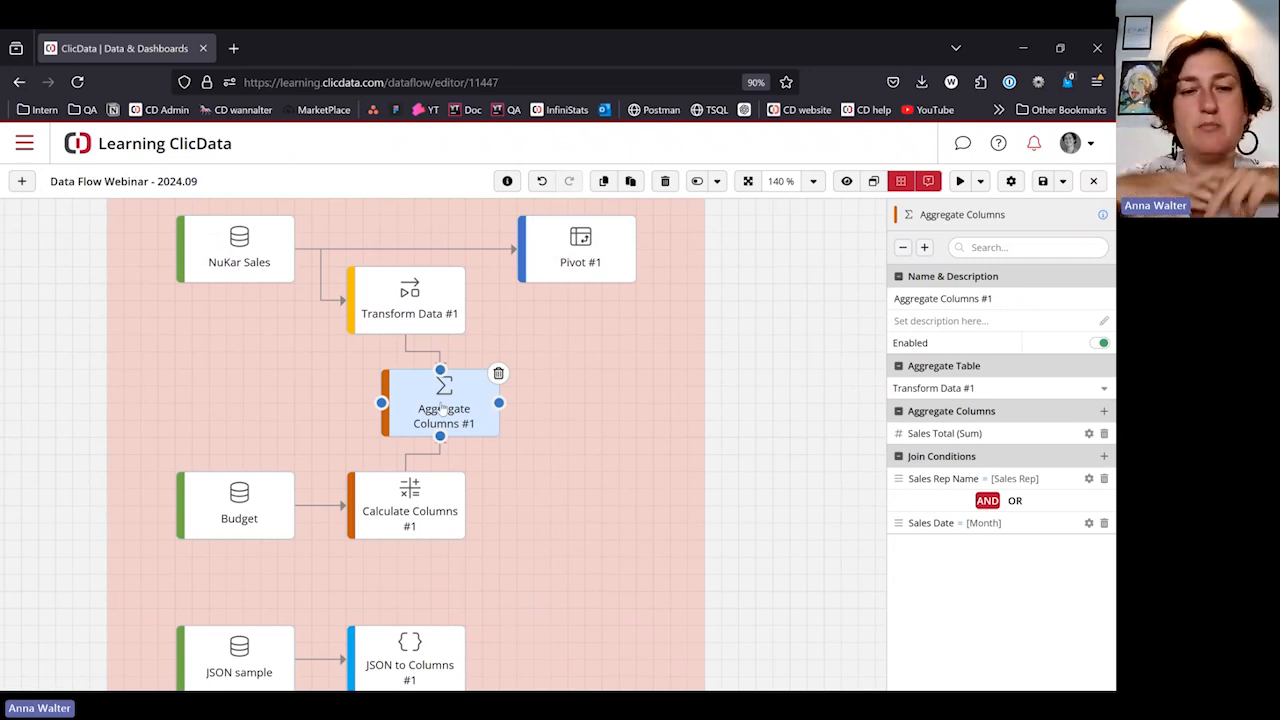
Step: Load the Budget table into a taller preview area
left_click(245, 505)
scroll(651, 408, "down", 1)
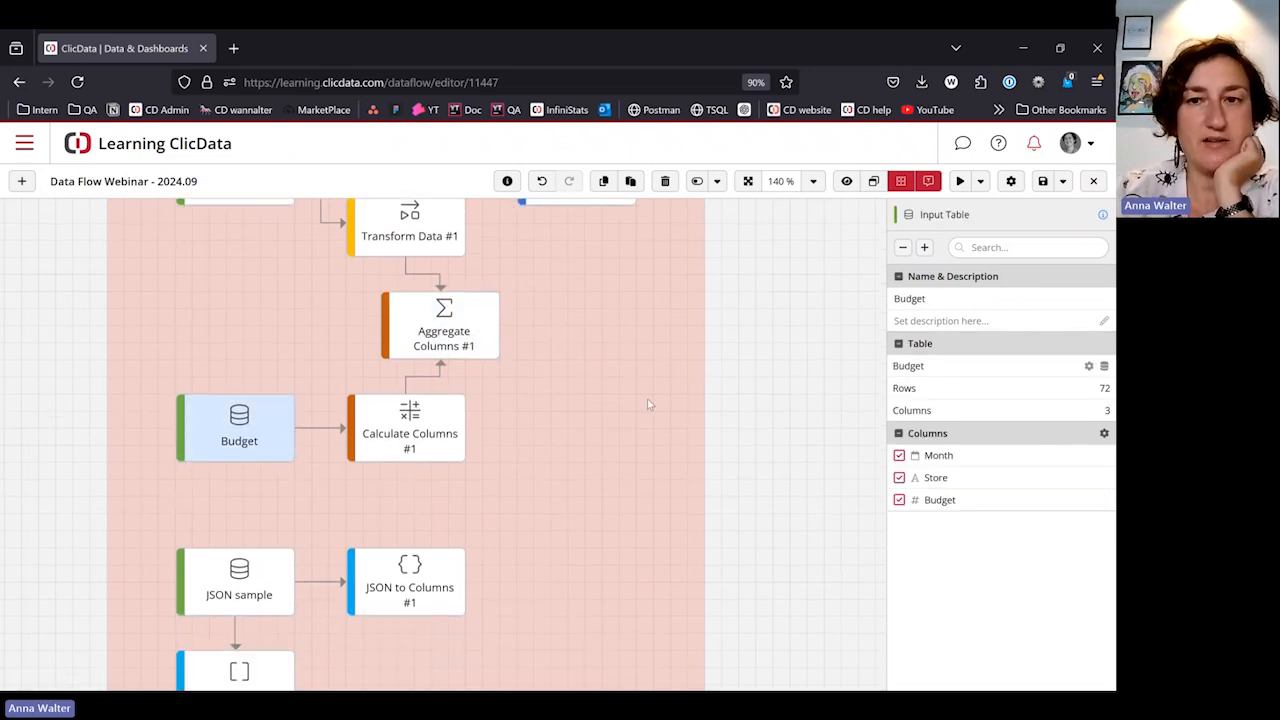
left_click(845, 182)
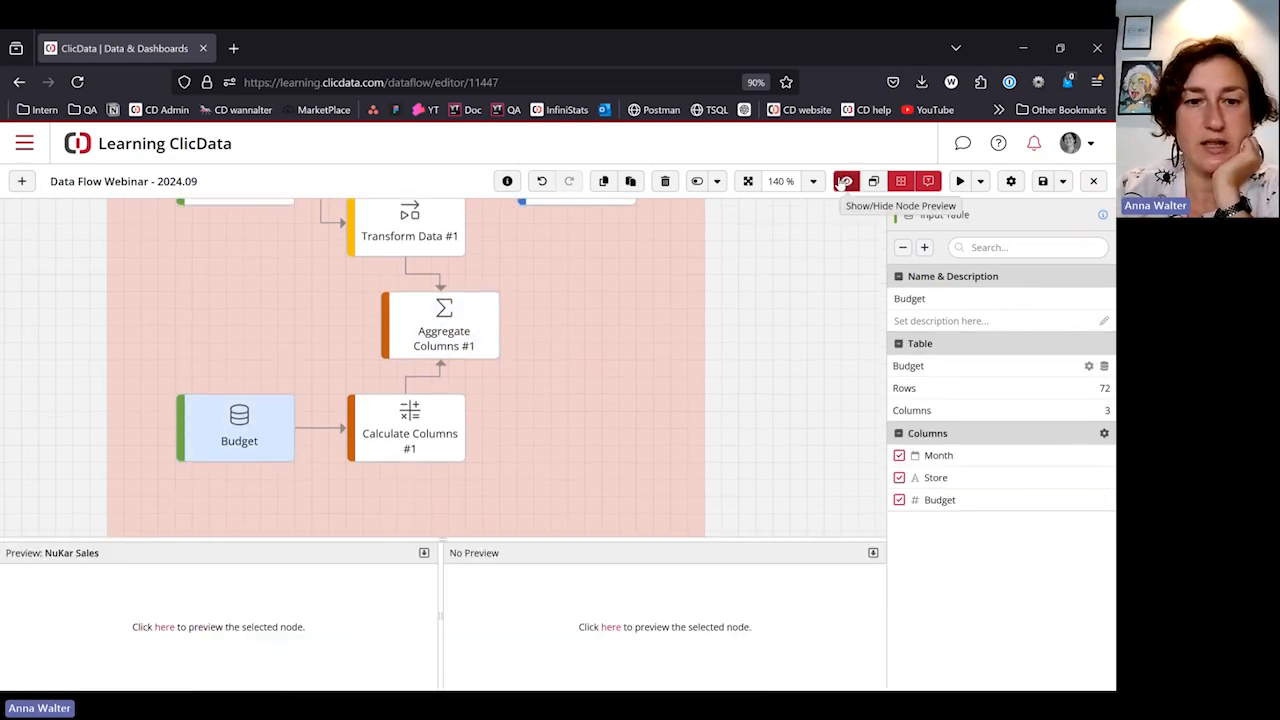
left_click(165, 627)
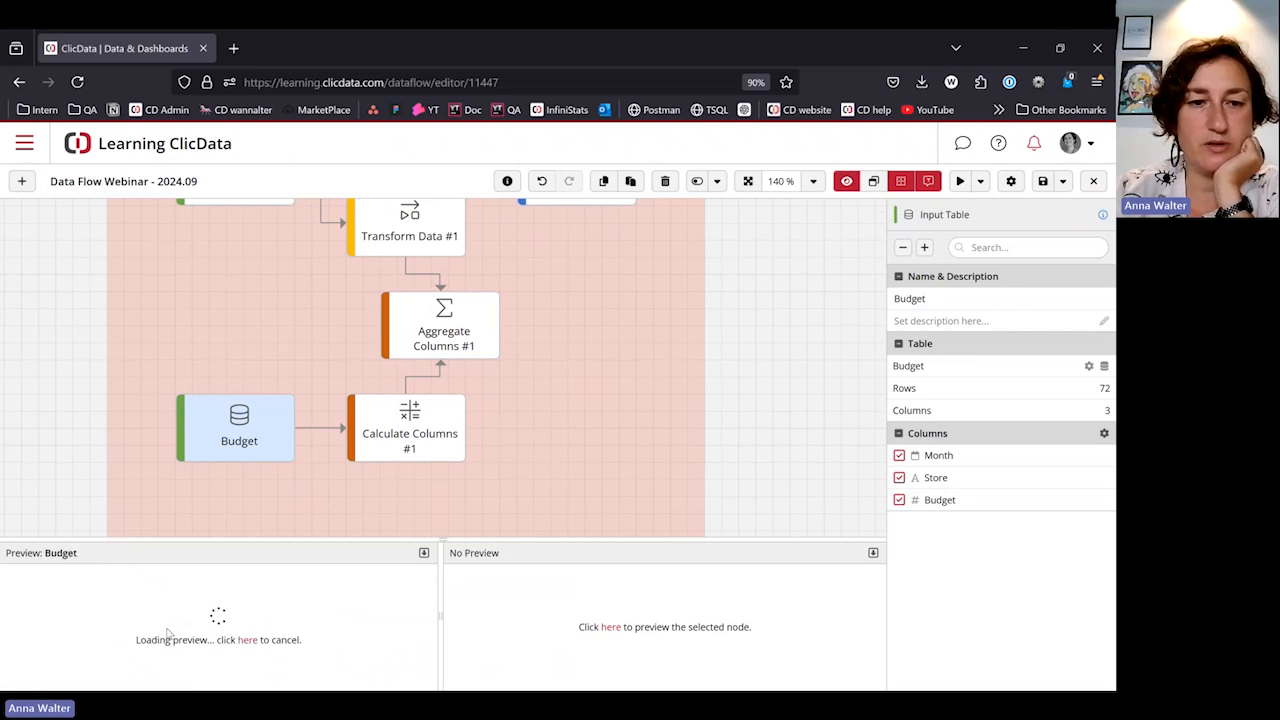
left_click_drag(443, 539, 443, 475)
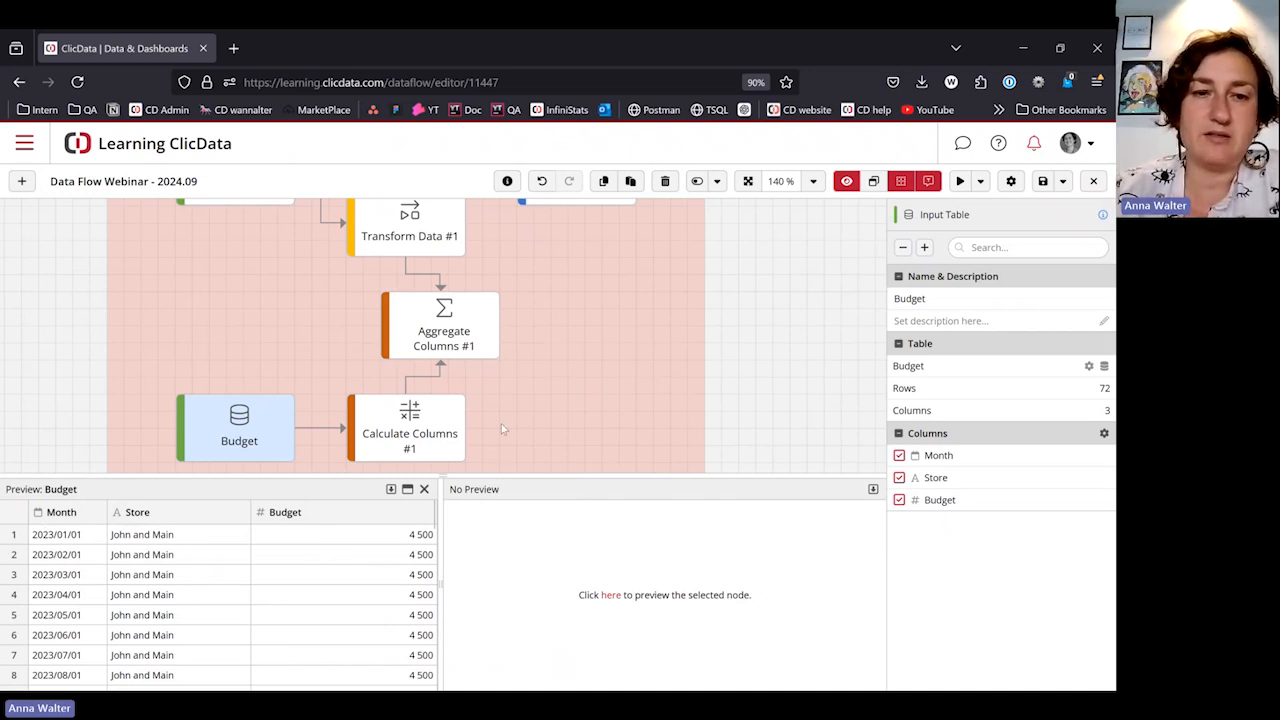
Step: Review the properties of the Aggregate Columns #1 node and of the Calculate Columns #1 node feeding it
mouse_move(445, 333)
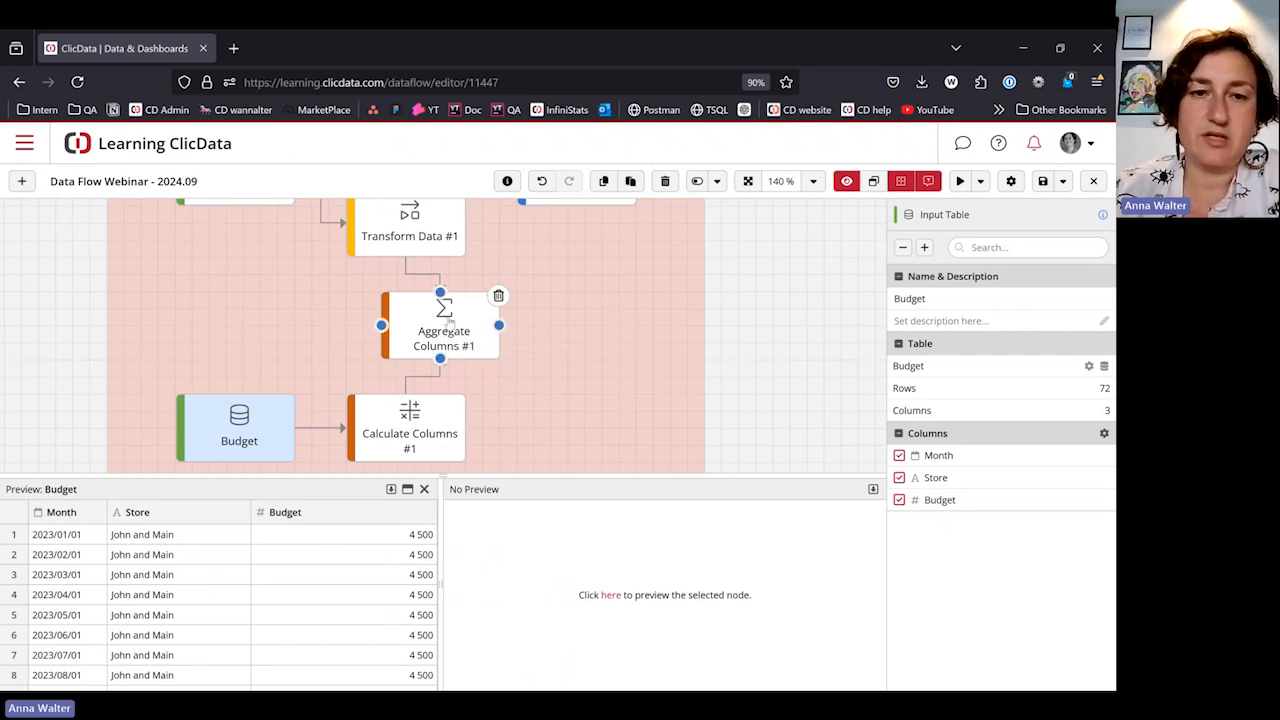
left_click(468, 328)
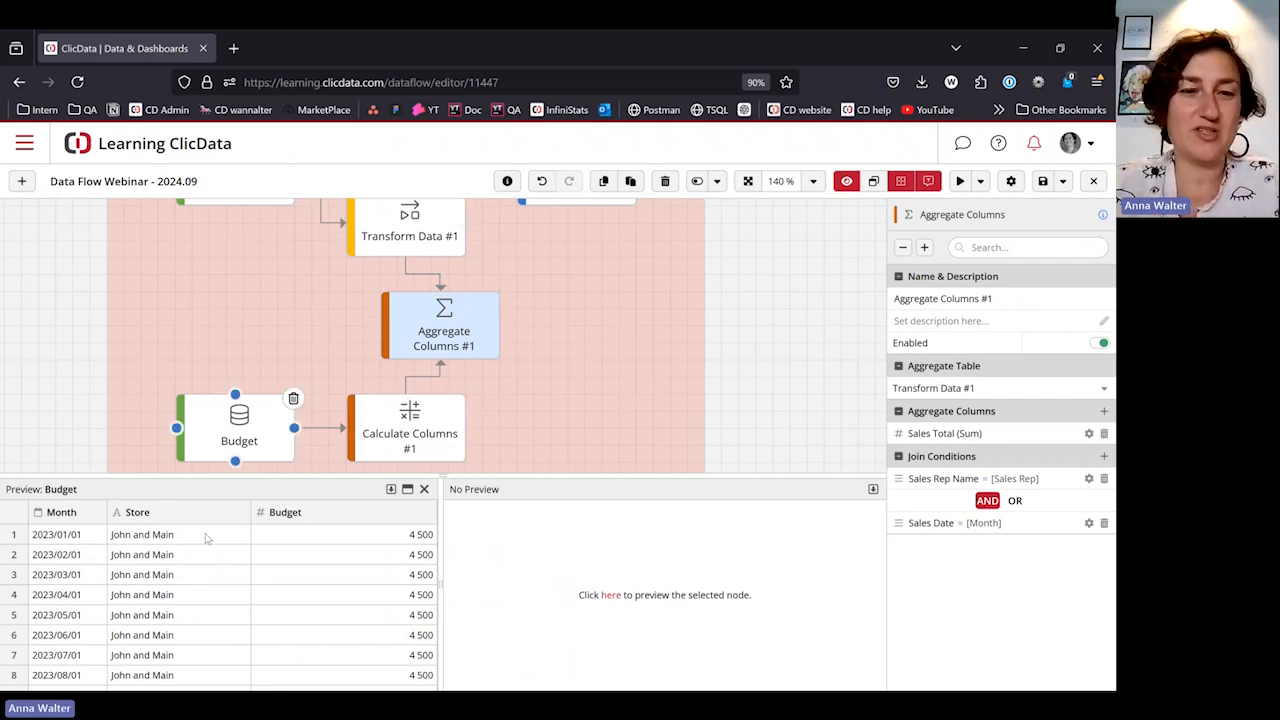
left_click(412, 423)
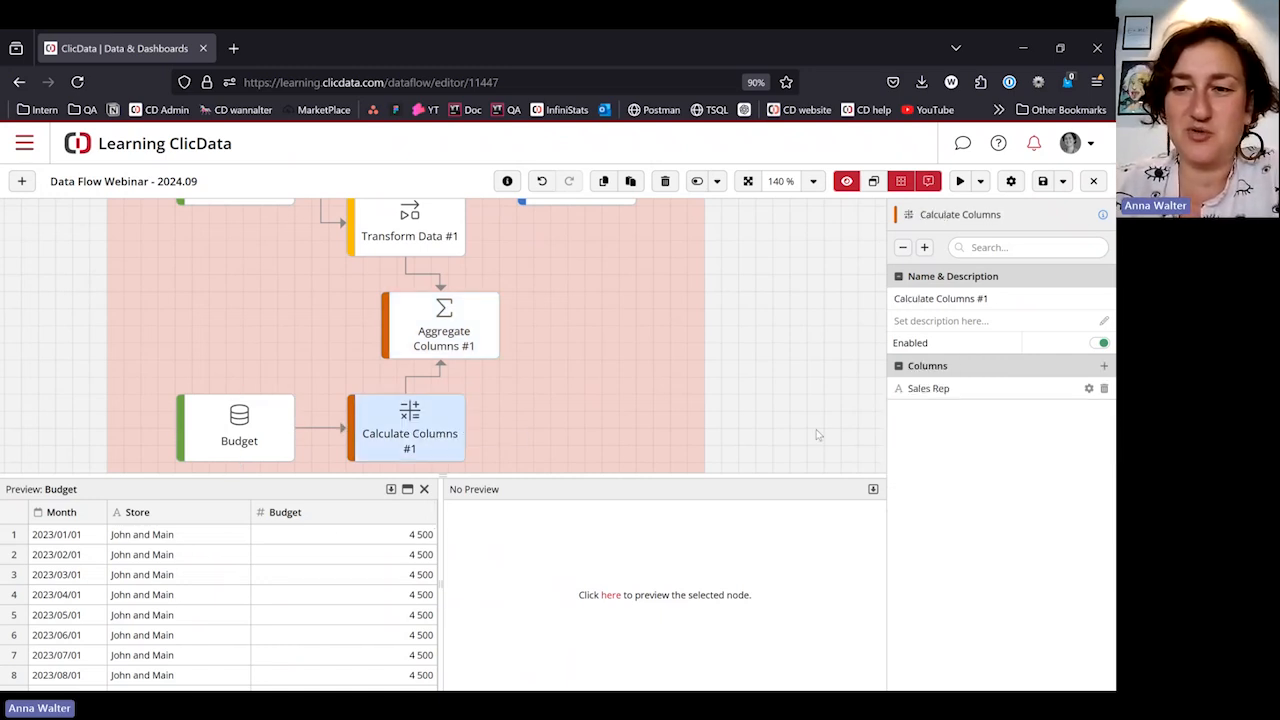
Step: Examine the Sales Total (Sum) column settings of Aggregate Columns #1 and close them without changes
left_click(443, 344)
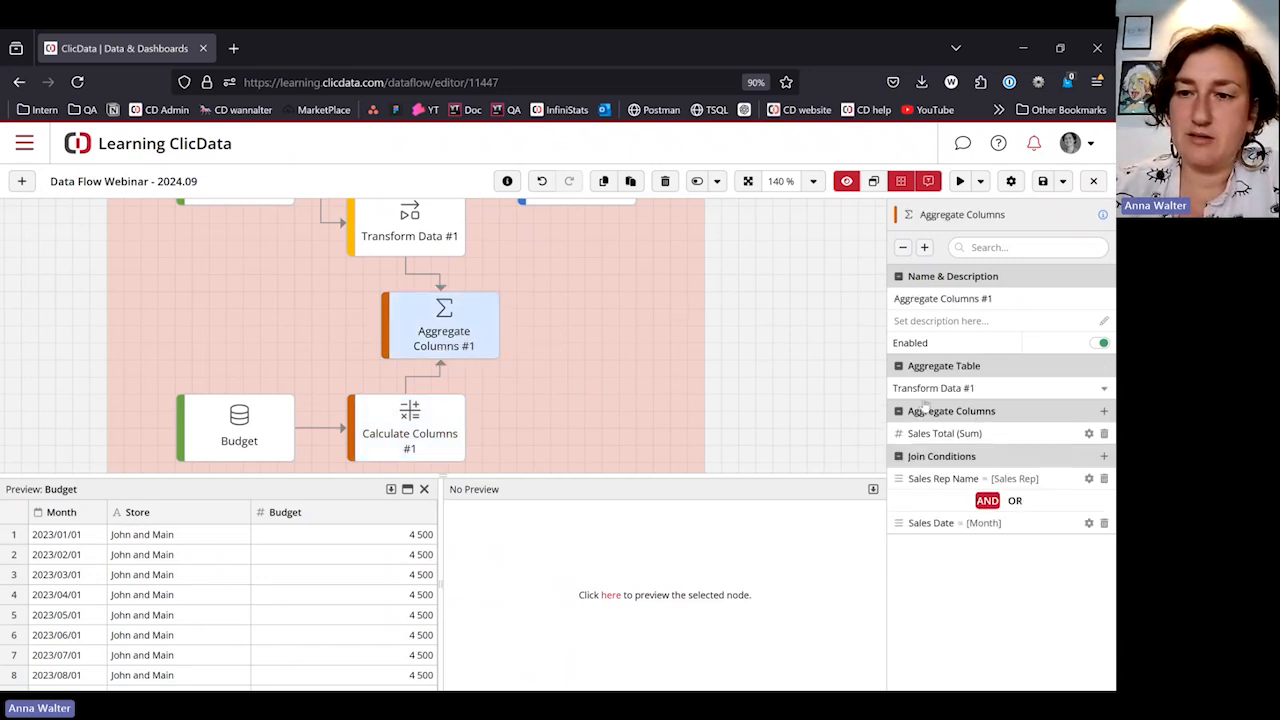
scroll(440, 250, "up", 1)
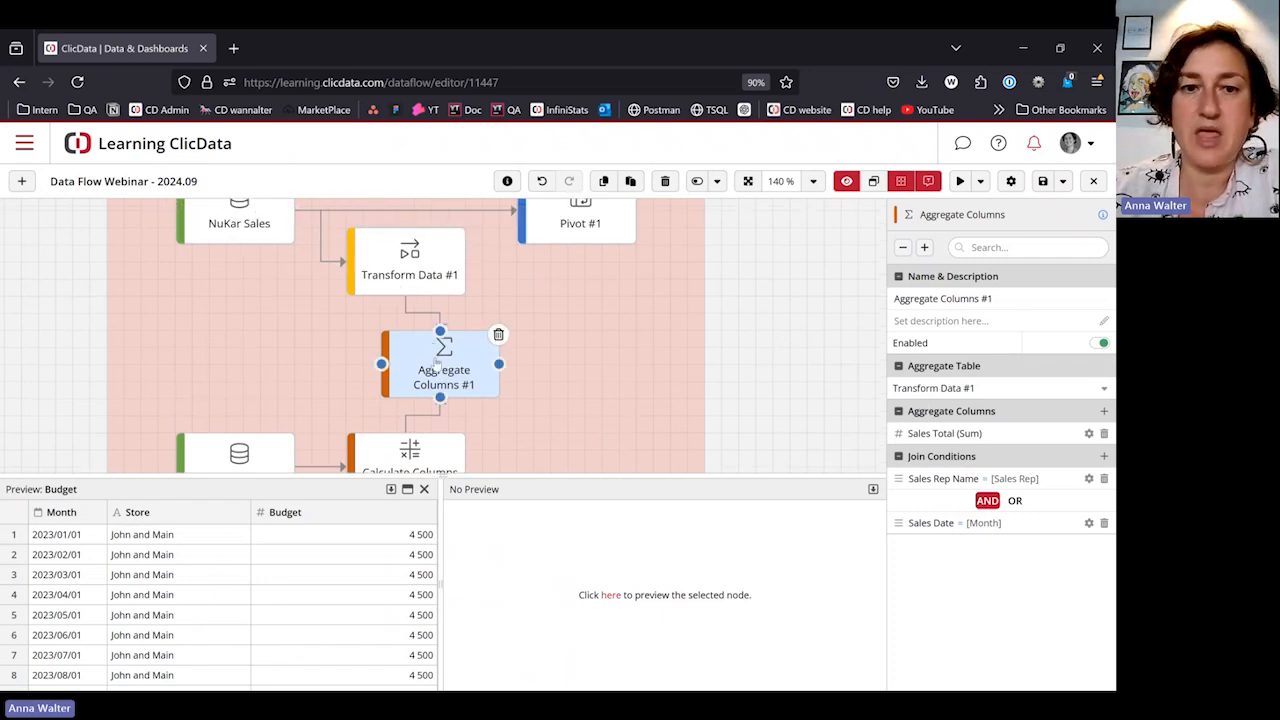
scroll(450, 368, "down", 1)
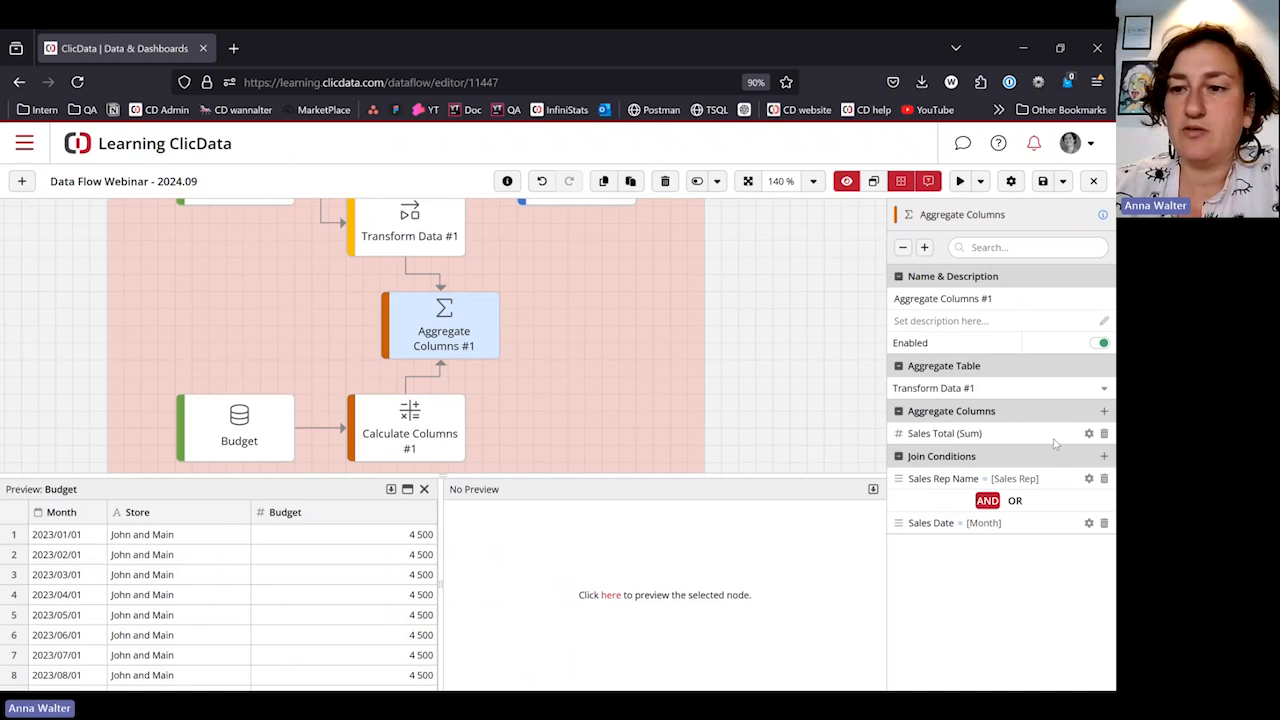
left_click(1089, 436)
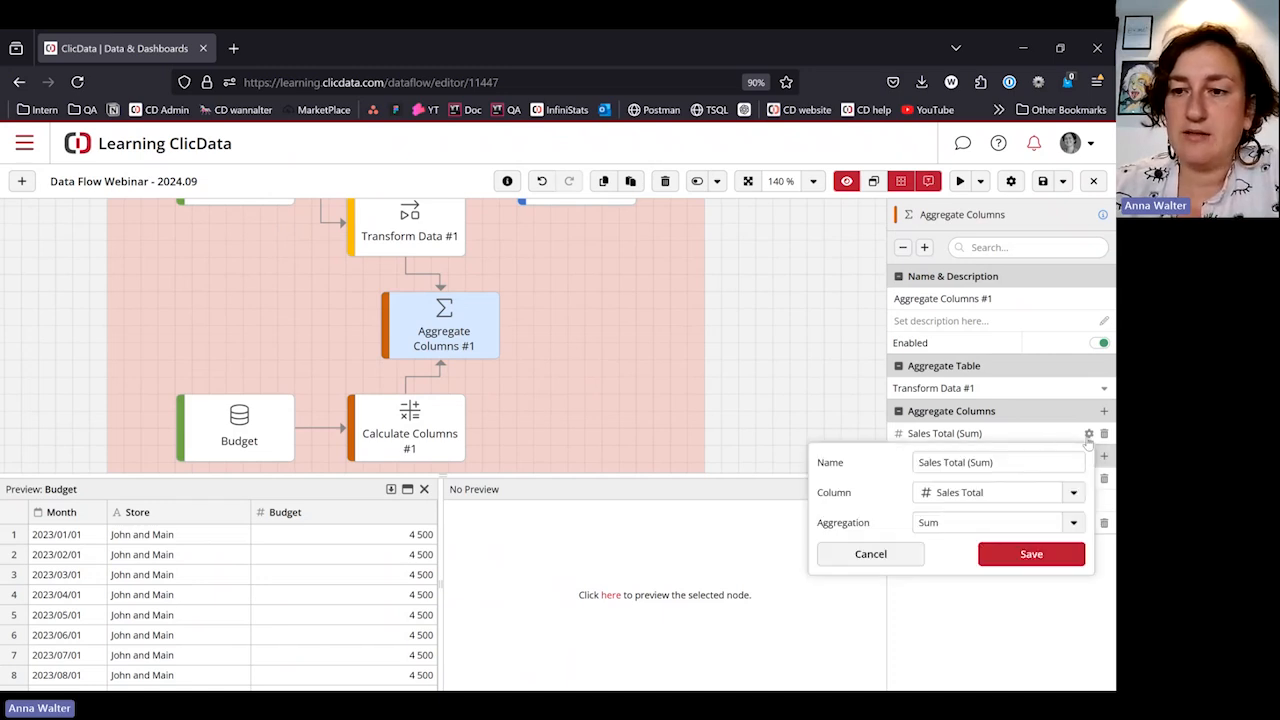
left_click(1089, 436)
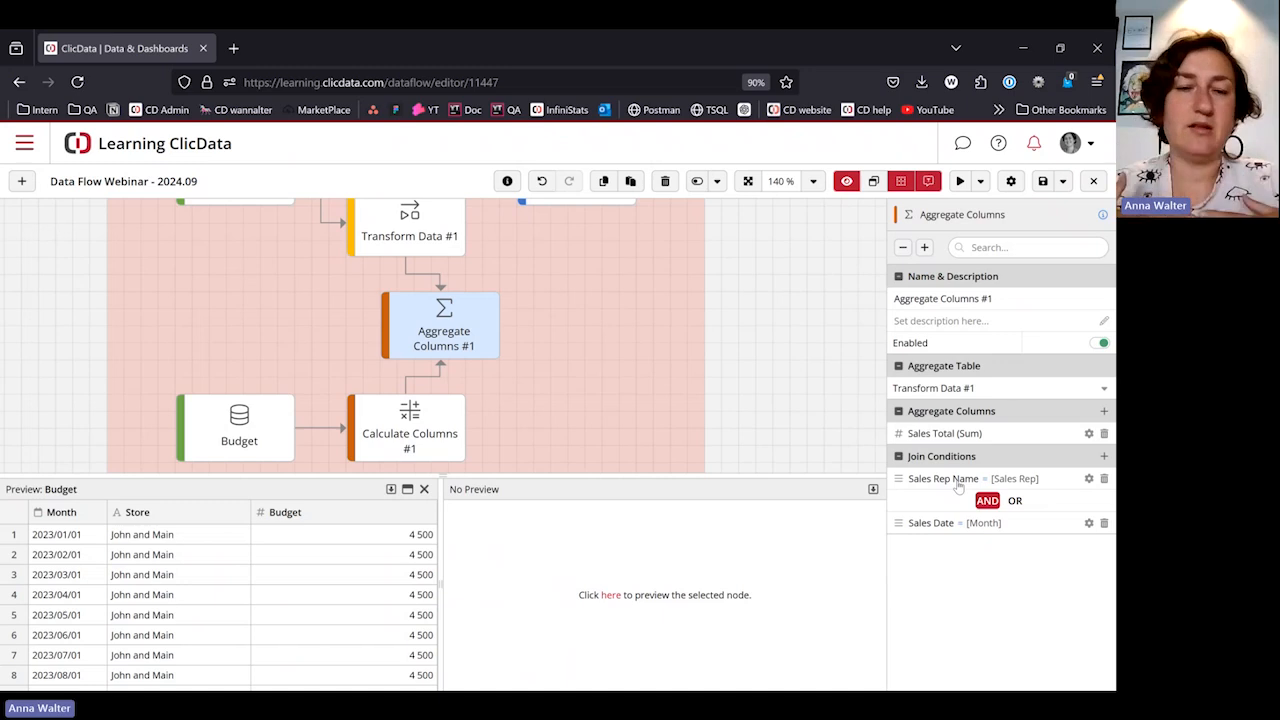
Step: Load the Aggregate Columns #1 output into a widened second preview and examine its rows through Sales Total (Sum)
left_click(873, 489)
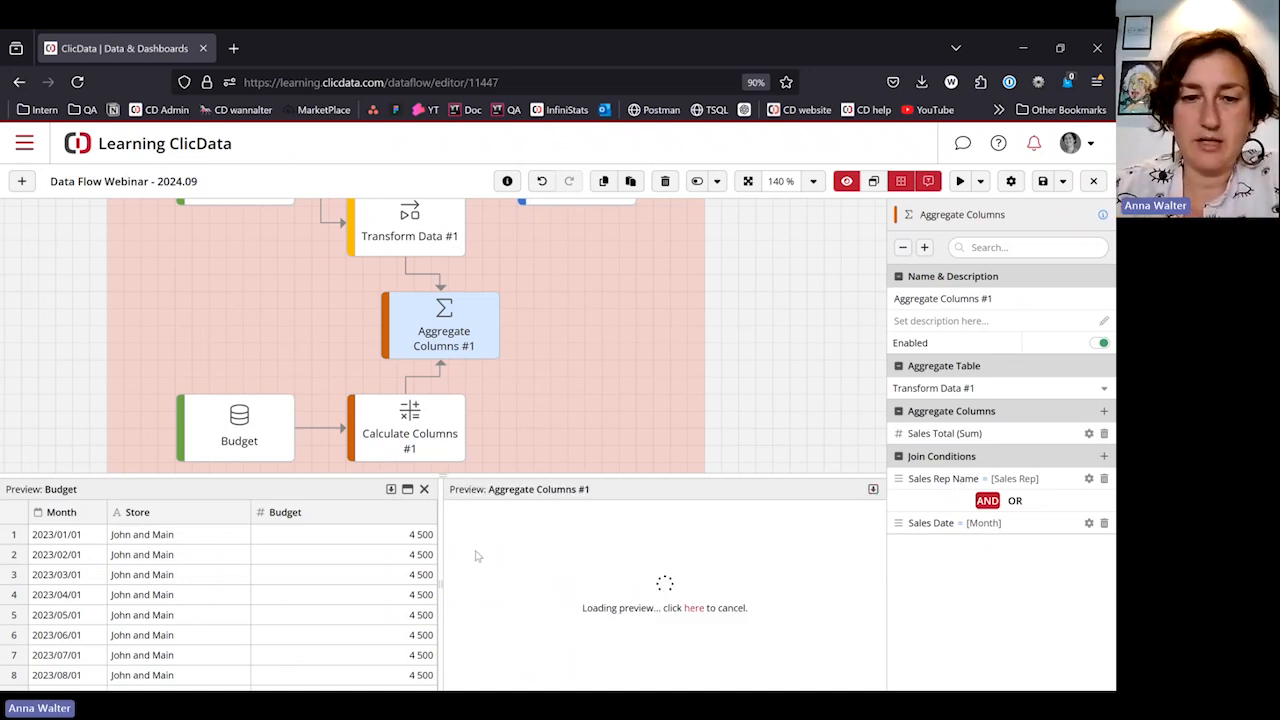
left_click_drag(441, 582, 342, 583)
left_click_drag(588, 686, 680, 685)
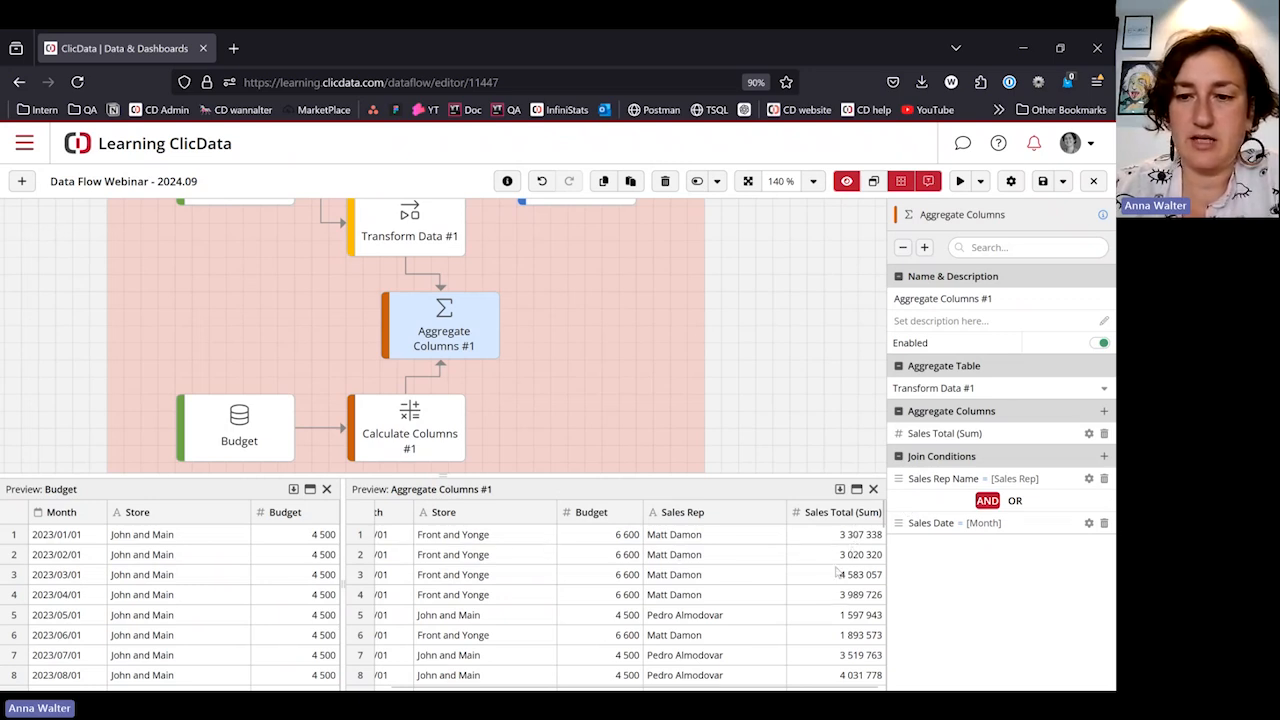
scroll(830, 658, "down", 2)
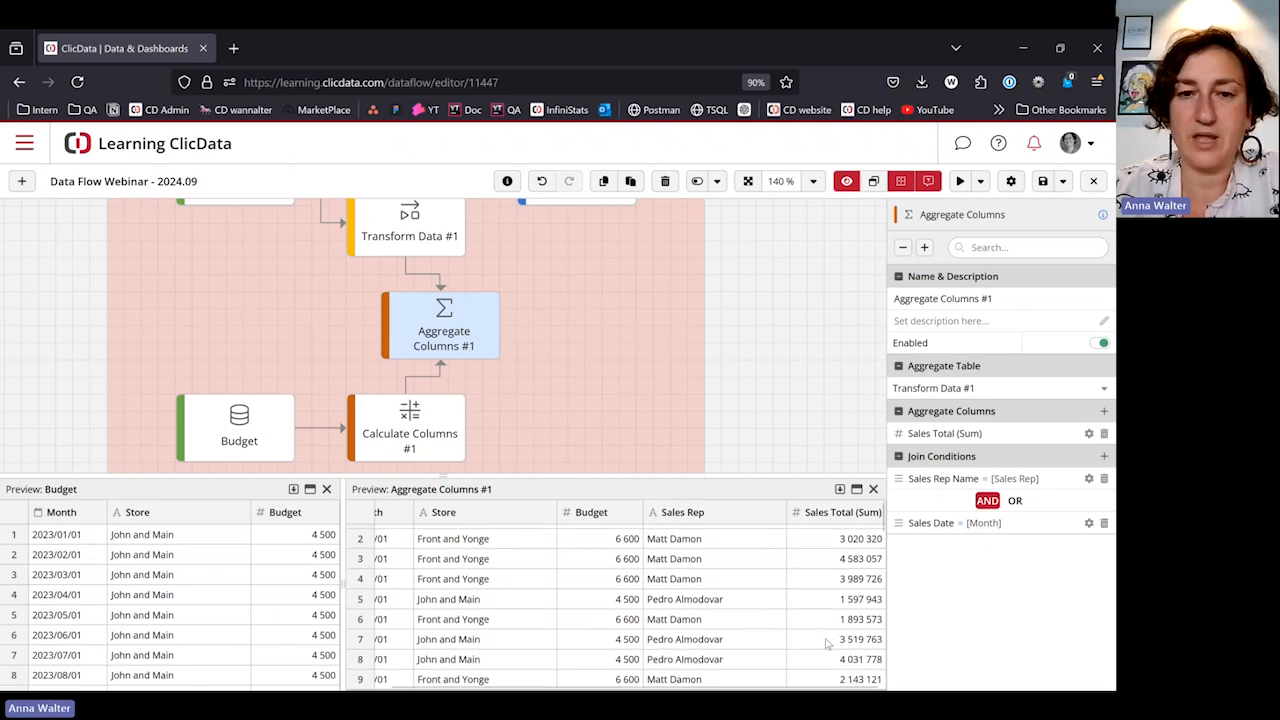
scroll(827, 640, "up", 2)
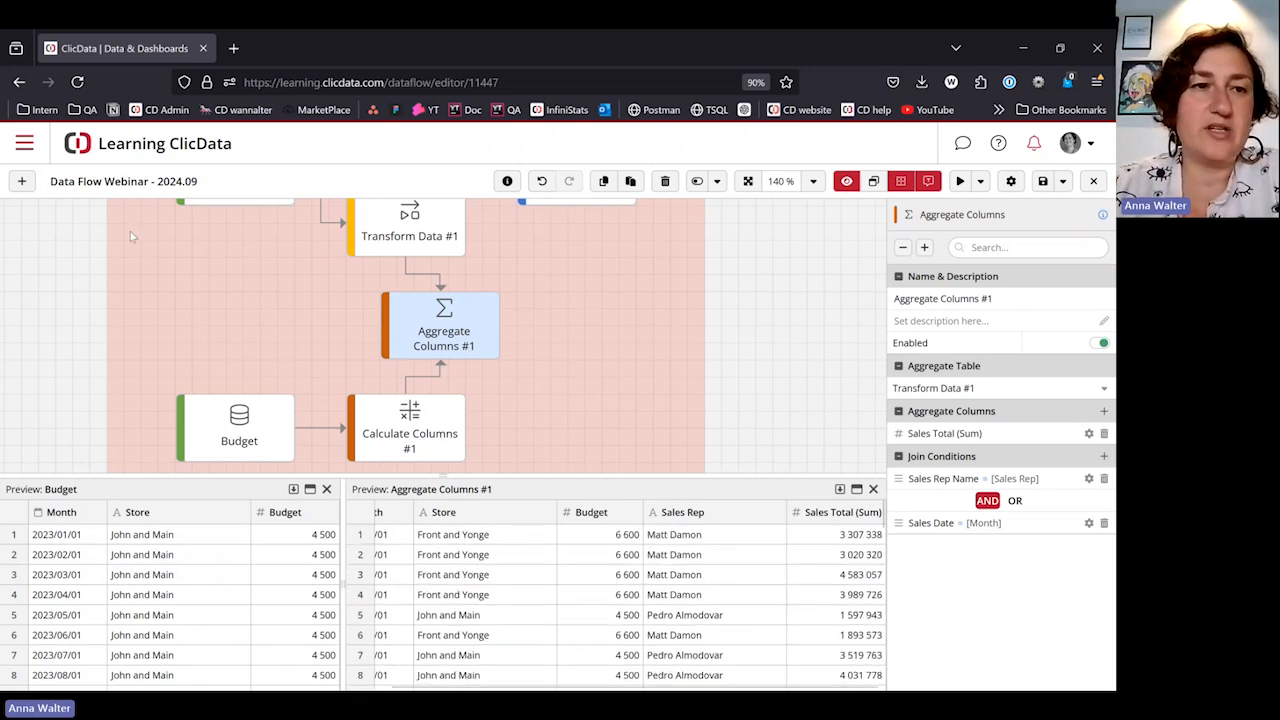
Step: Check the node types available for adding to the flow and close the list without adding one
left_click(21, 182)
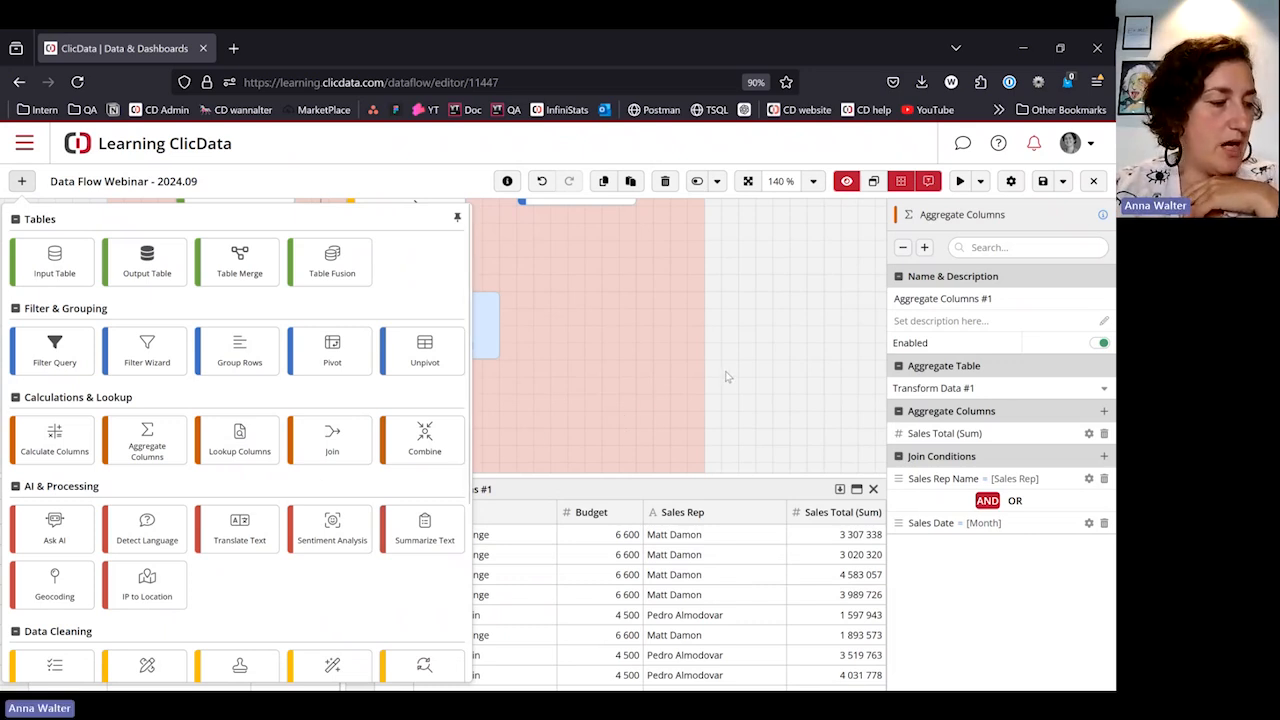
left_click(754, 352)
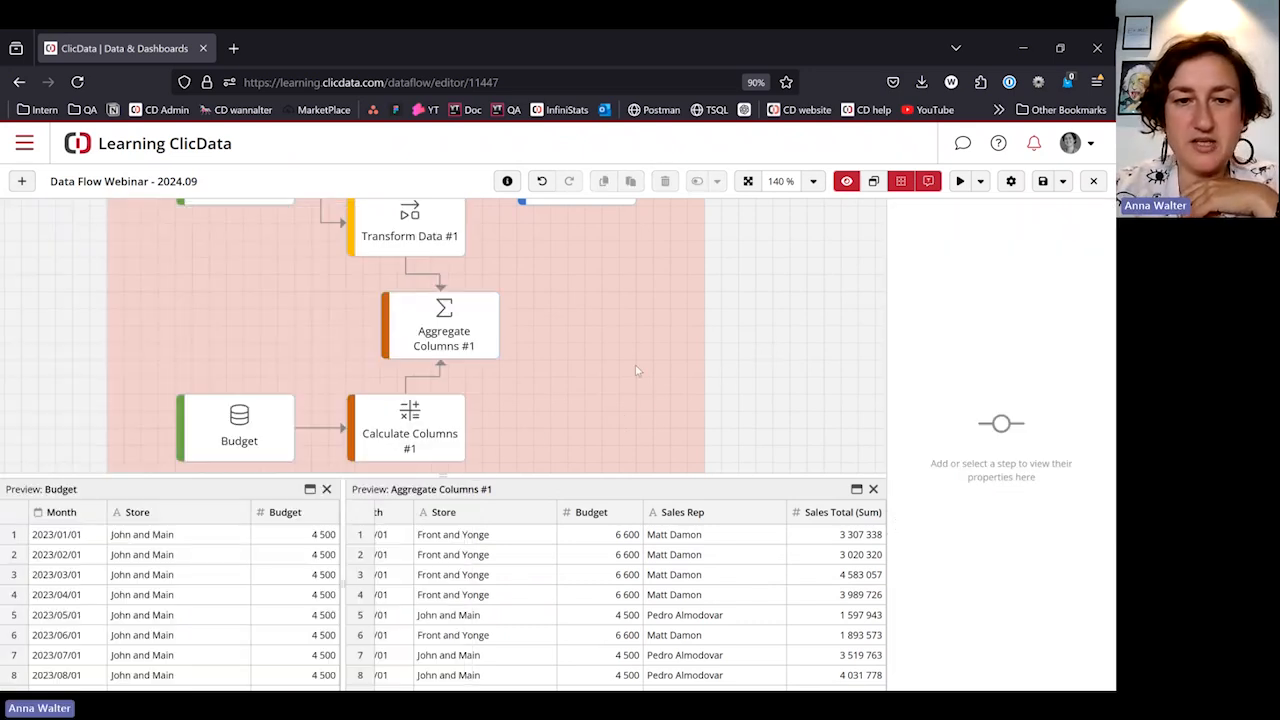
Step: Load the JSON sample table into the first preview and narrow its Company column
scroll(628, 362, "down", 1)
scroll(624, 358, "down", 1)
scroll(624, 358, "down", 2)
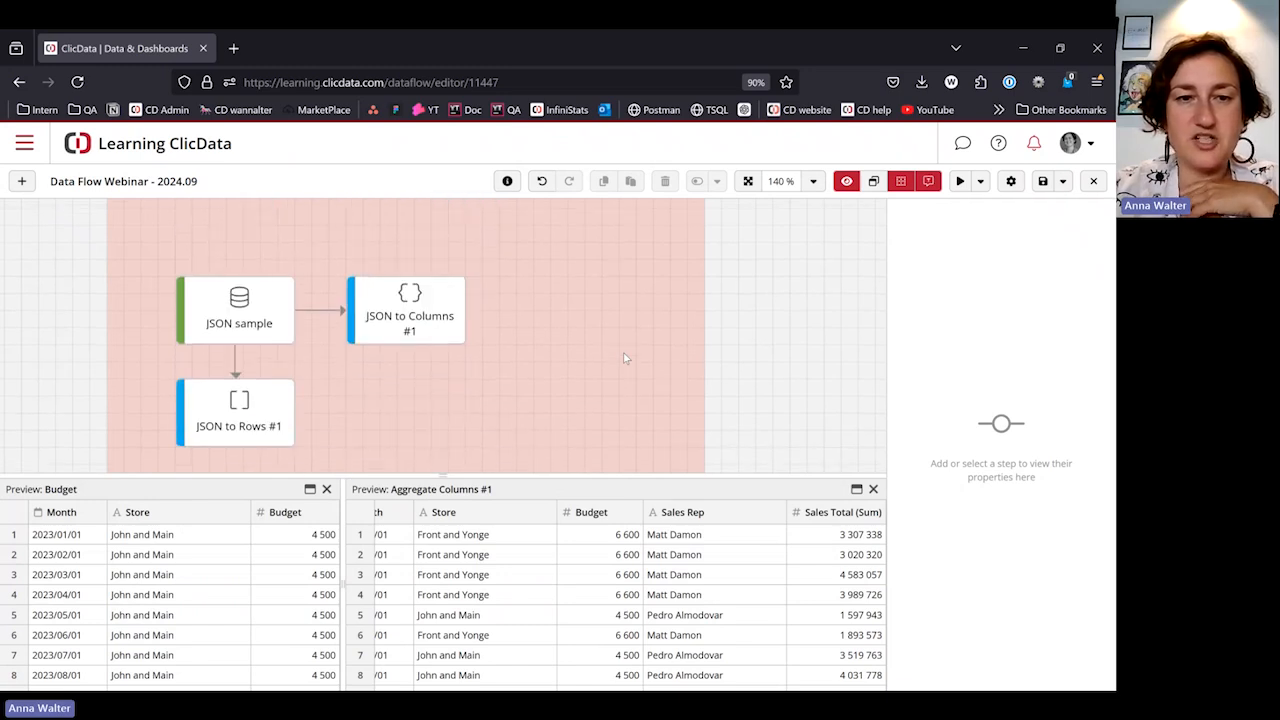
left_click(847, 181)
left_click(228, 310)
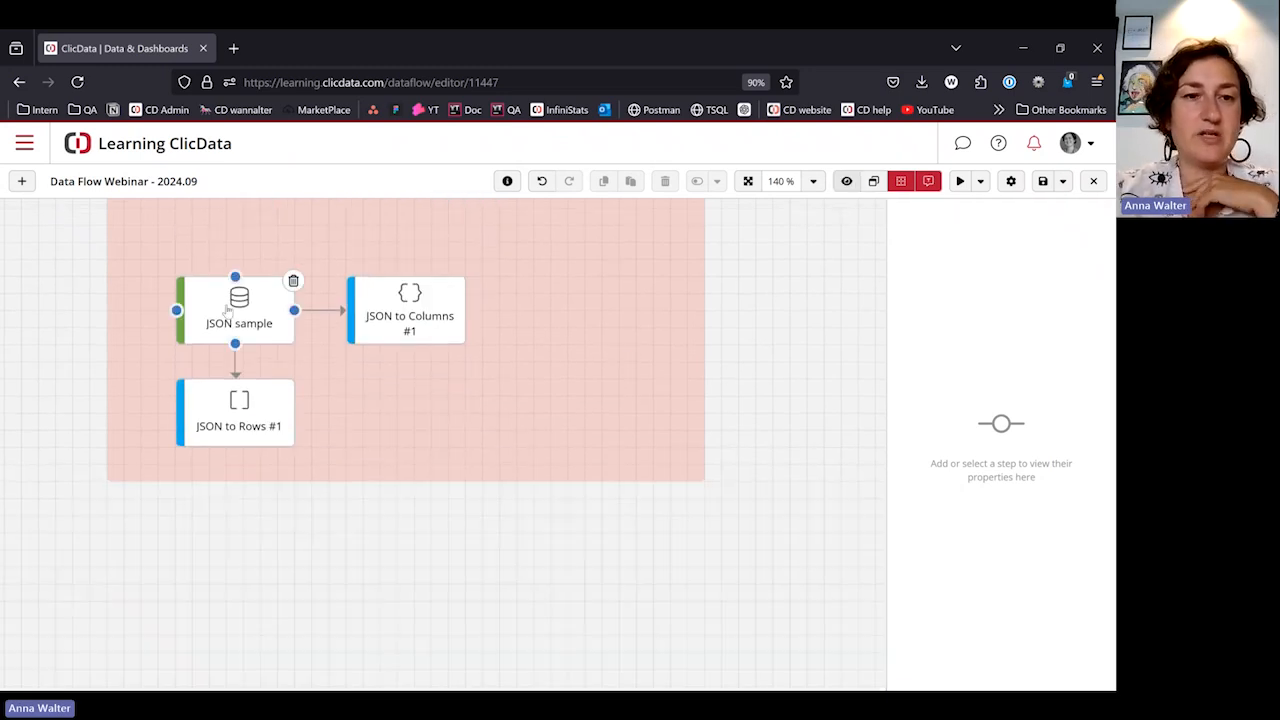
left_click(846, 184)
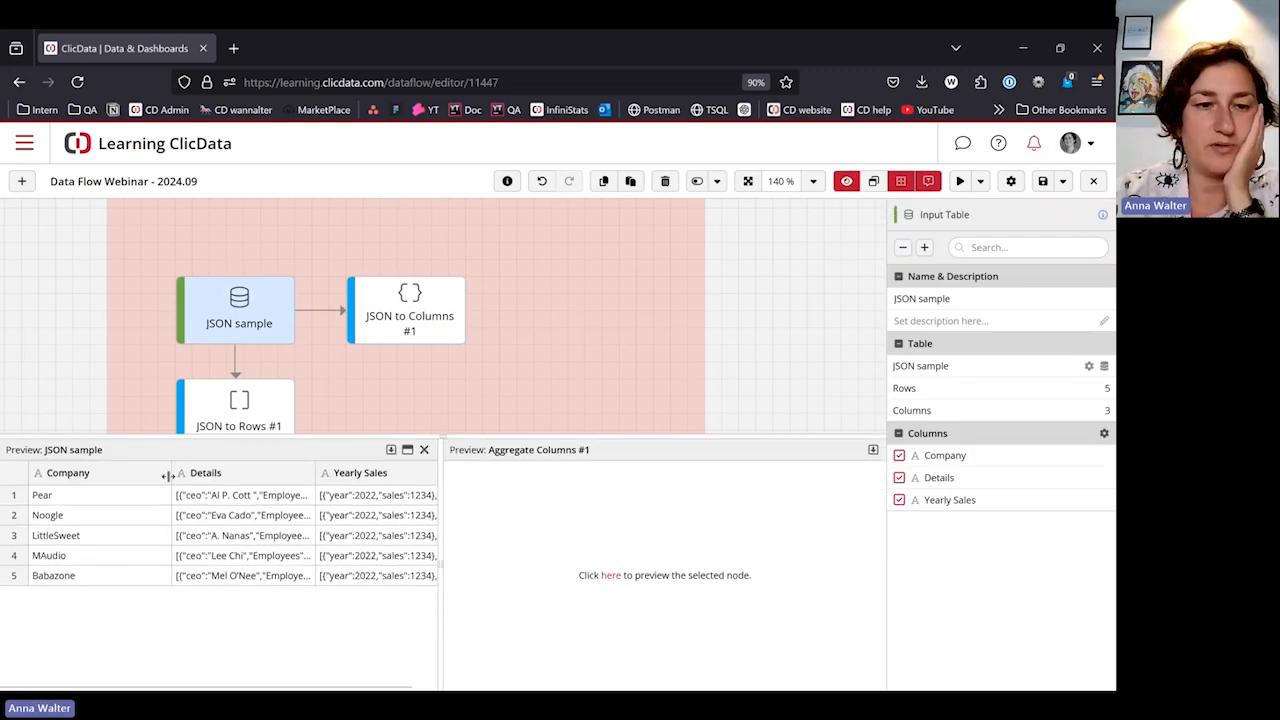
left_click_drag(168, 476, 127, 476)
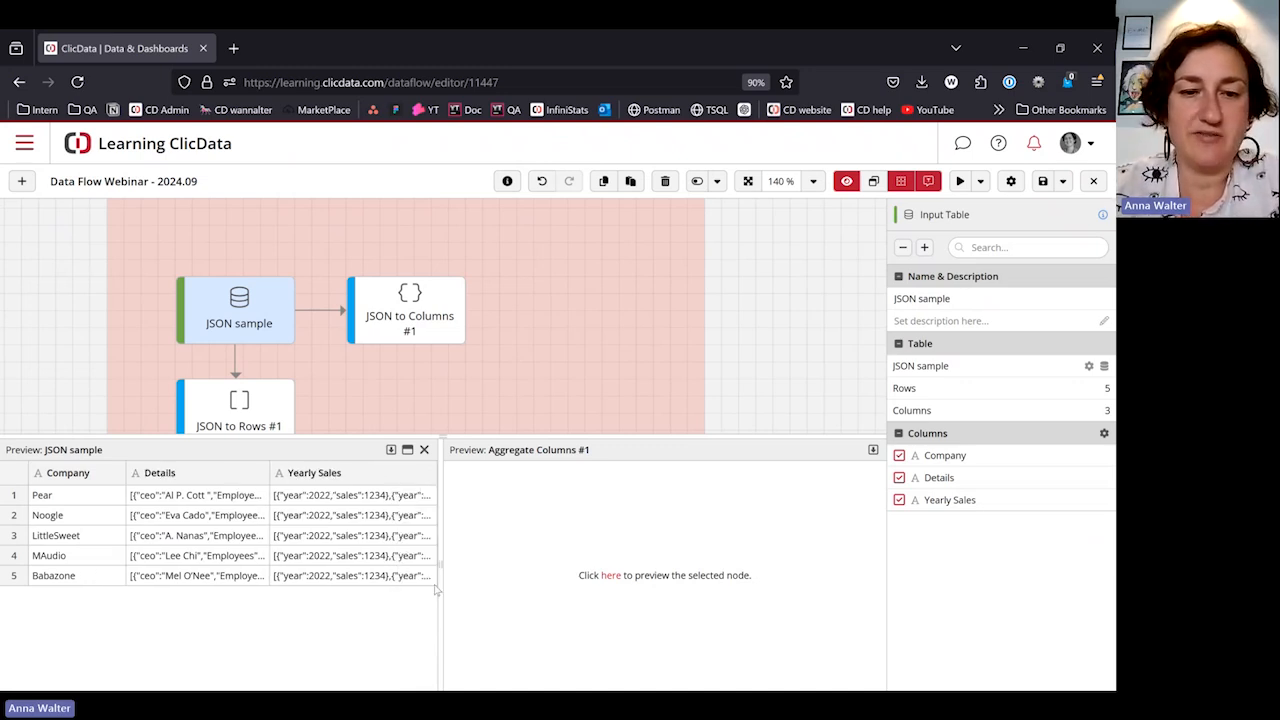
Step: Widen the JSON sample preview and its Details column to show the complete JSON text for each company
left_click_drag(442, 567, 548, 566)
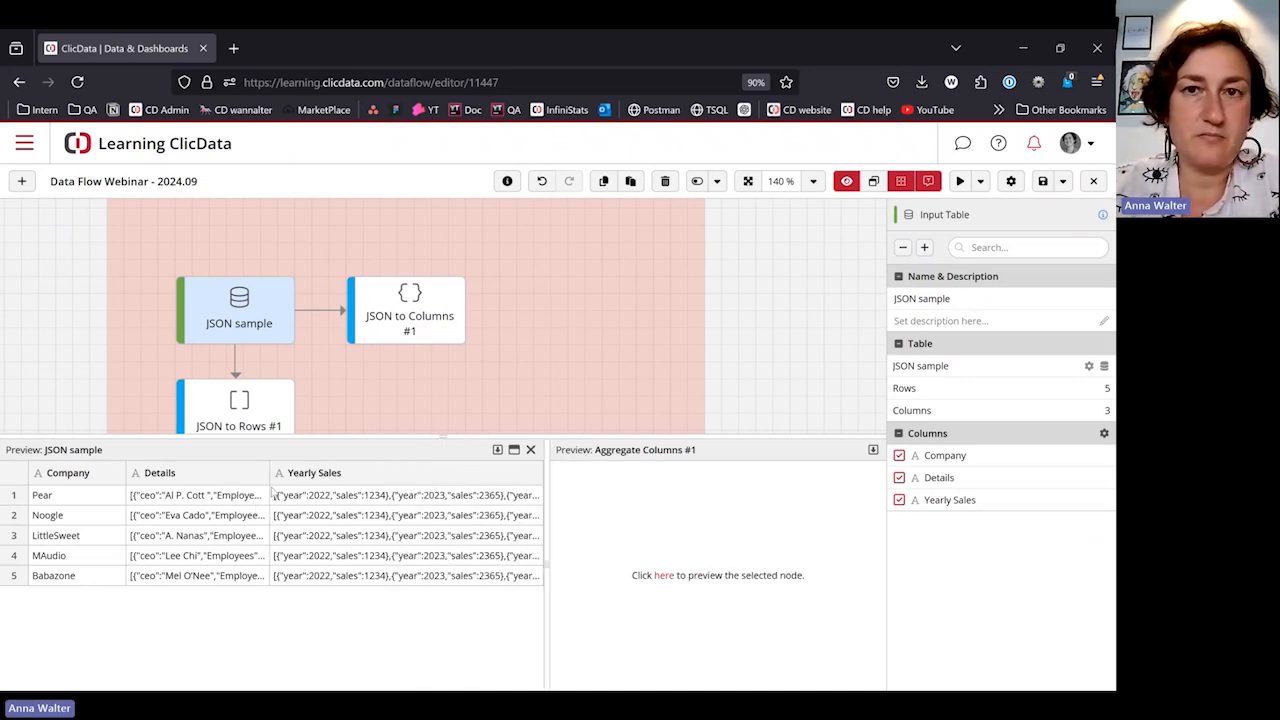
left_click_drag(274, 493, 347, 489)
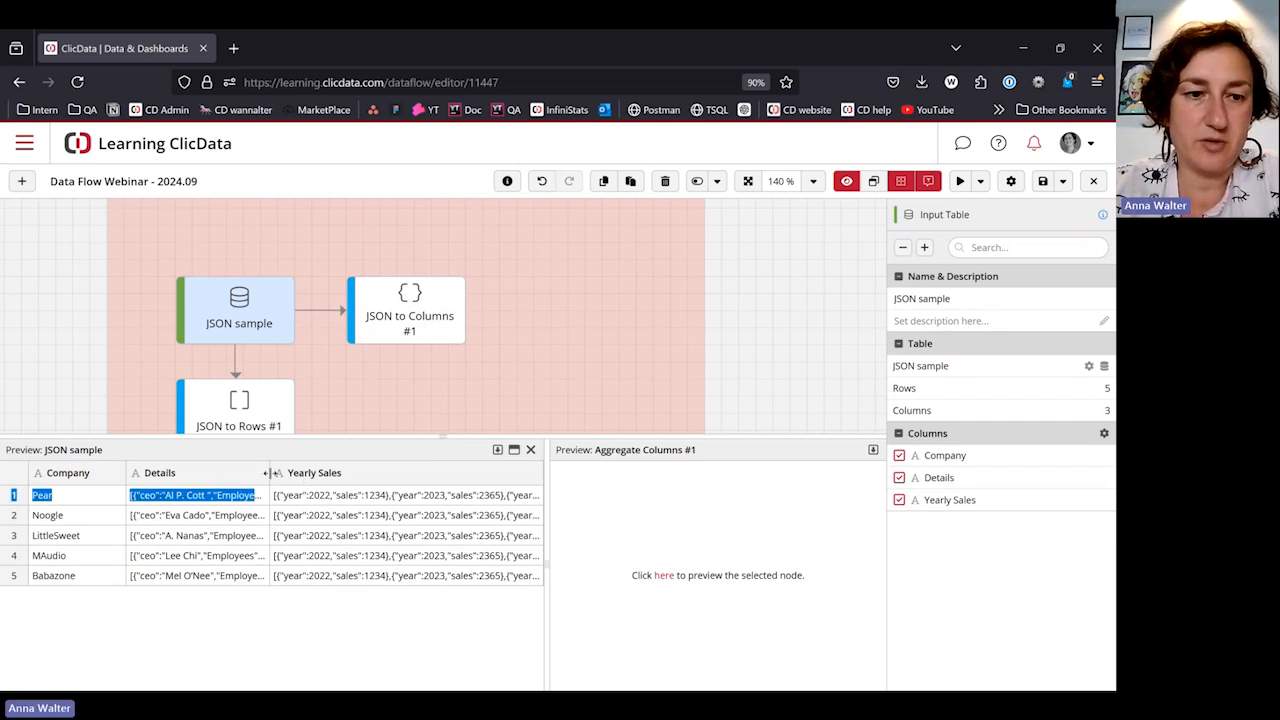
left_click_drag(270, 473, 328, 473)
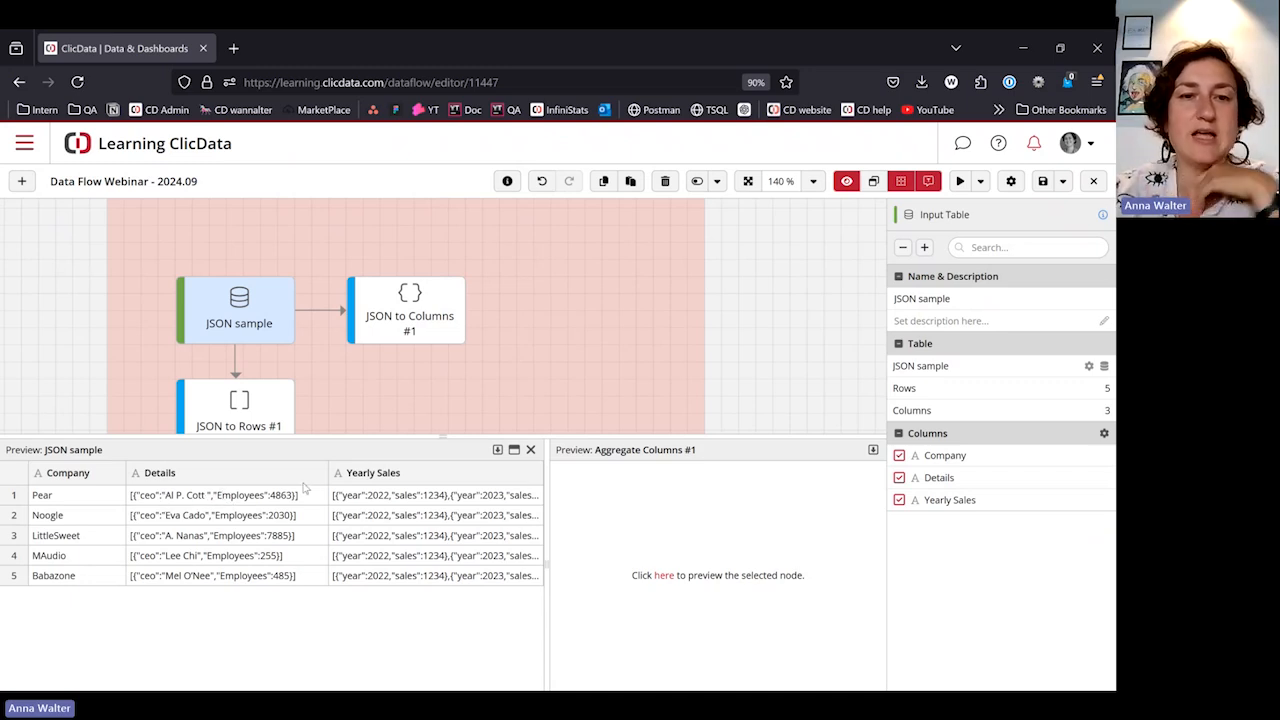
Step: Examine the CEO column settings and JSON node selection of JSON to Columns #1, and close them without changes
left_click(416, 306)
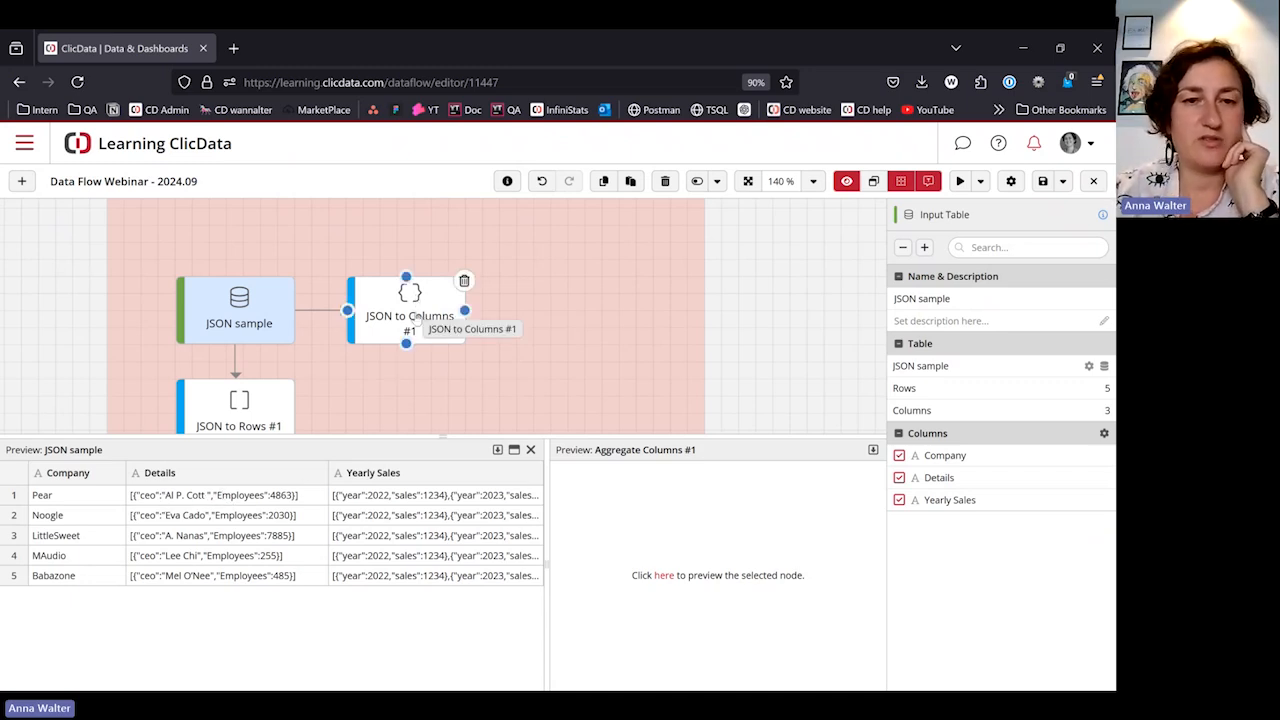
left_click(417, 316)
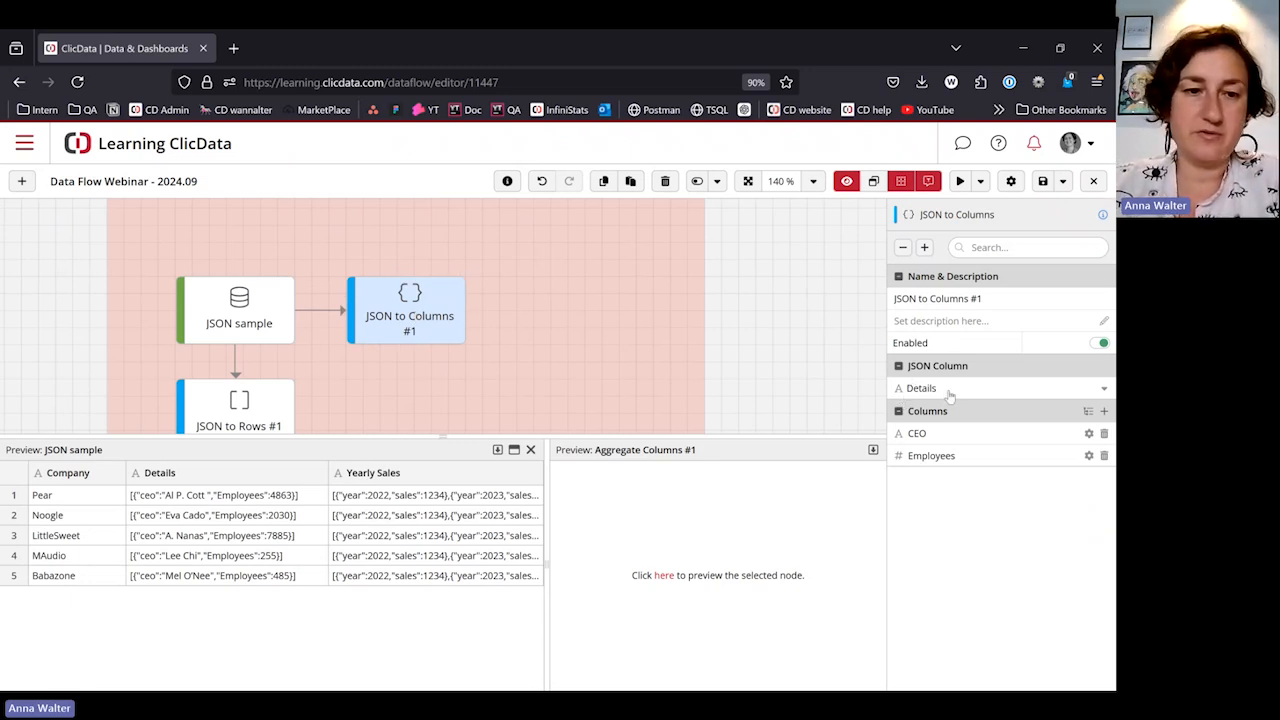
left_click_drag(126, 475, 108, 476)
left_click_drag(310, 475, 287, 475)
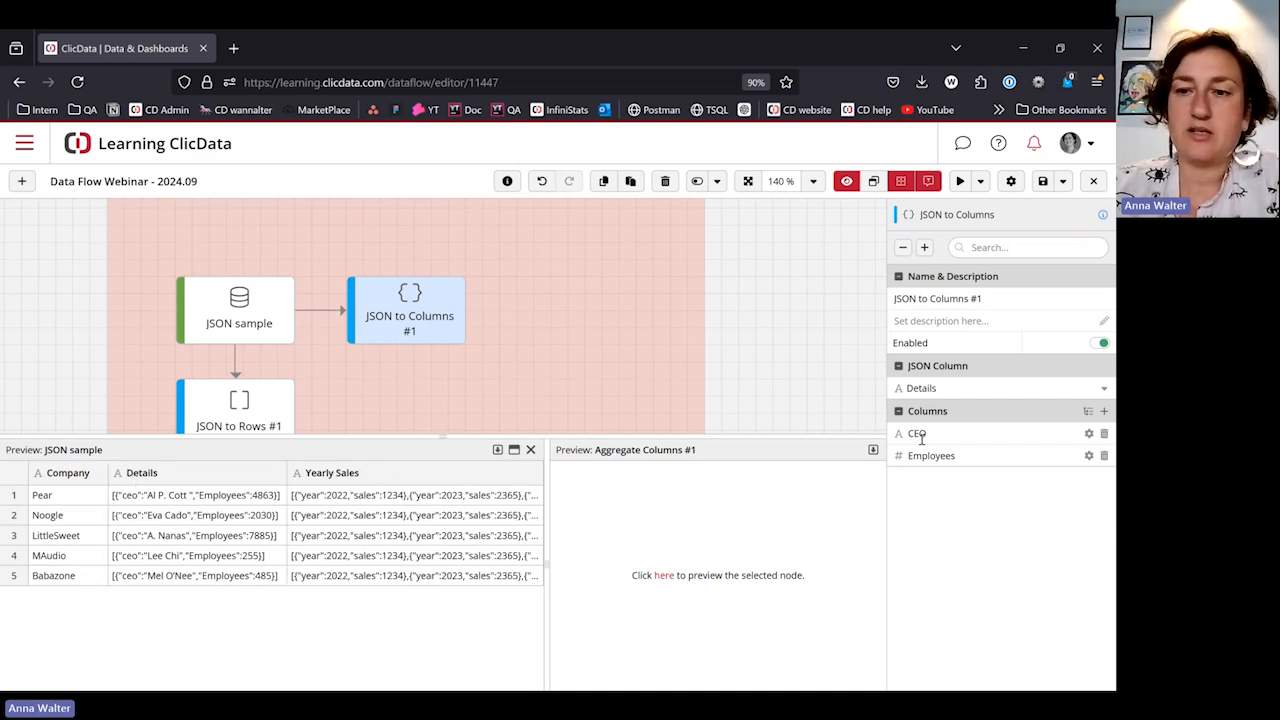
left_click(1090, 434)
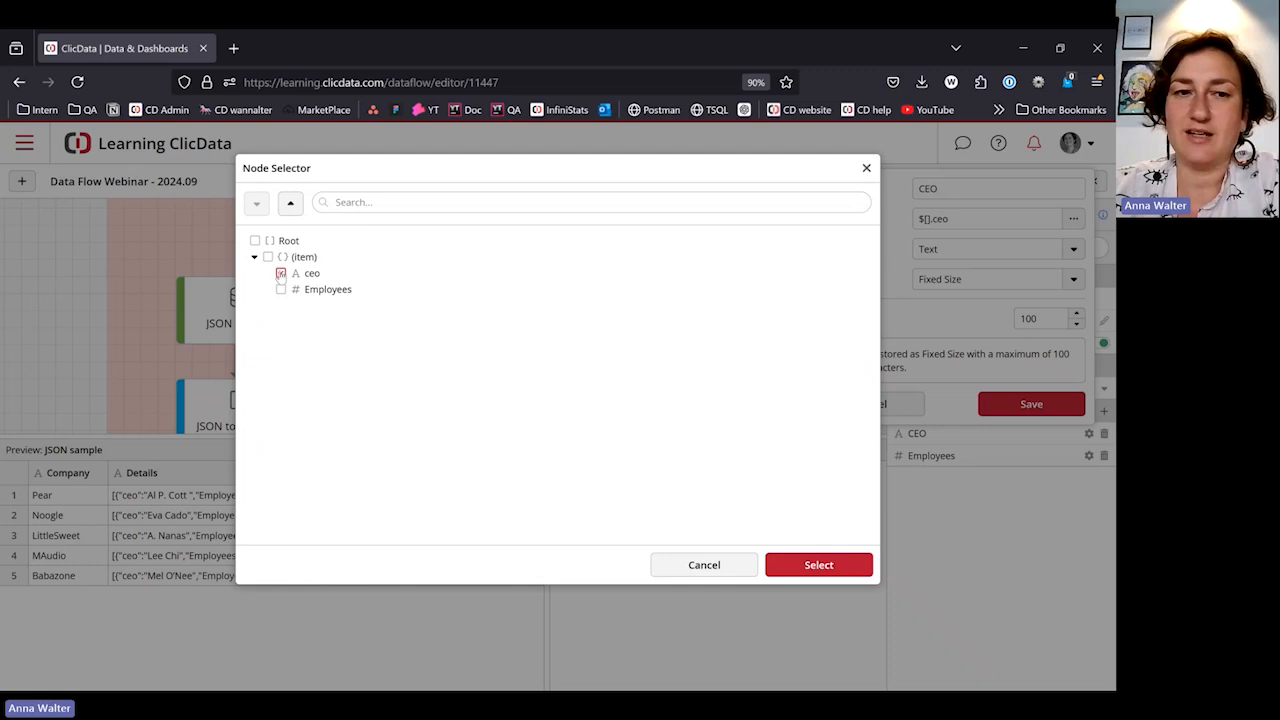
left_click(674, 560)
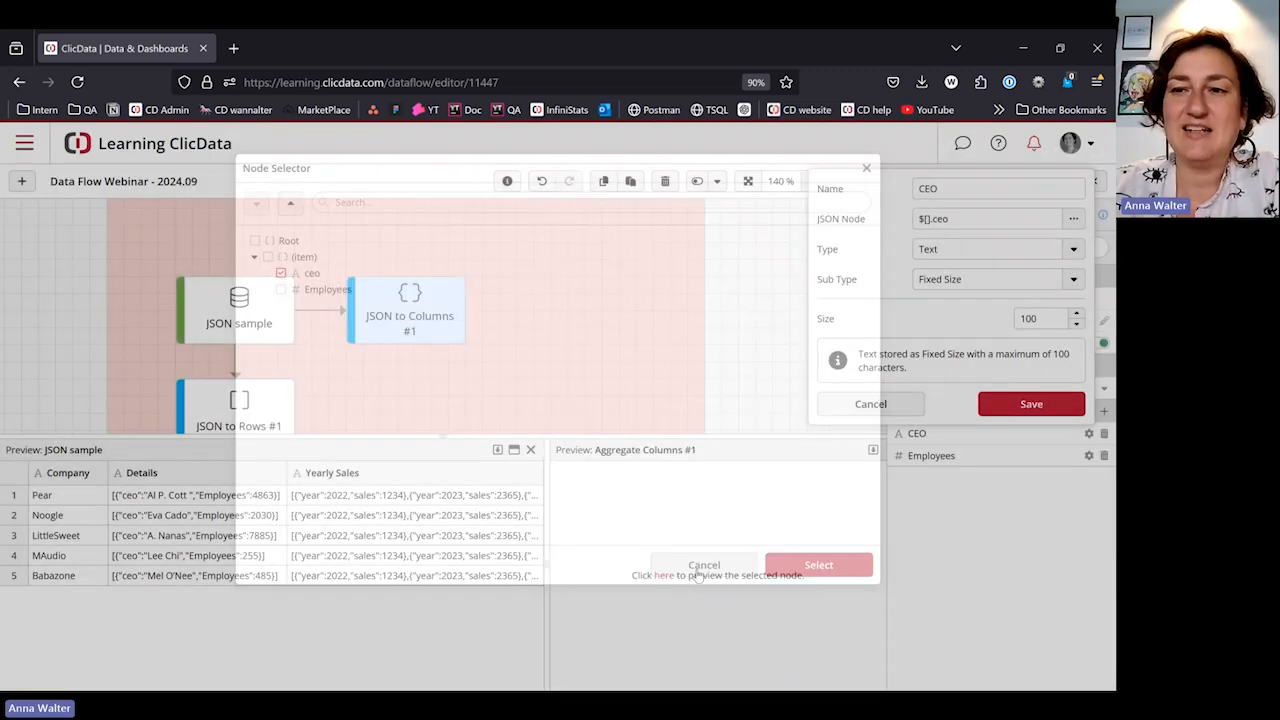
left_click(870, 404)
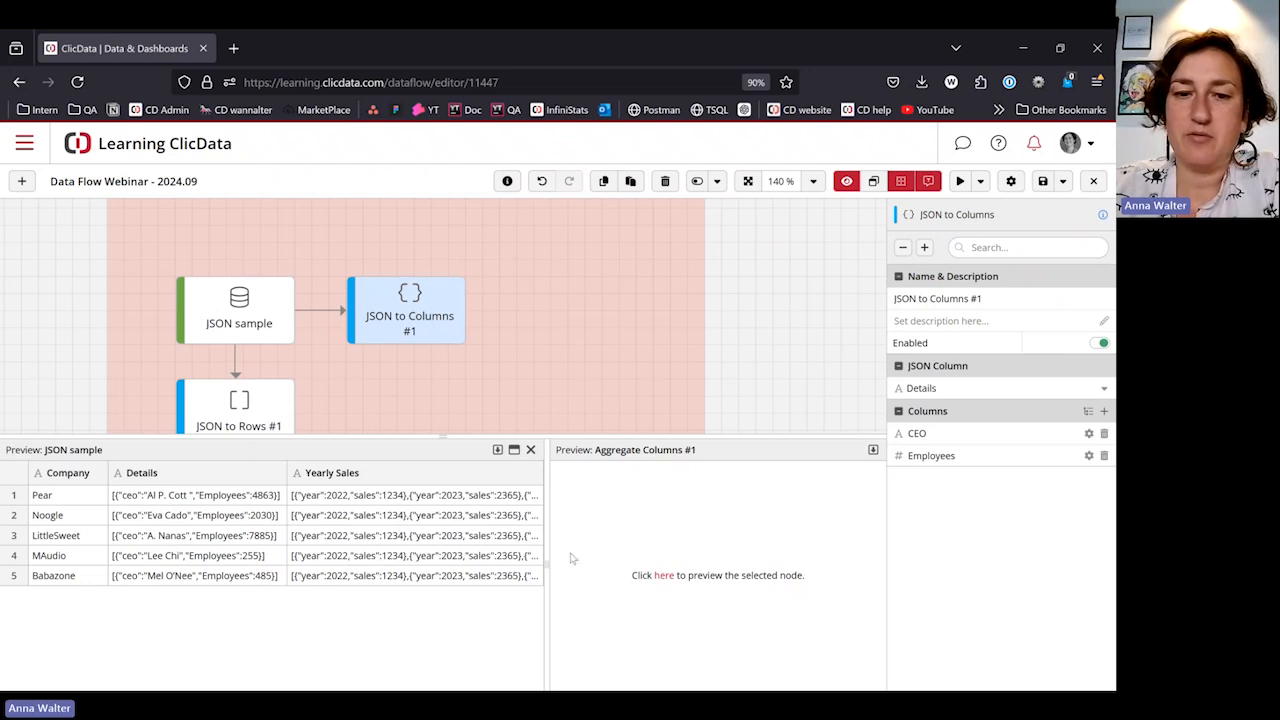
Step: Load the JSON to Columns #1 output into a widened second preview and narrow its Yearly Sales and Company columns
left_click_drag(543, 563, 296, 560)
left_click(540, 575)
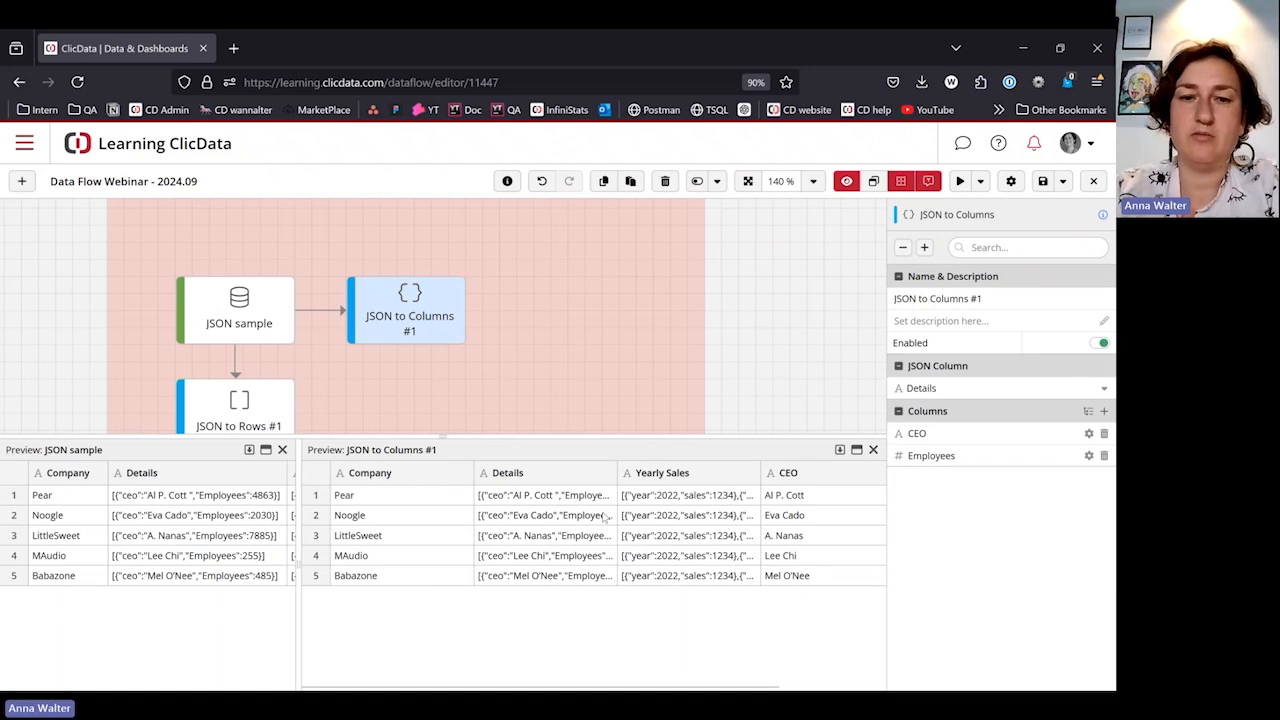
left_click_drag(759, 473, 640, 473)
left_click_drag(476, 473, 418, 473)
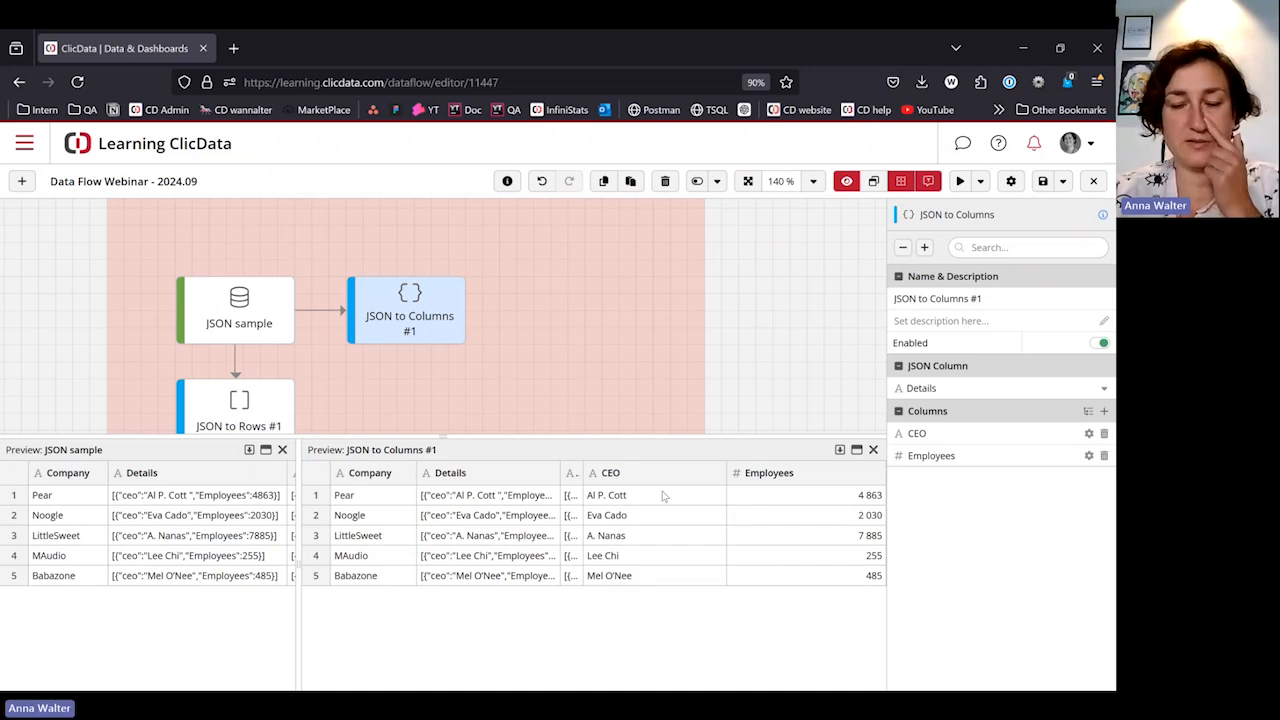
Step: Widen the JSON sample preview and shrink its Details column to examine the full Yearly Sales arrays
scroll(598, 370, "down", 1)
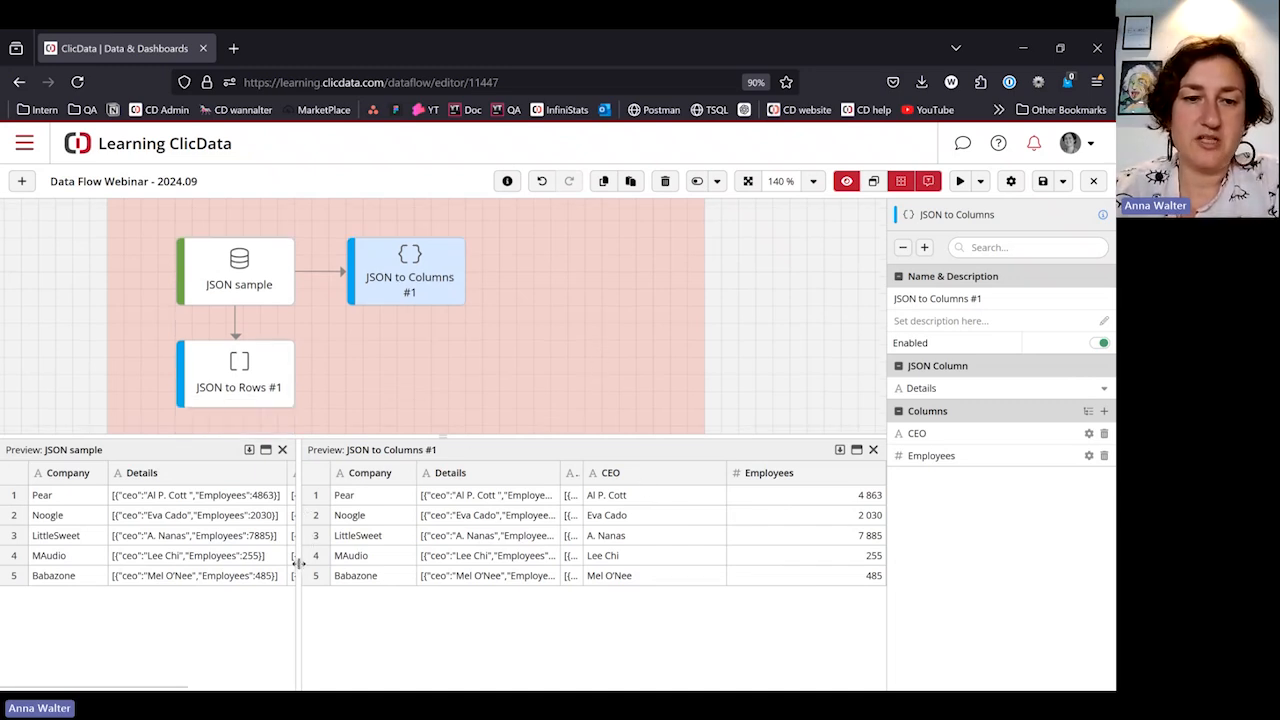
left_click_drag(297, 563, 664, 558)
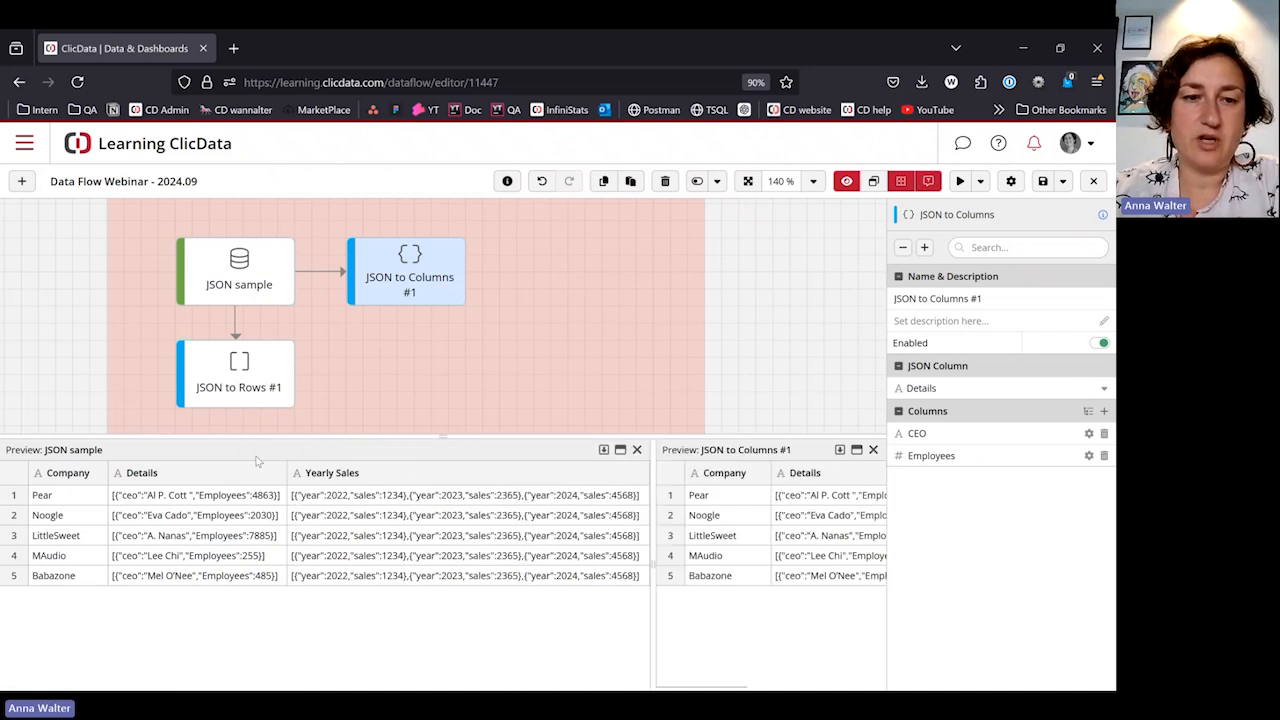
left_click_drag(287, 473, 125, 475)
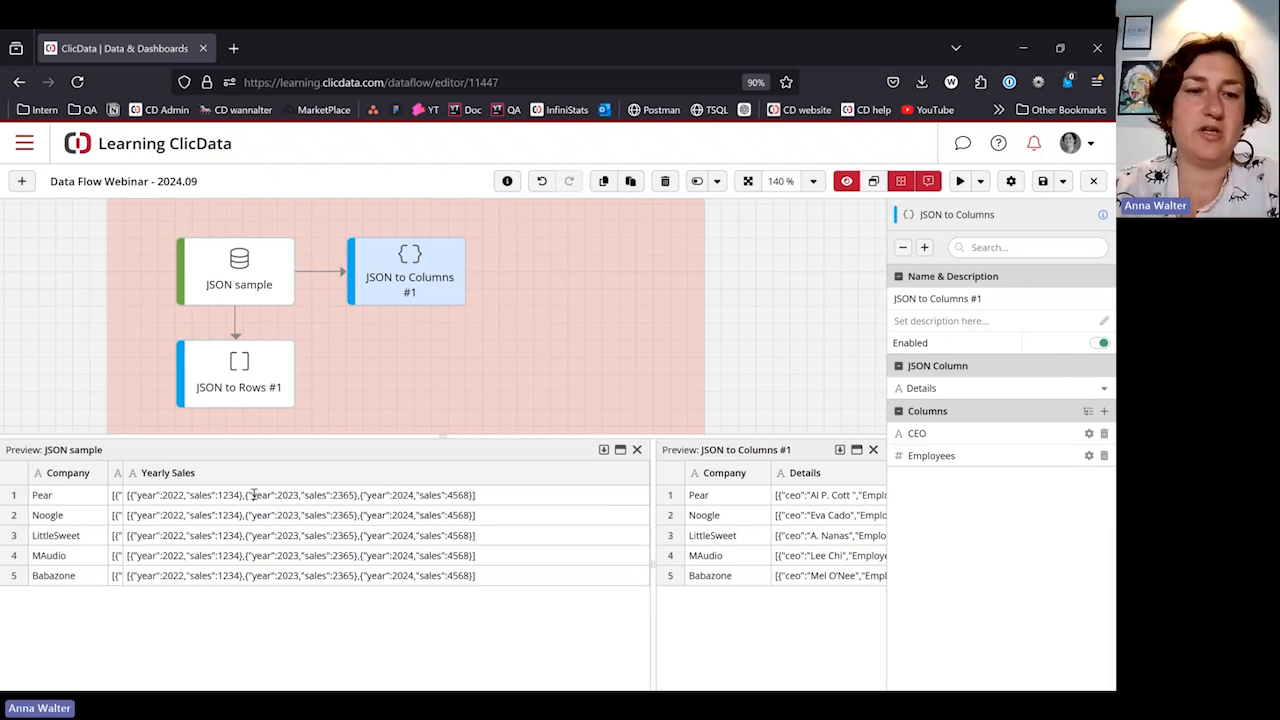
Step: Load the JSON to Rows #1 output into the second preview and resize both previews to compare it with JSON sample
left_click_drag(652, 561, 423, 545)
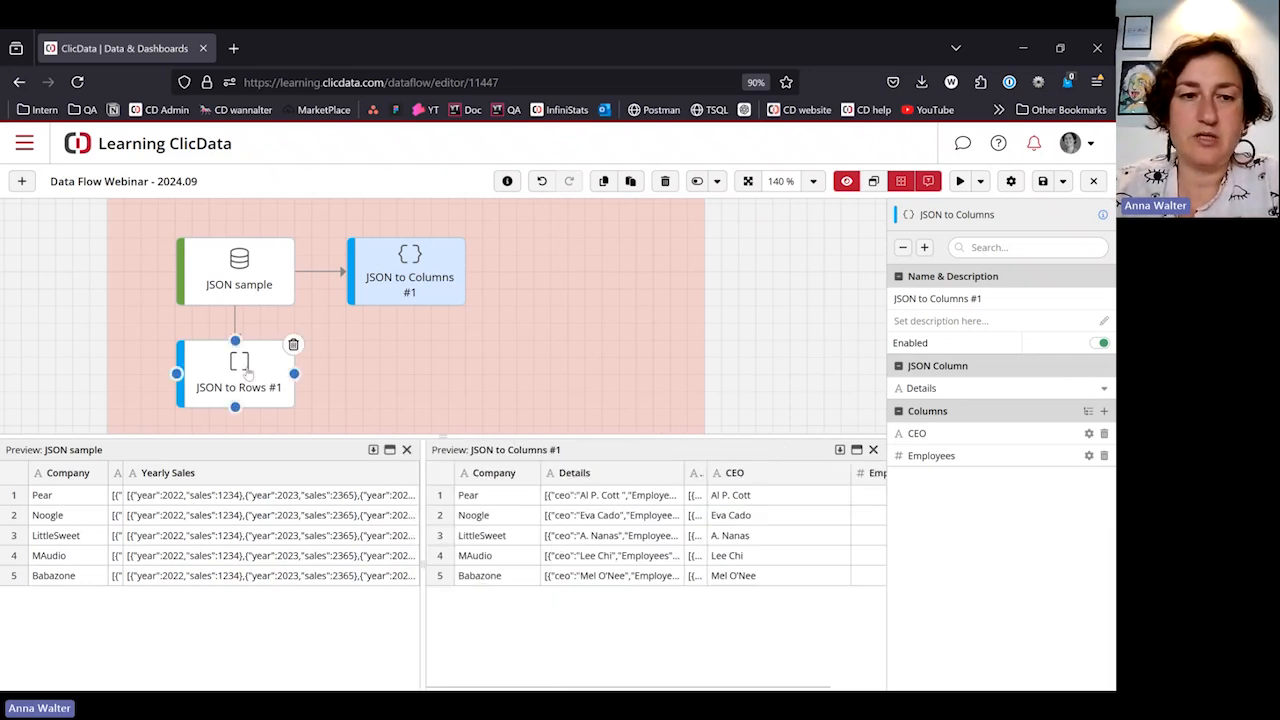
left_click(260, 372)
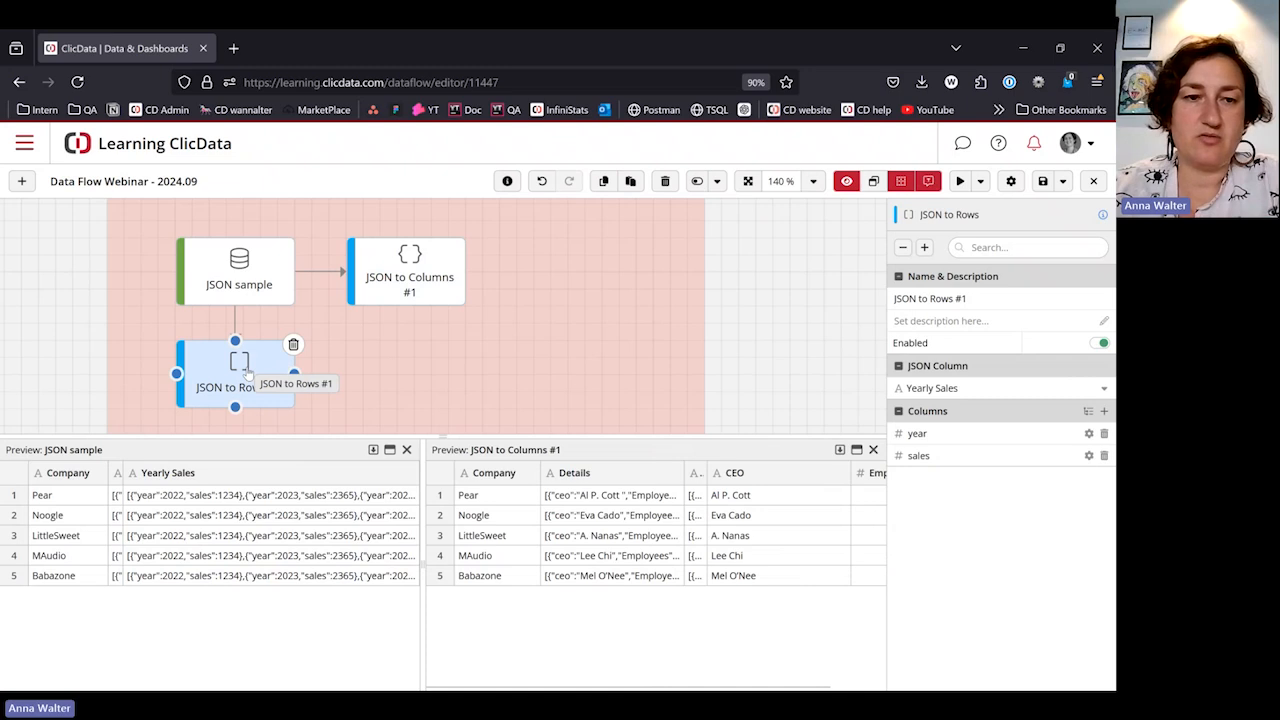
left_click(840, 449)
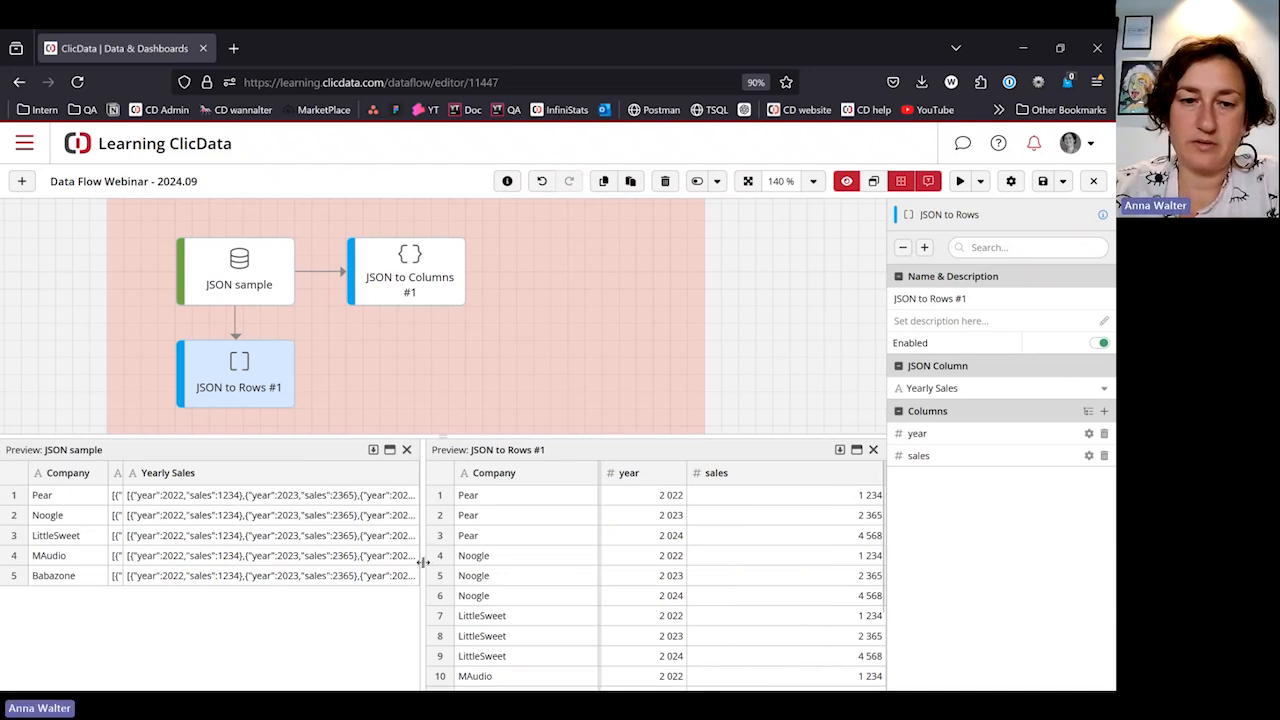
left_click_drag(422, 562, 130, 562)
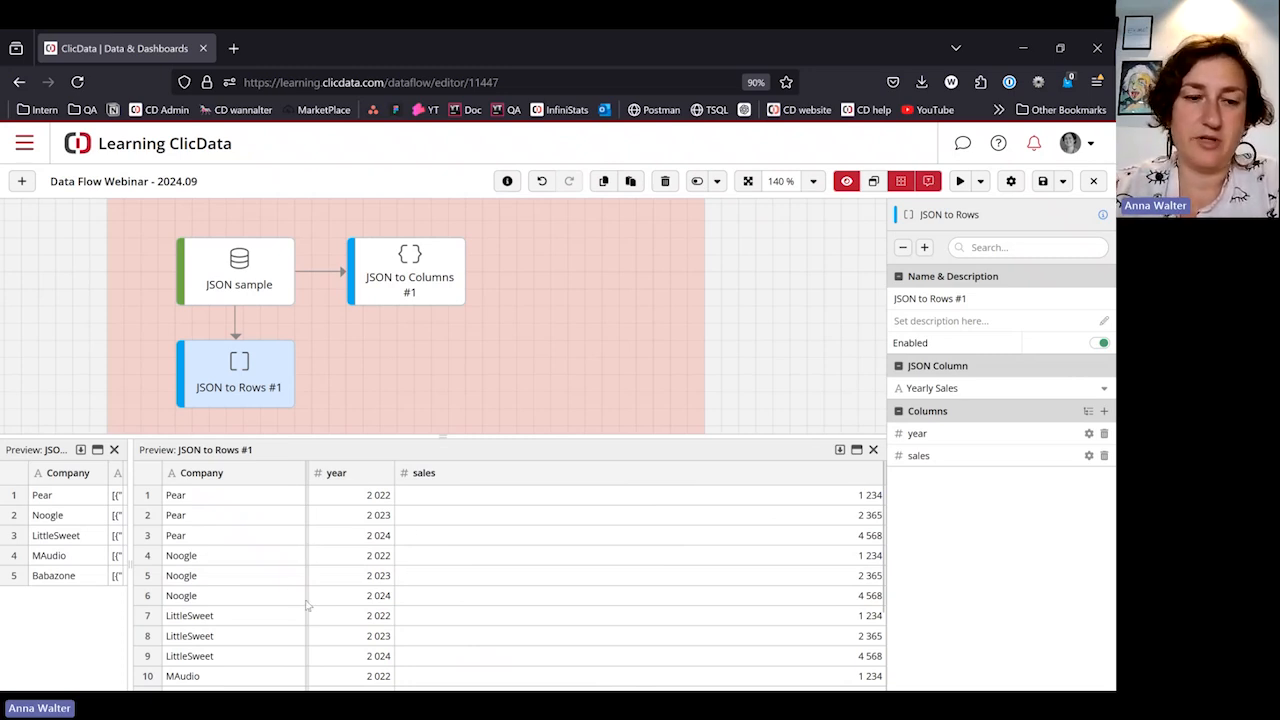
left_click_drag(131, 566, 365, 568)
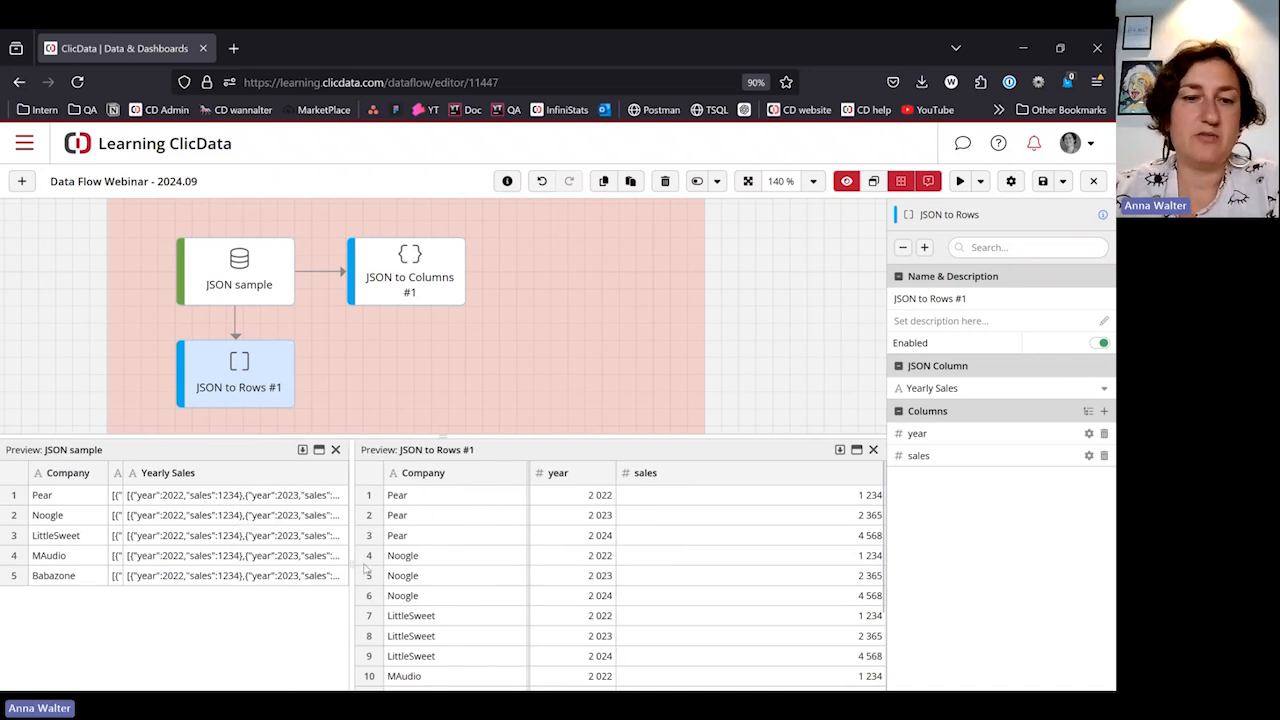
left_click_drag(352, 566, 437, 570)
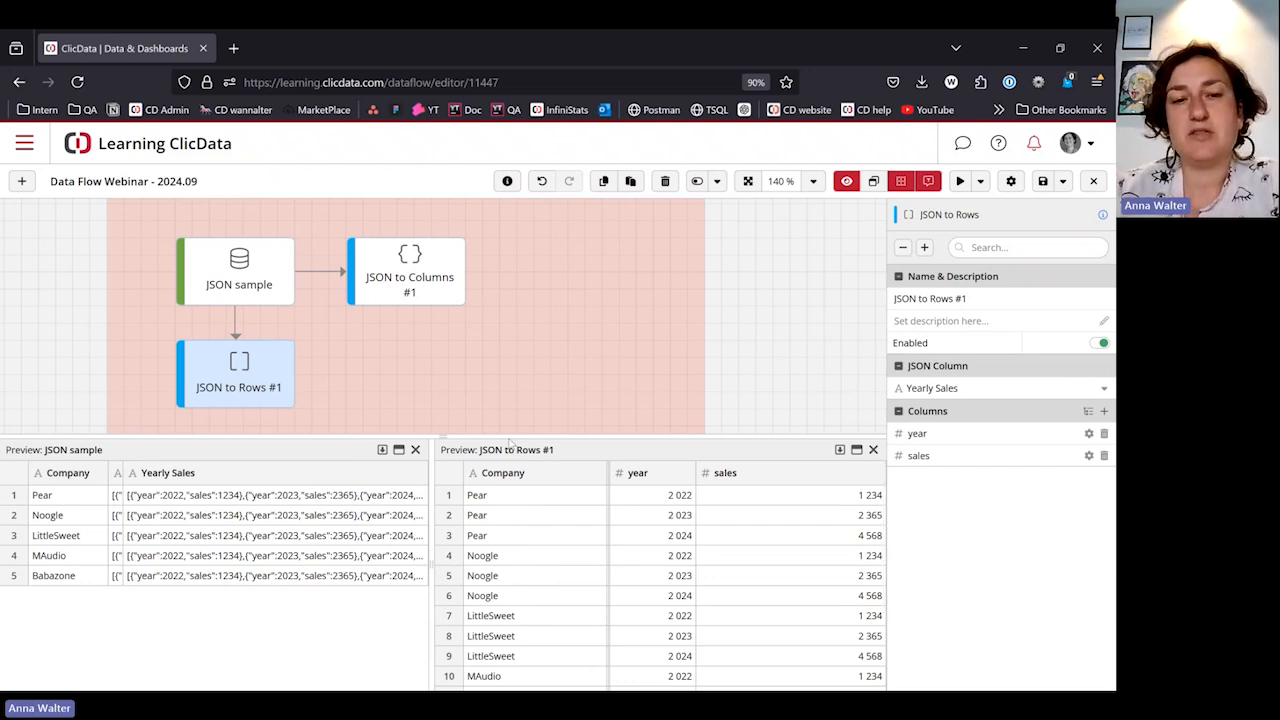
Step: Hide the previews and browse the available node types through Parsing & Splitting, closing the list without adding one
left_click(847, 182)
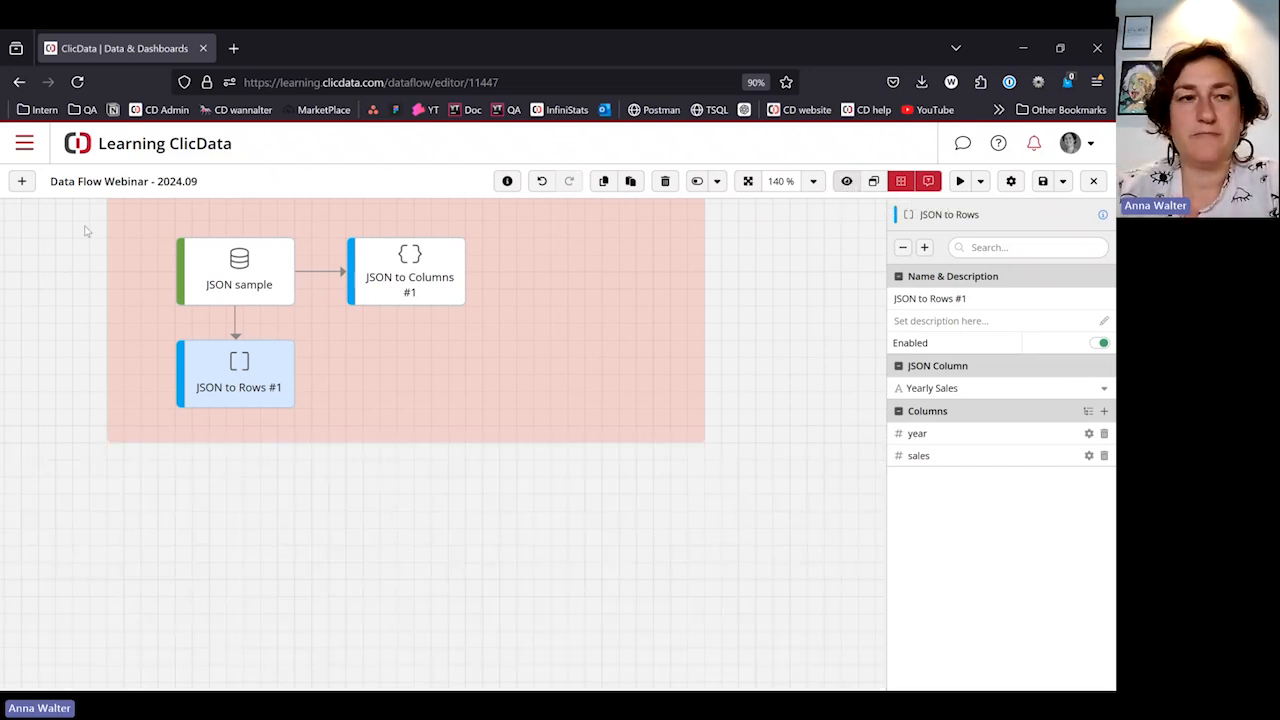
left_click(21, 181)
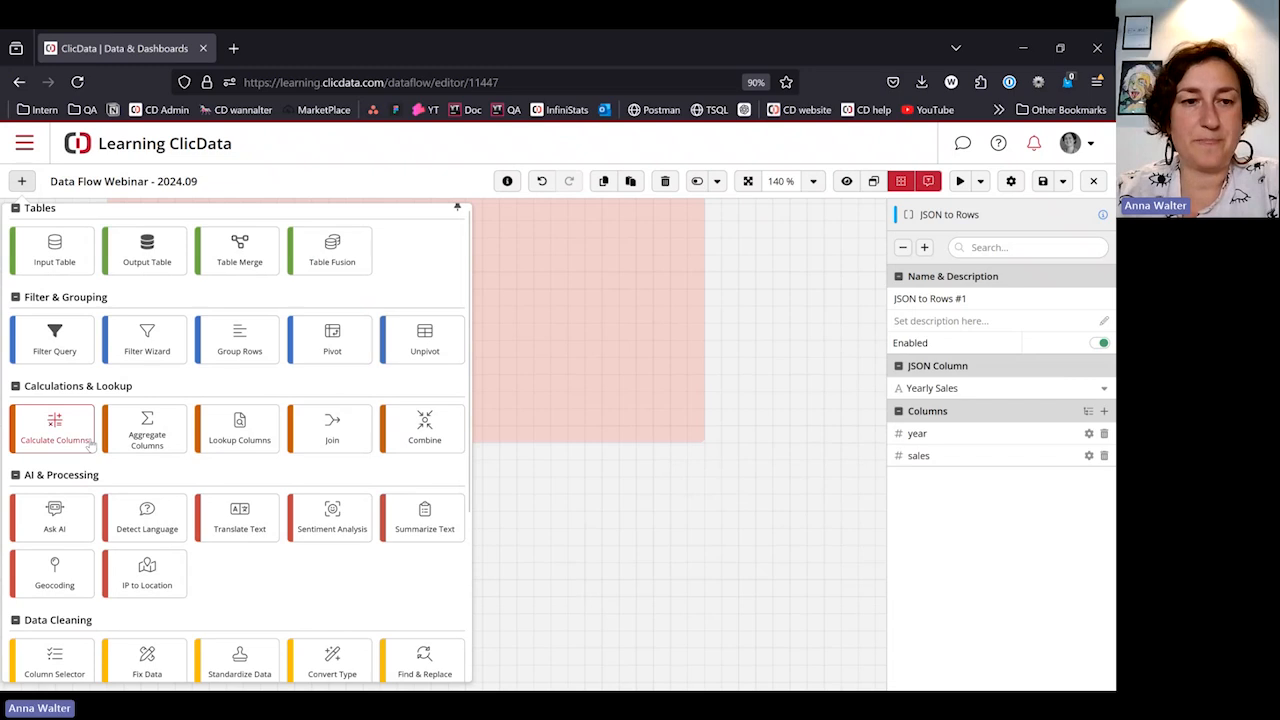
scroll(90, 447, "down", 3)
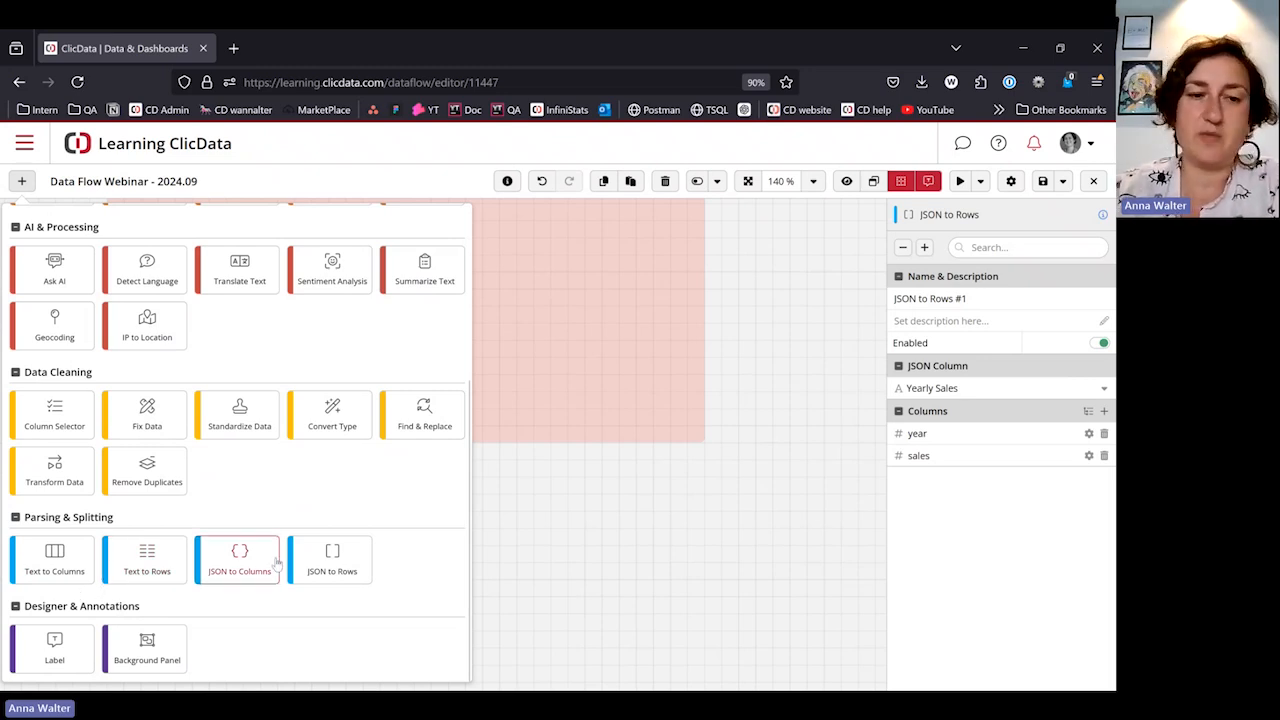
left_click(703, 520)
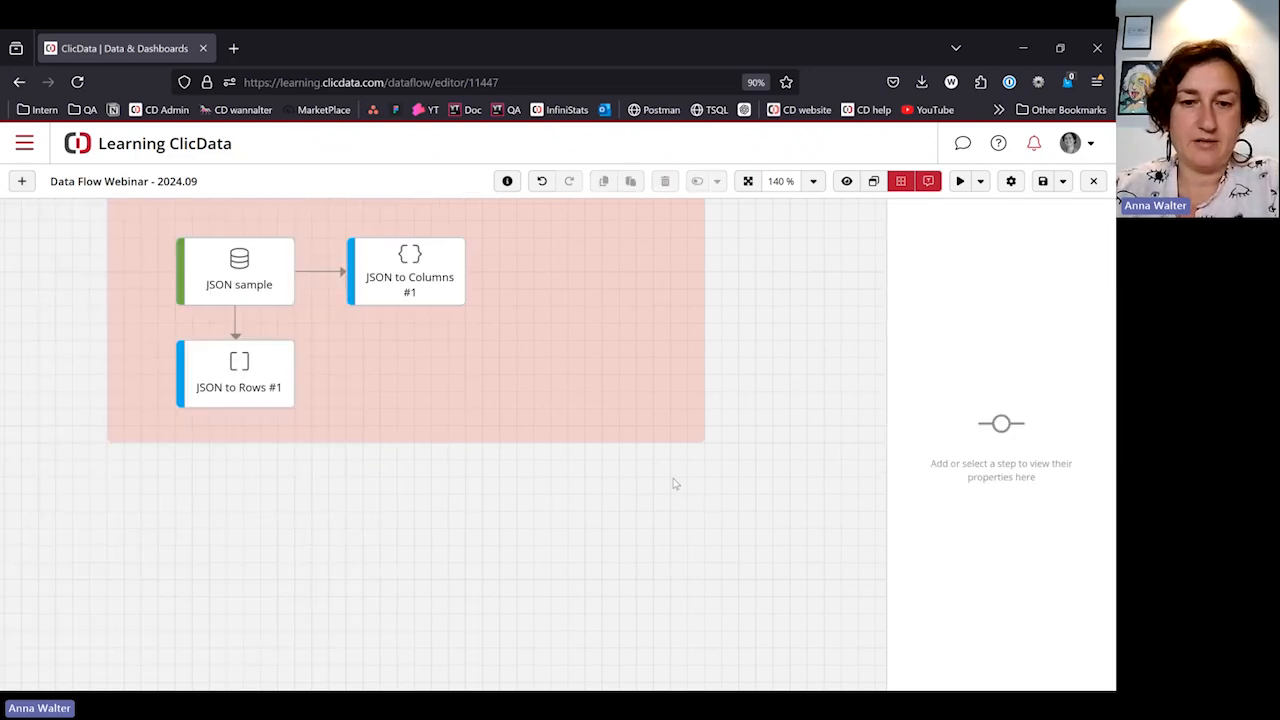
Step: Navigate to the AI nodes group using the mini map, and hide the mini map
scroll(680, 480, "down", 5)
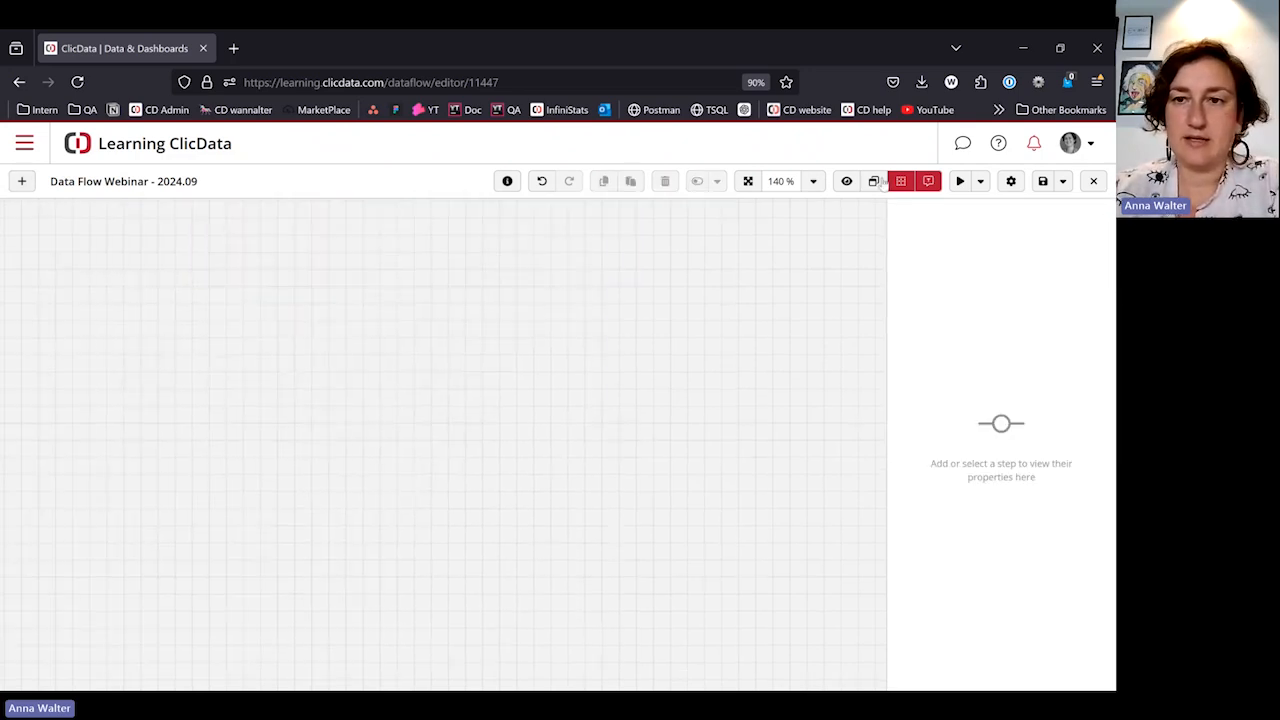
left_click(873, 181)
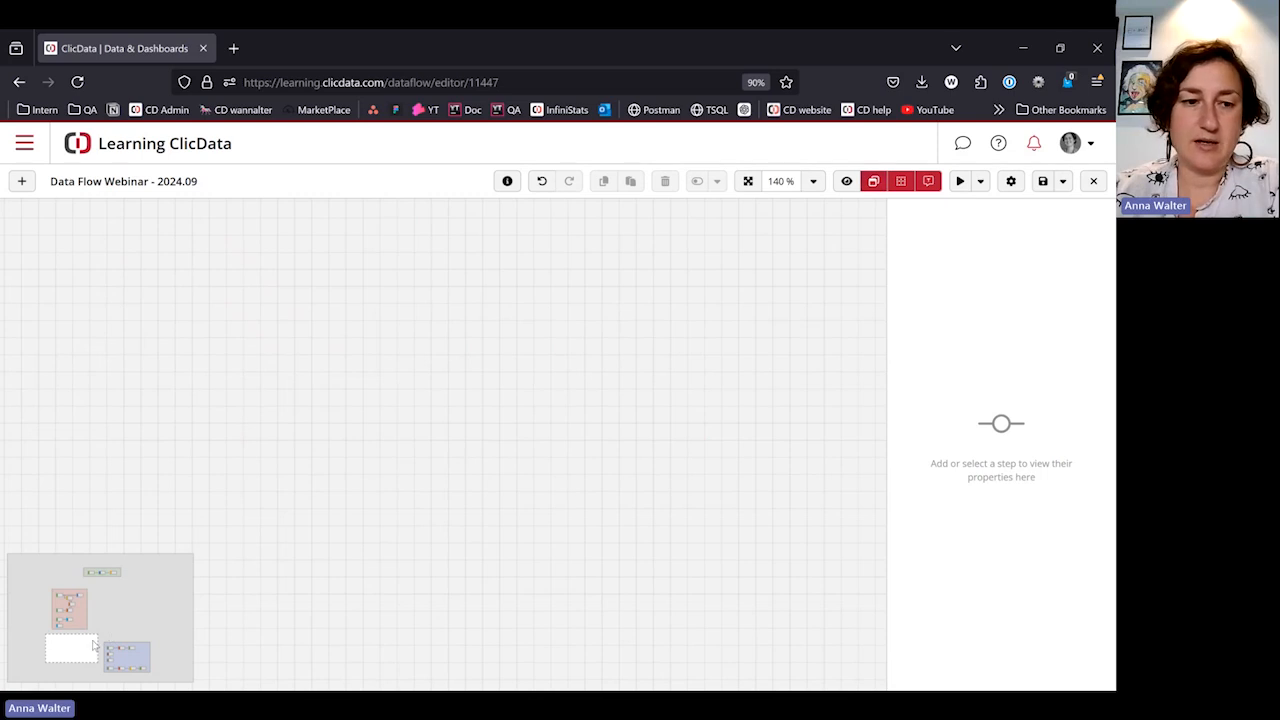
left_click(128, 650)
scroll(506, 521, "down", 2)
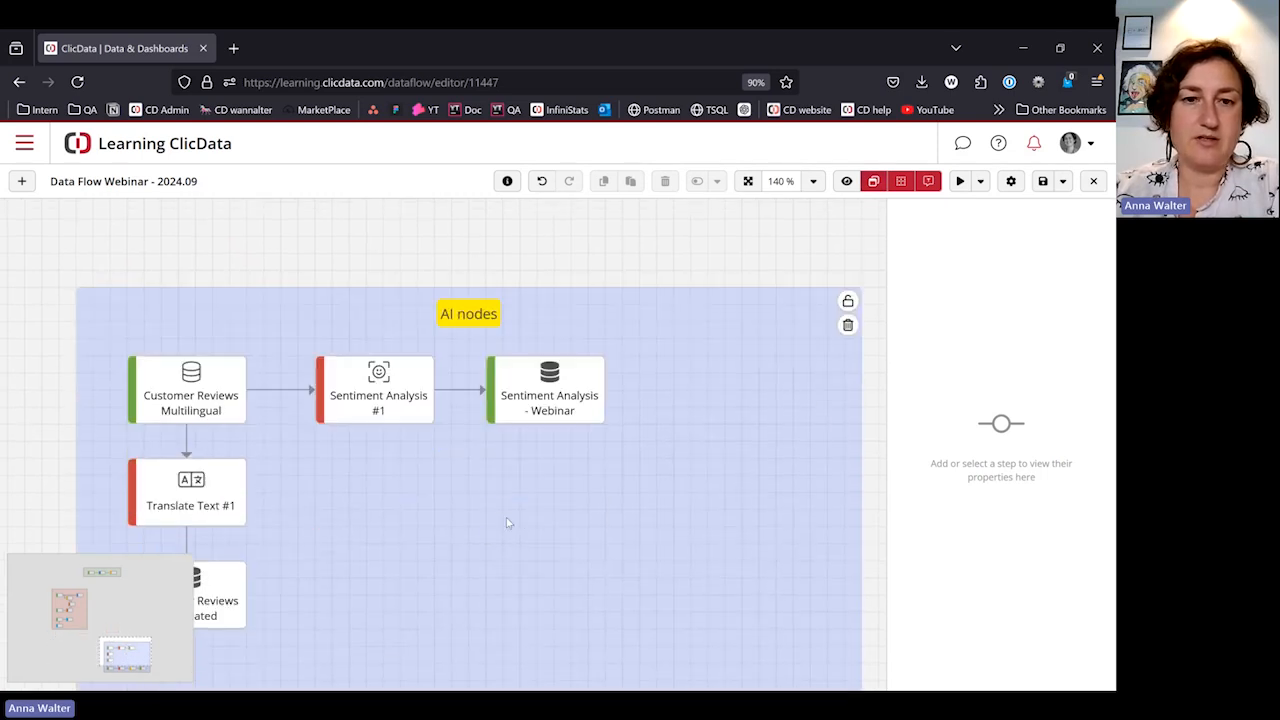
left_click(875, 184)
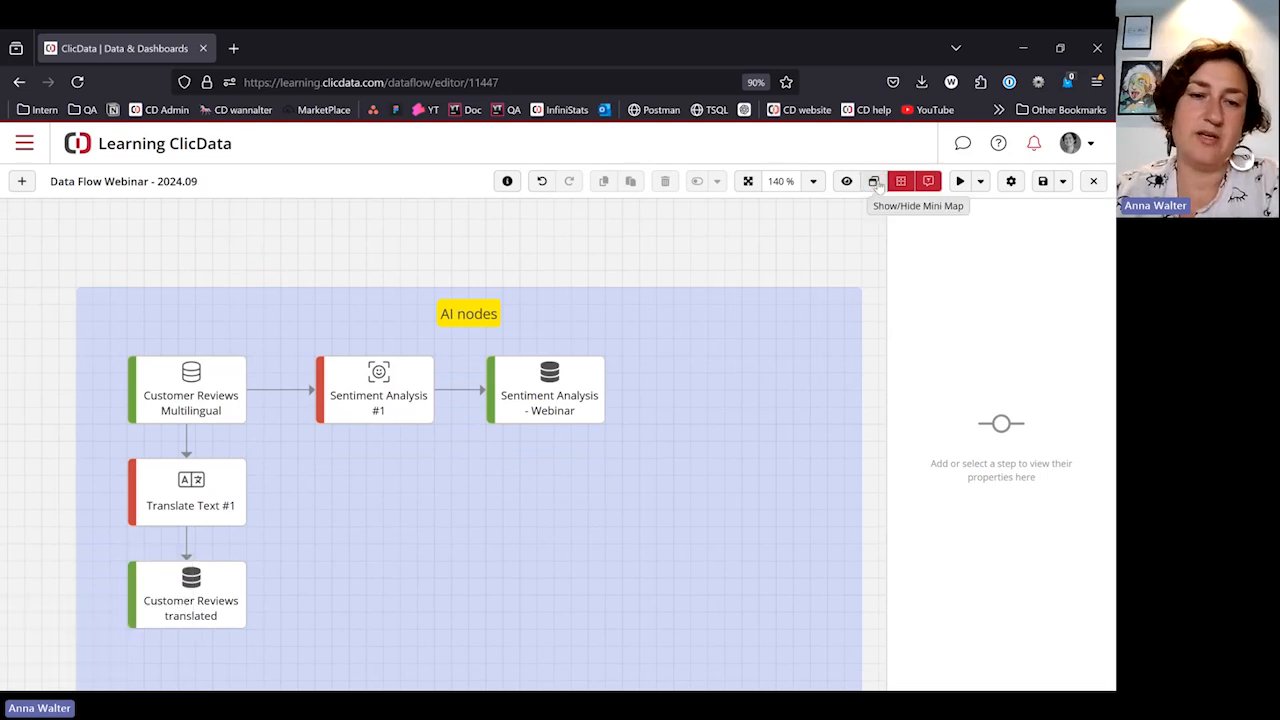
Step: Show the previews again and load the Customer Reviews Multilingual table into the first one
scroll(780, 450, "down", 1)
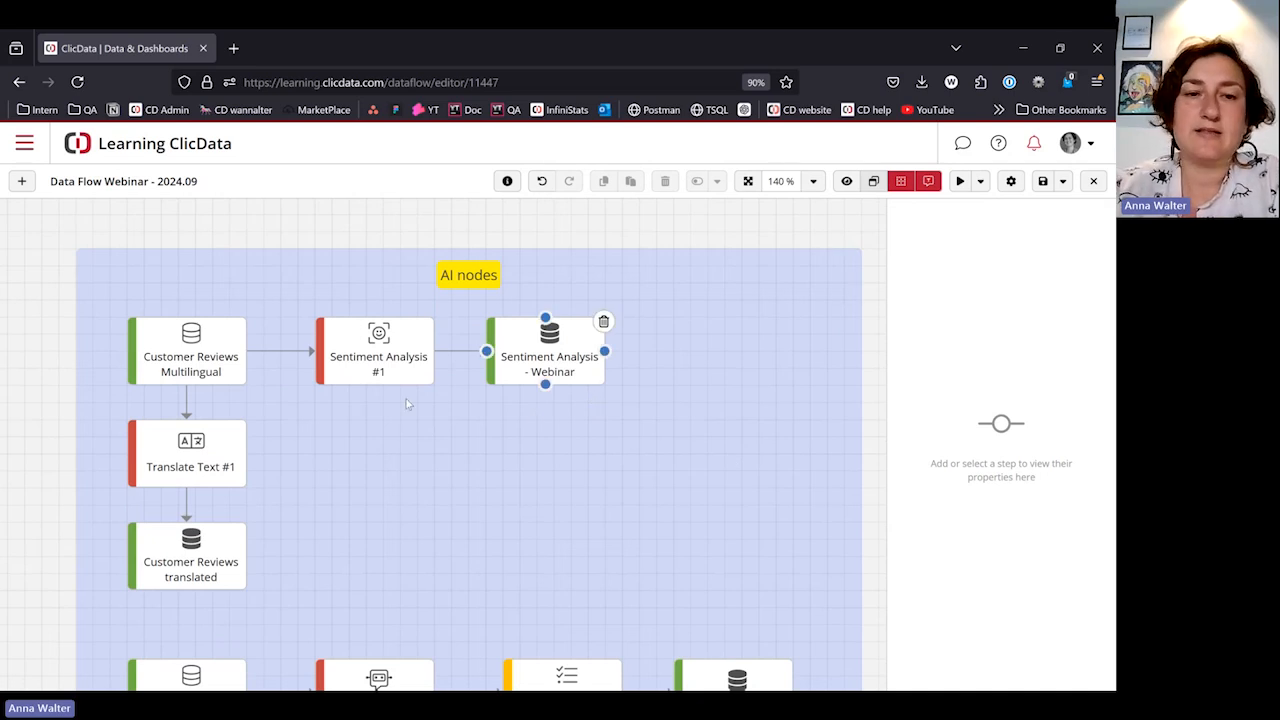
left_click(203, 343)
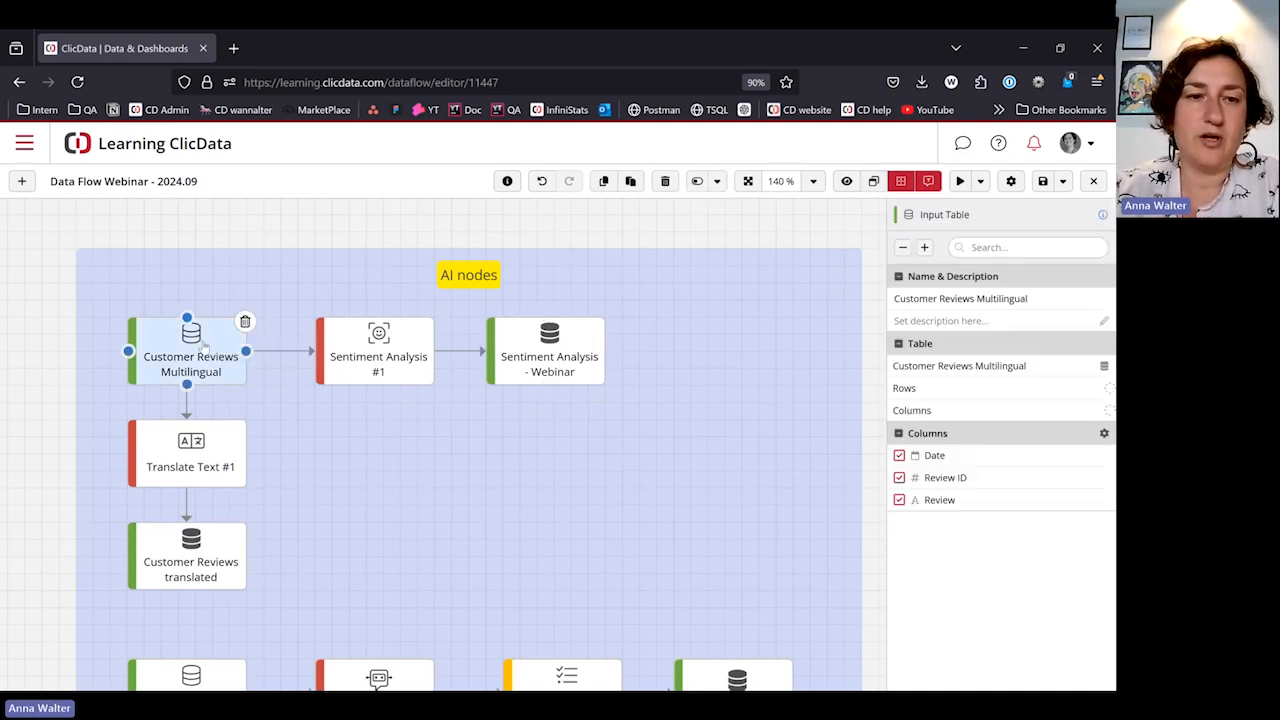
scroll(203, 343, "down", 1)
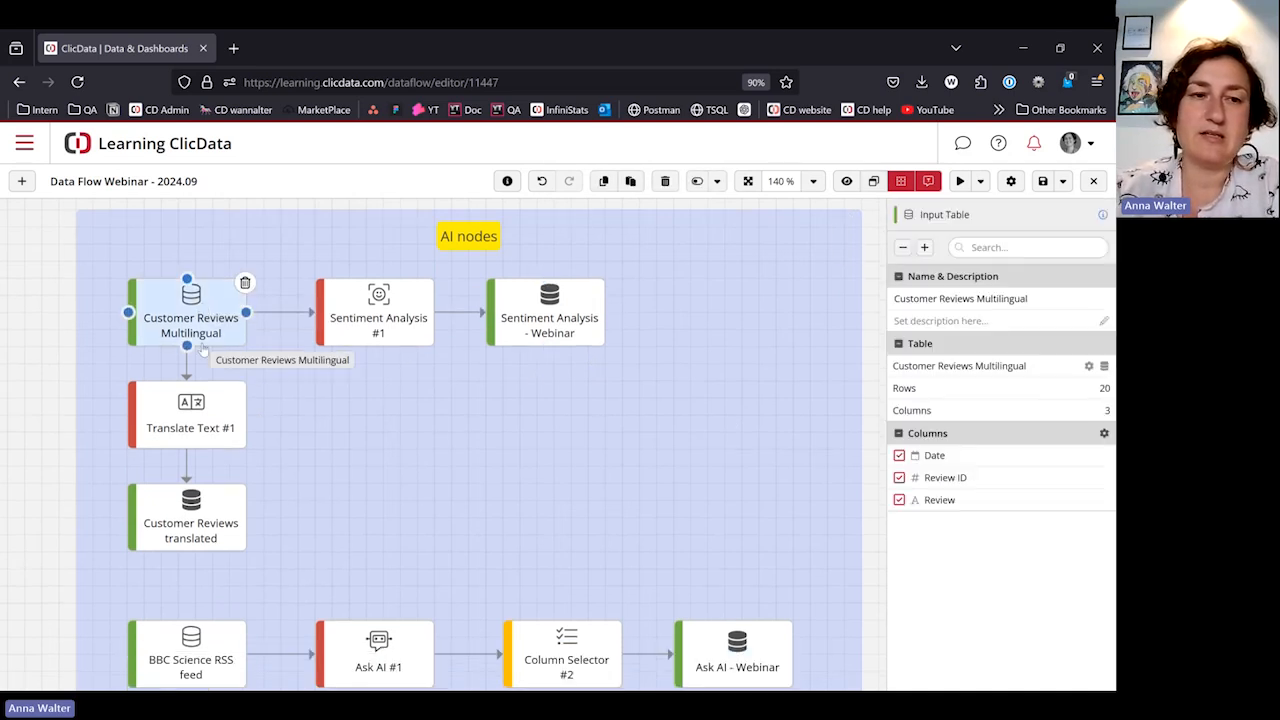
left_click(846, 181)
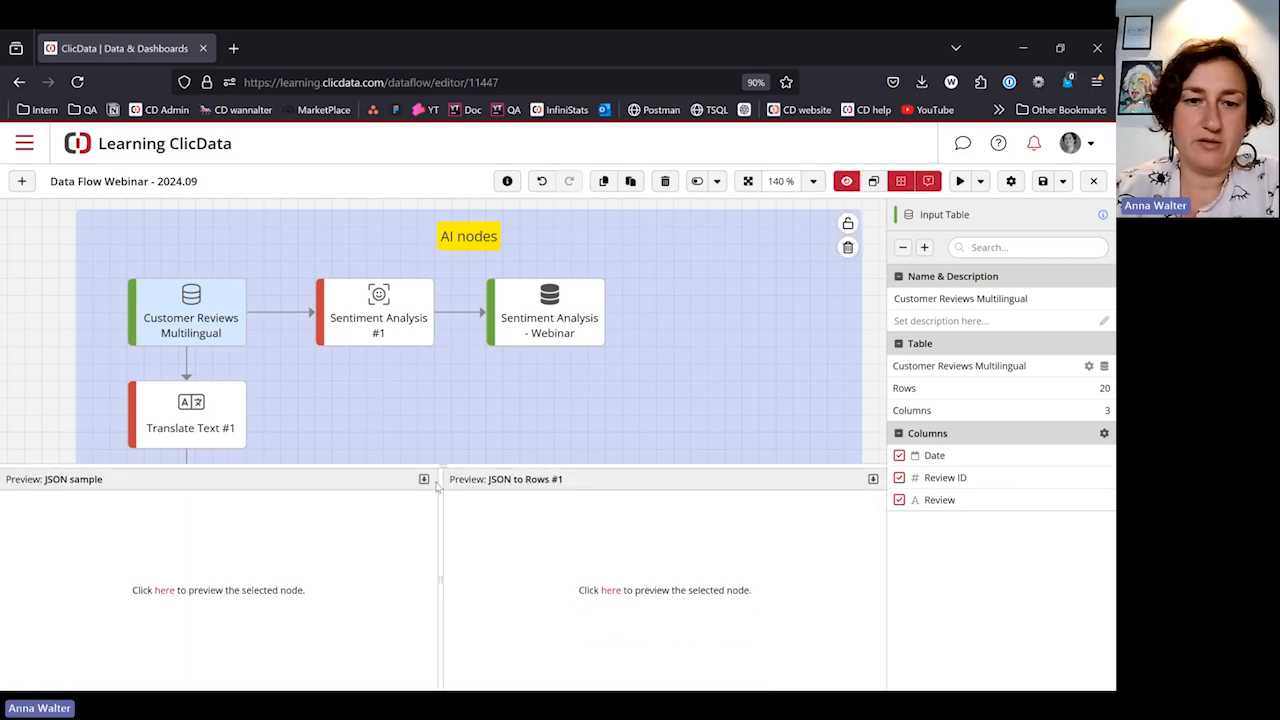
left_click(176, 590)
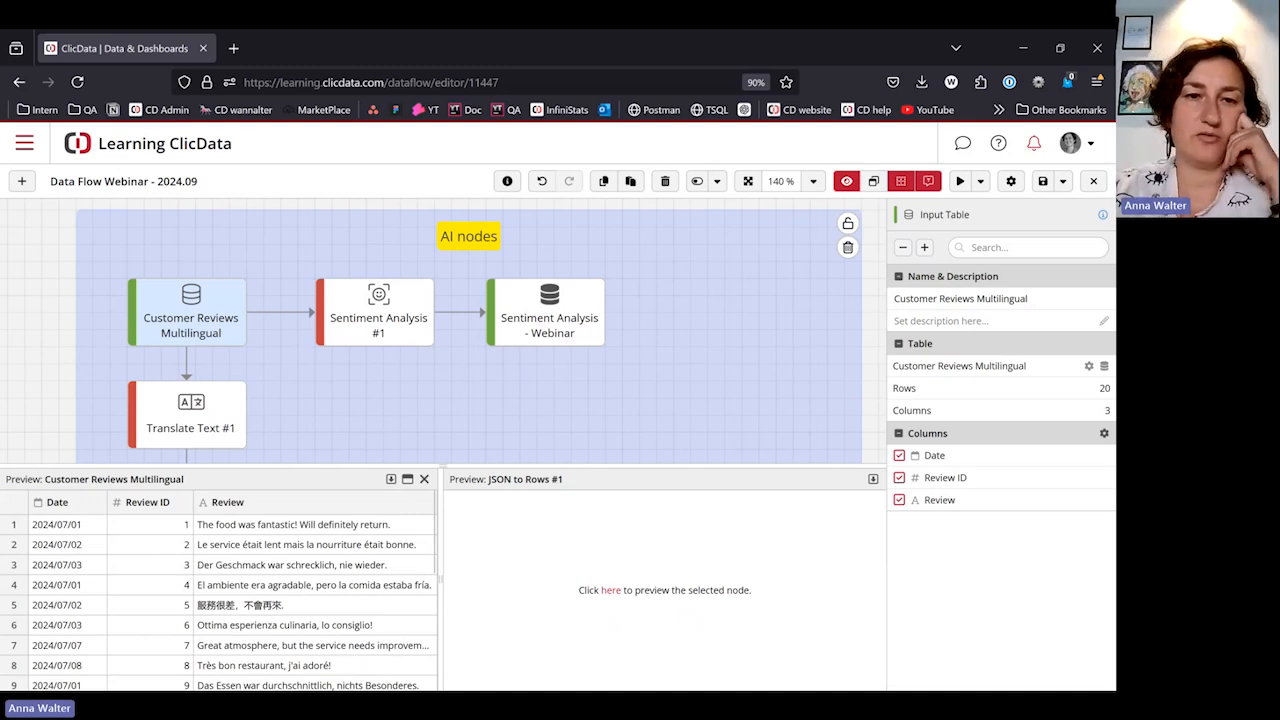
Step: Show the settings of the Sentiment Analysis #1 node and check which columns are available as its input text column
left_click(397, 313)
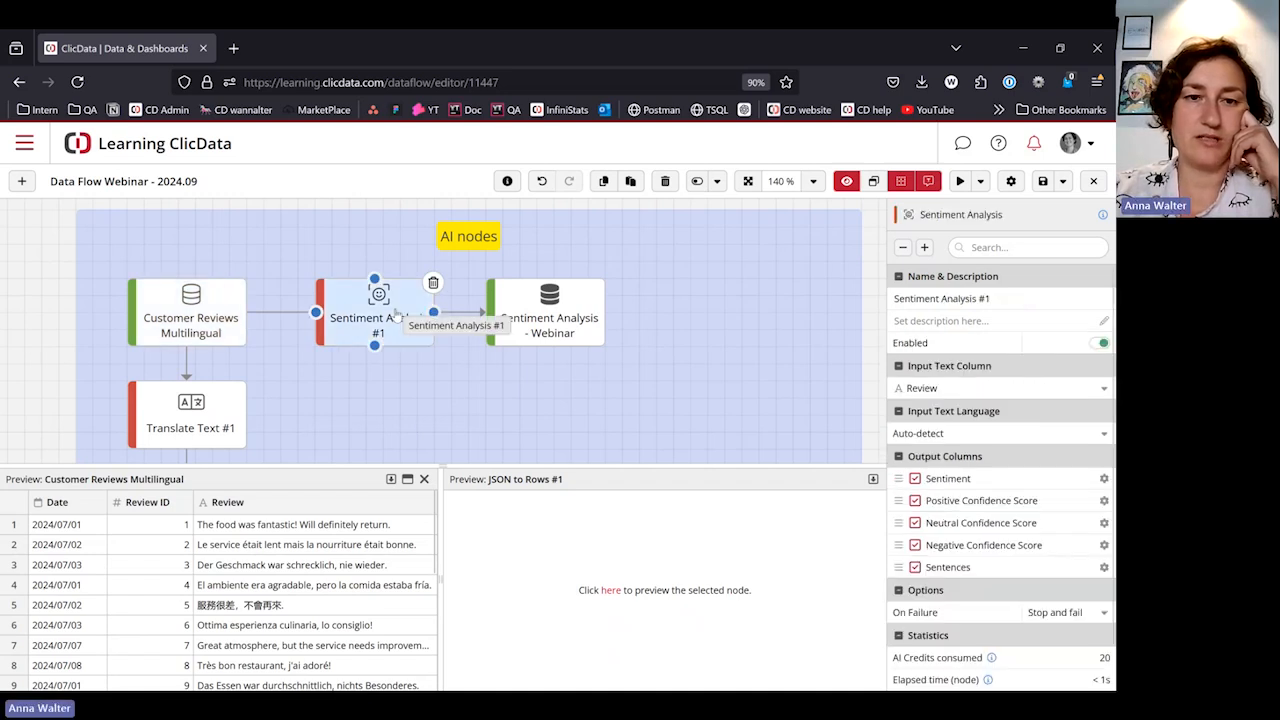
left_click(936, 390)
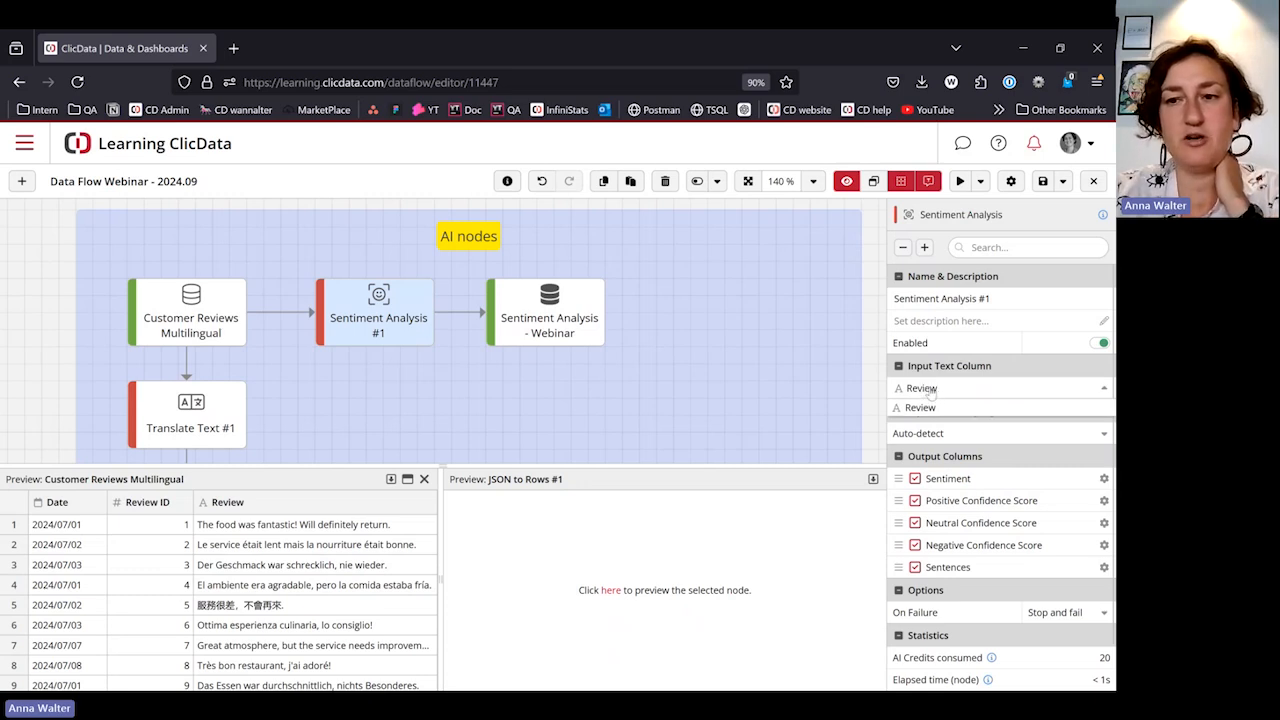
left_click(930, 393)
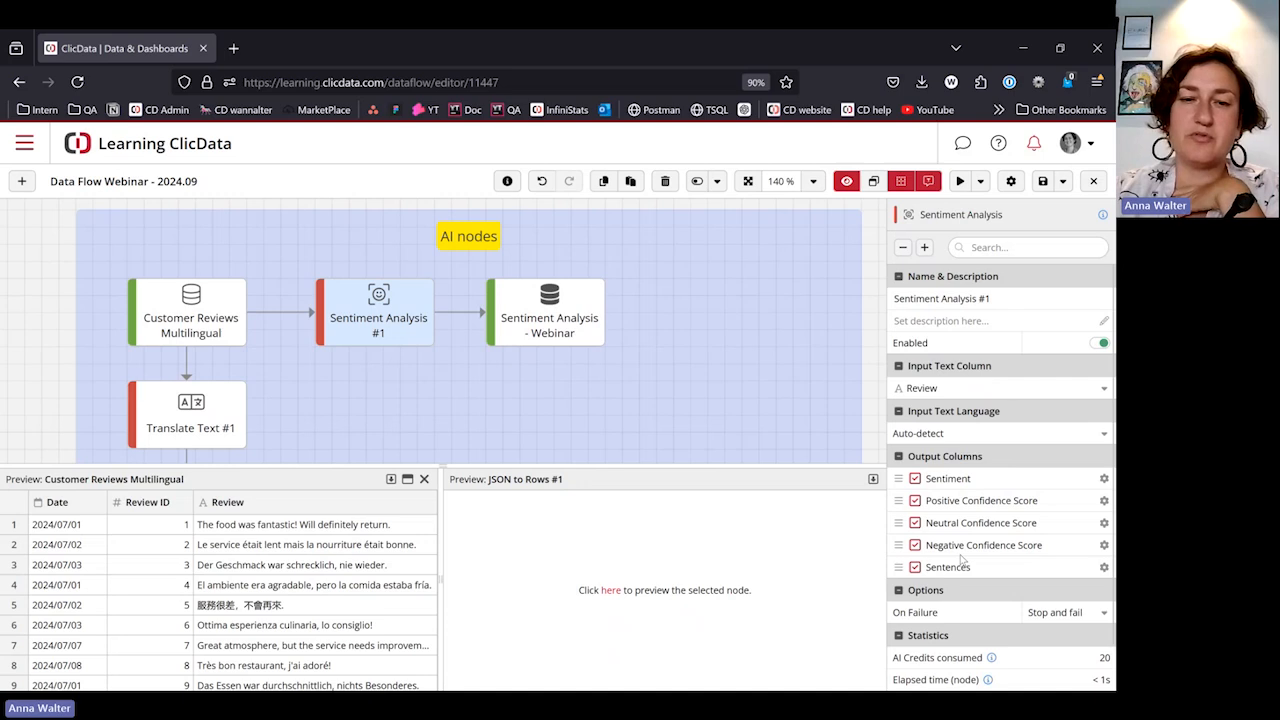
Step: Load the Sentiment Analysis - Webinar output into the enlarged second preview and narrow its Sentiment and Review ID columns
left_click_drag(440, 578, 318, 575)
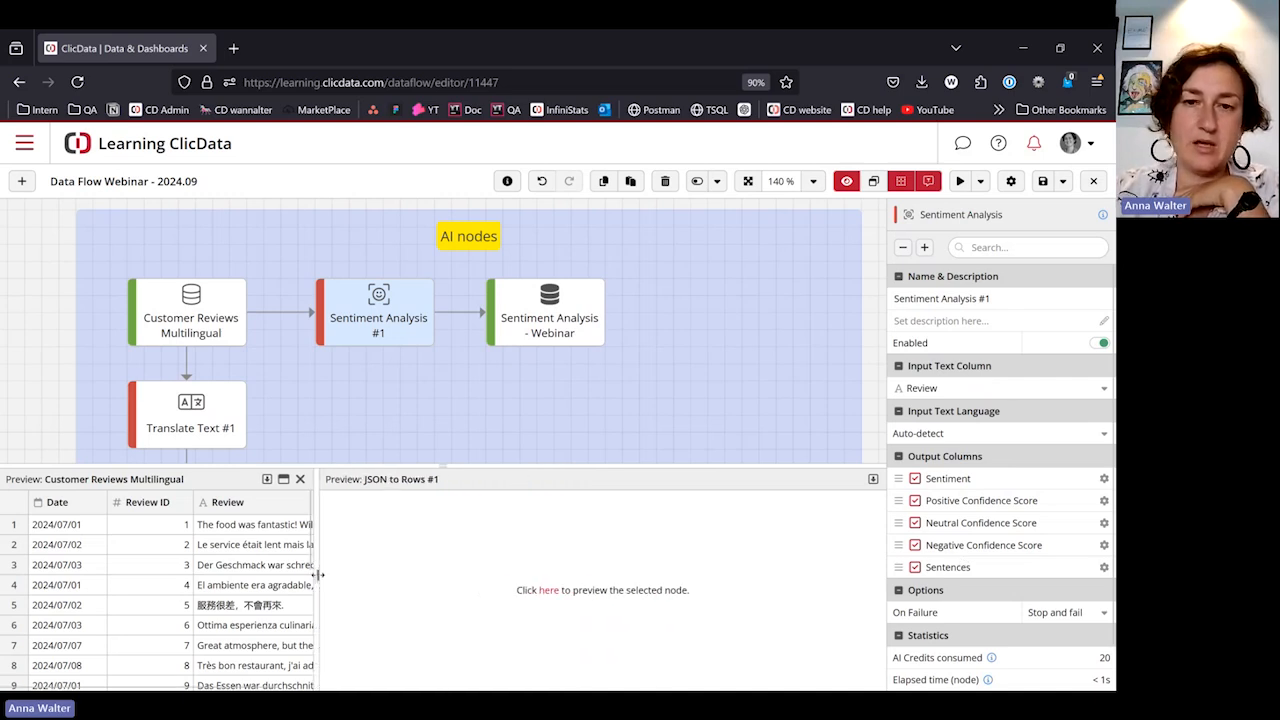
left_click(546, 318)
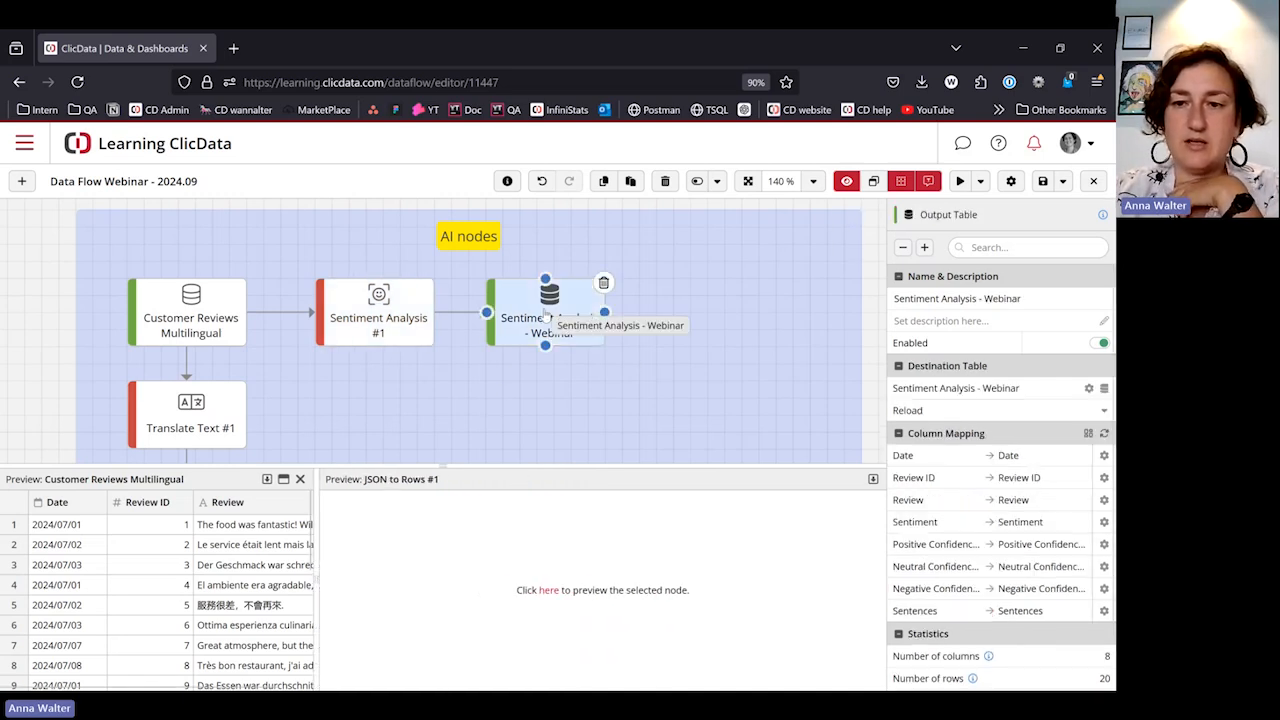
left_click(872, 479)
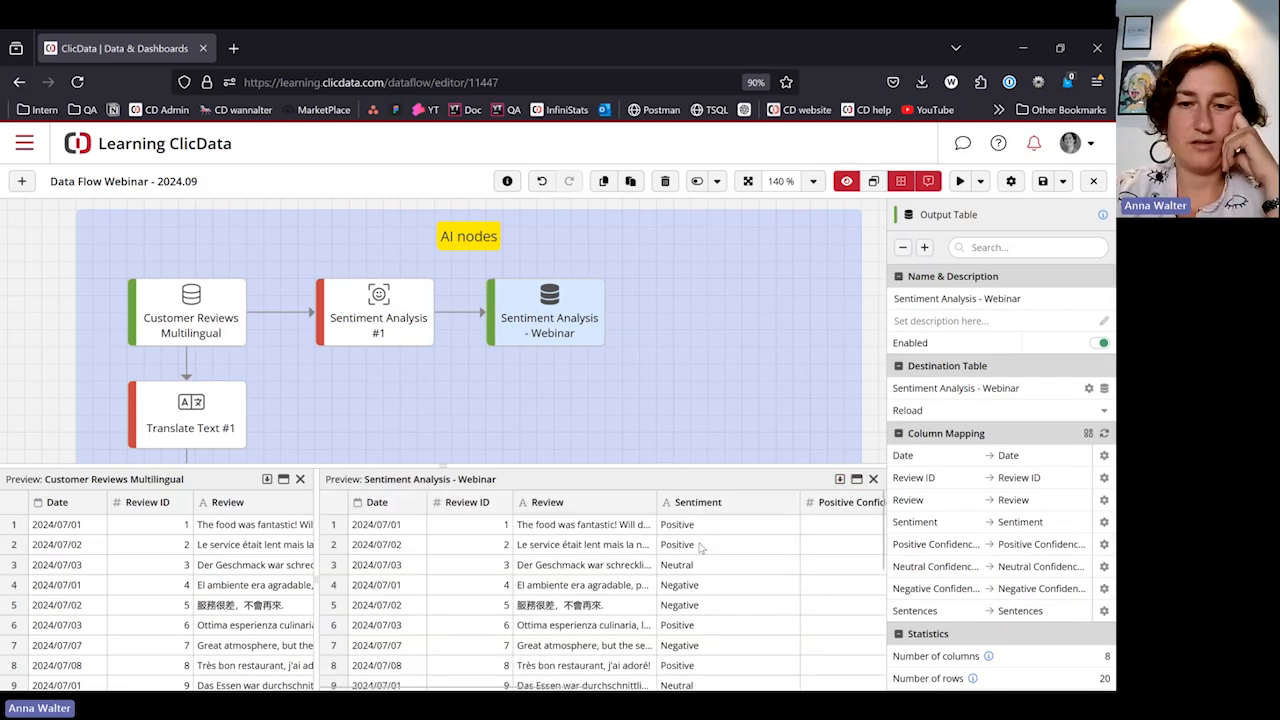
left_click_drag(749, 500, 734, 500)
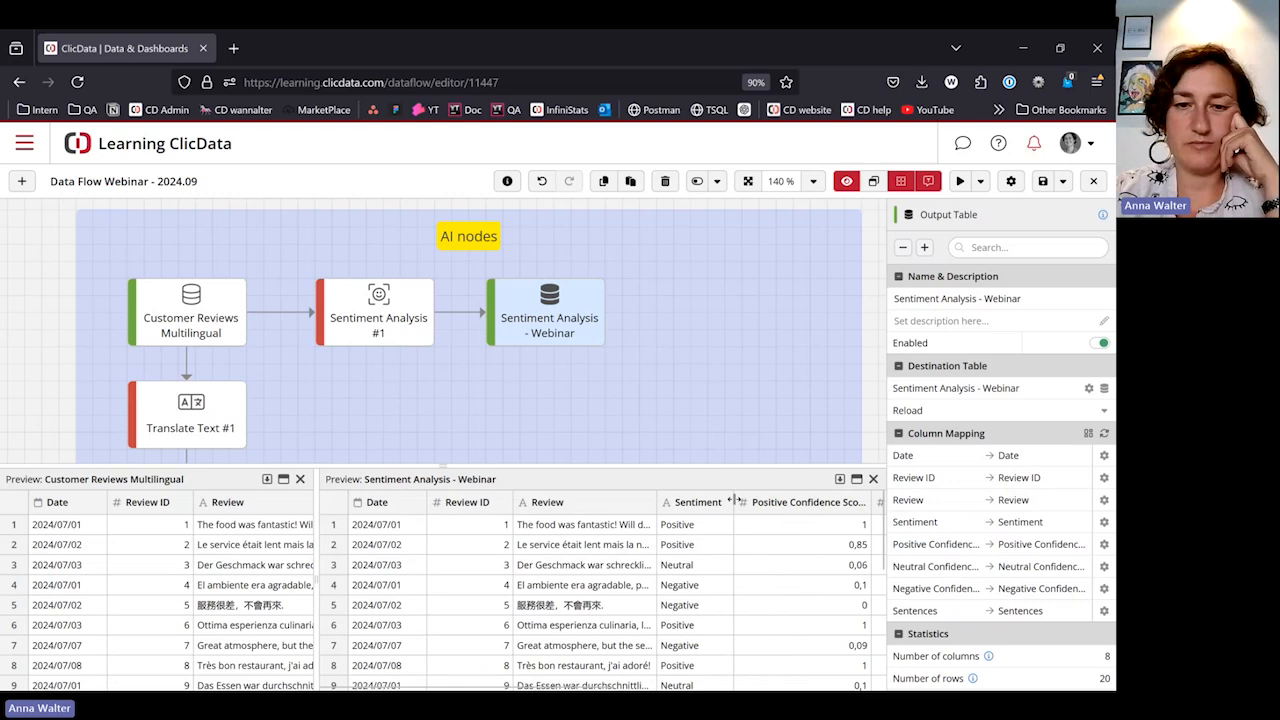
left_click_drag(512, 506, 463, 506)
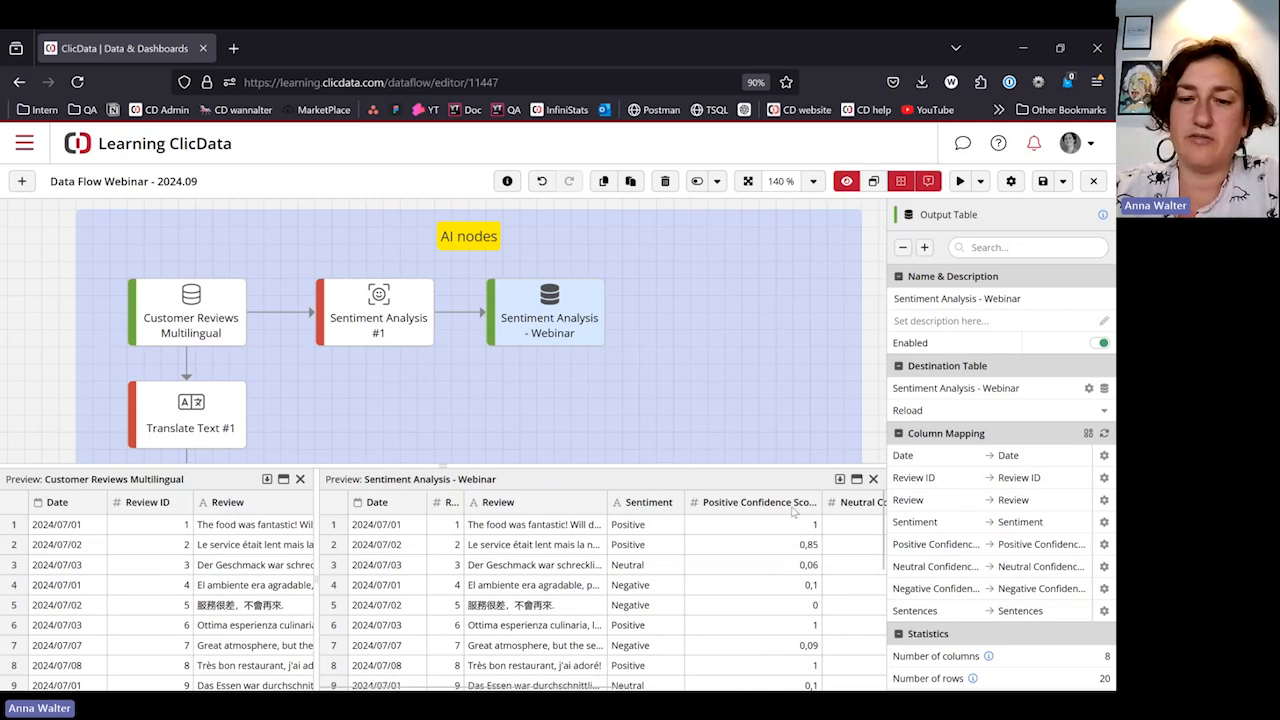
Step: Examine the confidence score and Sentences columns in a widened Sentiment Analysis - Webinar preview, and widen the Customer Reviews Multilingual preview again
left_click_drag(317, 585, 188, 586)
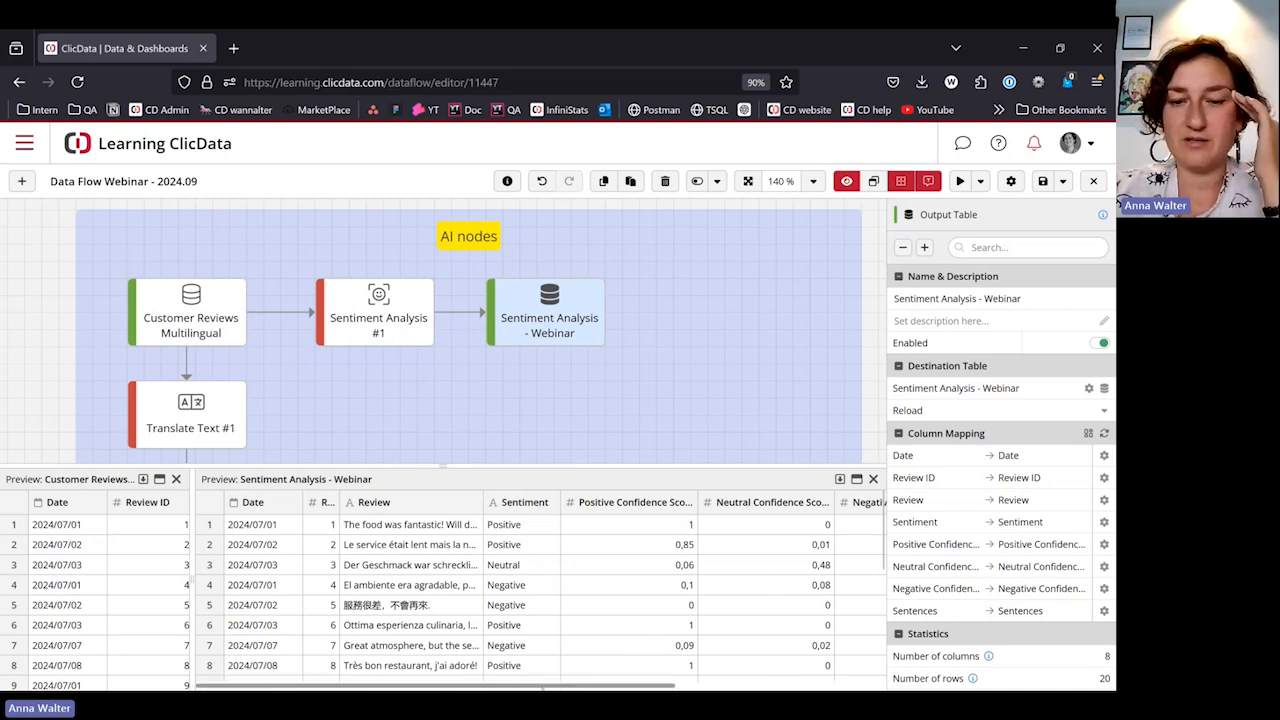
scroll(468, 540, "right", 5)
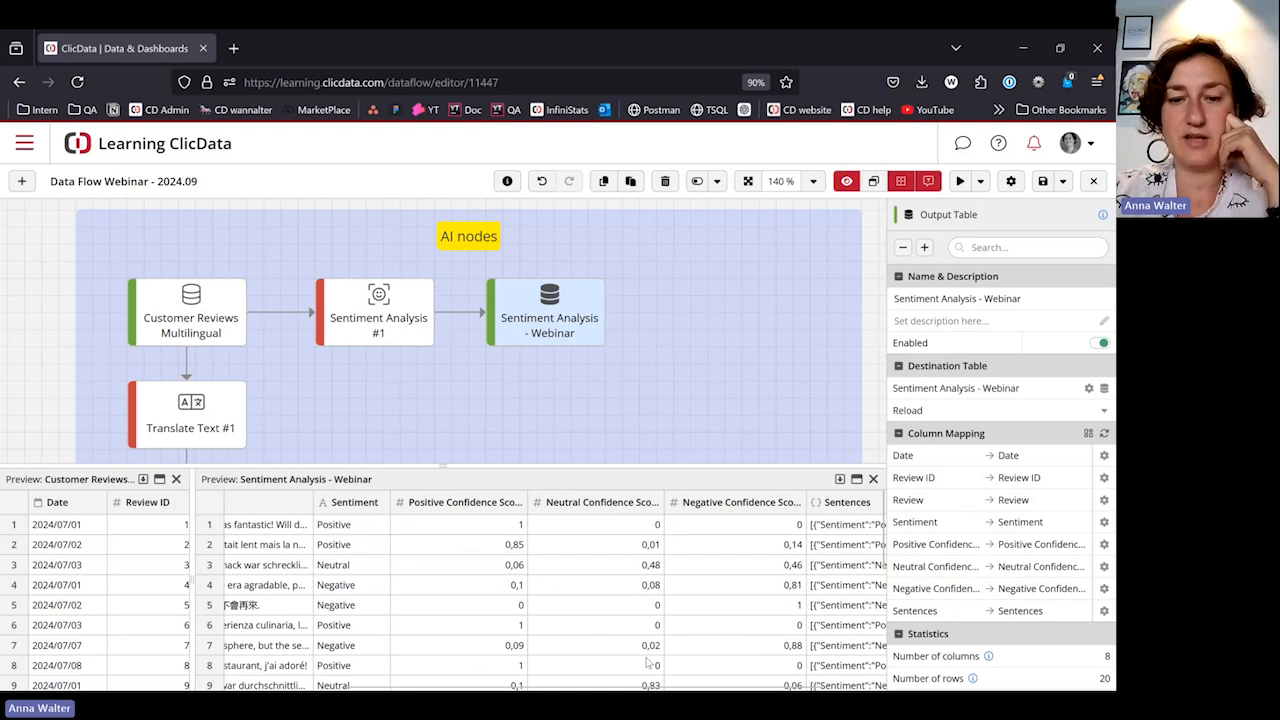
left_click_drag(676, 686, 723, 687)
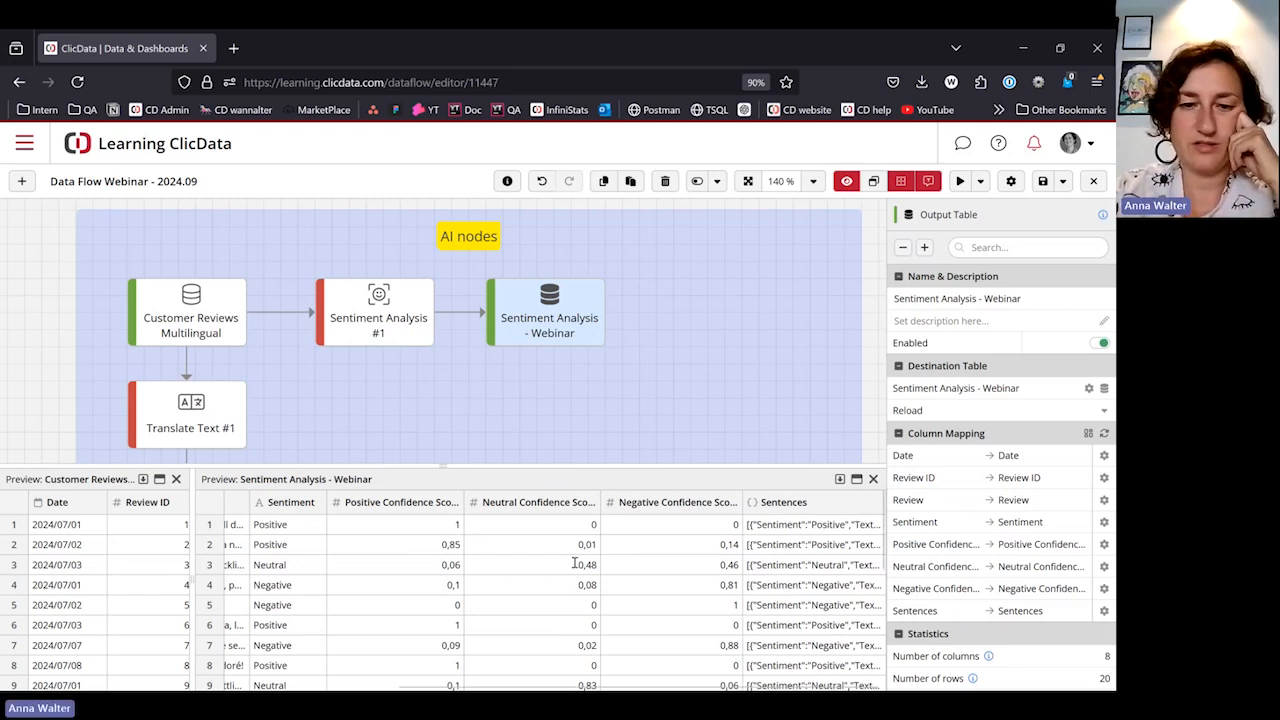
left_click_drag(190, 583, 450, 591)
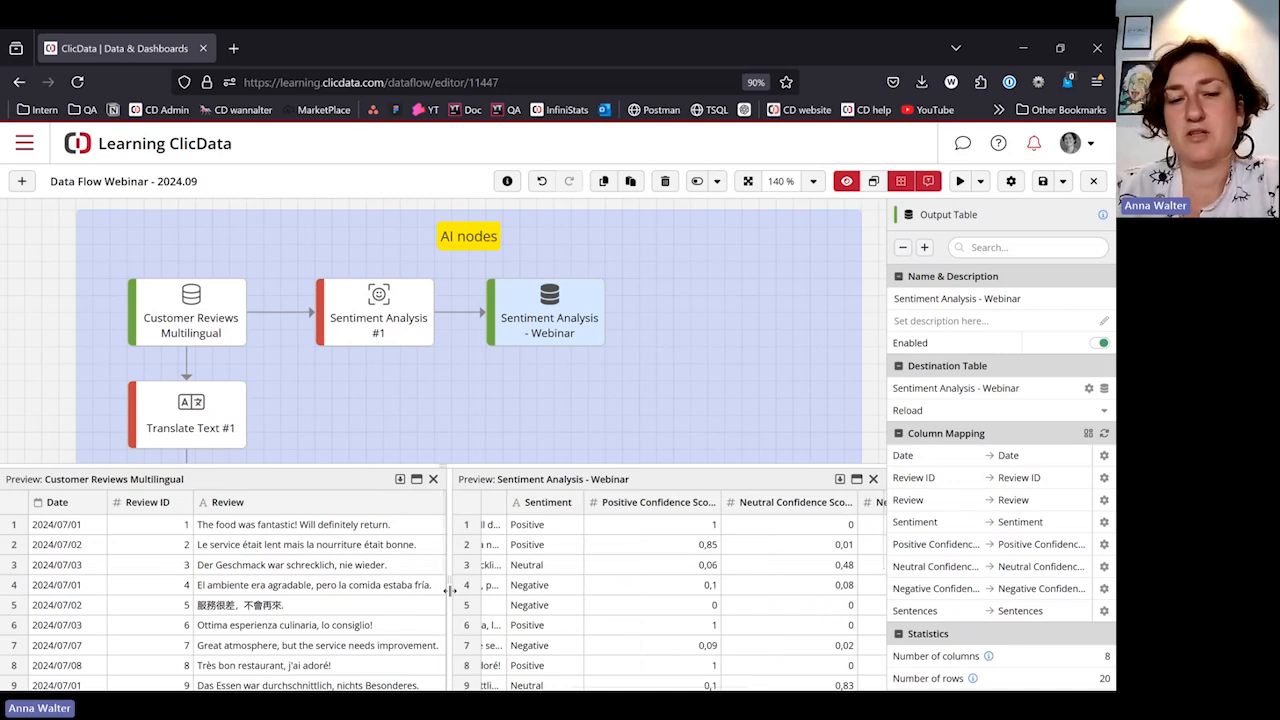
left_click_drag(450, 591, 458, 591)
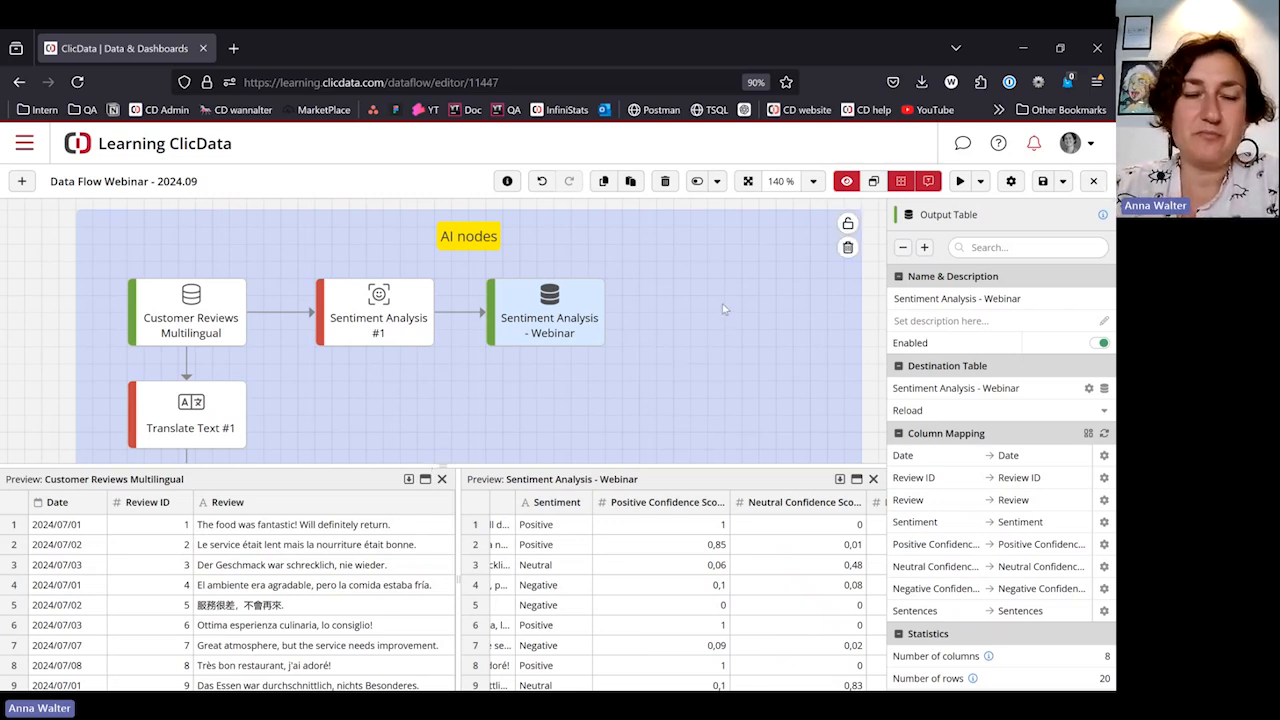
Step: Show the settings of the Translate Text #1 node and hide the previews
scroll(724, 309, "down", 1)
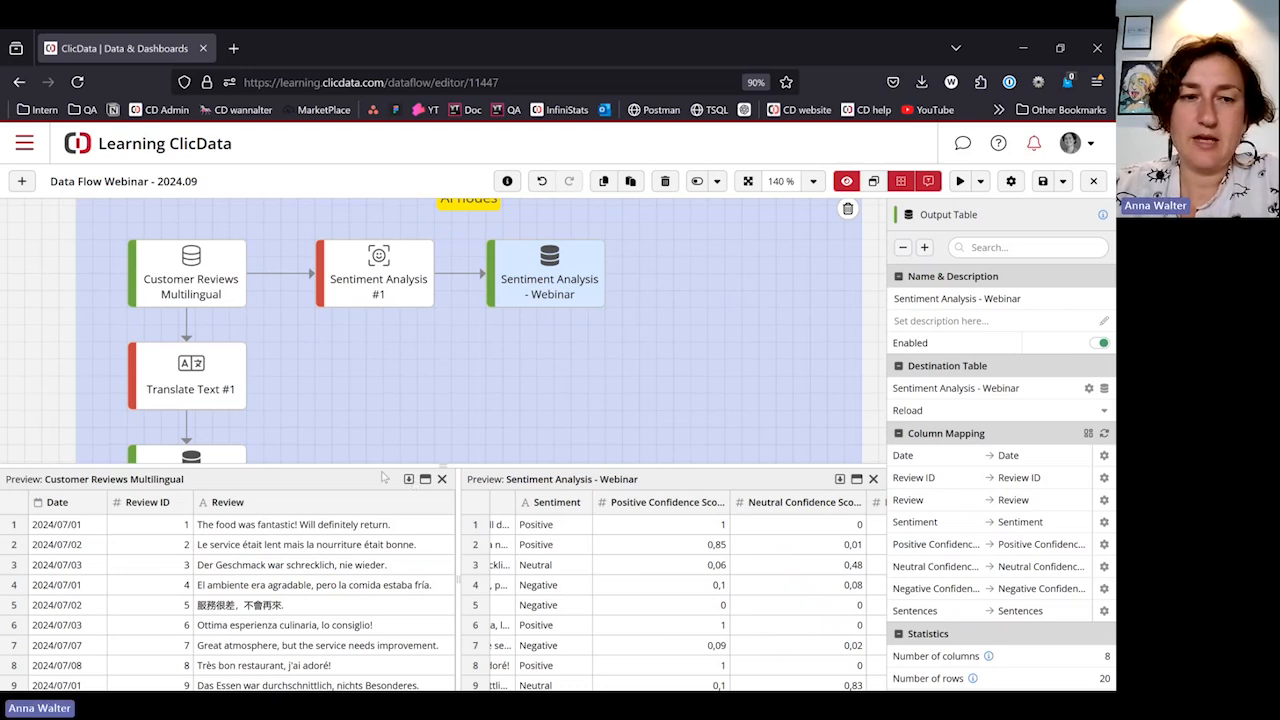
left_click(243, 388)
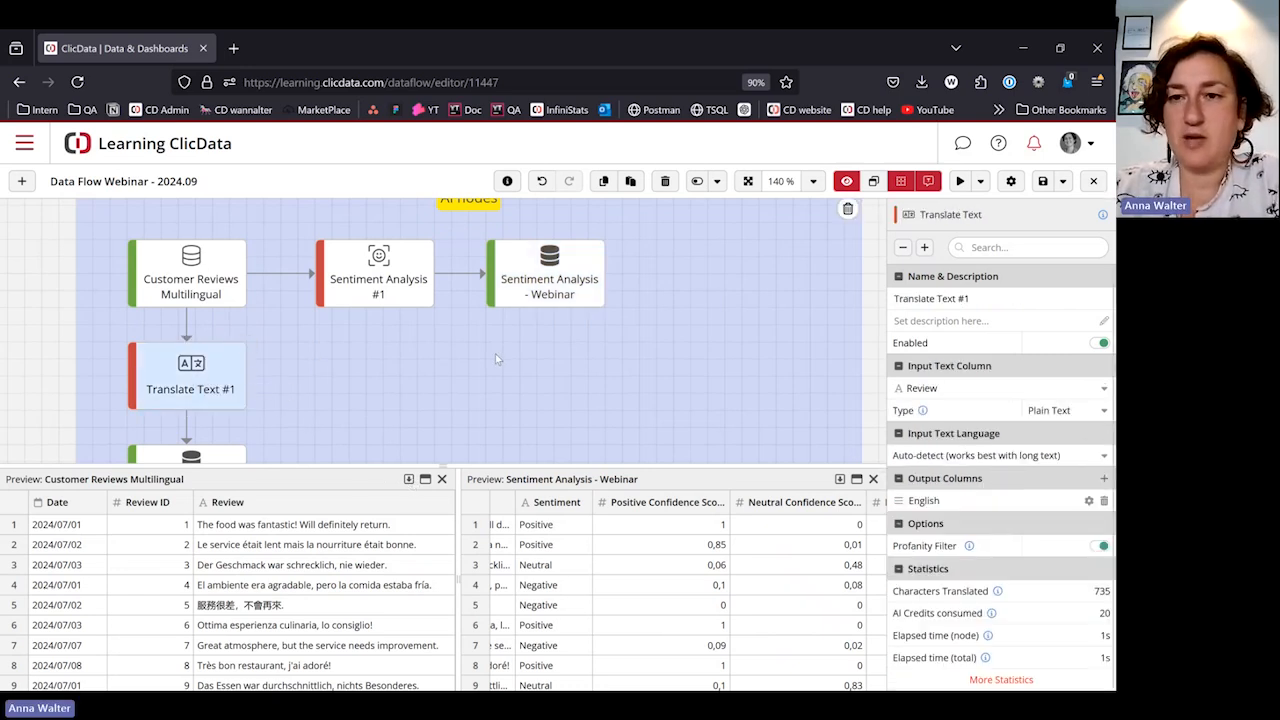
left_click(846, 181)
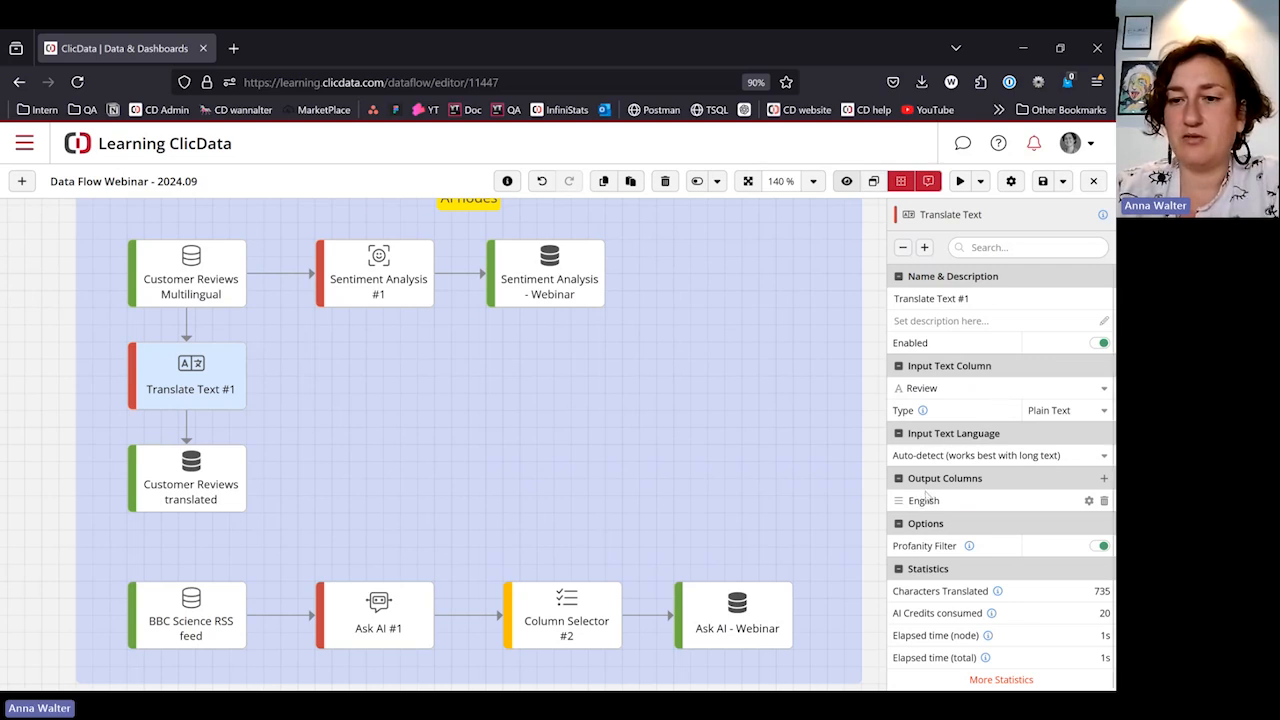
Step: Open the form for a new Translate Text #1 output column, browse its languages, and cancel without adding a column
left_click(1104, 479)
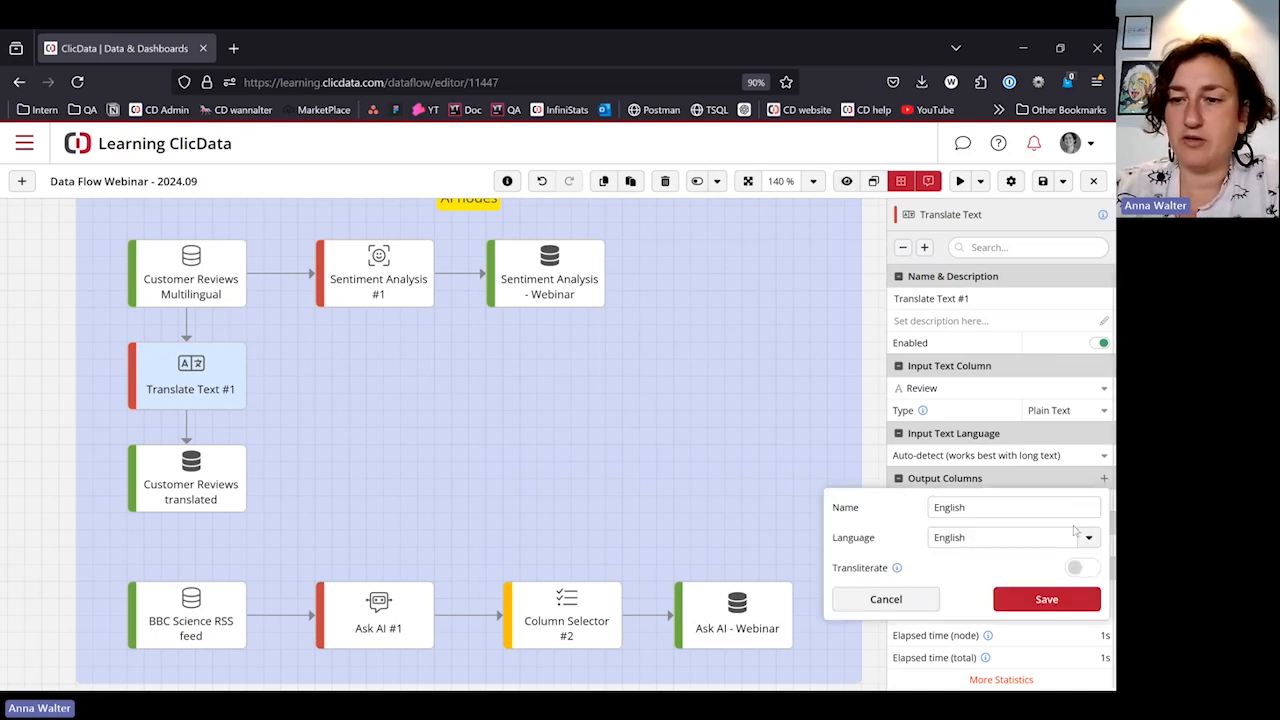
left_click(1090, 538)
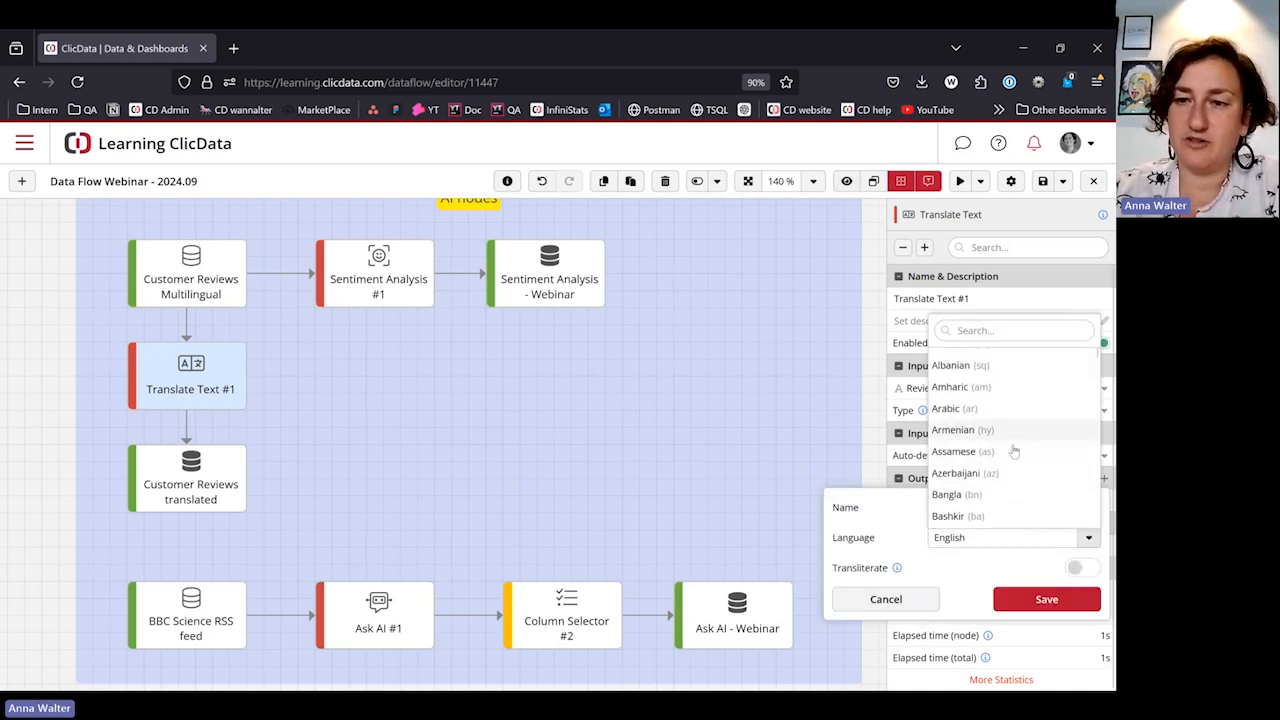
scroll(1014, 452, "down", 5)
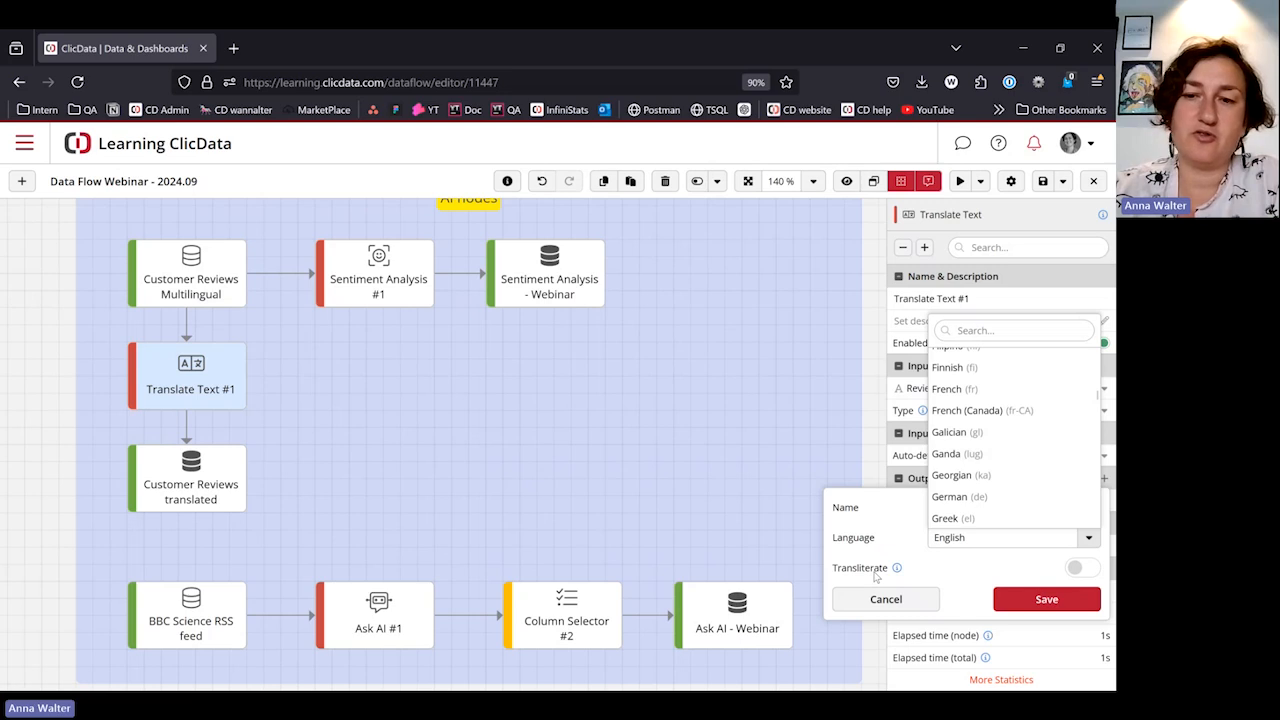
left_click(952, 569)
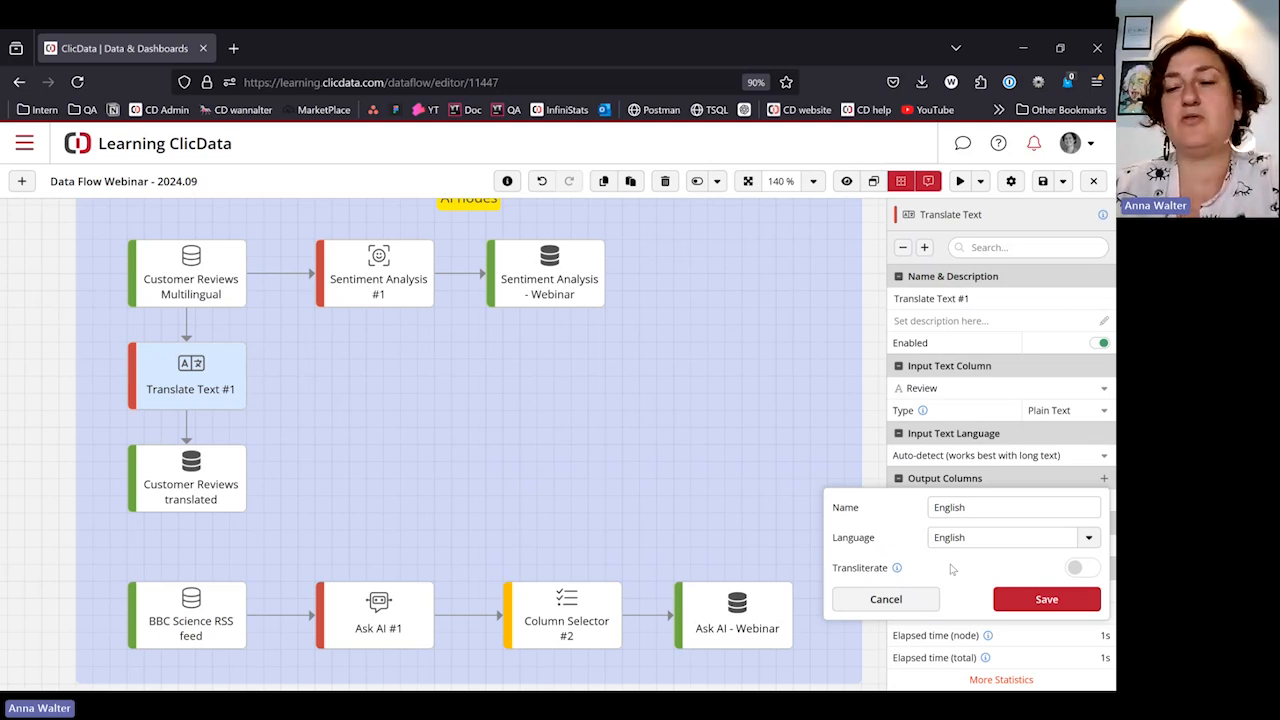
left_click(885, 600)
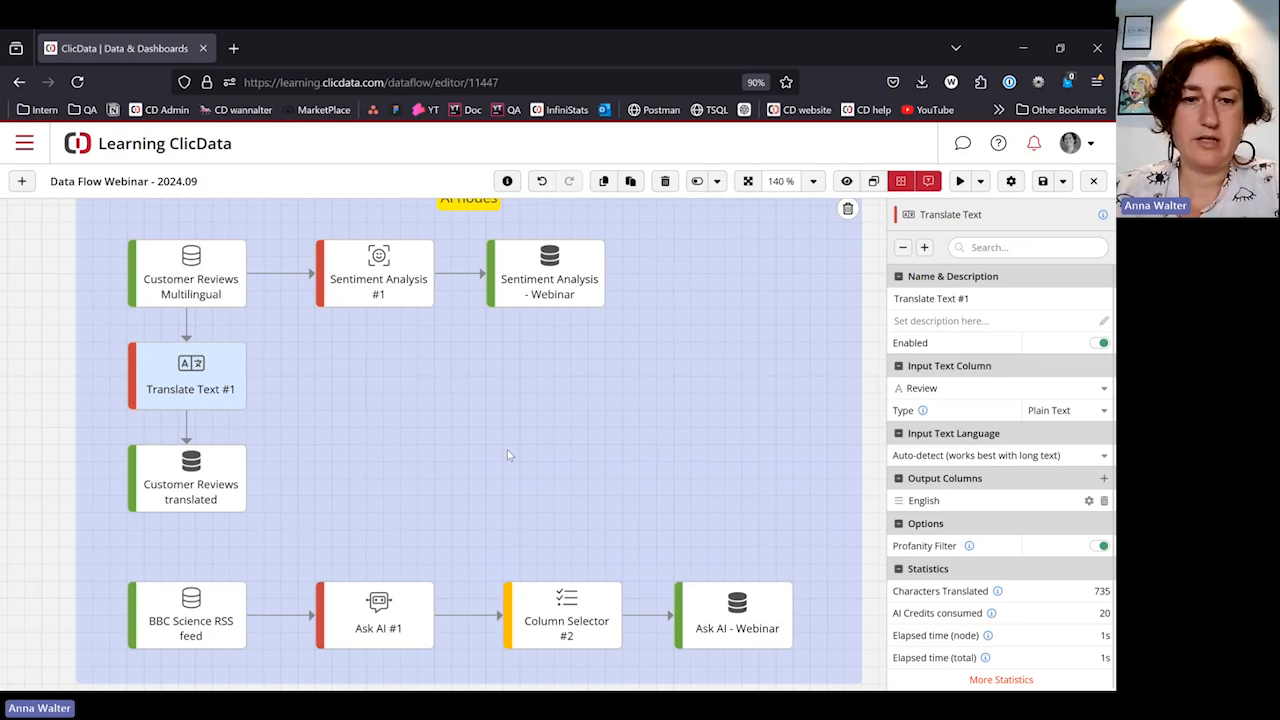
Step: Find the Ask AI #1 node at the bottom of the AI nodes group and show its settings
scroll(507, 455, "down", 2)
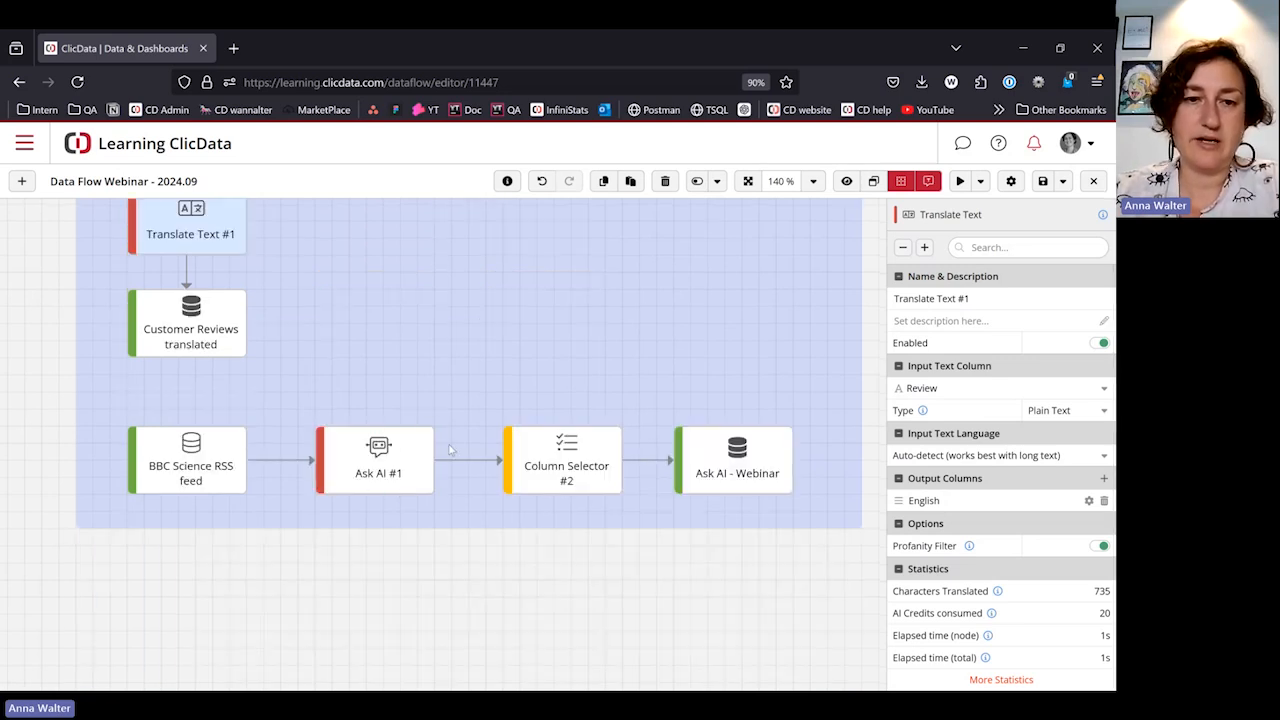
scroll(450, 450, "down", 1)
left_click(373, 418)
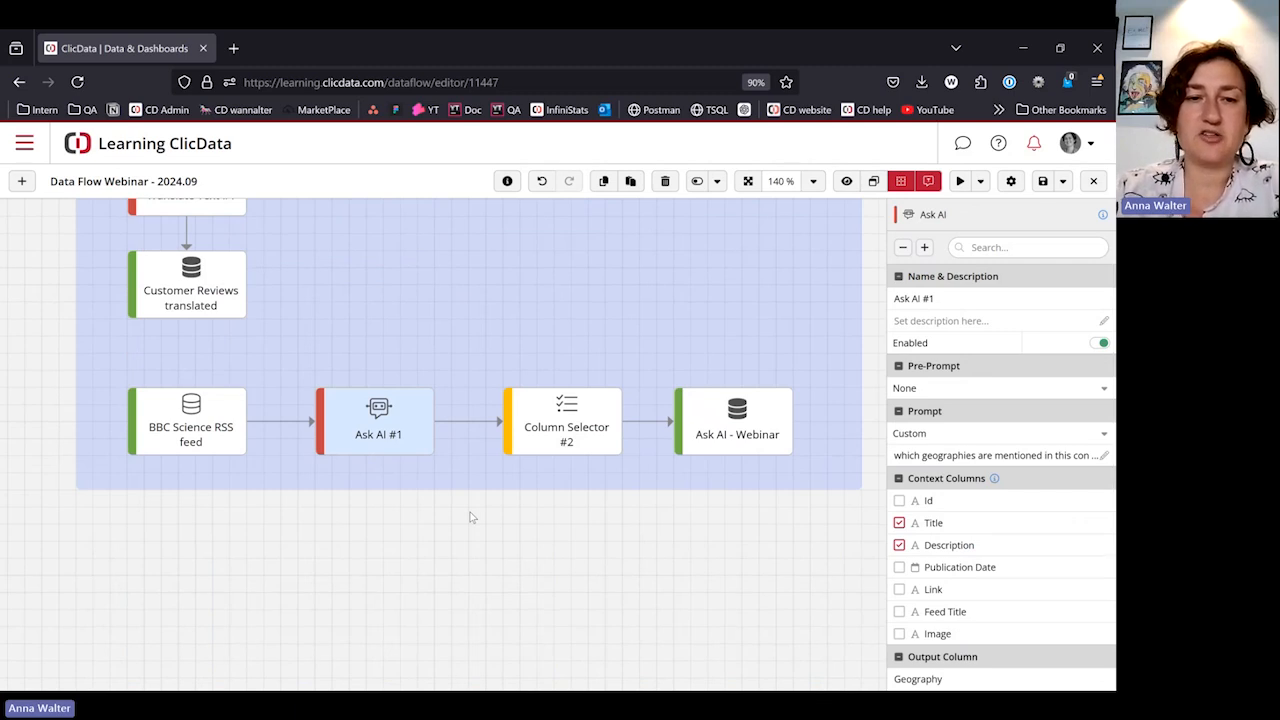
scroll(470, 517, "down", 2)
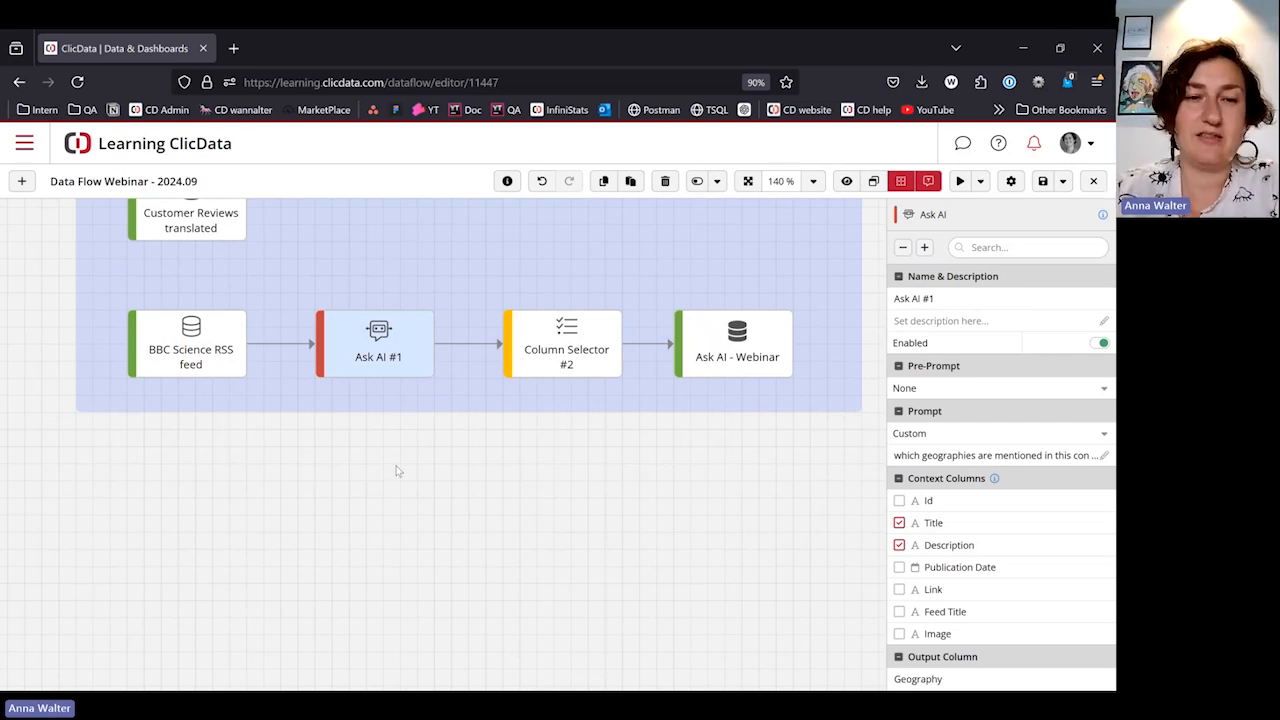
Step: Show the previews at a greater height, load the BBC Science RSS feed table into the first one, and narrow its Id column
left_click(205, 352)
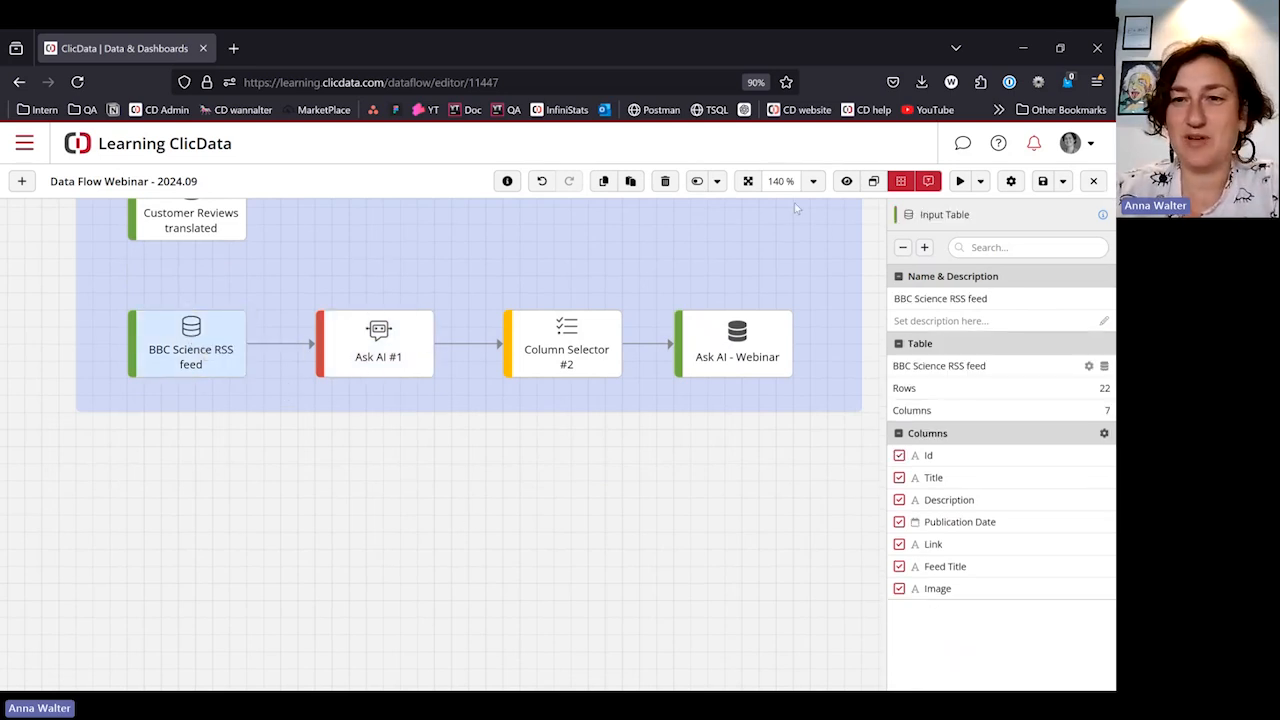
left_click(846, 181)
left_click_drag(443, 540, 450, 411)
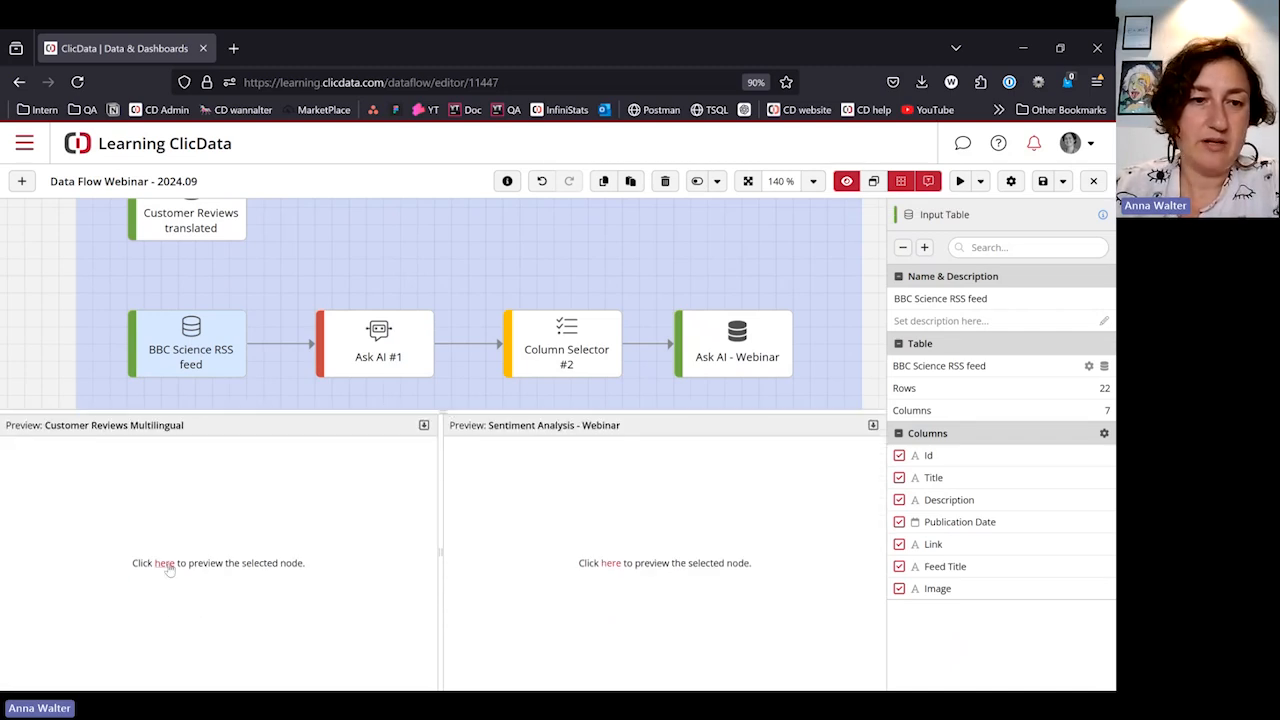
left_click(164, 563)
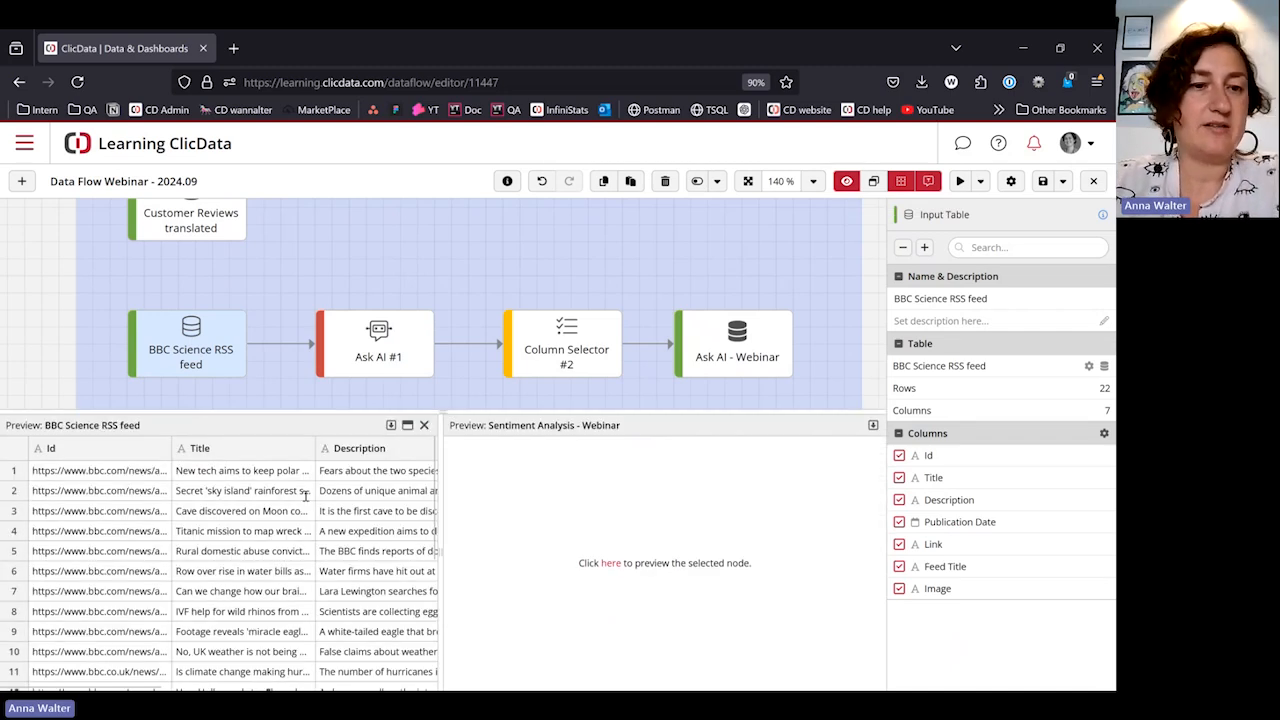
left_click_drag(171, 449, 77, 456)
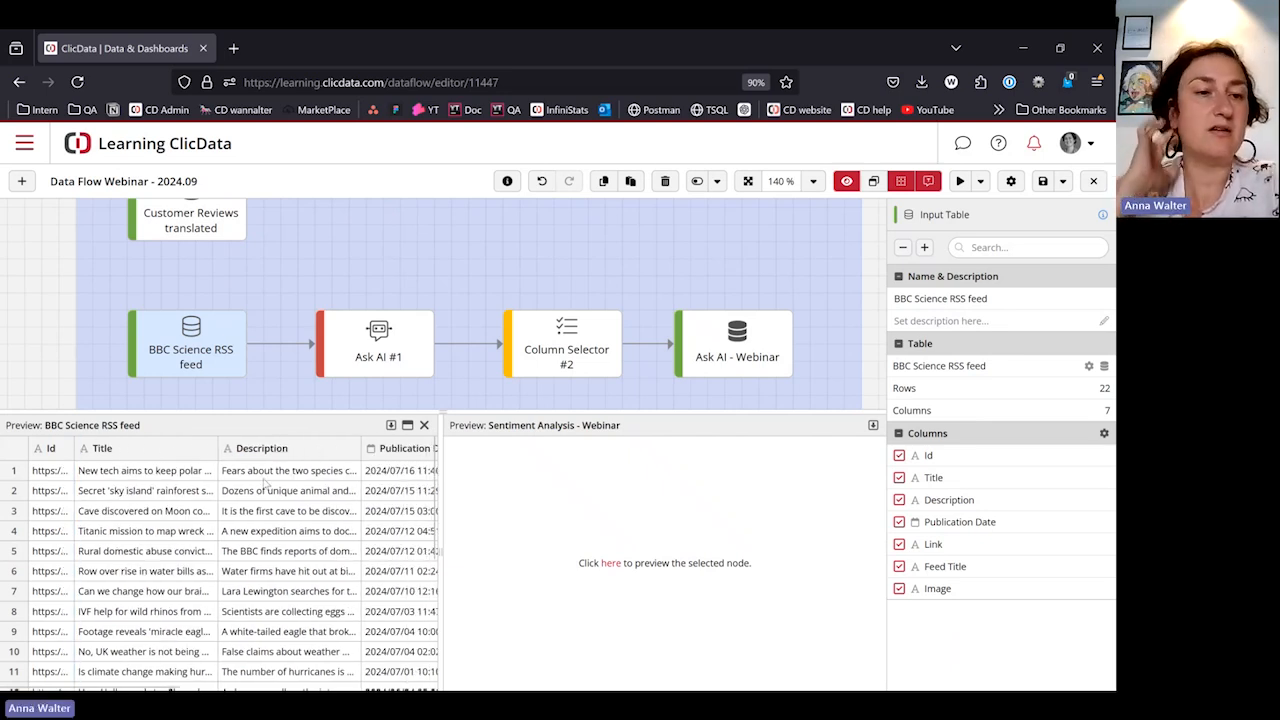
Step: Check the custom prompt of Ask AI #1 and load the Ask AI - Webinar output into the second preview
left_click(373, 341)
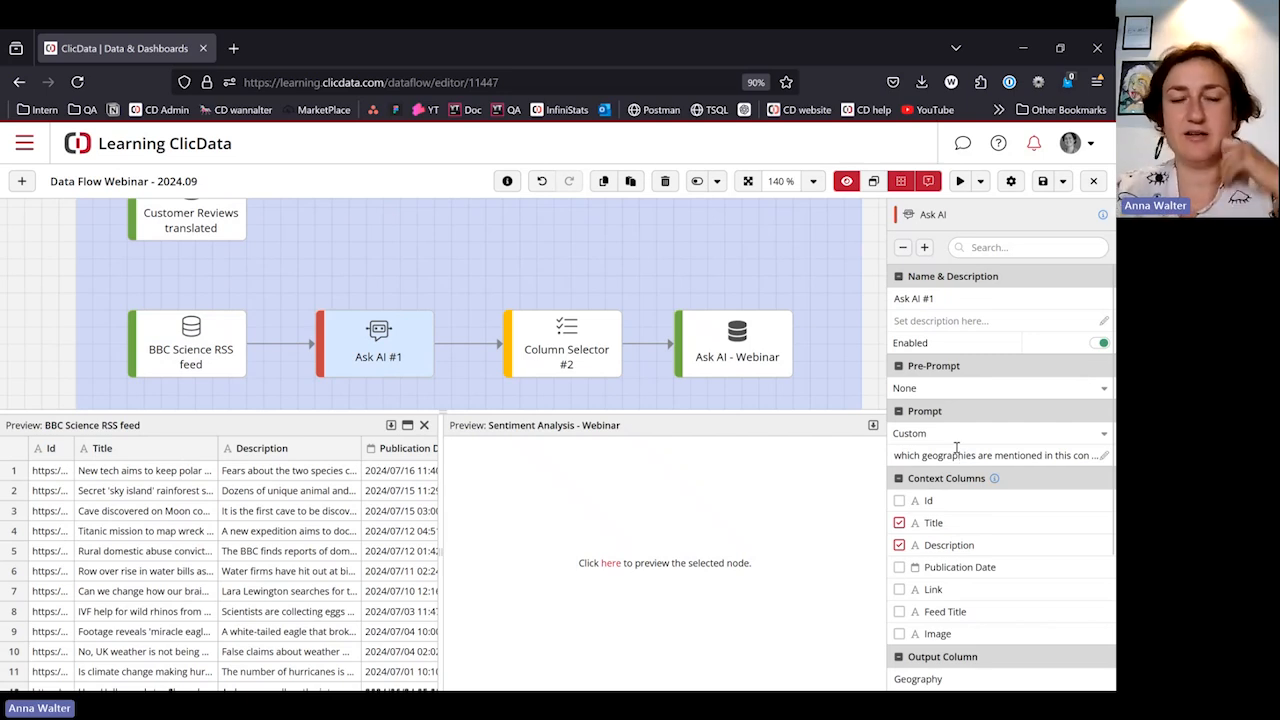
left_click(1103, 457)
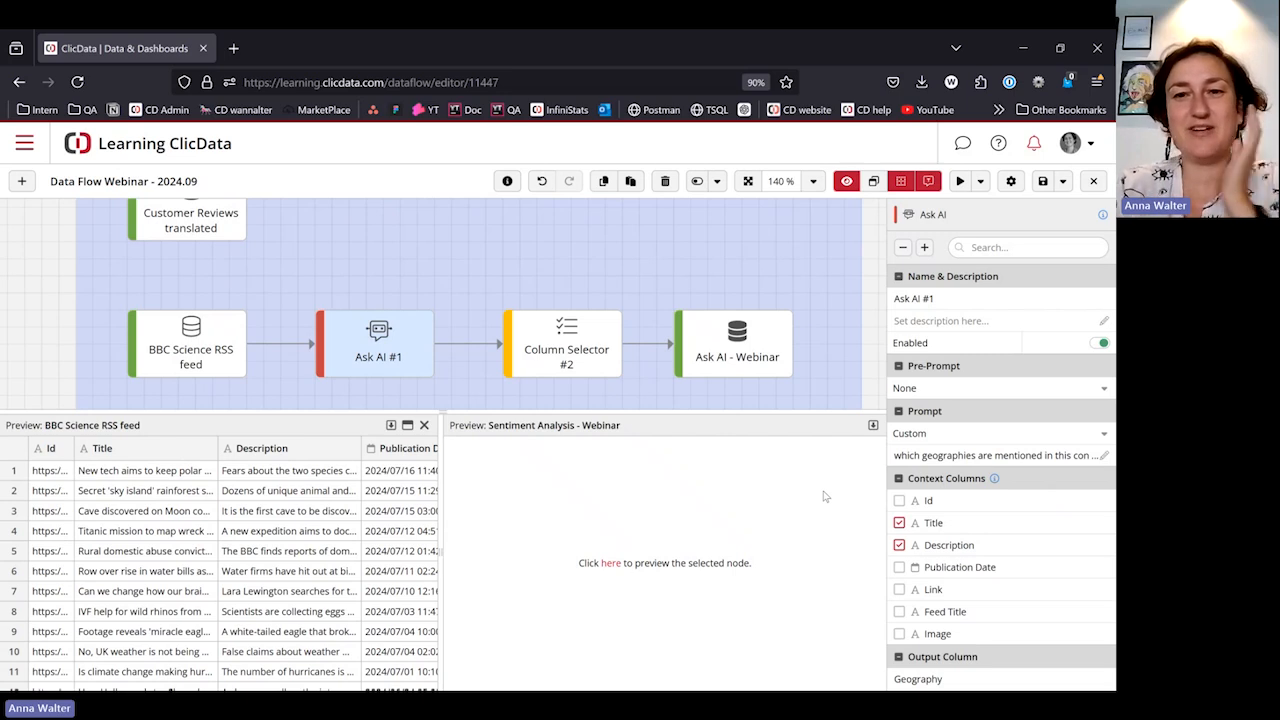
left_click(740, 338)
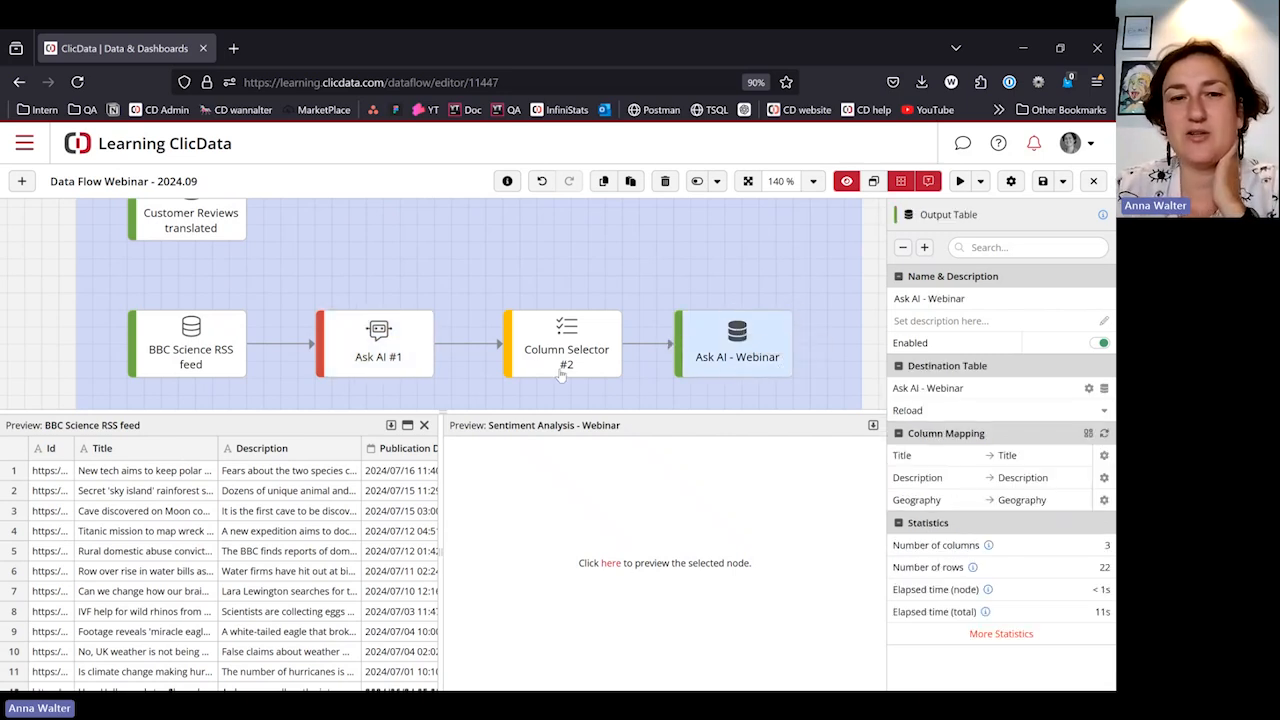
left_click(873, 425)
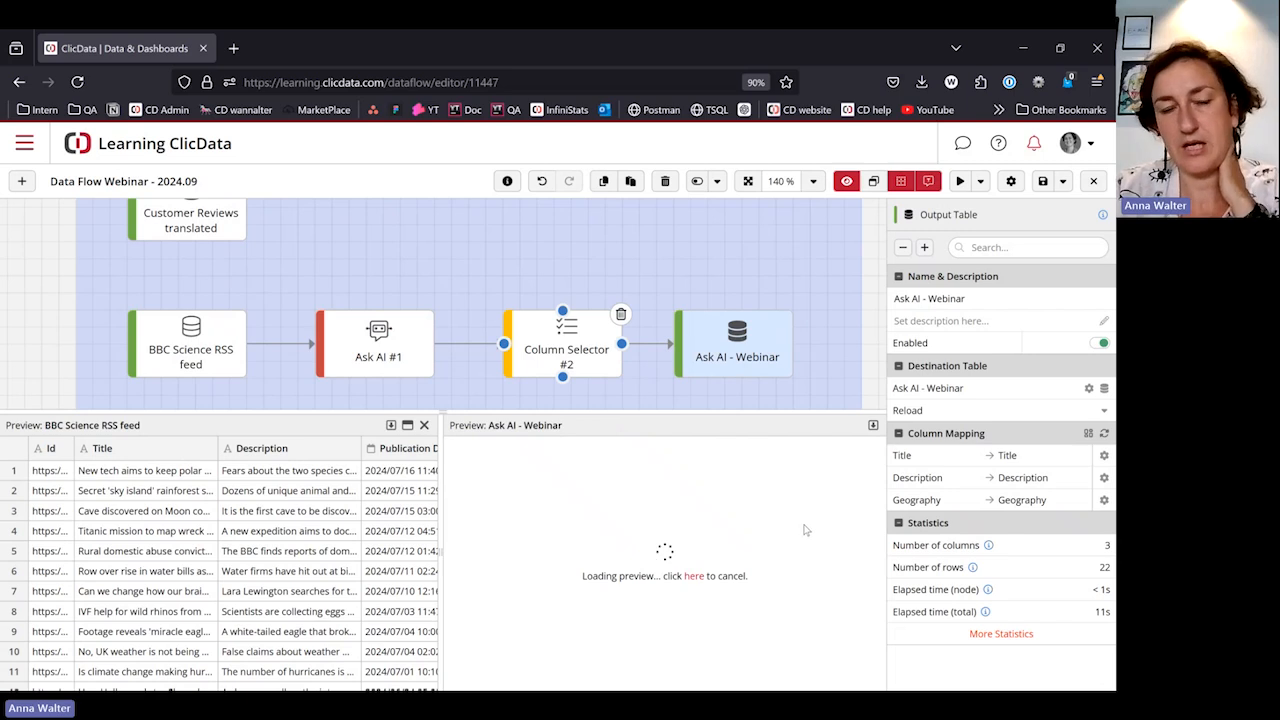
Step: Widen the Ask AI - Webinar preview and examine the Geography answers down to the last row
left_click_drag(438, 552, 362, 554)
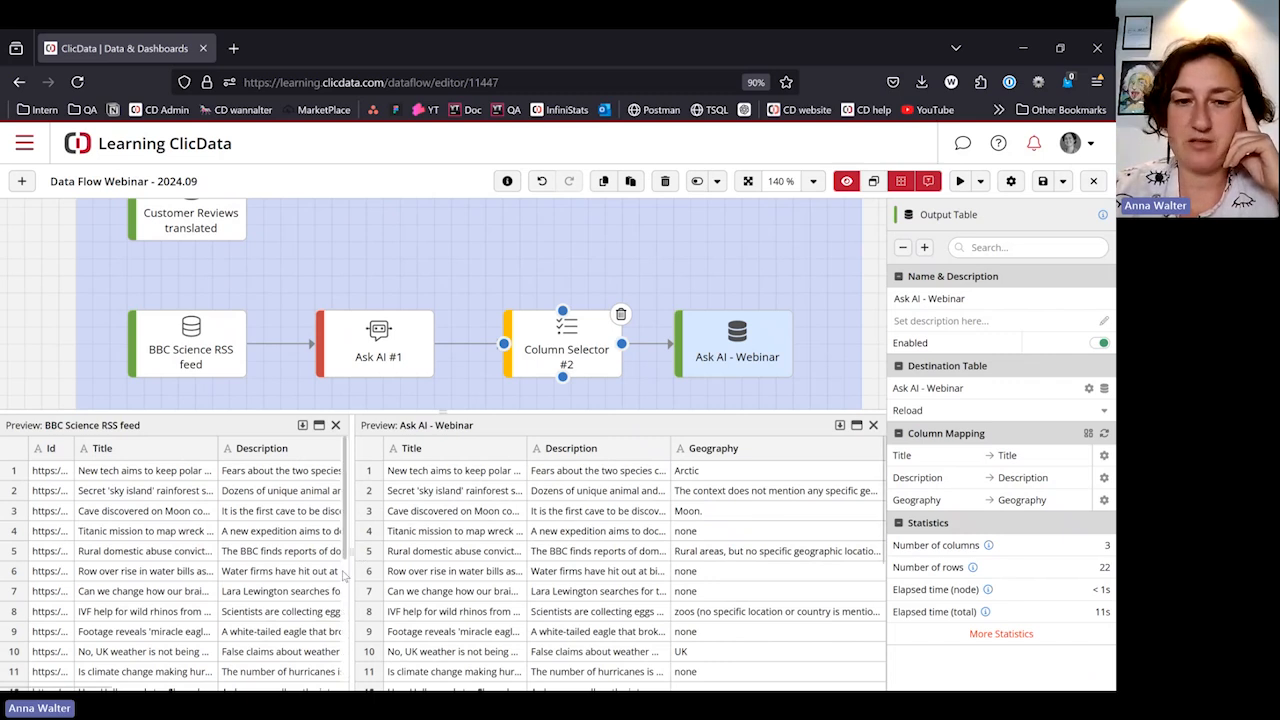
left_click_drag(337, 562, 282, 562)
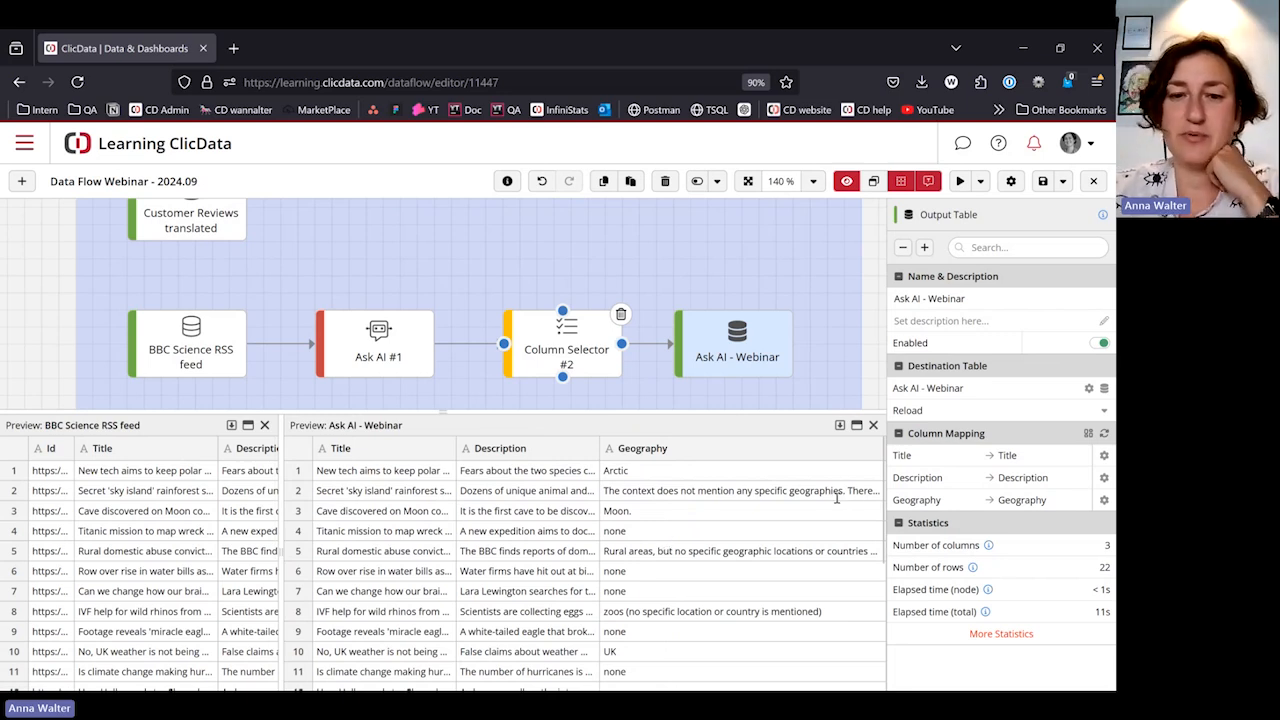
scroll(658, 578, "down", 5)
scroll(651, 565, "down", 1)
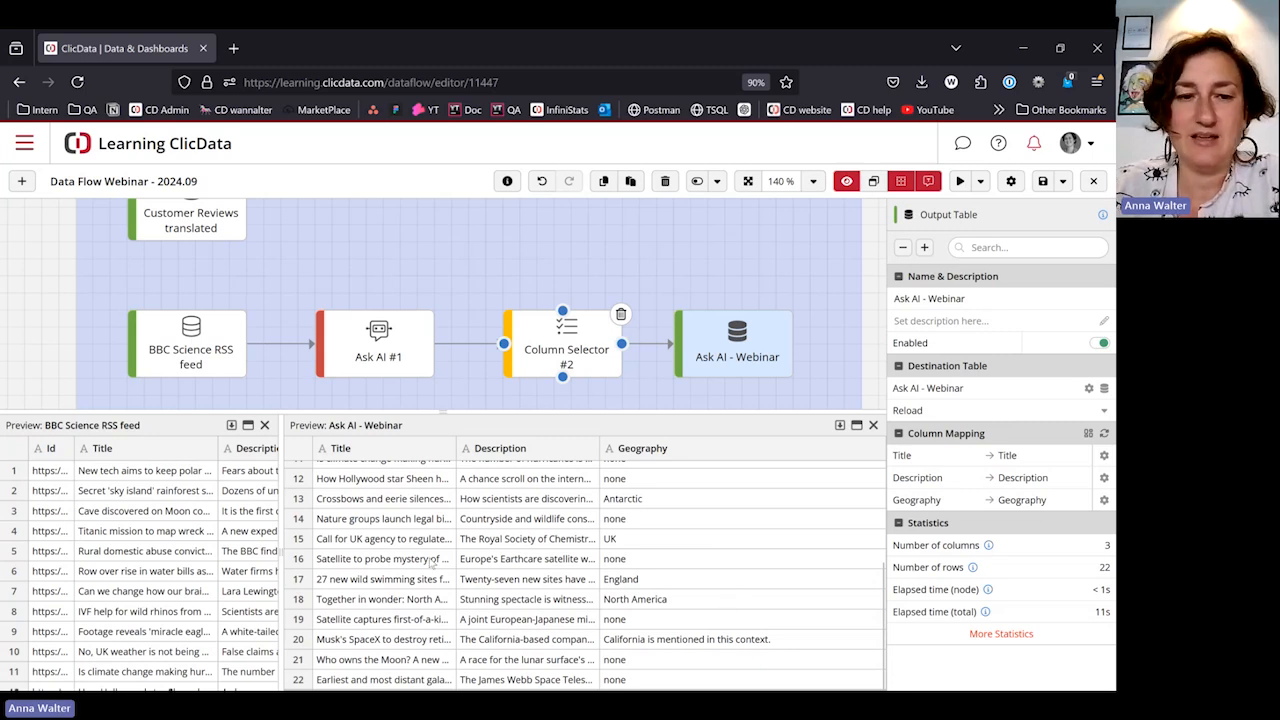
Step: Widen the BBC Science RSS feed preview to read its descriptions beside the Geography answers, and hide the node previews
left_click_drag(280, 555, 416, 553)
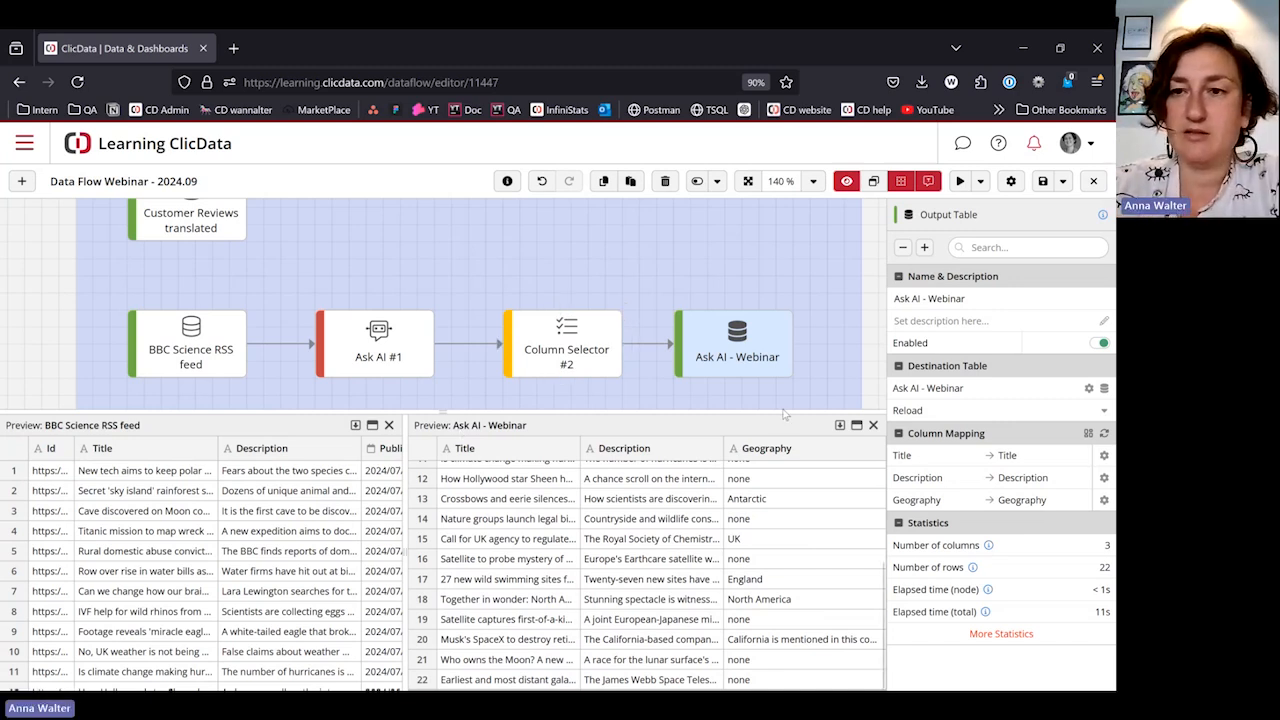
left_click(846, 182)
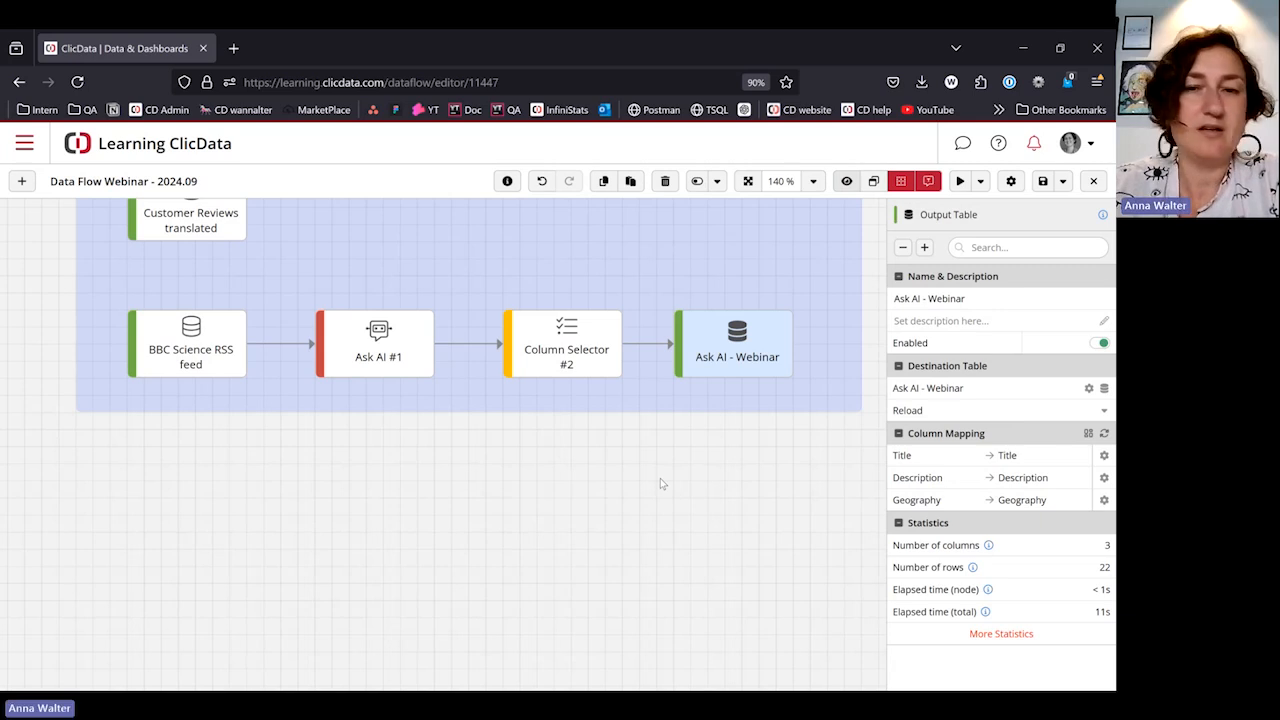
Step: Use the minimap to find the Geo Location group, enlarge it to 130 %, and hide the minimap again
left_click(873, 181)
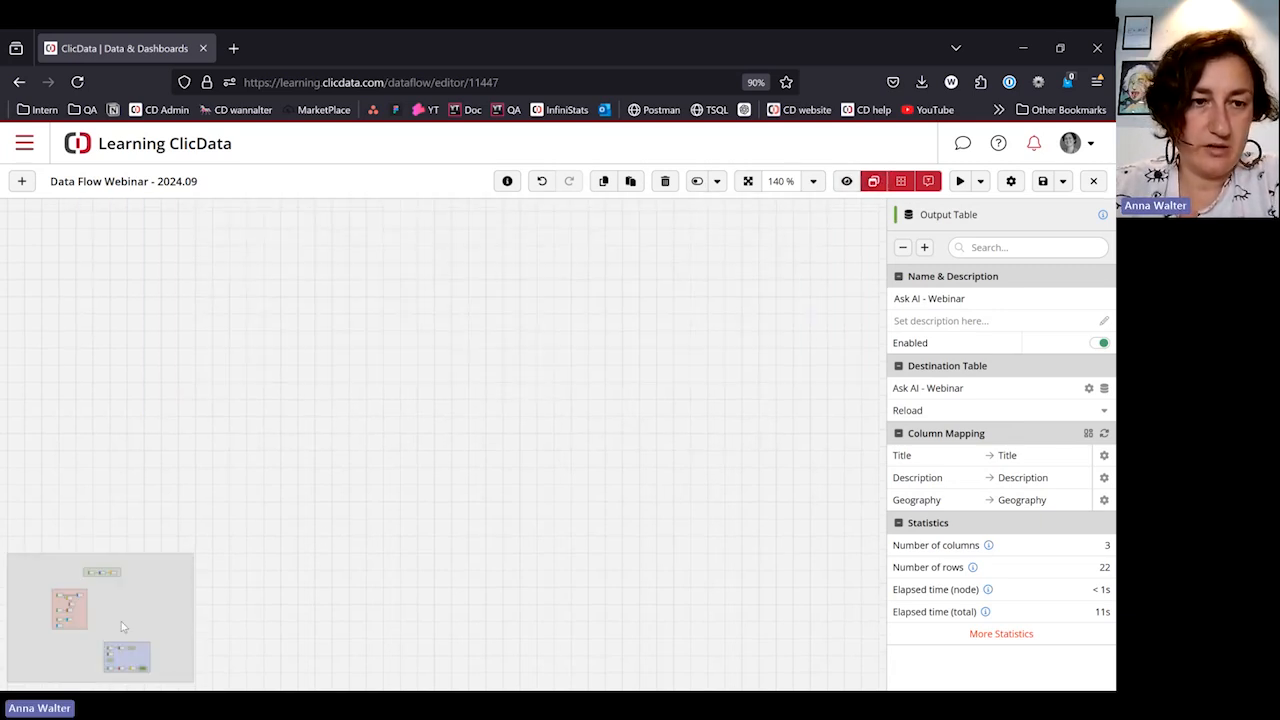
scroll(121, 621, "down", 3)
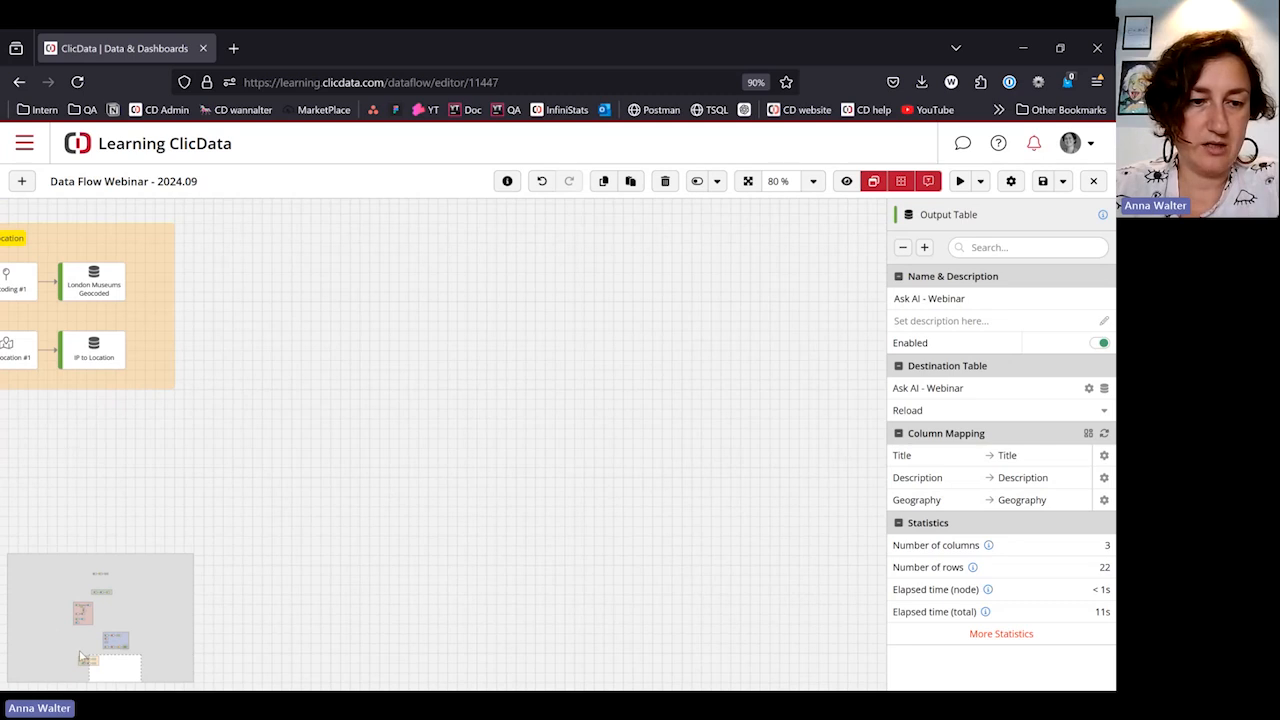
left_click(82, 657)
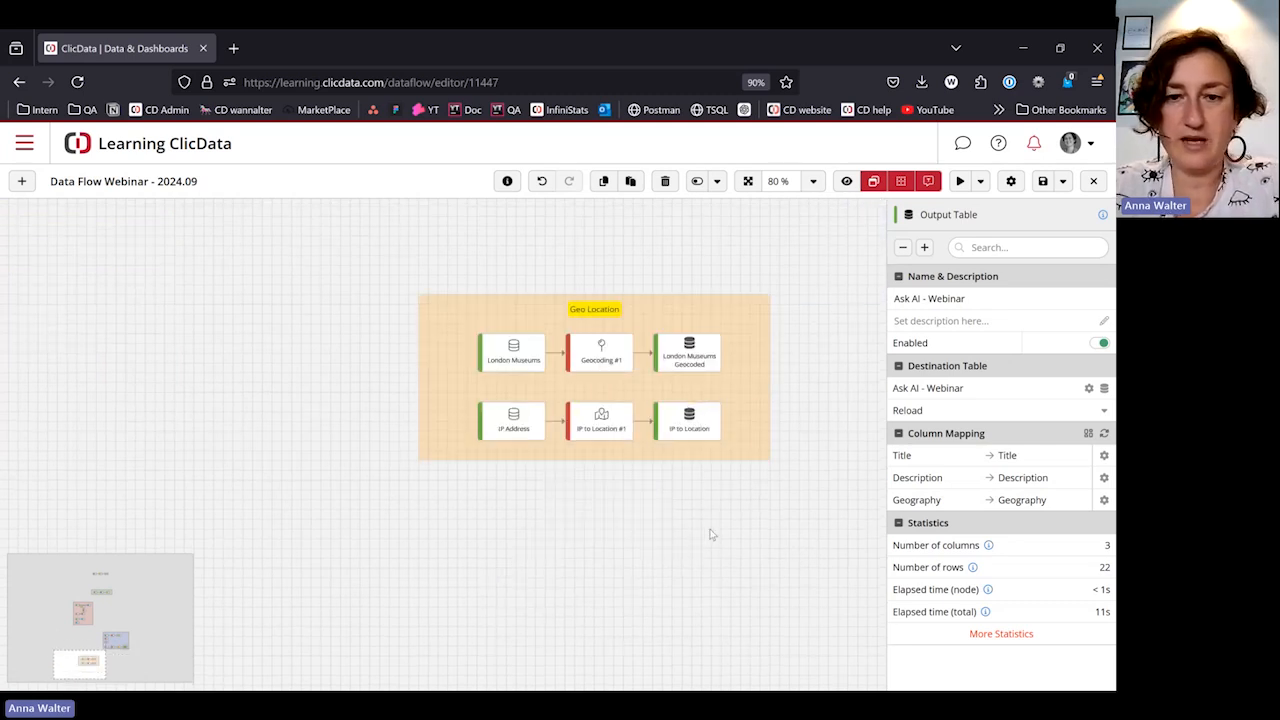
scroll(760, 520, "up", 3)
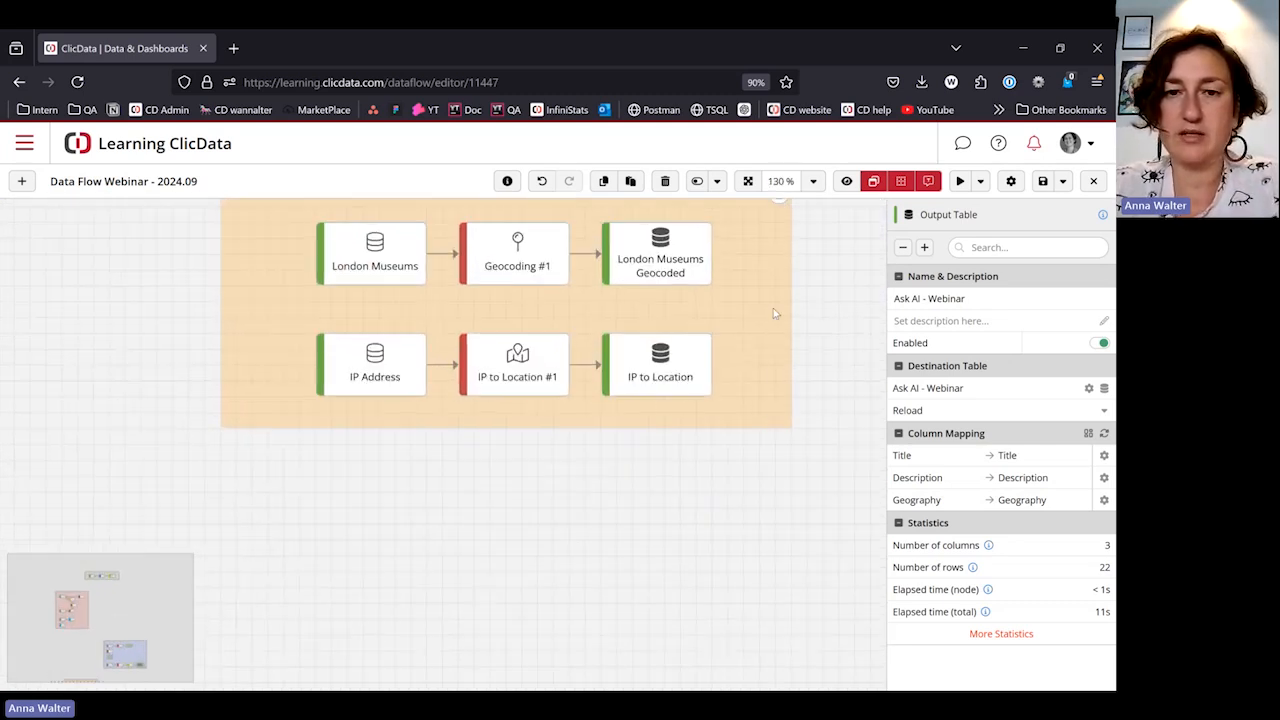
scroll(773, 313, "up", 2)
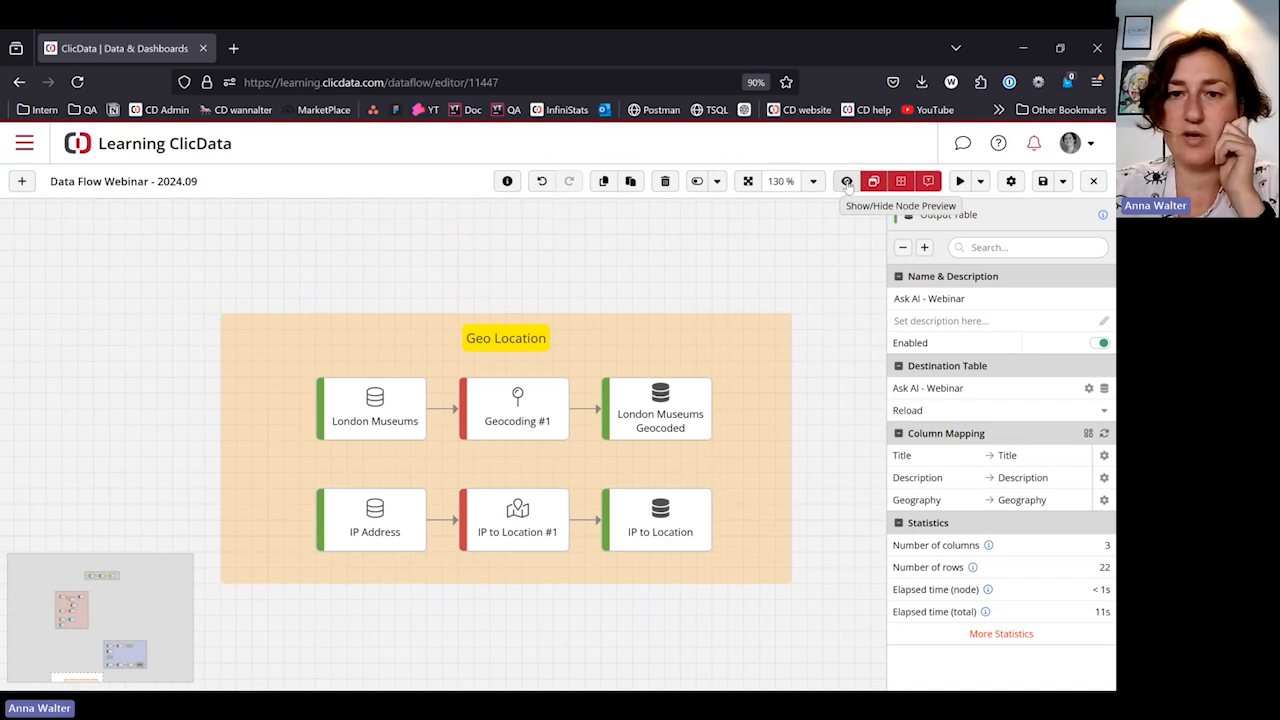
left_click(875, 185)
scroll(600, 300, "down", 1)
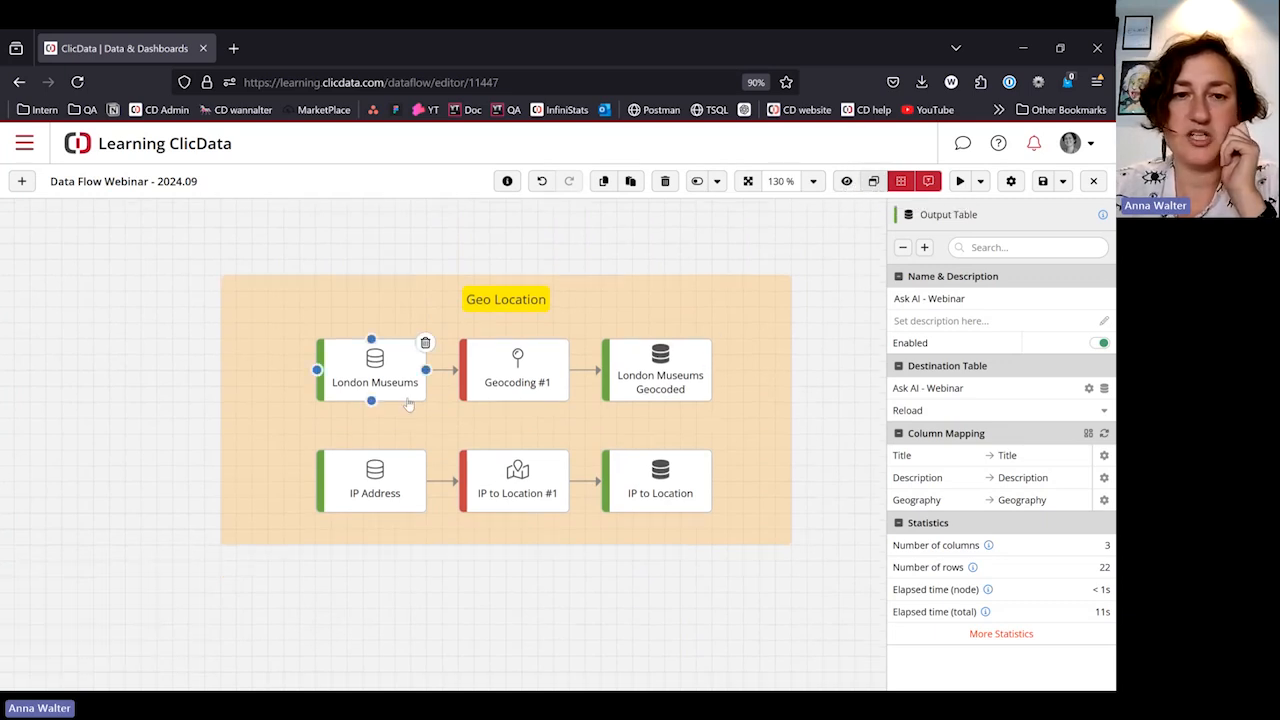
Step: Show the node previews with the London Museums table loaded in the first one, and increase the preview area's height
left_click(367, 372)
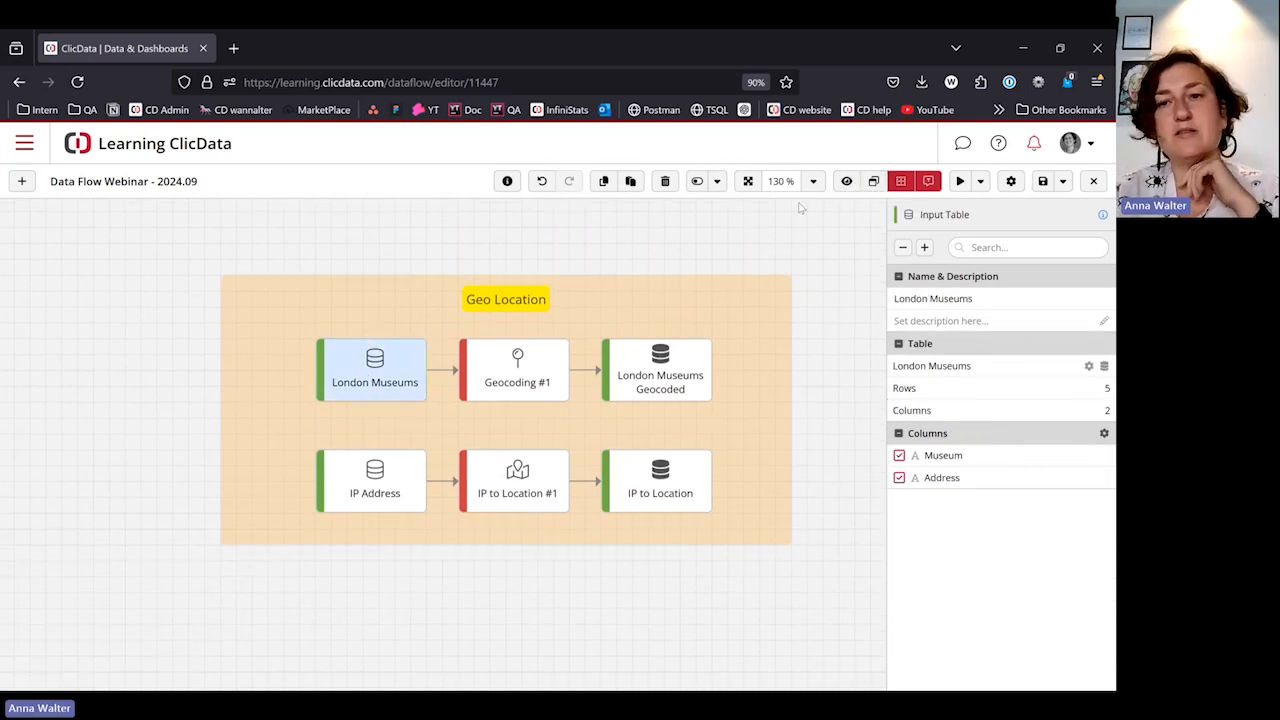
left_click(846, 181)
left_click(423, 552)
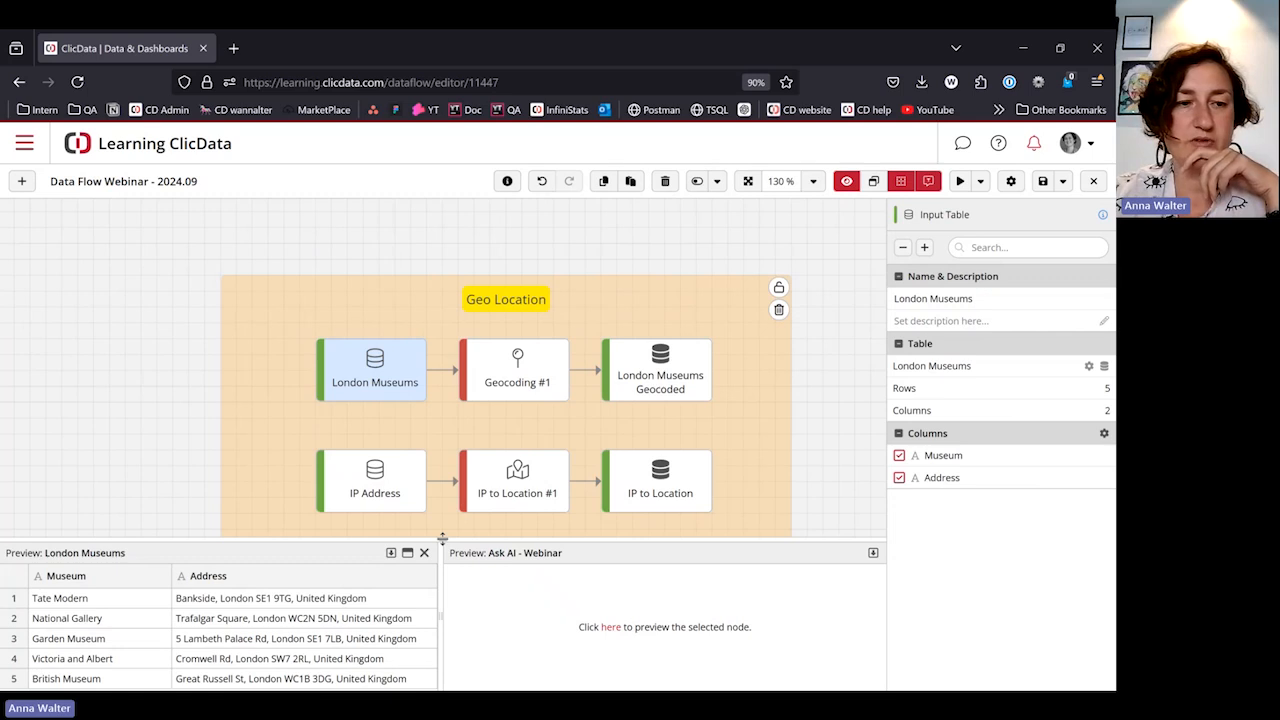
left_click_drag(442, 538, 442, 480)
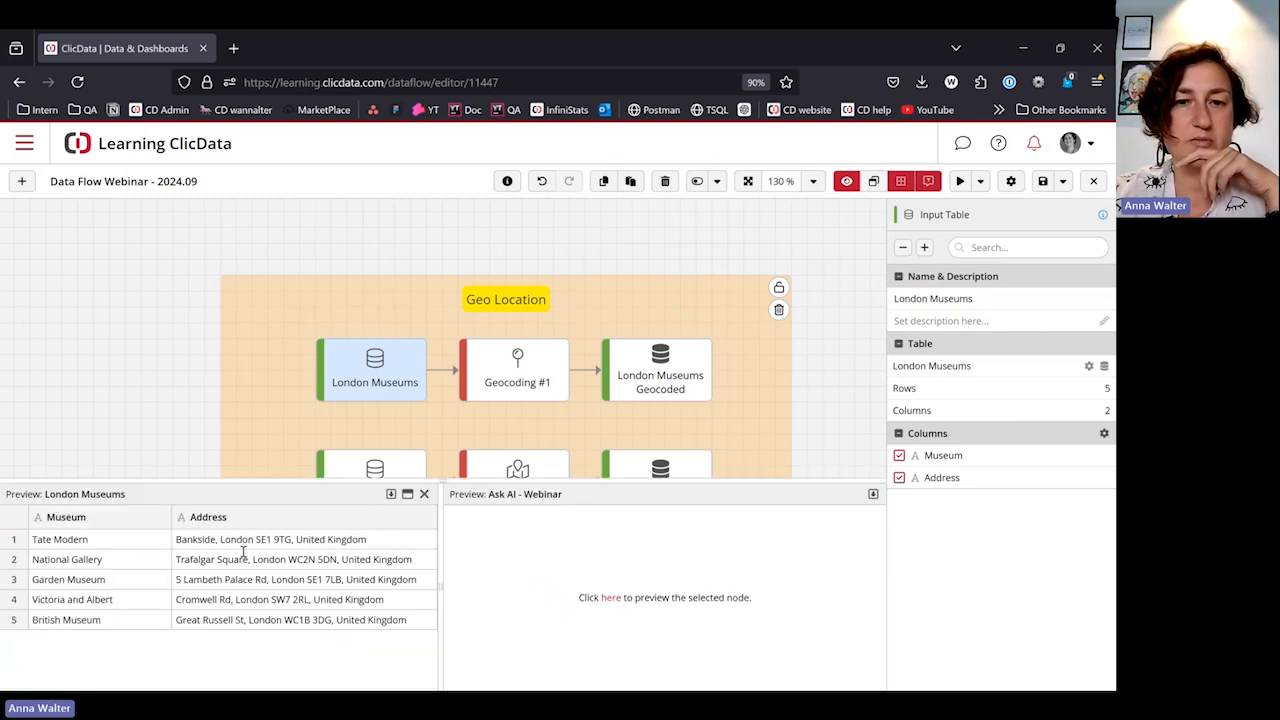
Step: Check the Geocoding #1 settings, load its output into the second preview, and widen that preview and its Address column
left_click(528, 374)
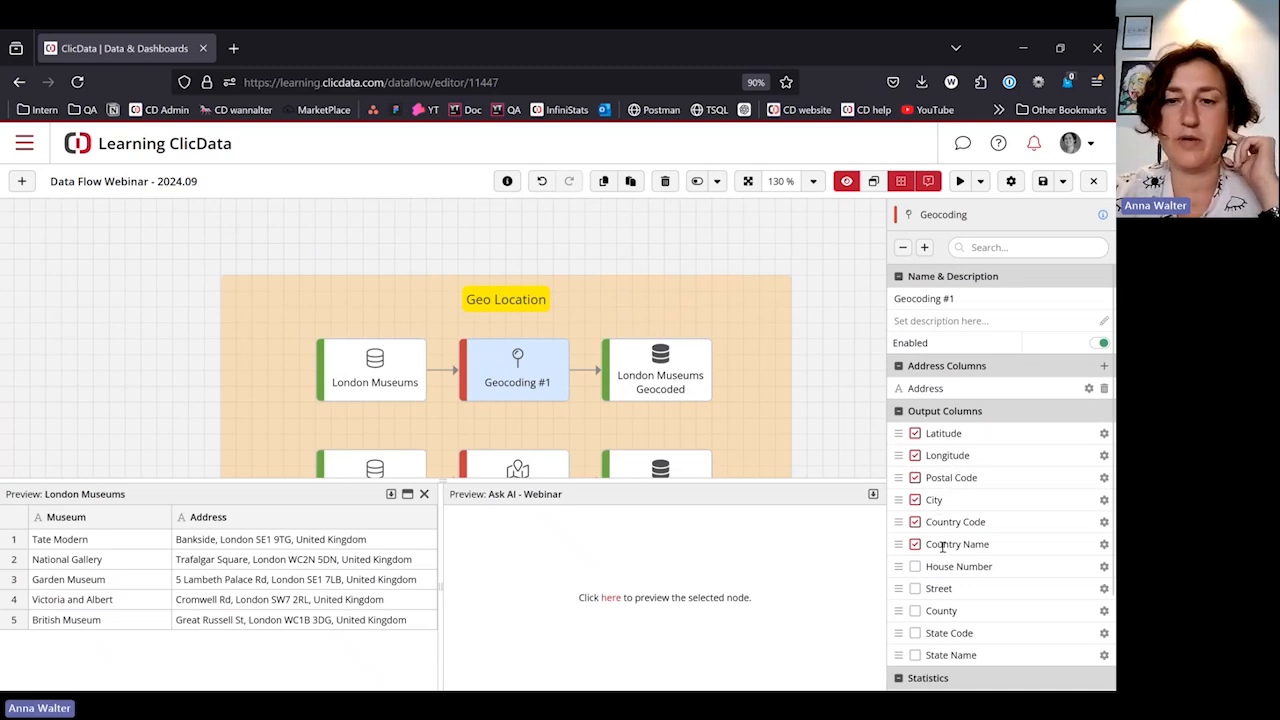
left_click(873, 494)
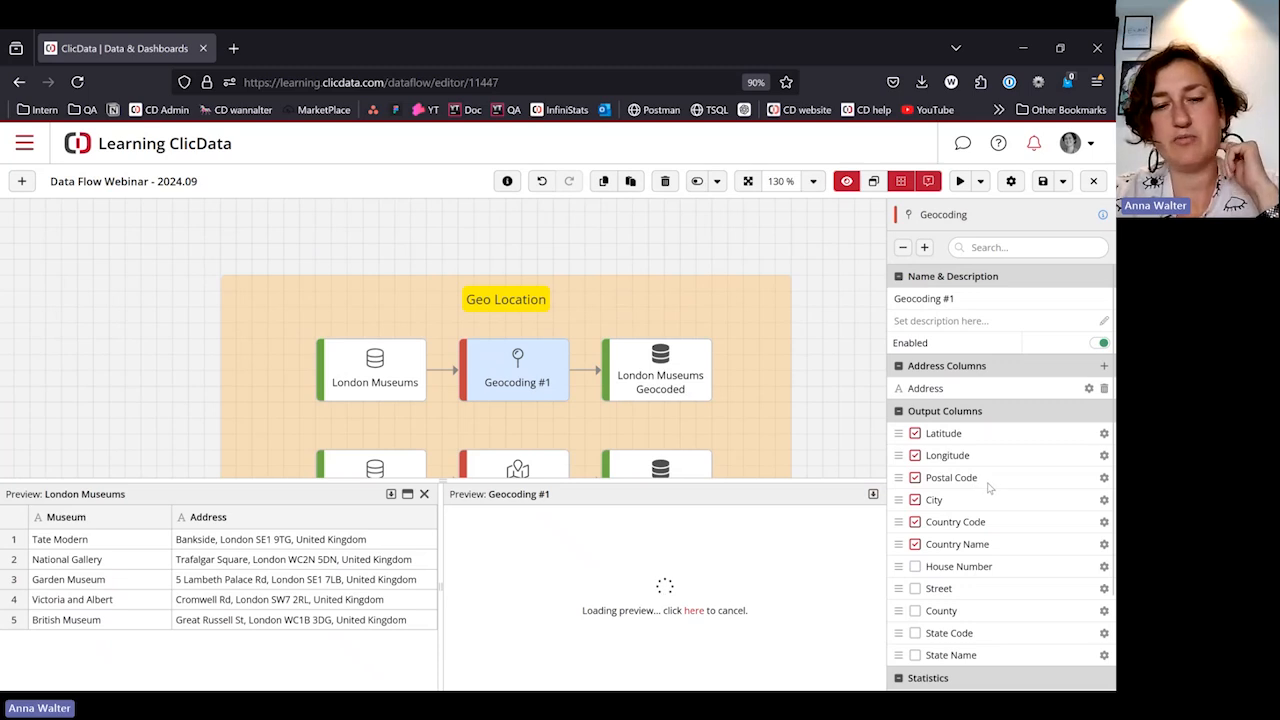
left_click_drag(441, 596, 114, 613)
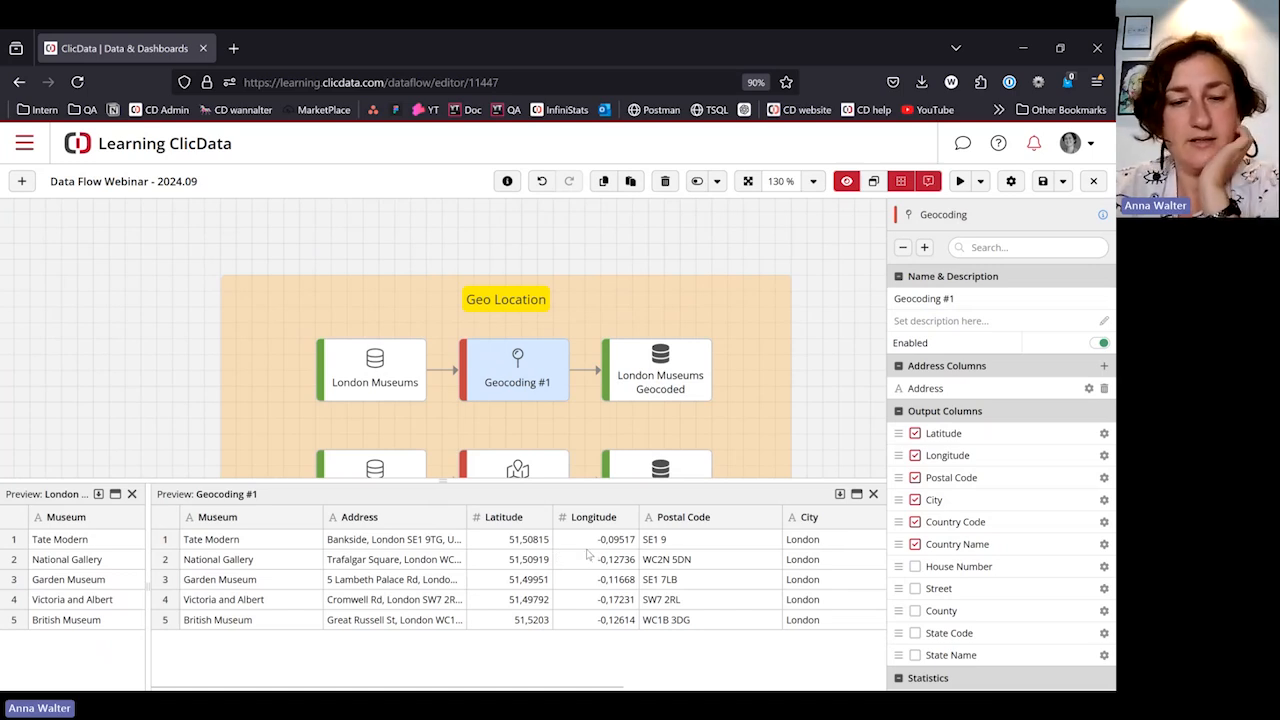
left_click_drag(466, 510, 510, 510)
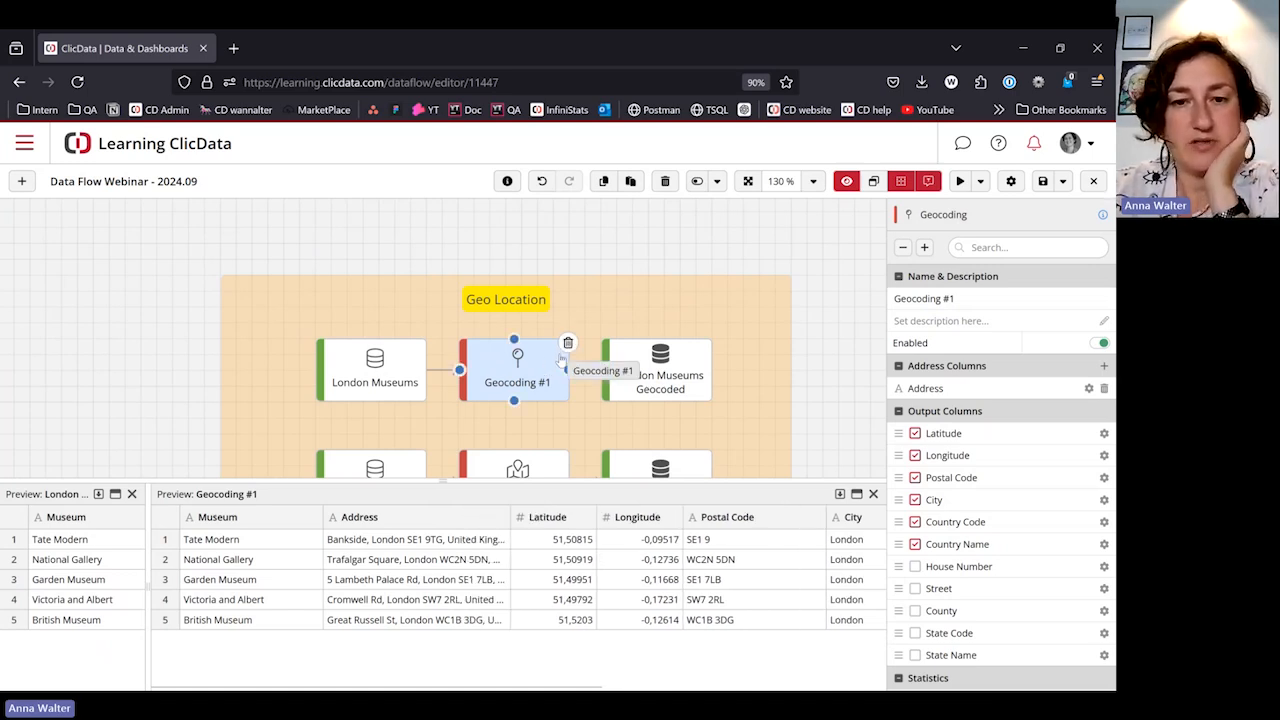
Step: Load the IP Address table into the first preview and widen it until the Name column is readable
scroll(560, 360, "down", 1)
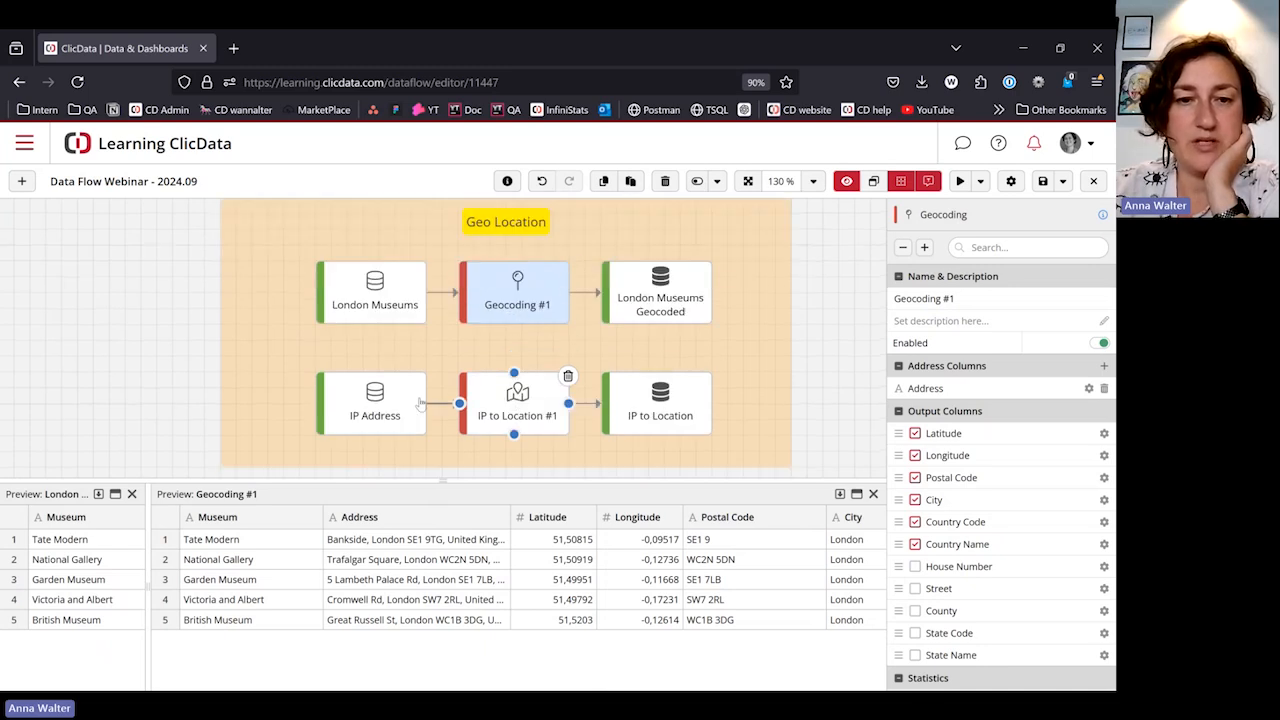
left_click(375, 405)
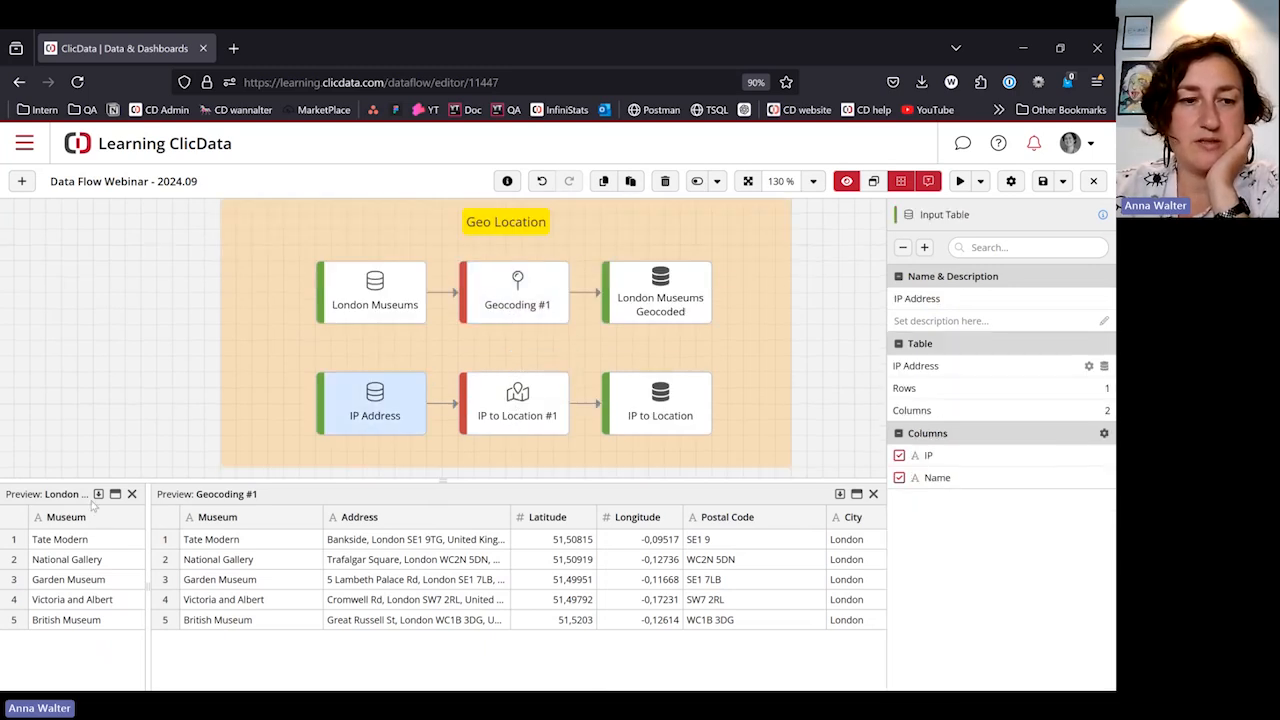
left_click(98, 494)
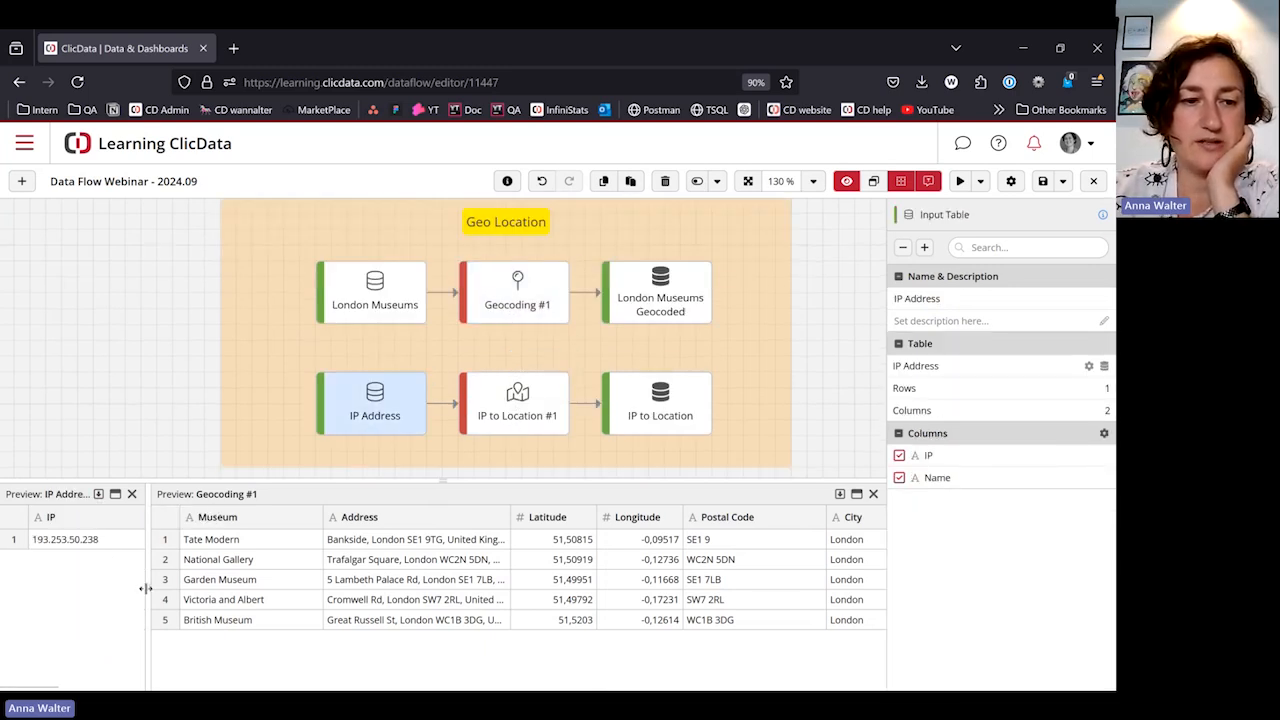
left_click_drag(143, 589, 340, 590)
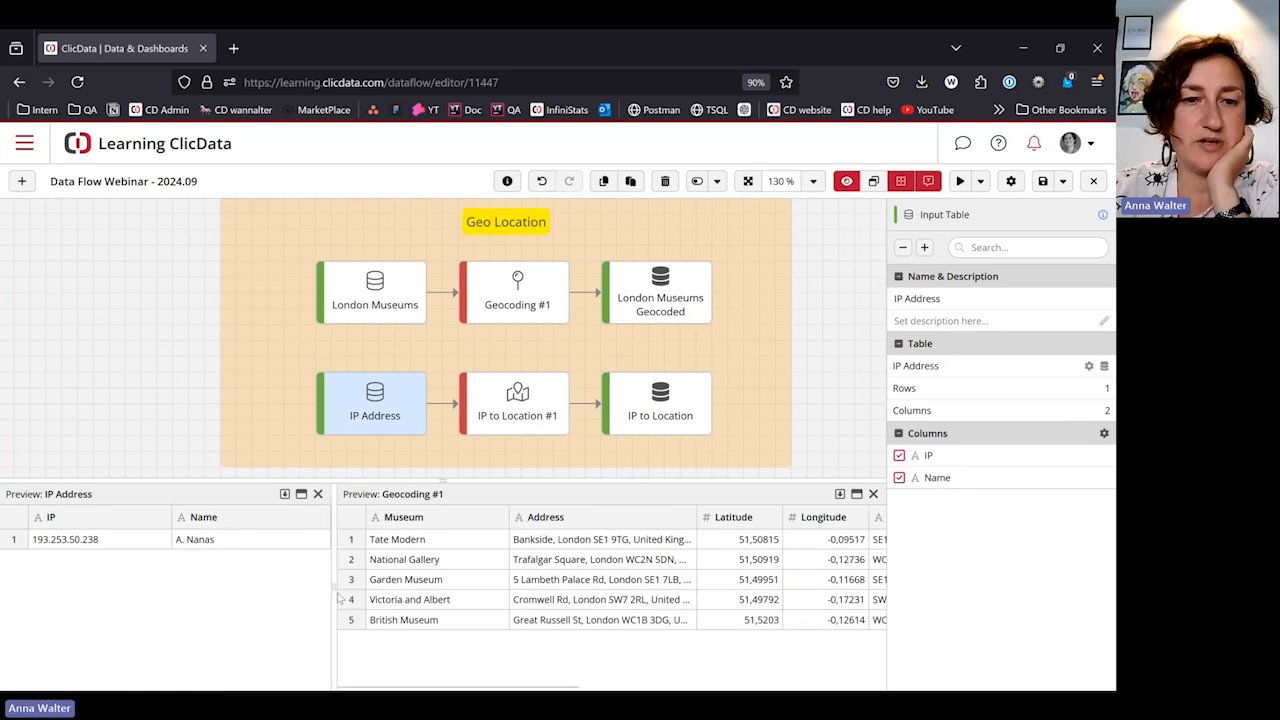
Step: Load the IP to Location #1 output into the second preview, examine its location columns, and even out the two preview widths
left_click(518, 415)
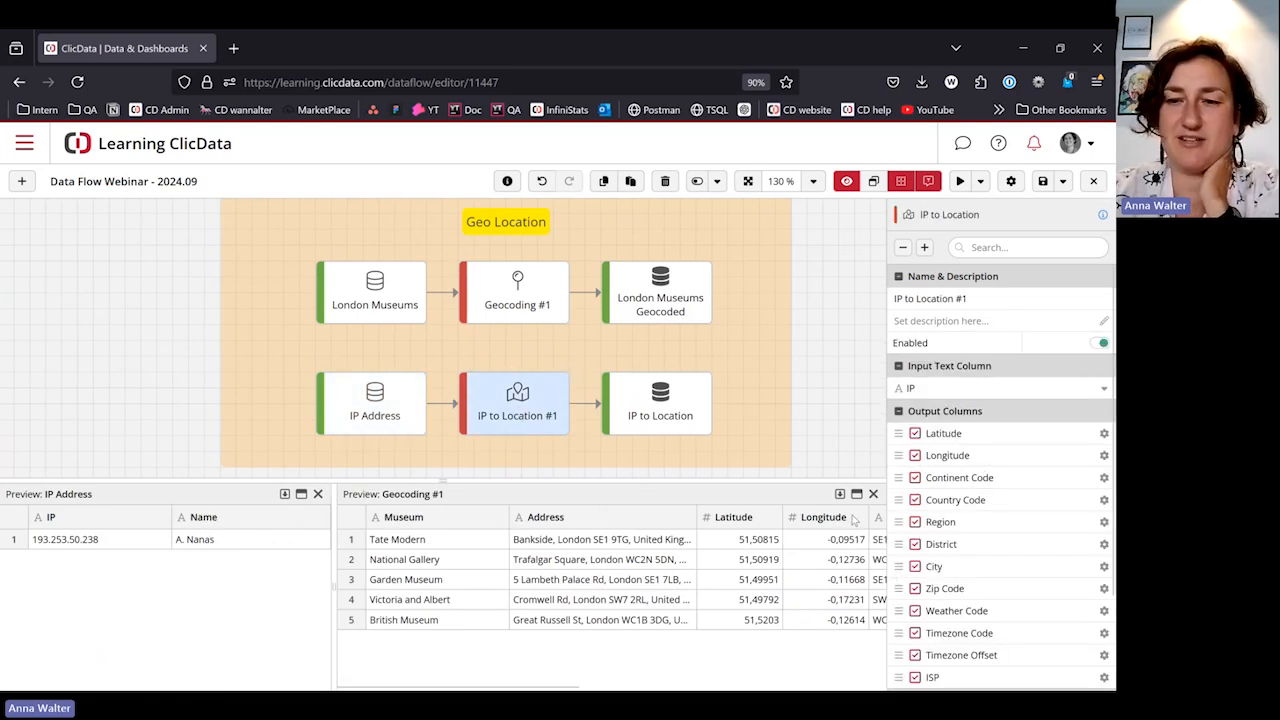
left_click(840, 495)
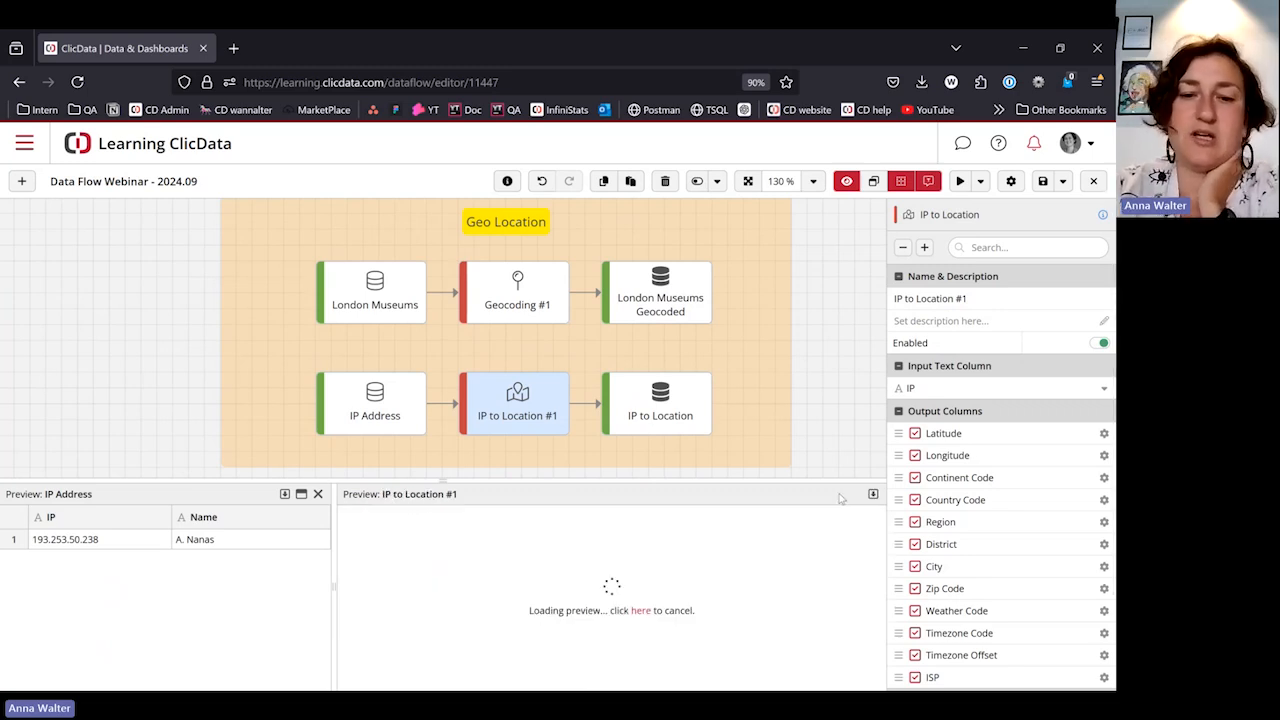
left_click_drag(332, 590, 91, 583)
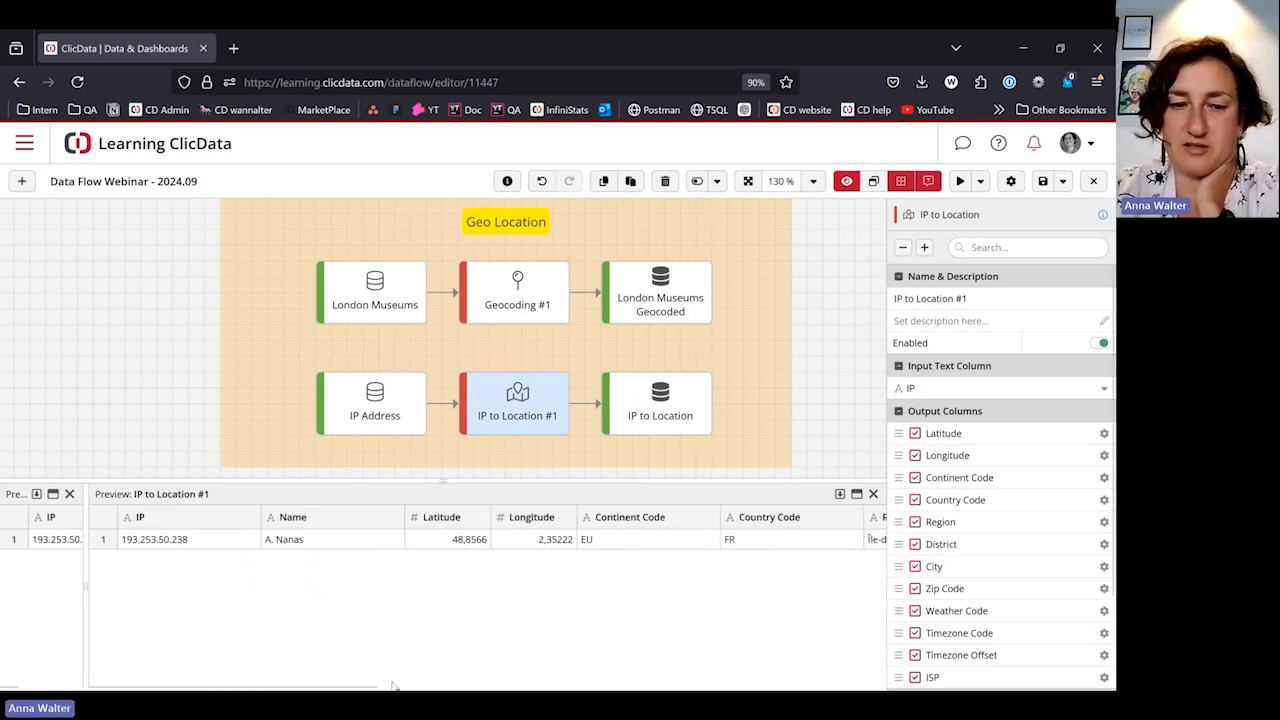
left_click_drag(374, 687, 450, 590)
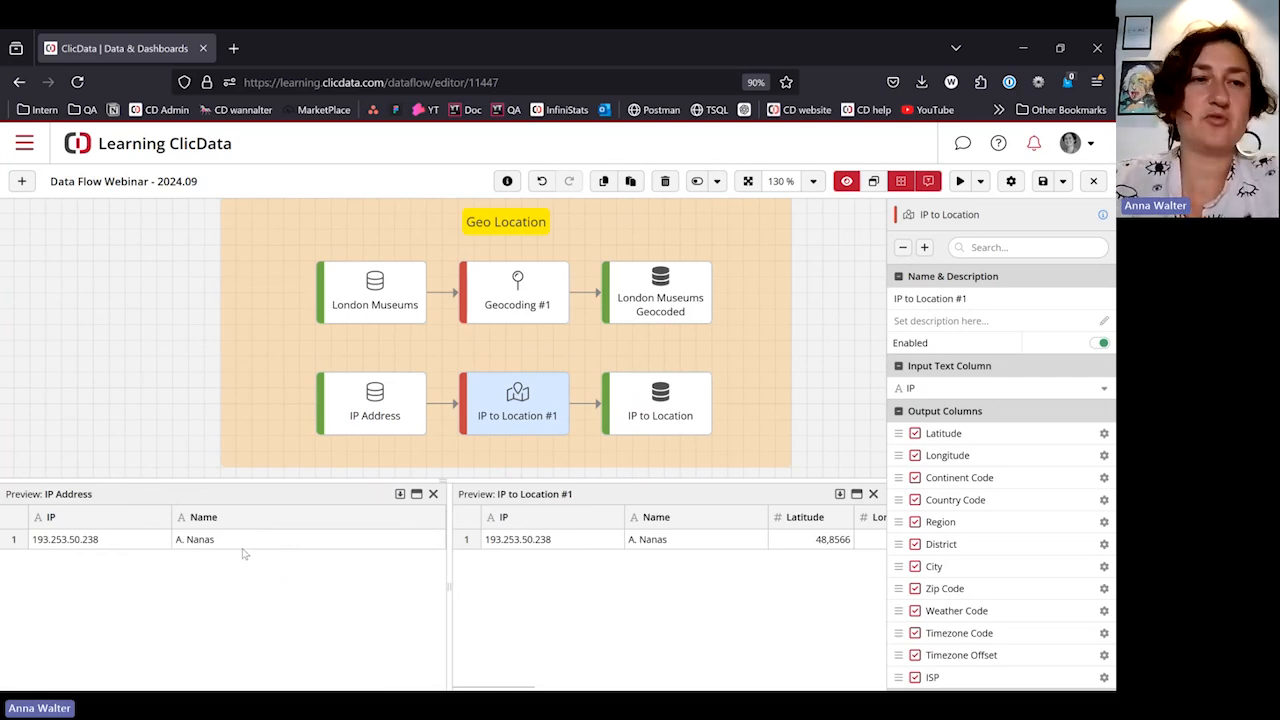
Step: Look through the available node types from Tables to Designer & Annotations, and pin the node list beside the canvas
left_click(23, 180)
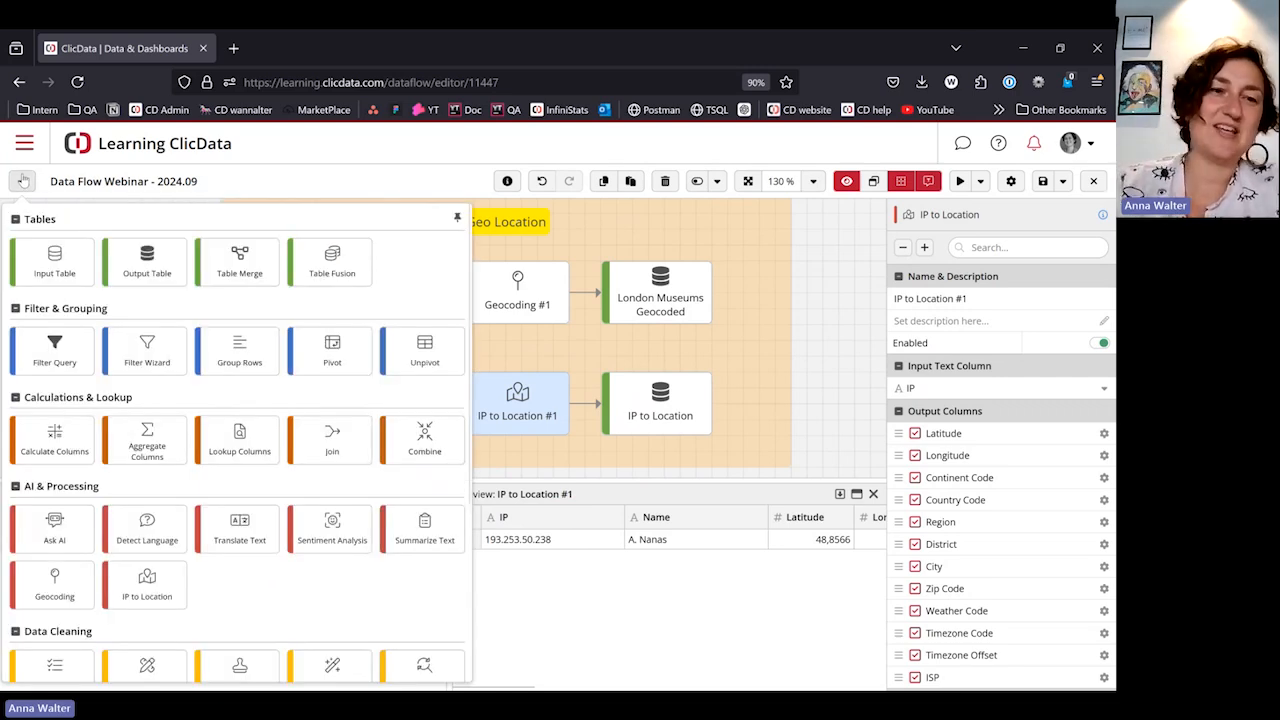
scroll(277, 486, "down", 3)
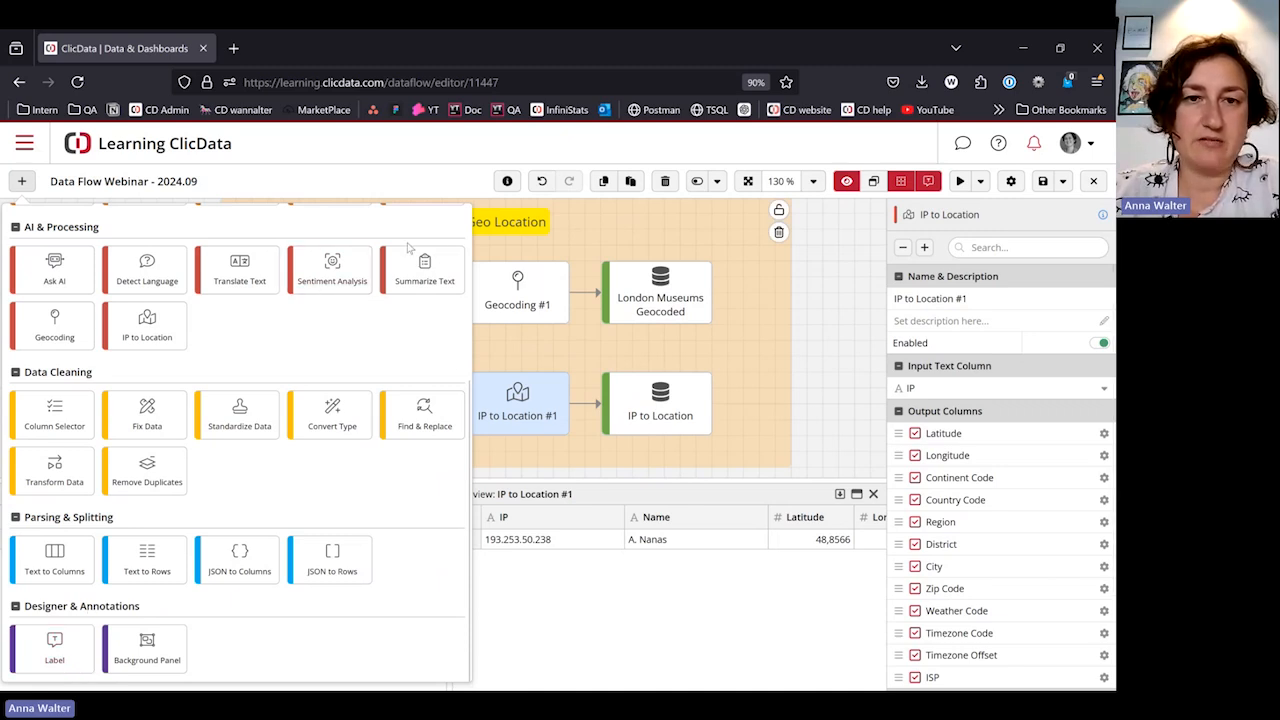
scroll(408, 247, "up", 5)
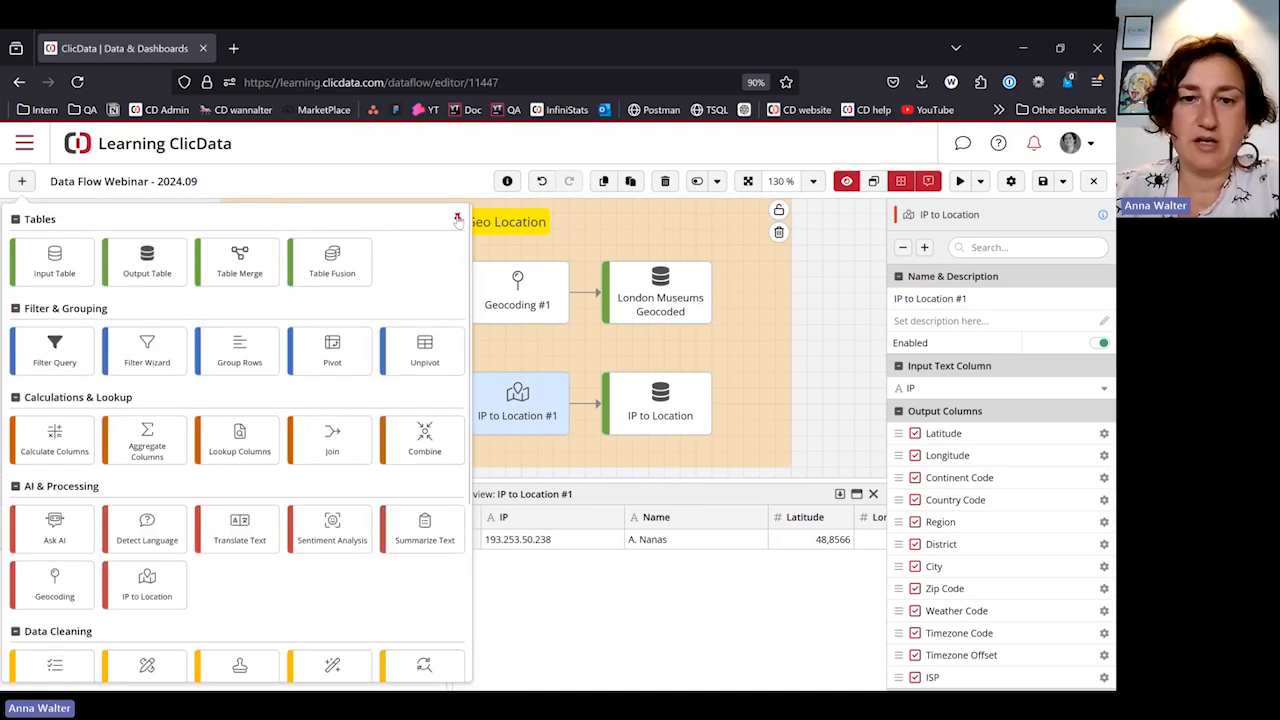
left_click(457, 215)
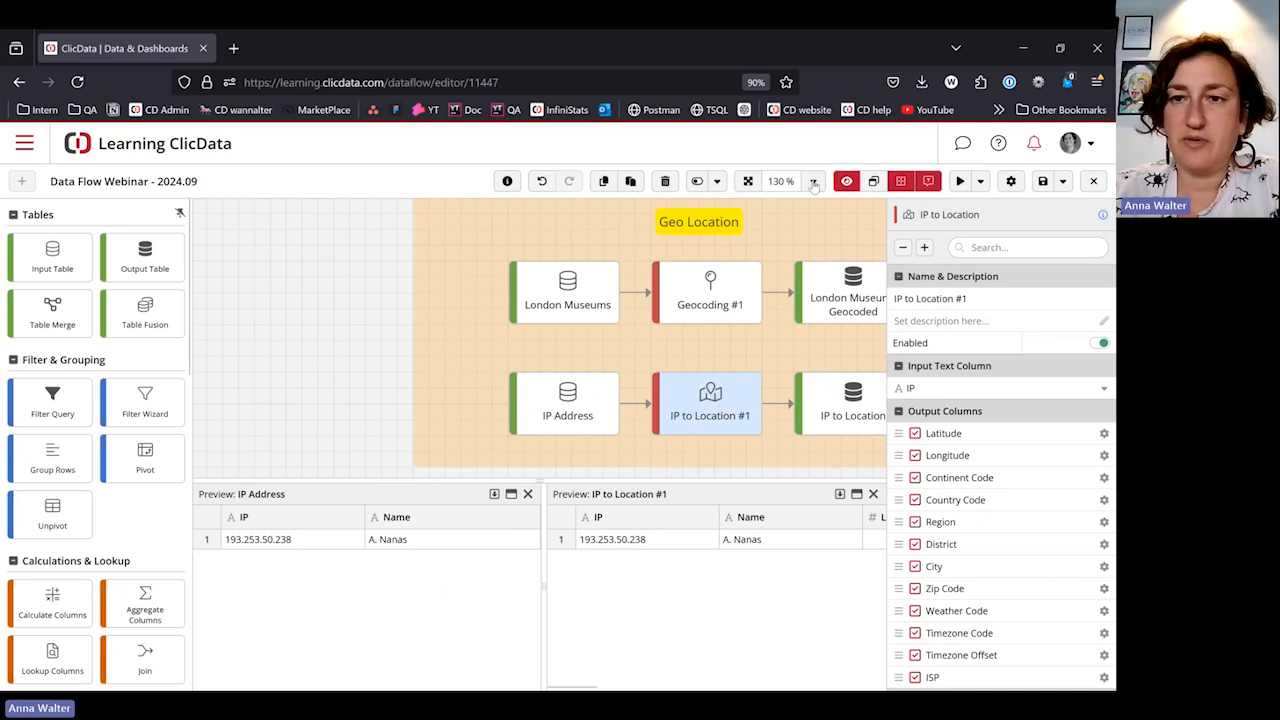
Step: Hide the previews, use the minimap to bring the whole Schema transformations group into view at 70 %, and hide the minimap
left_click(845, 181)
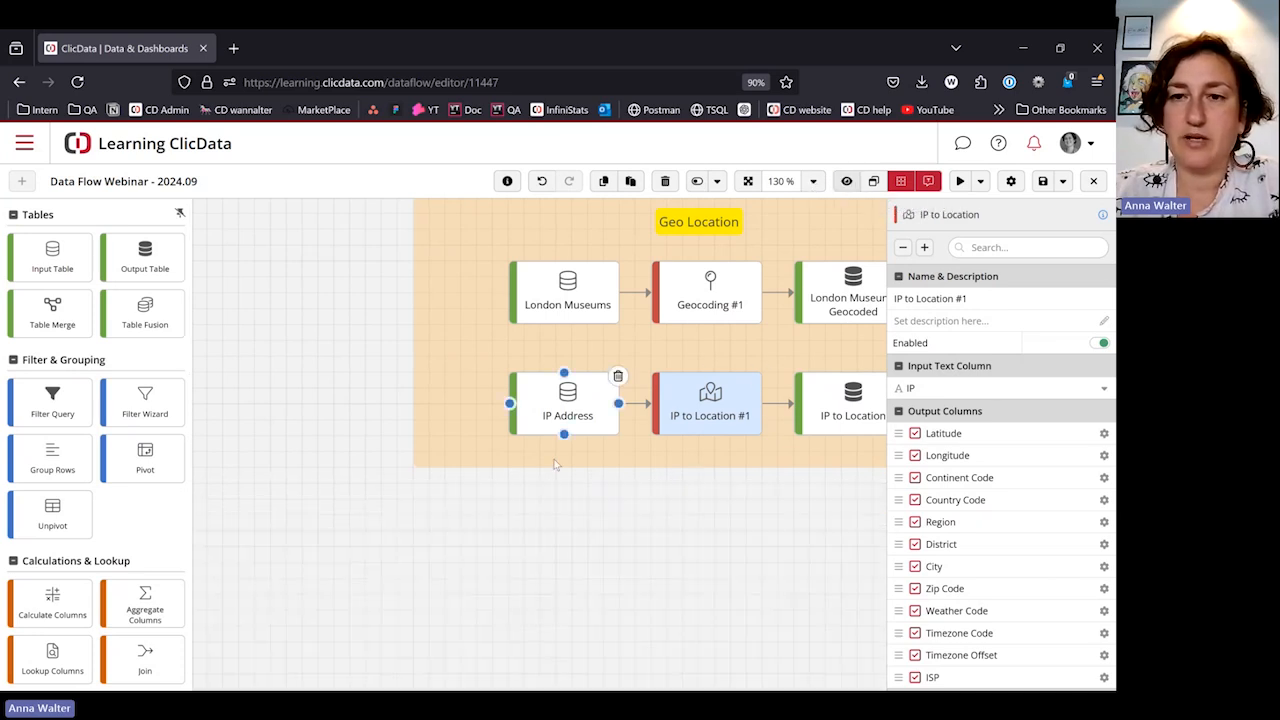
left_click(873, 181)
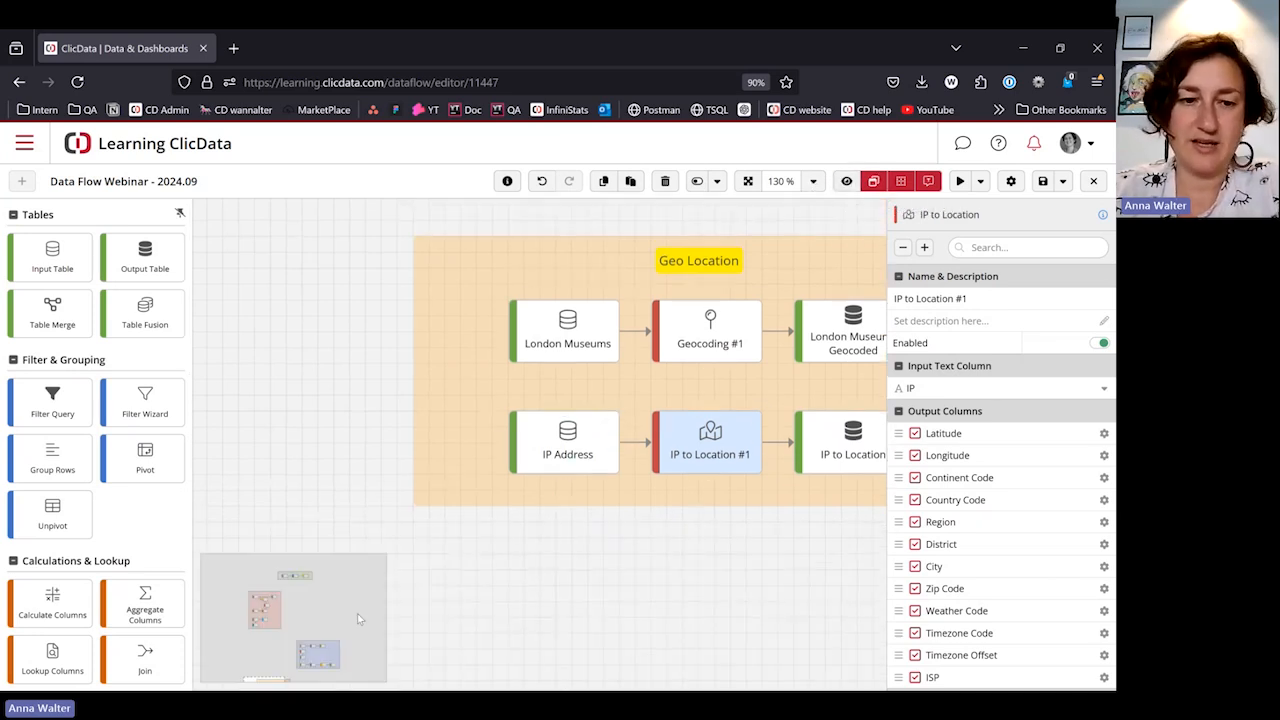
left_click(268, 610)
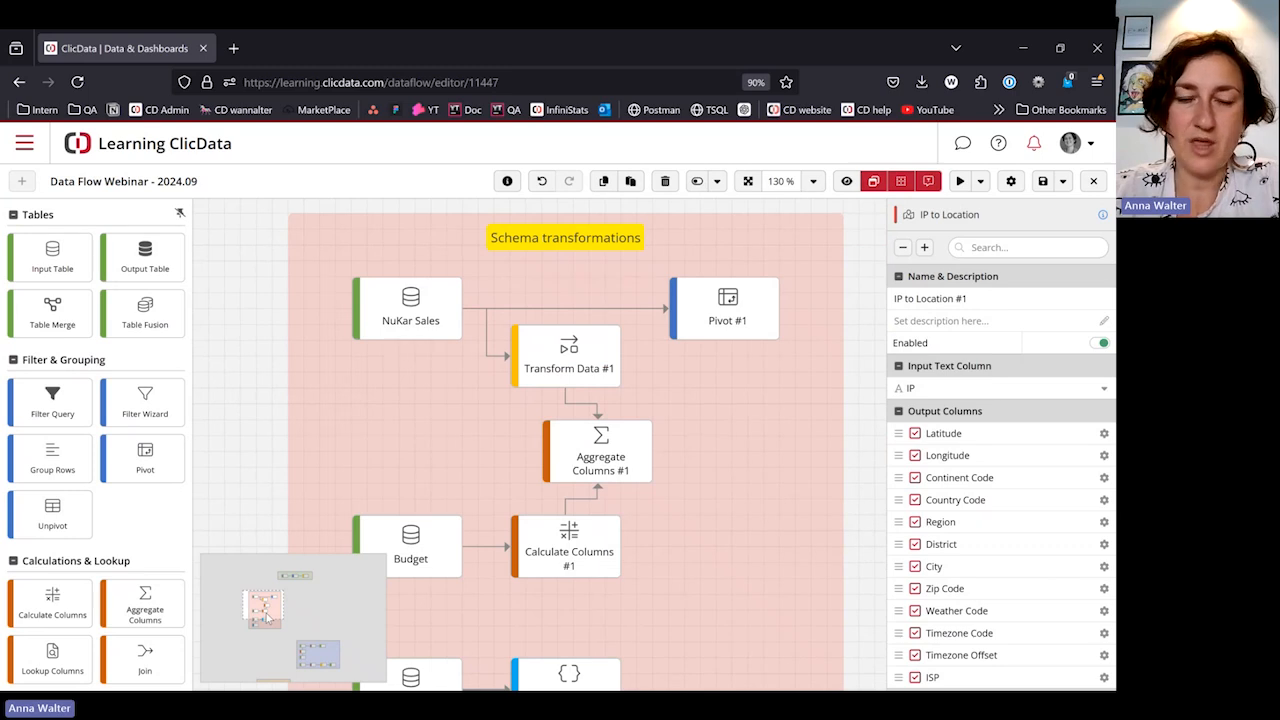
scroll(270, 618, "down", 5)
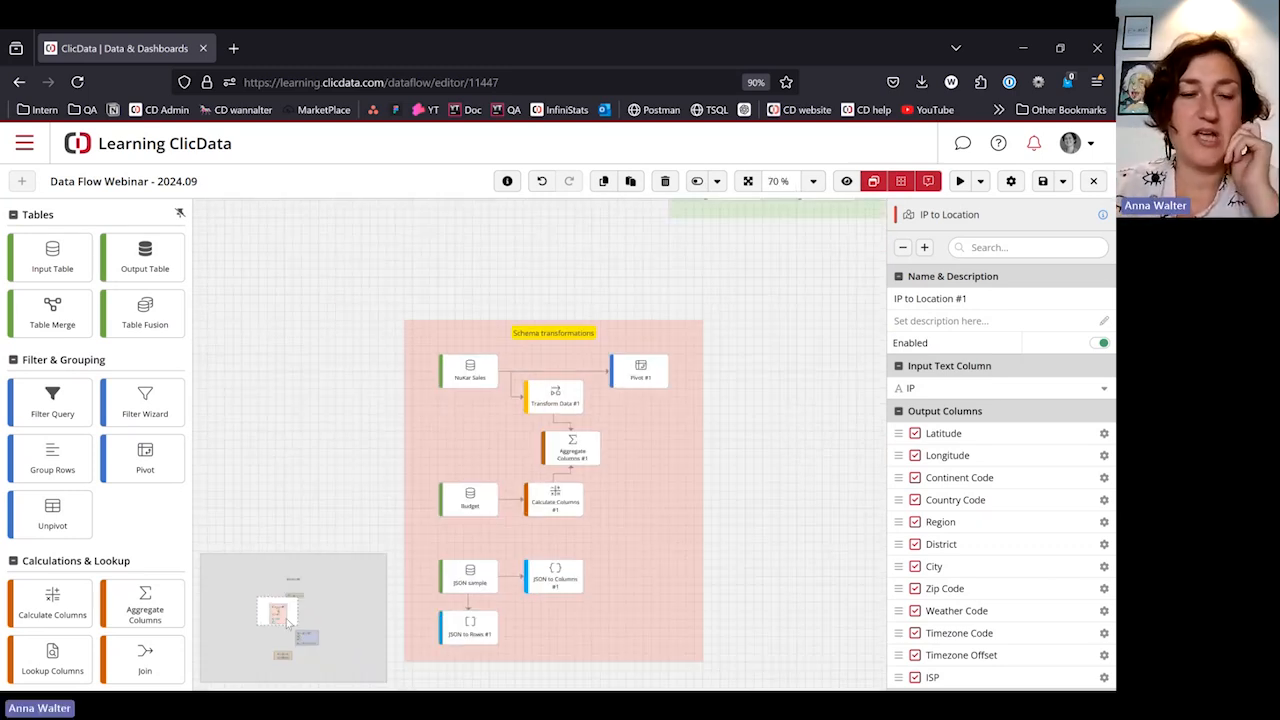
scroll(298, 500, "down", 1)
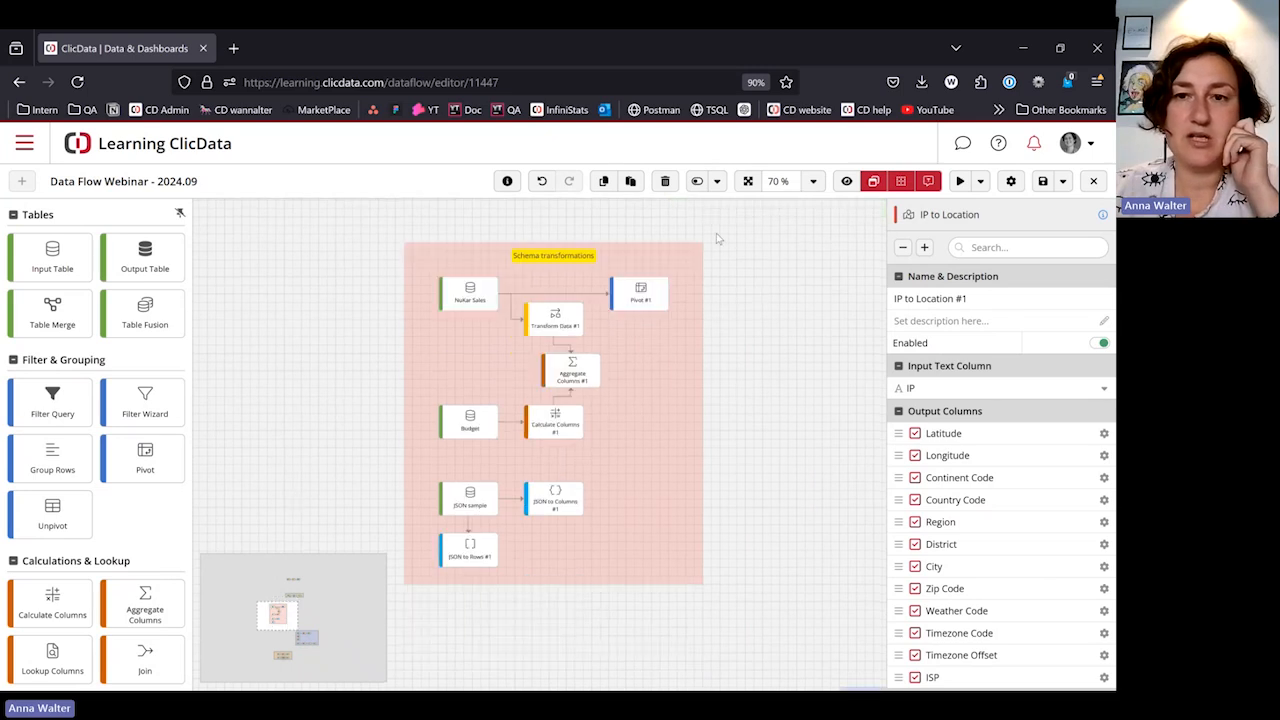
left_click(873, 181)
Step: Add a background panel in the empty area below the Schema transformations group and enlarge it to about 765 × 425
scroll(424, 457, "down", 4)
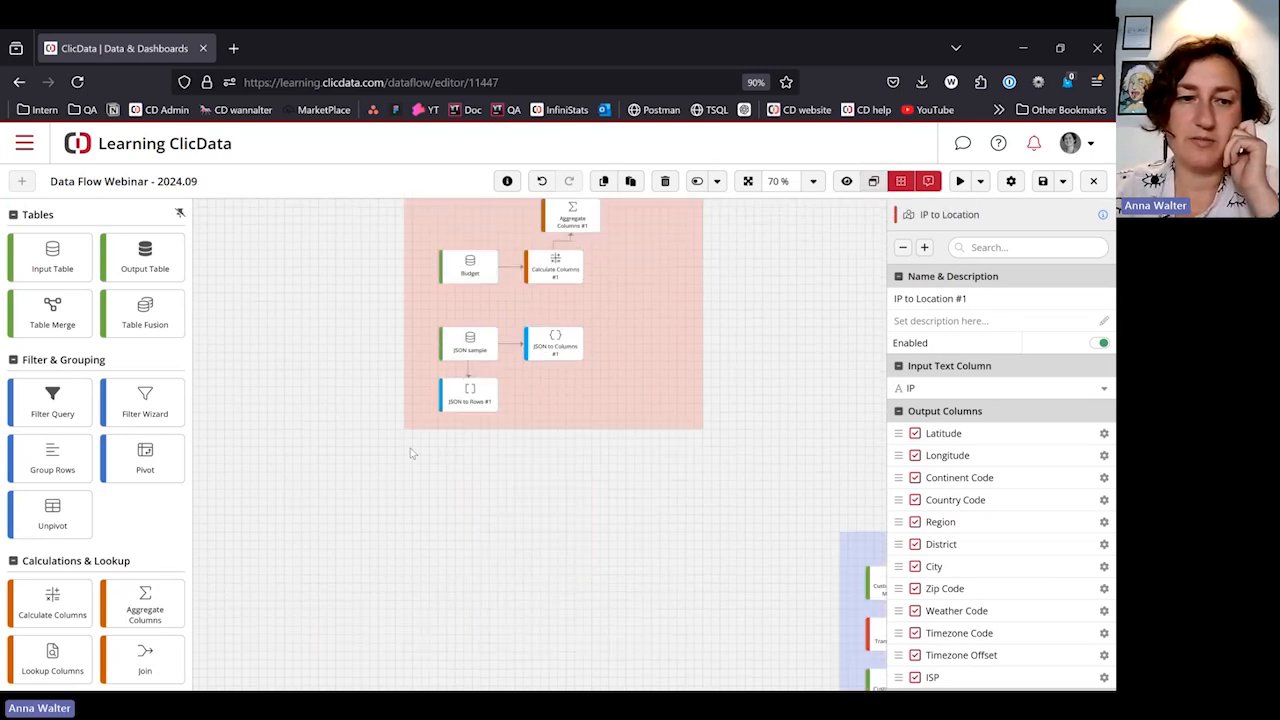
scroll(90, 525, "down", 2)
scroll(78, 520, "up", 4)
left_click_drag(145, 655, 436, 378)
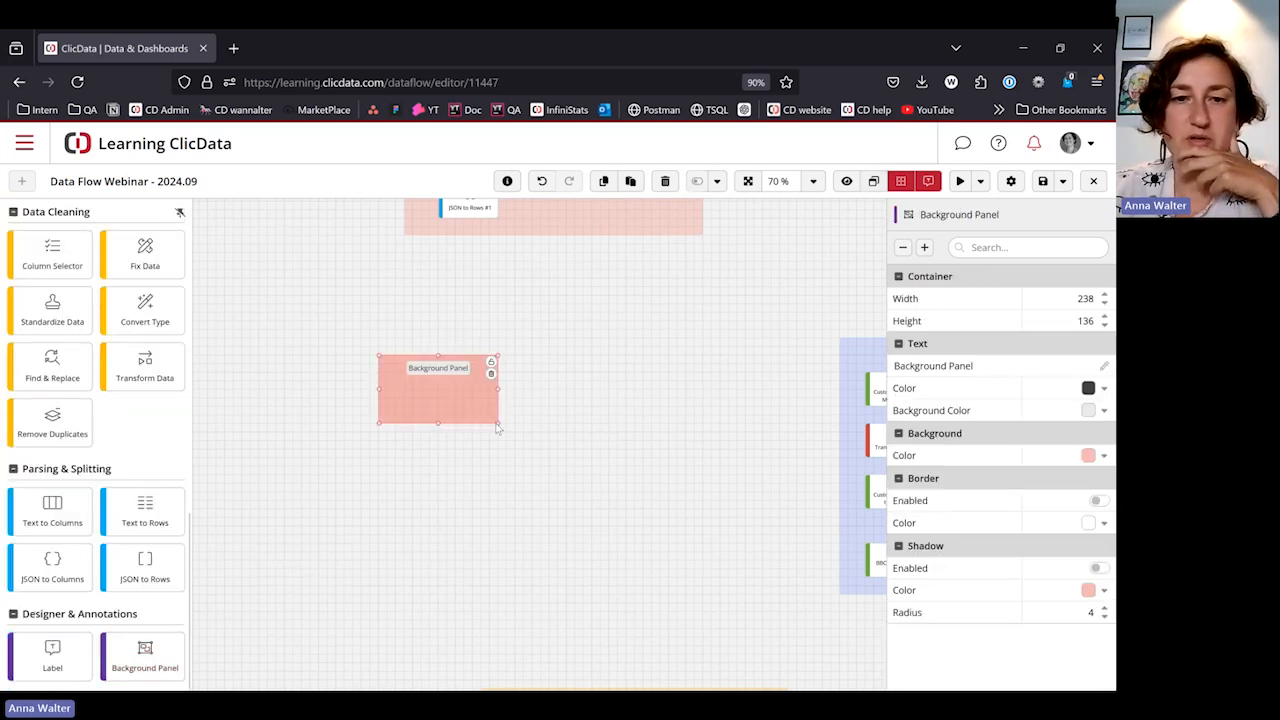
left_click_drag(497, 427, 763, 571)
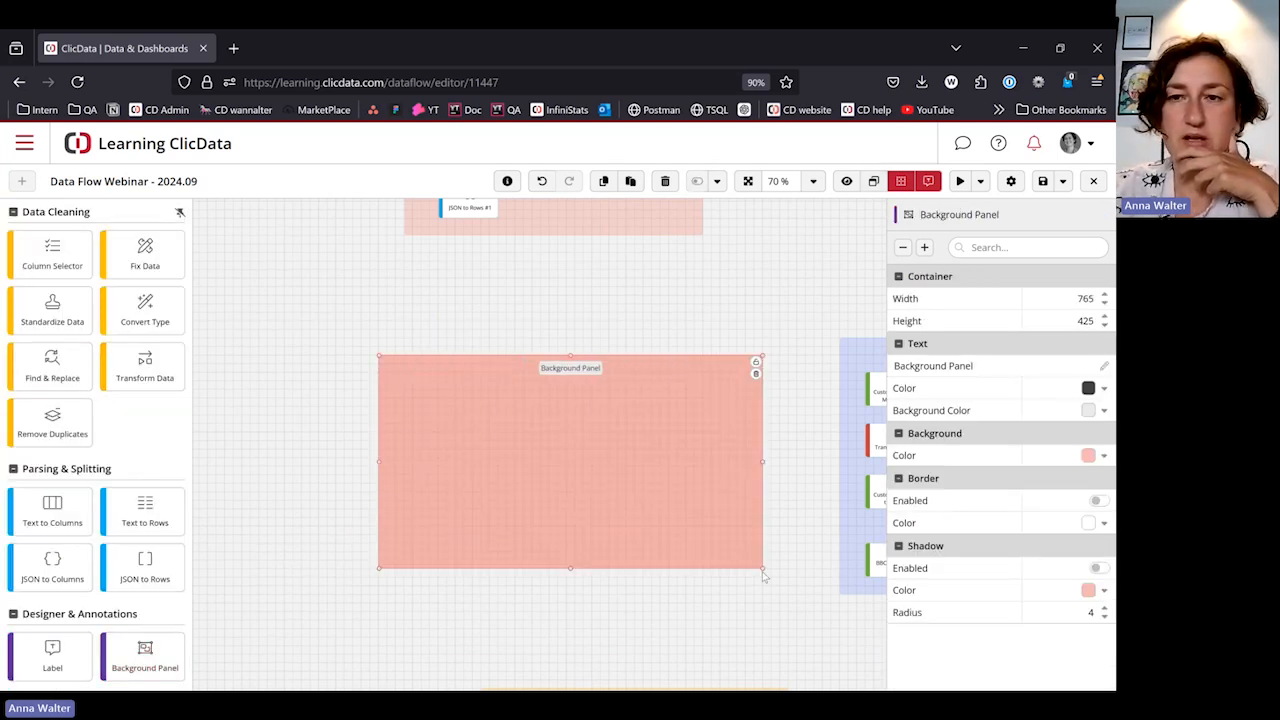
Step: Change the new panel's text to "Background" and move the panel so it lies fully within the visible canvas
scroll(720, 454, "up", 2)
scroll(717, 454, "up", 2)
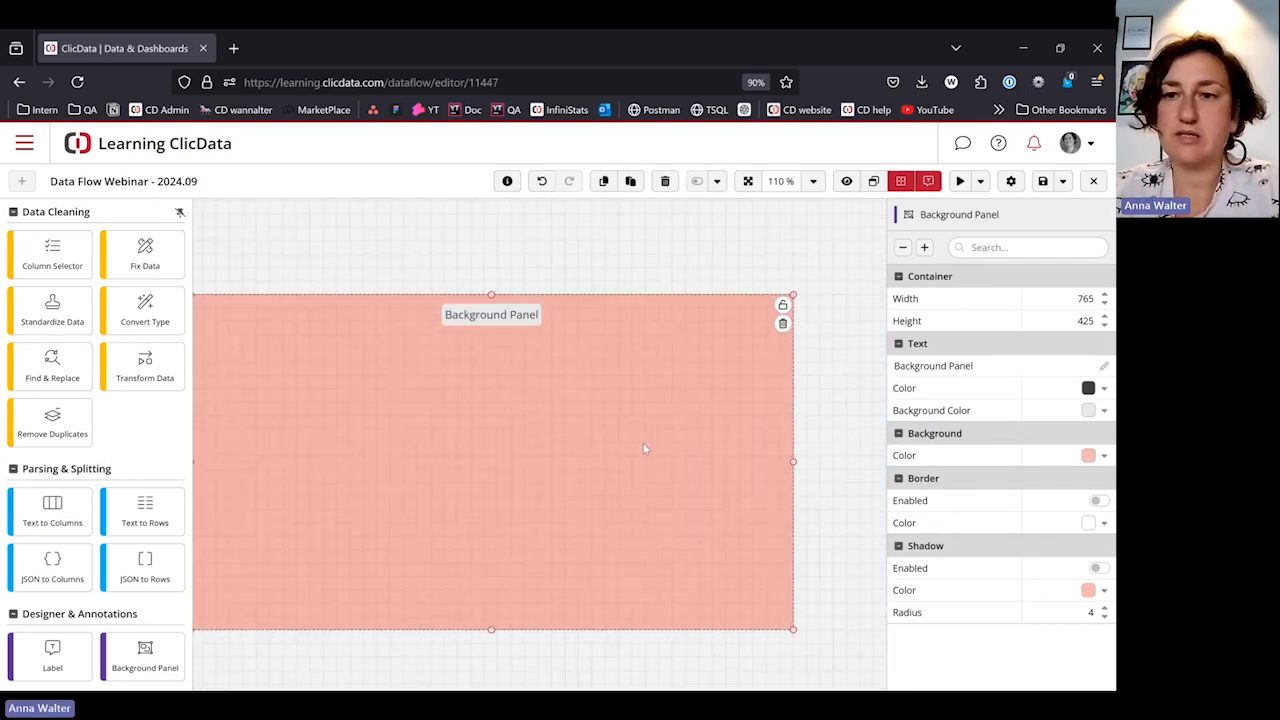
double_click(953, 367)
key("BackSpace")
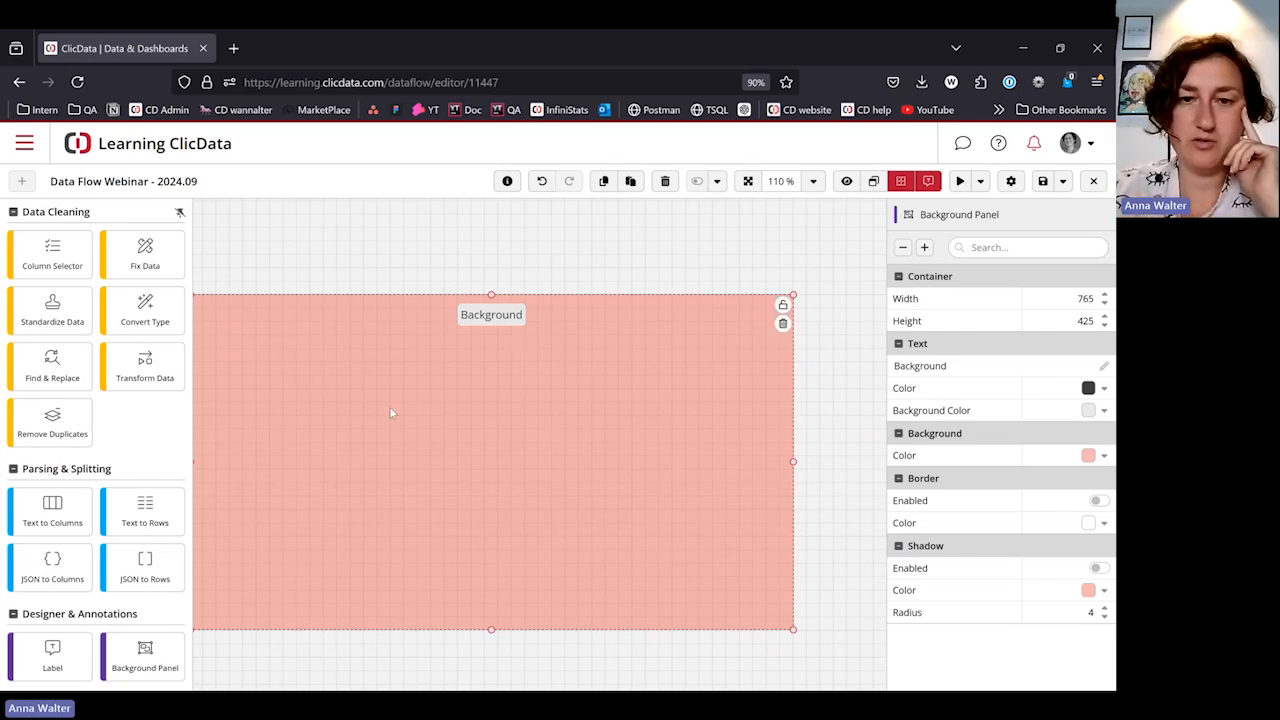
left_click_drag(504, 366, 531, 326)
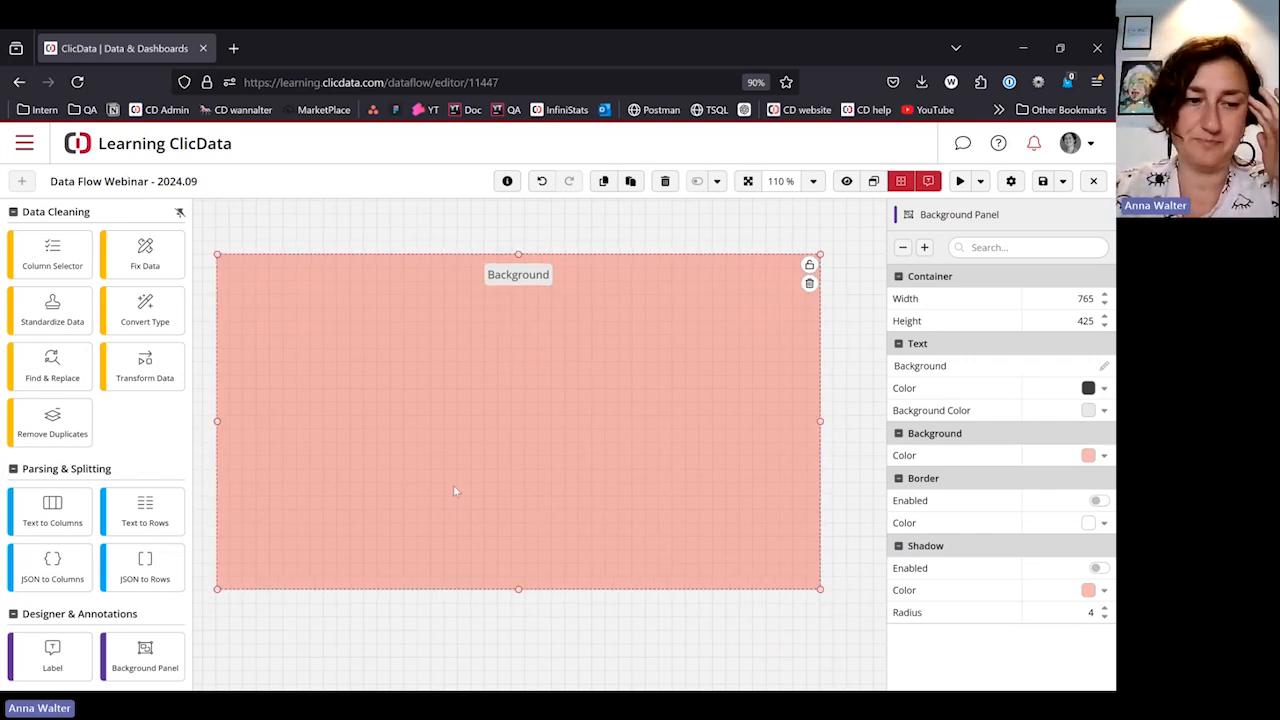
Step: Place a label annotation inside the Background panel, slightly below its middle, and leave nothing selected
left_click_drag(52, 655, 540, 457)
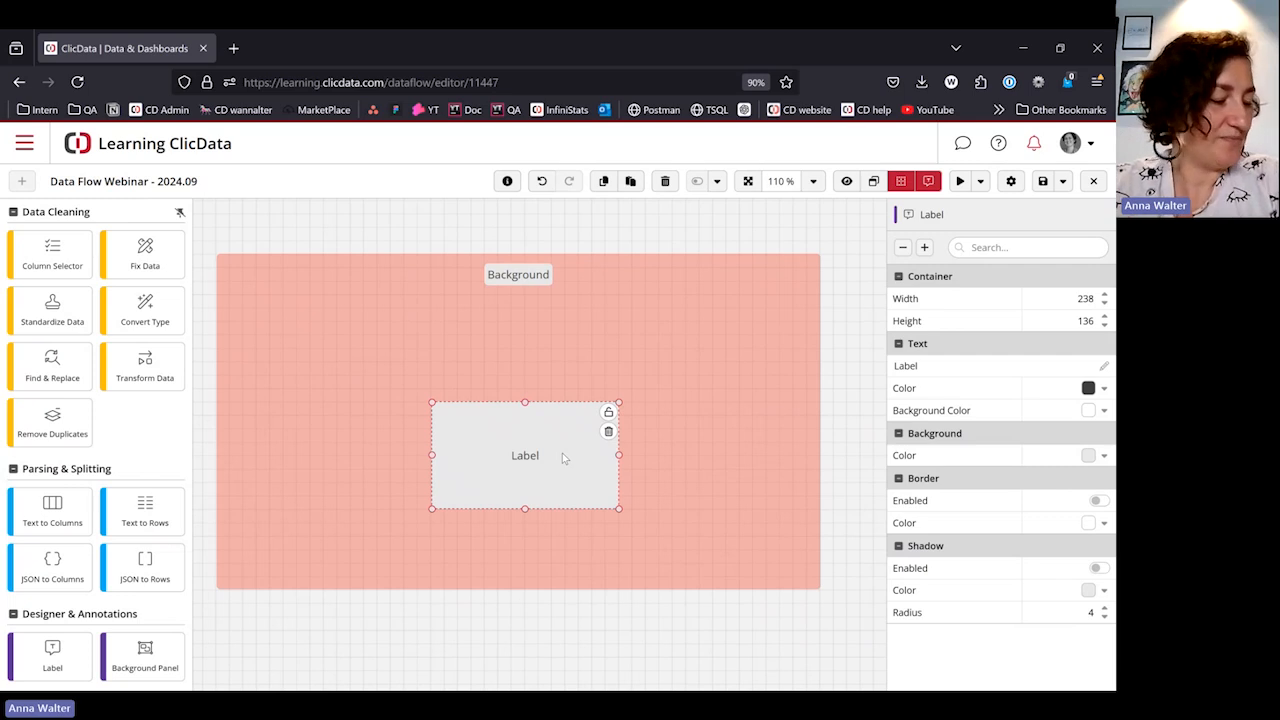
left_click(617, 622)
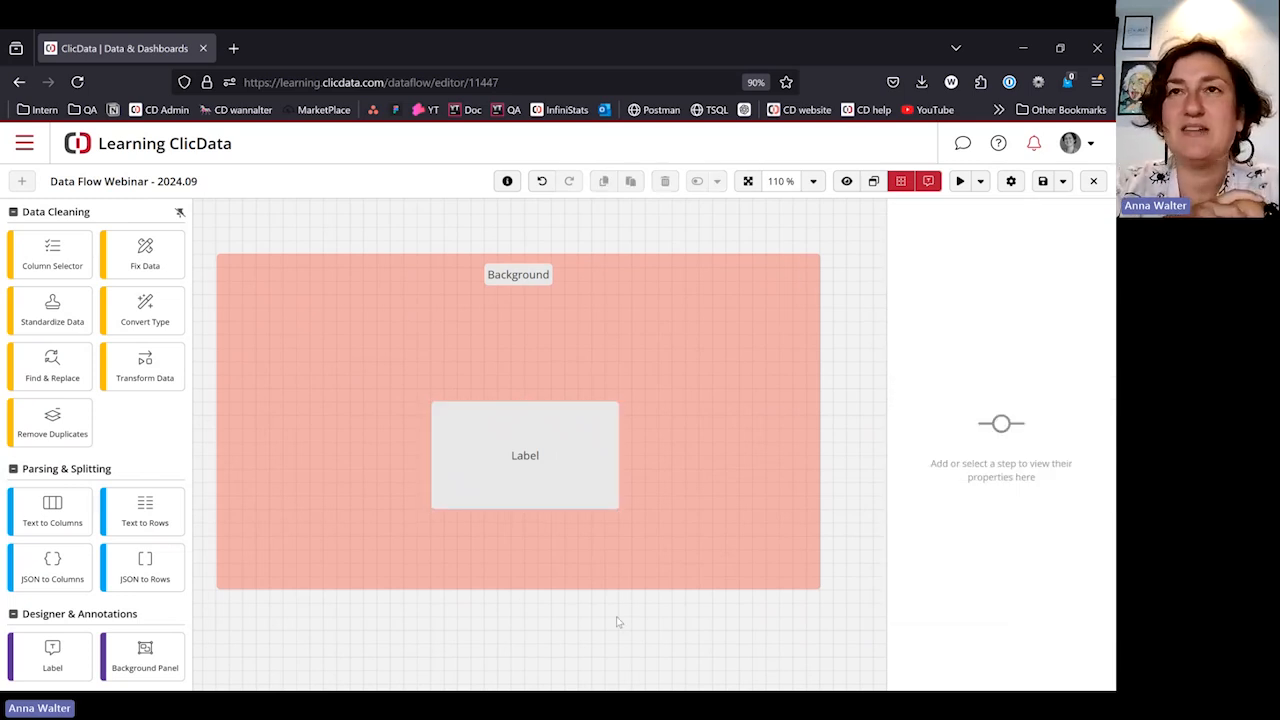